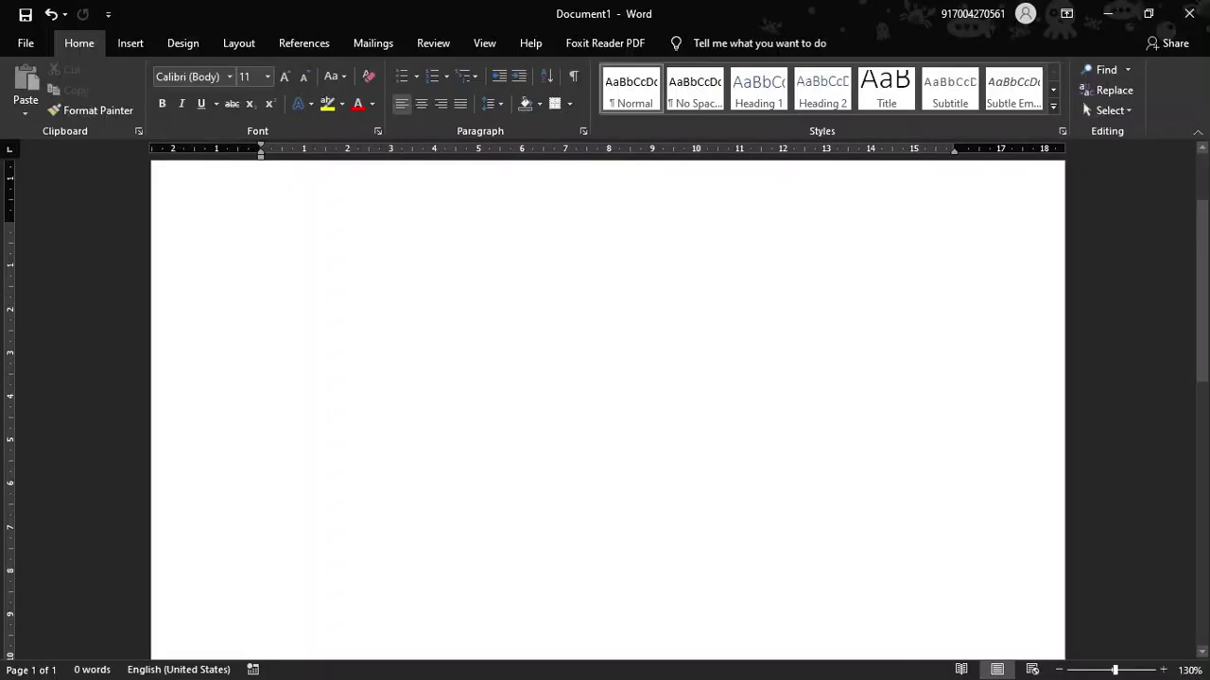
# - Type 'Hello' at the top of the blank Document1
pyautogui.write('Hellow')
# - Type the intro lines greeting friends, recalling the Home Tab lesson and introducing the Insert tab
pyautogui.press('BackSpace')
pyautogui.press('BackSpace')
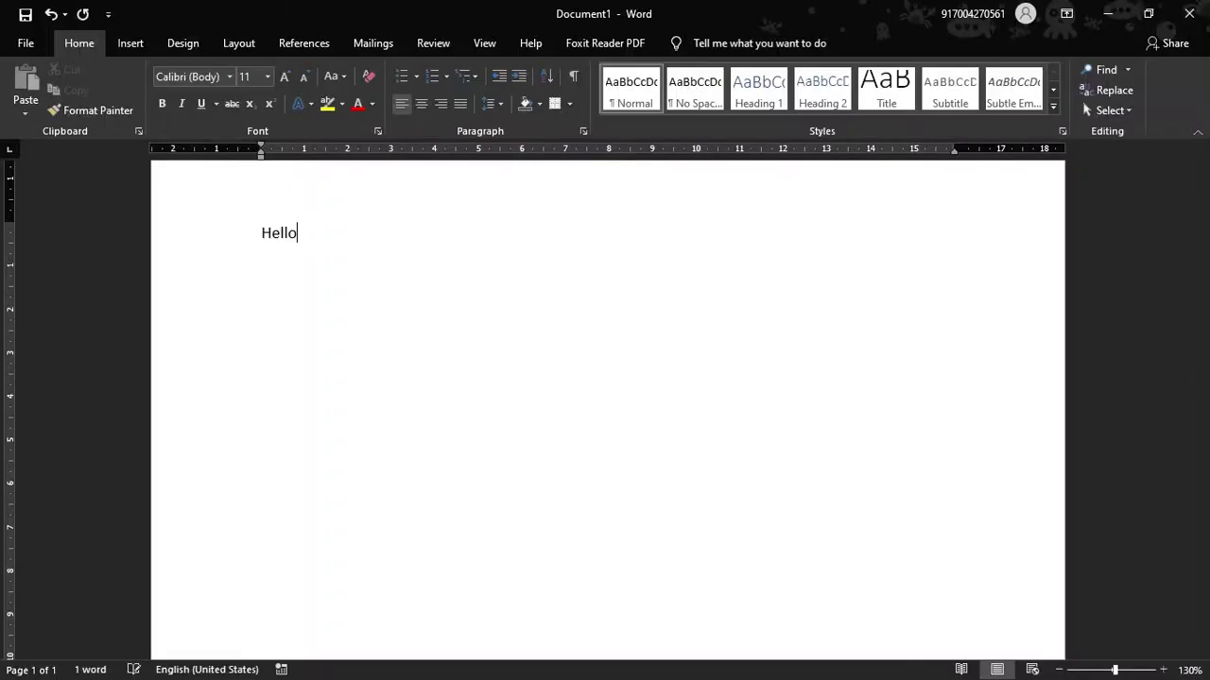
pyautogui.write('Frie')
pyautogui.write('nds ')
pyautogui.write('...')
pyautogui.write('.........')
pyautogui.write('In last')
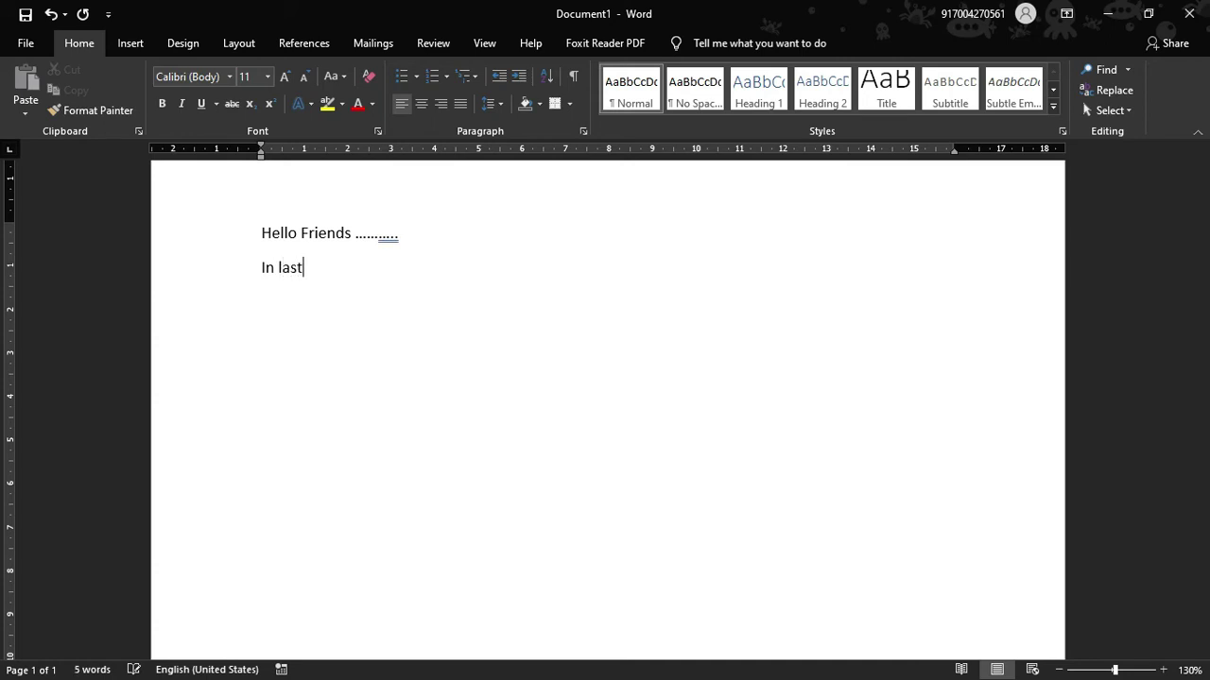
pyautogui.write('call')
pyautogui.write('s')
pyautogui.press('BackSpace')
pyautogui.press('BackSpace')
pyautogui.press('BackSpace')
pyautogui.write('lass your')
pyautogui.press('BackSpace')
pyautogui.write('wi')
pyautogui.press('BackSpace')
pyautogui.press('BackSpace')
pyautogui.write('learn about the Home Tab. ')
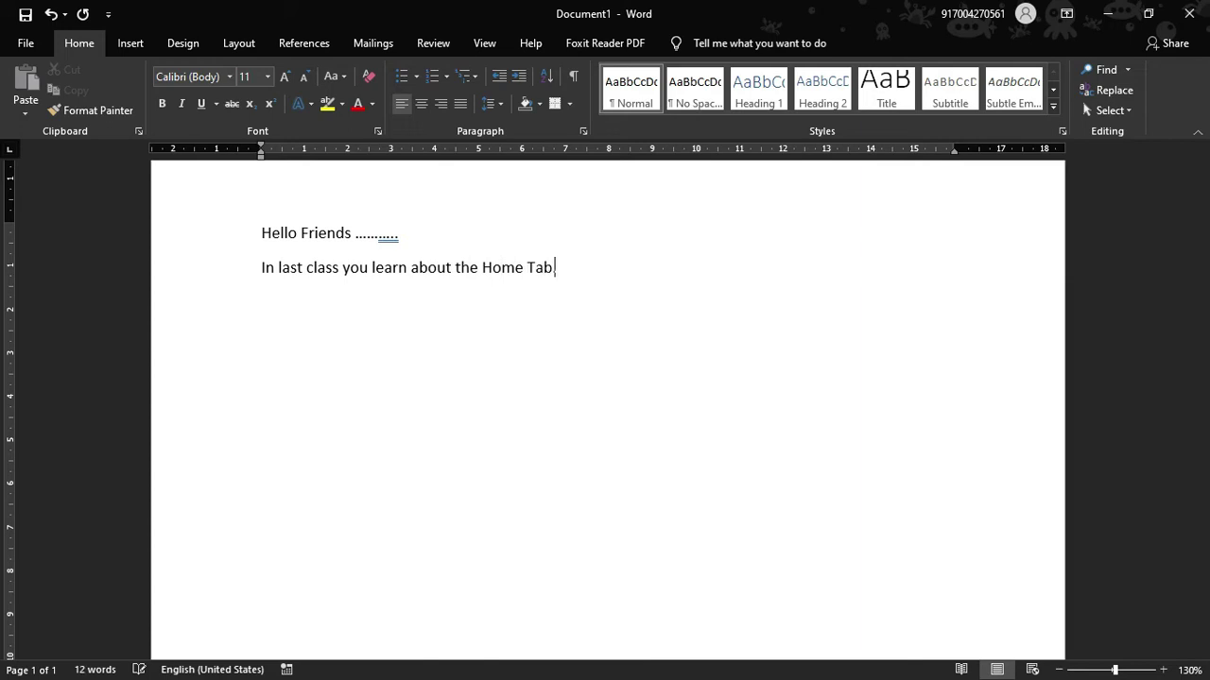
pyautogui.write('I ')
pyautogui.write('hope you will')
pyautogui.write(' understand.')
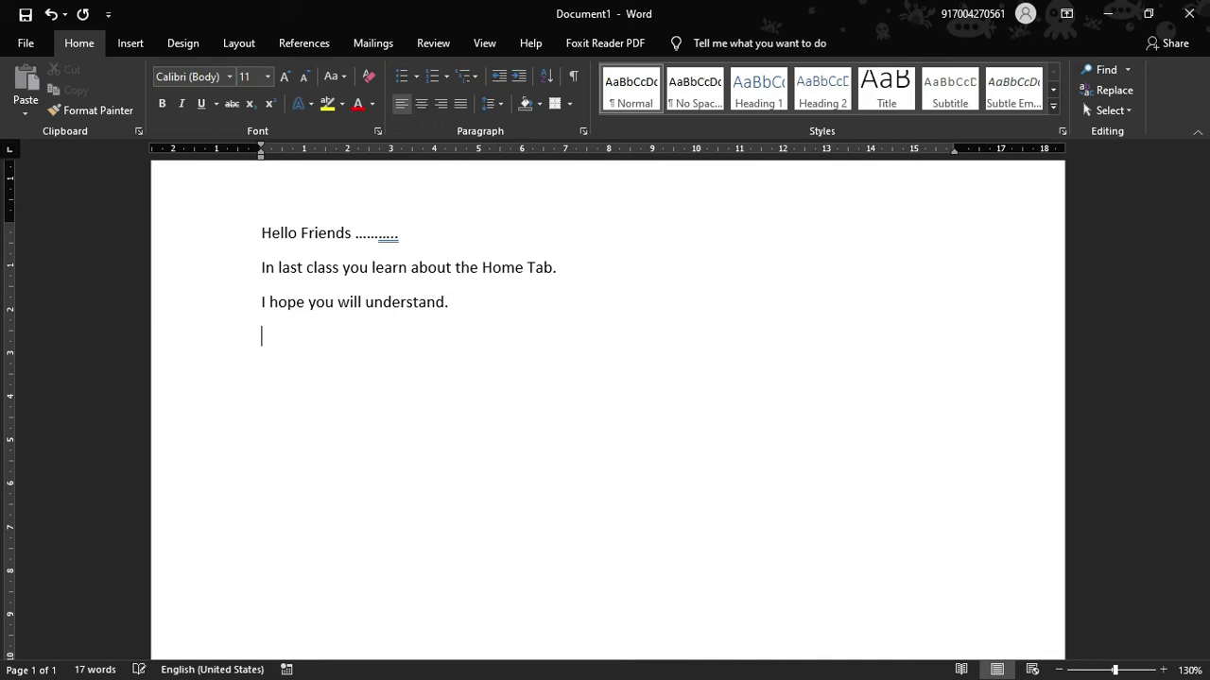
pyautogui.write(' Now we are going to learn I')
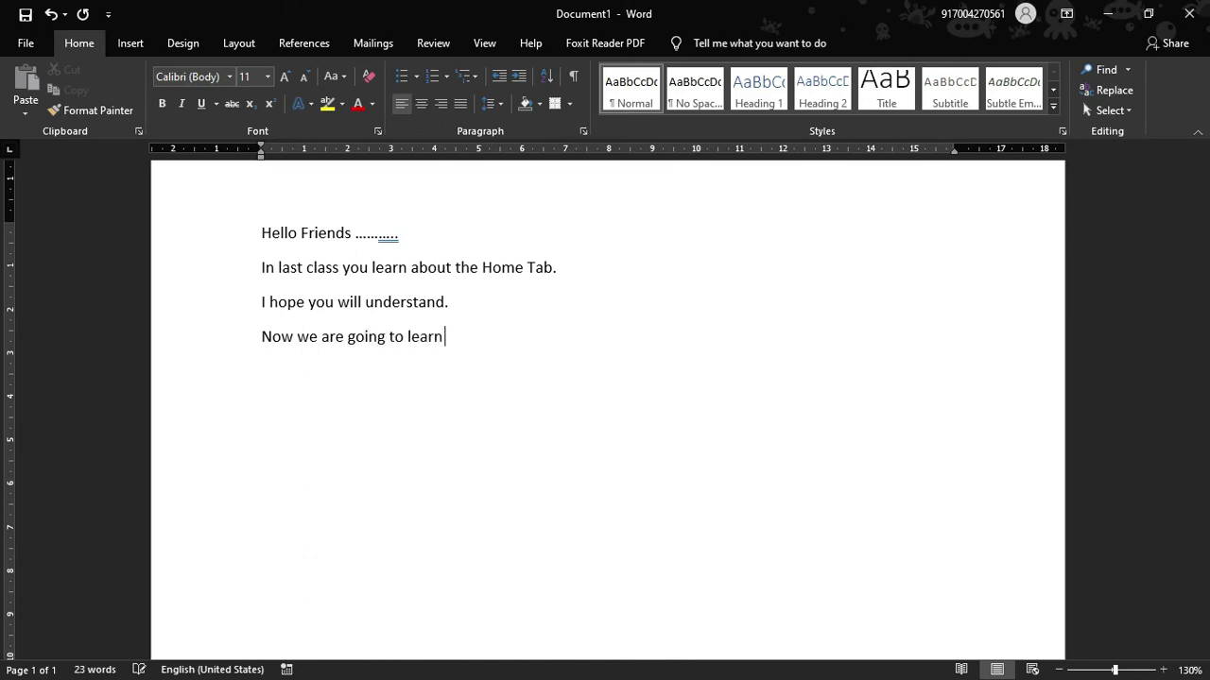
pyautogui.write('nsert tab one ')
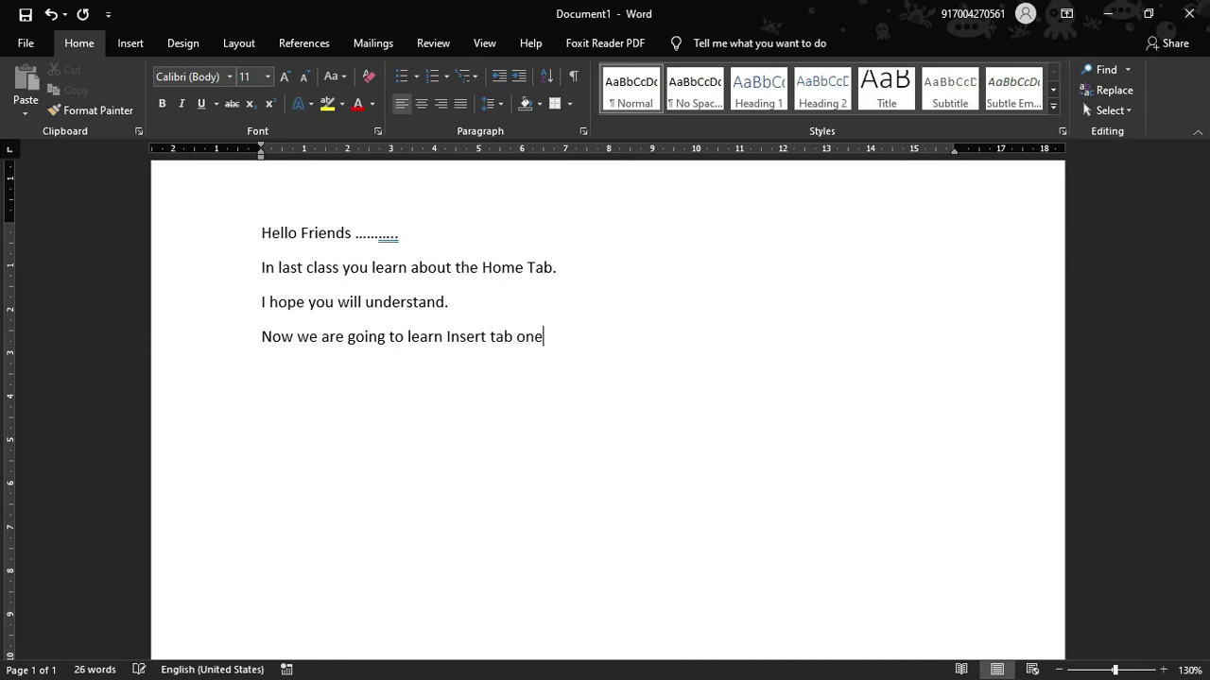
pyautogui.write('by one. ')
pyautogui.write('let')
# - Finish with a 'Lets Start' line followed by a row of dots, then select all five lines
pyautogui.press('BackSpace')
pyautogui.write('ts Start.')
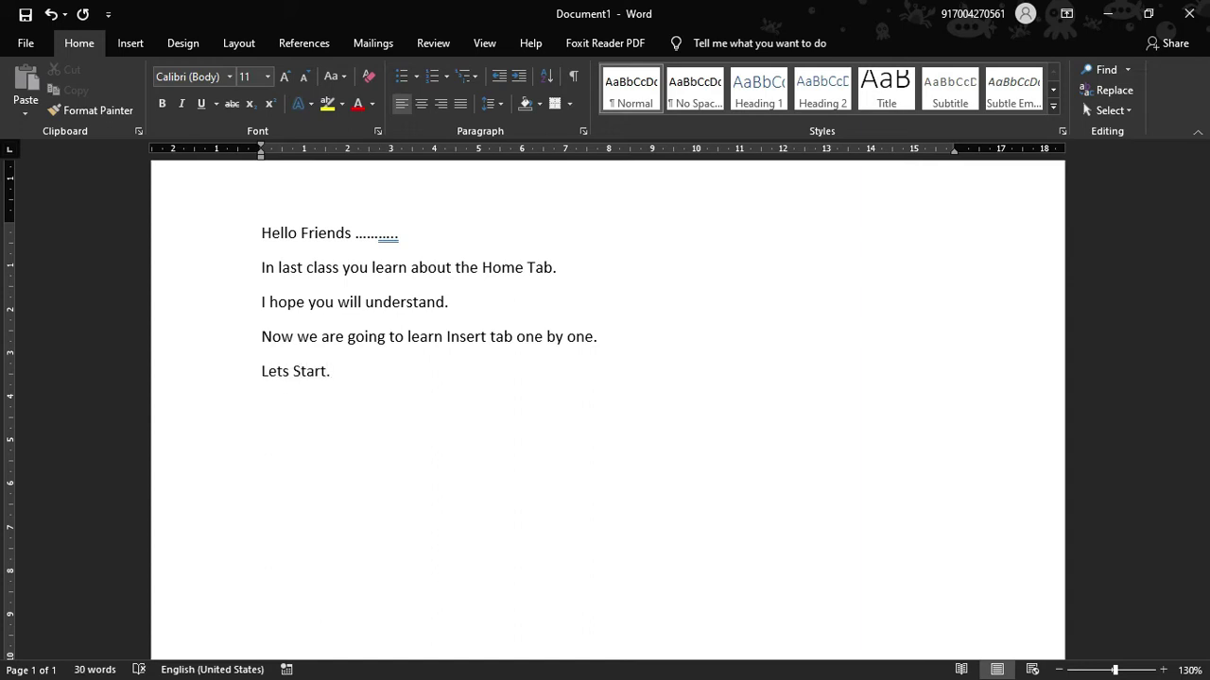
pyautogui.write('/')
pyautogui.press('BackSpace')
pyautogui.write('..................')
pyautogui.write('...............')
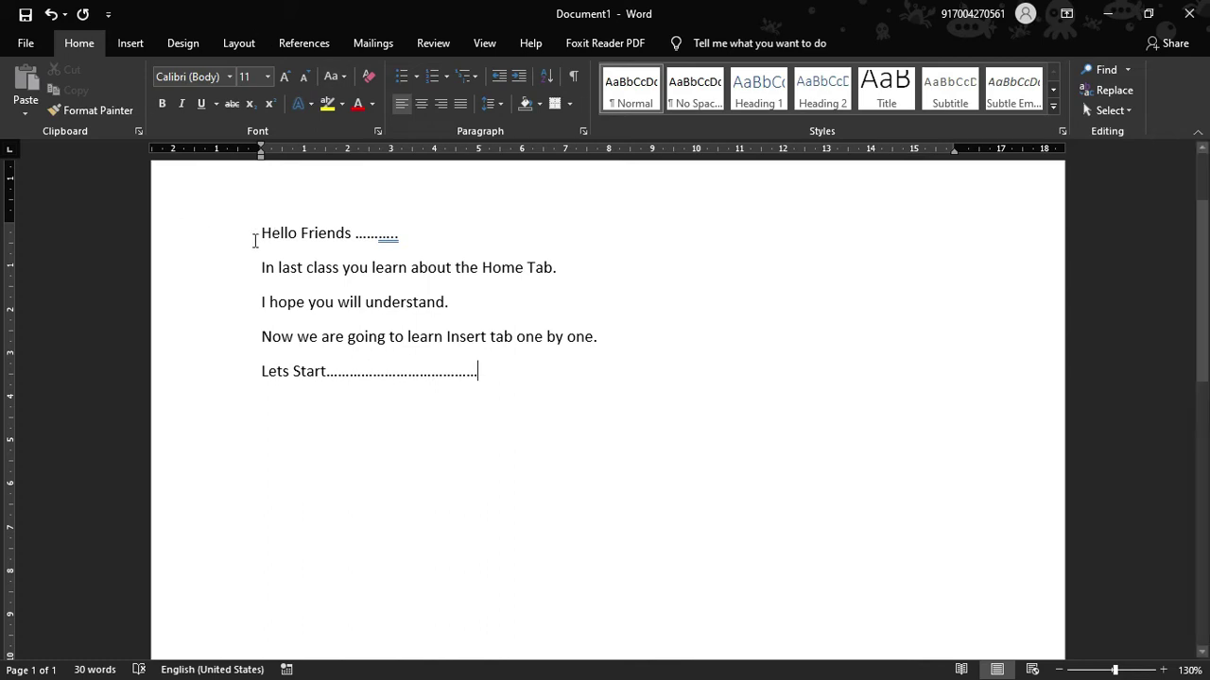
pyautogui.moveTo(254, 240); pyautogui.dragTo(424, 393)
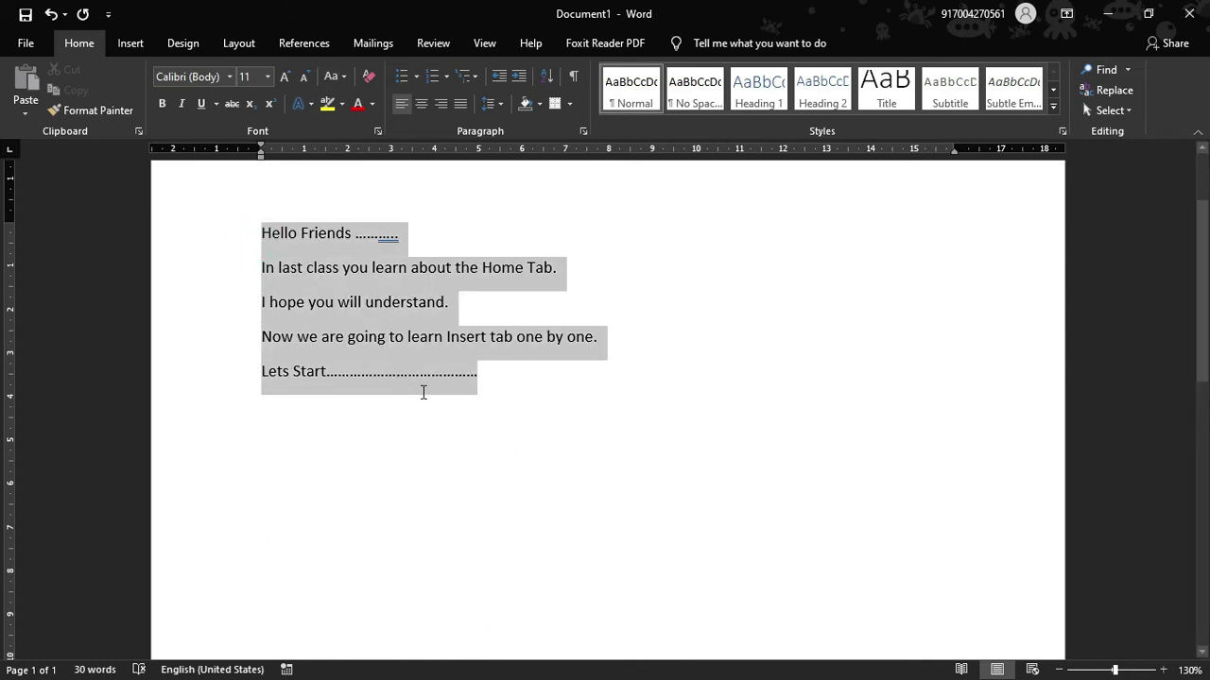
# - Grow the selected intro to 22 pt with bold, italic and underline, then delete it
pyautogui.click(283, 77)
pyautogui.click(284, 76)
pyautogui.click(283, 77)
pyautogui.click(283, 76)
pyautogui.click(284, 77)
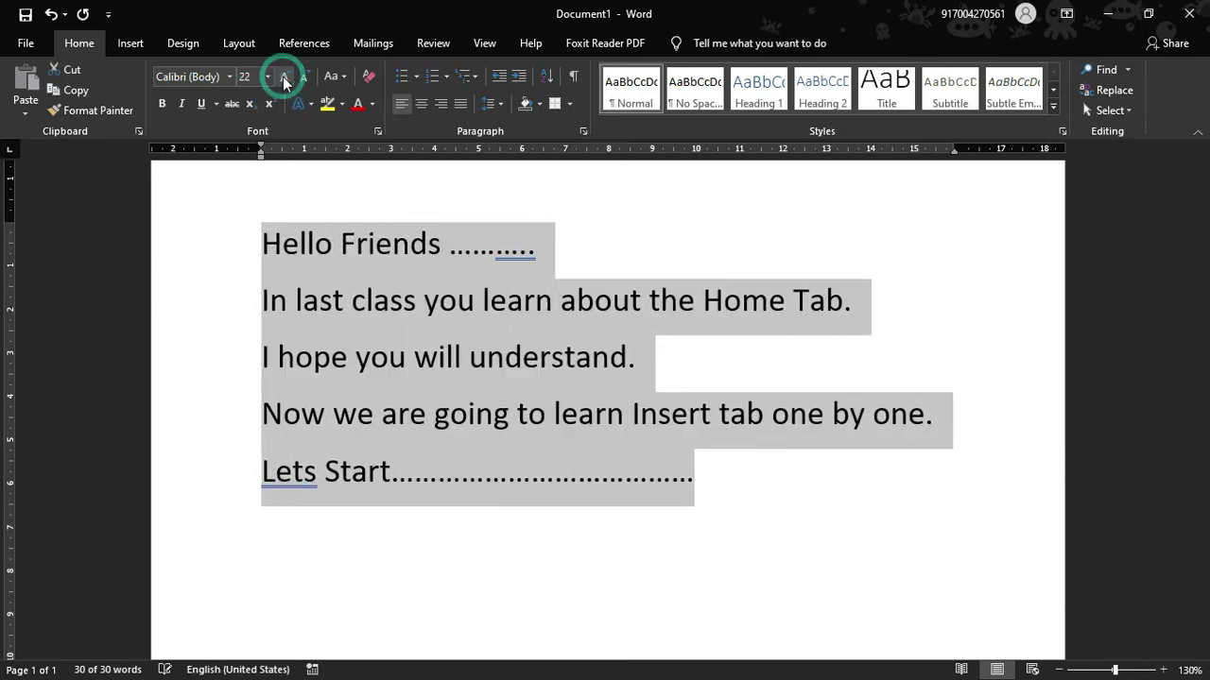
pyautogui.click(162, 104)
pyautogui.click(189, 106)
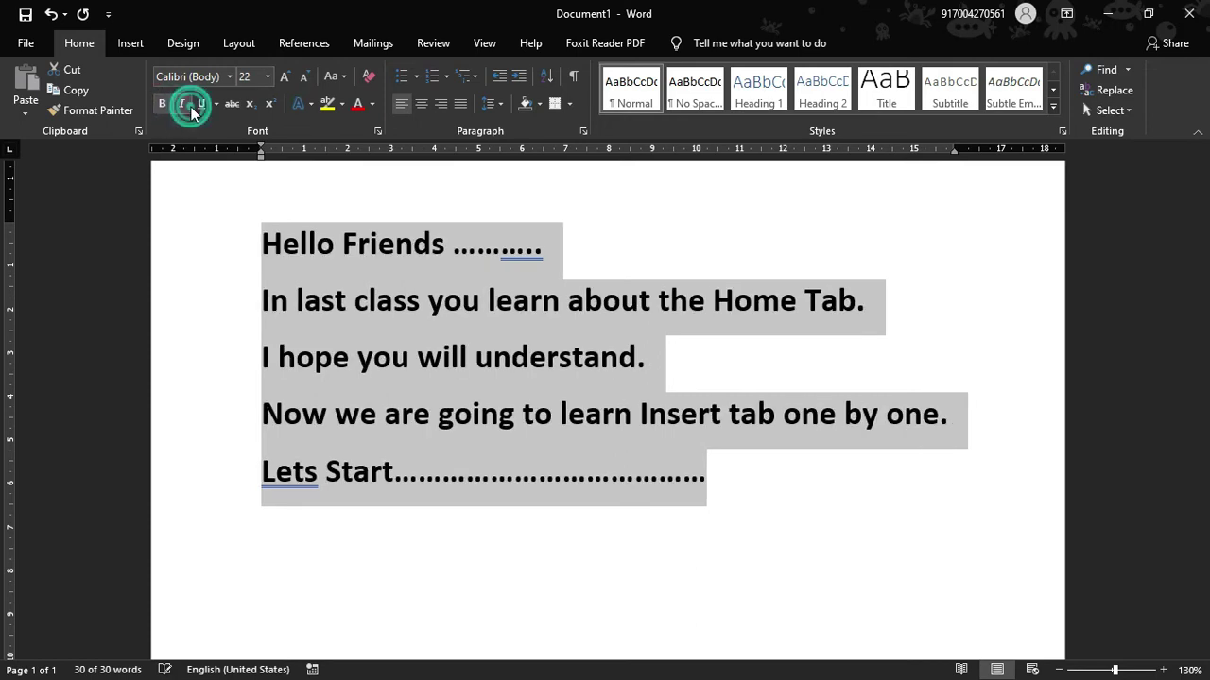
pyautogui.click(205, 107)
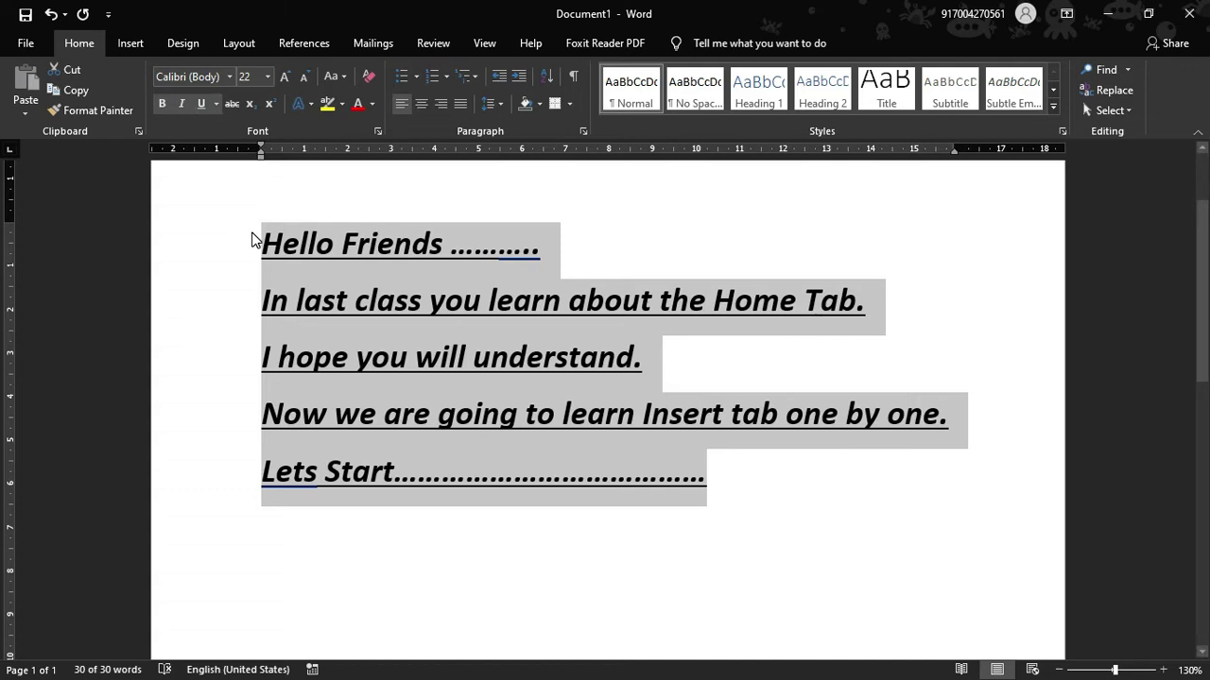
pyautogui.press('Delete')
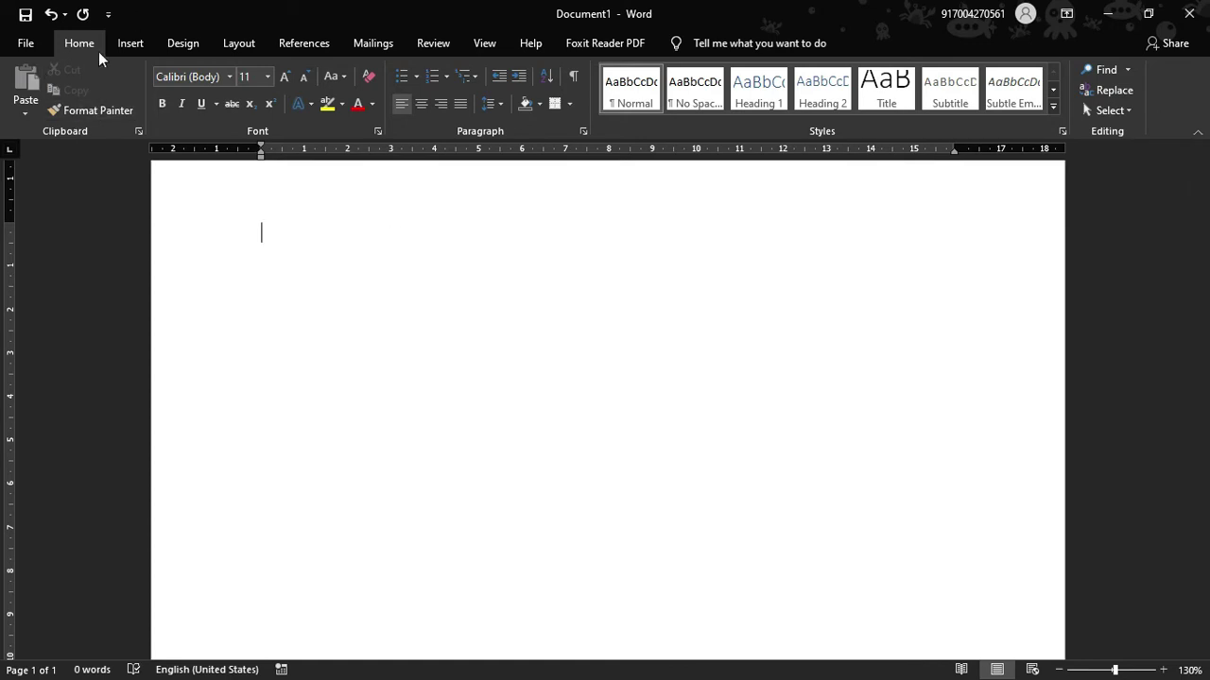
# - Open the Insert tab and enlarge the font size for the new text
pyautogui.click(123, 47)
pyautogui.click(123, 47)
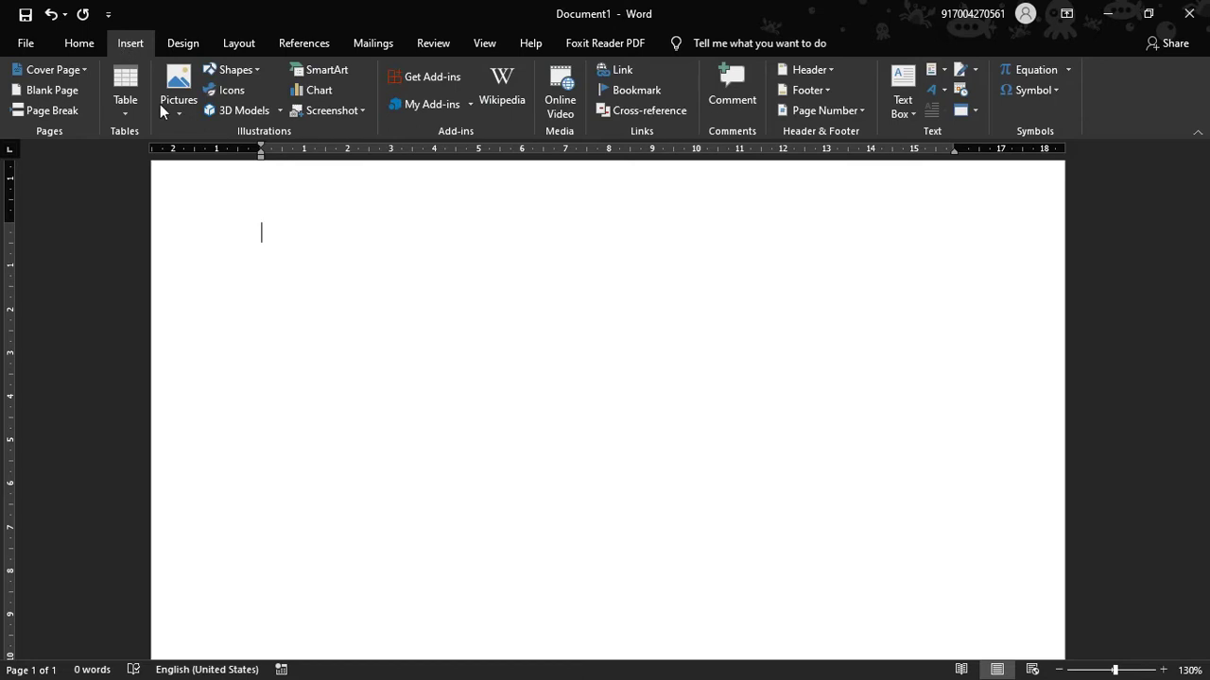
pyautogui.write('to')
pyautogui.press('BackSpace')
pyautogui.press('BackSpace')
pyautogui.hotkey('ctrl', 'shift', '.')
pyautogui.hotkey('ctrl', 'shift', '.')
pyautogui.hotkey('ctrl', 'shift', '.')
pyautogui.hotkey('ctrl', 'shift', ',')
pyautogui.hotkey('ctrl', 'shift', ',')
pyautogui.write('t')
pyautogui.press('BackSpace')
# - Type 'Today we will learn about Insert Tab and their options.' and start the list with '1. Cover page.'
pyautogui.write('Today ')
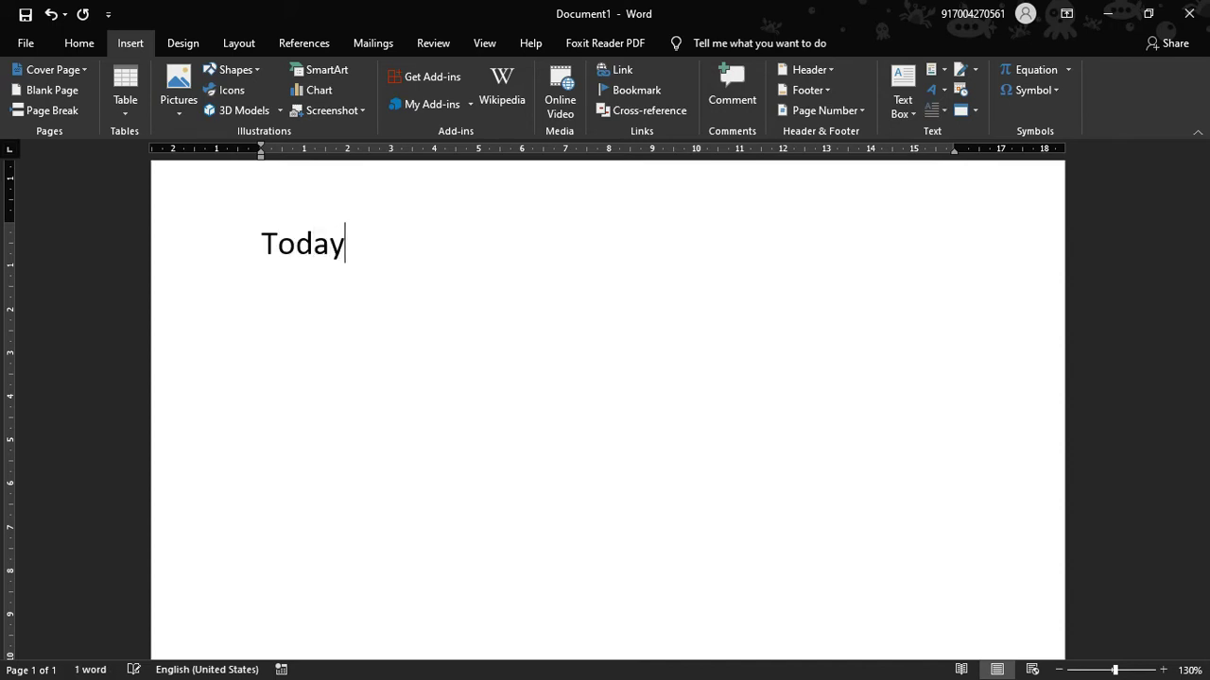
pyautogui.write('we will learn about ')
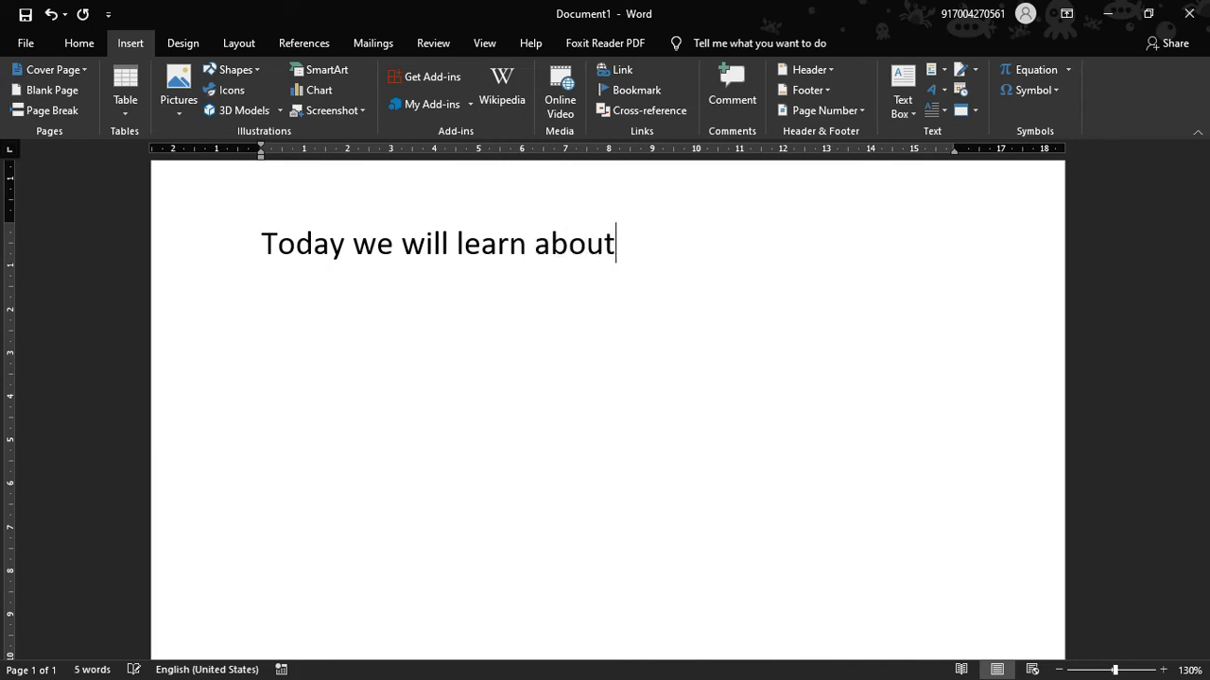
pyautogui.write('Insert ')
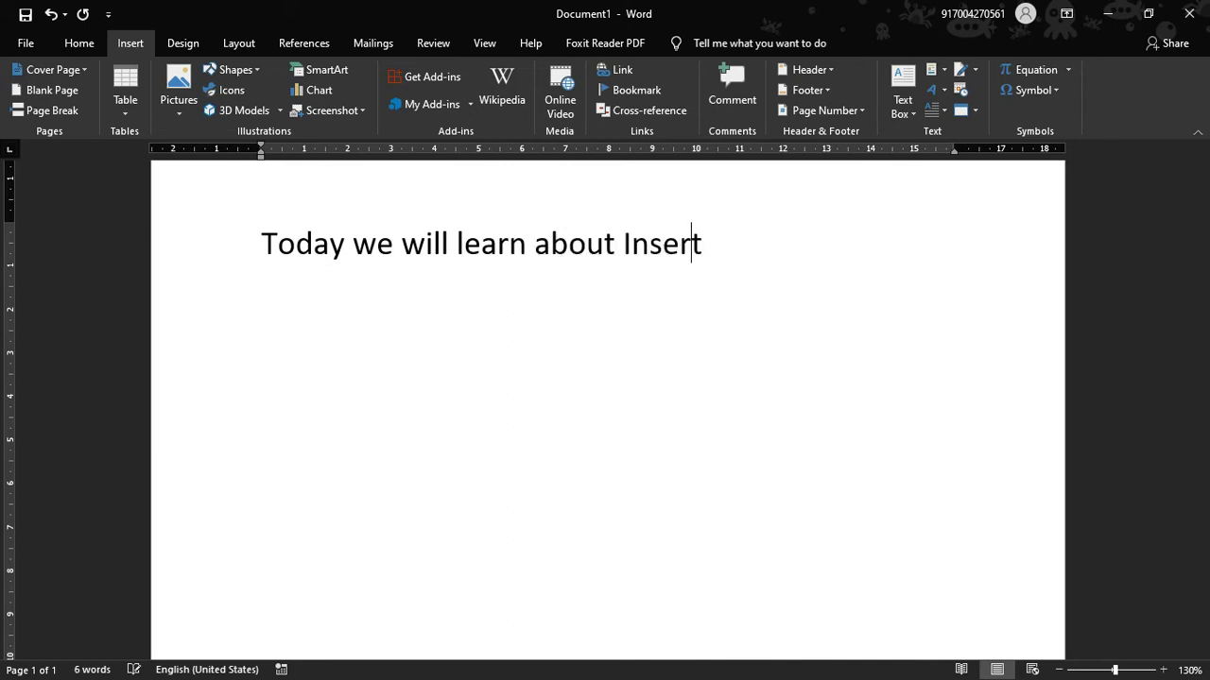
pyautogui.write('Tab and their options.')
pyautogui.press('Return')
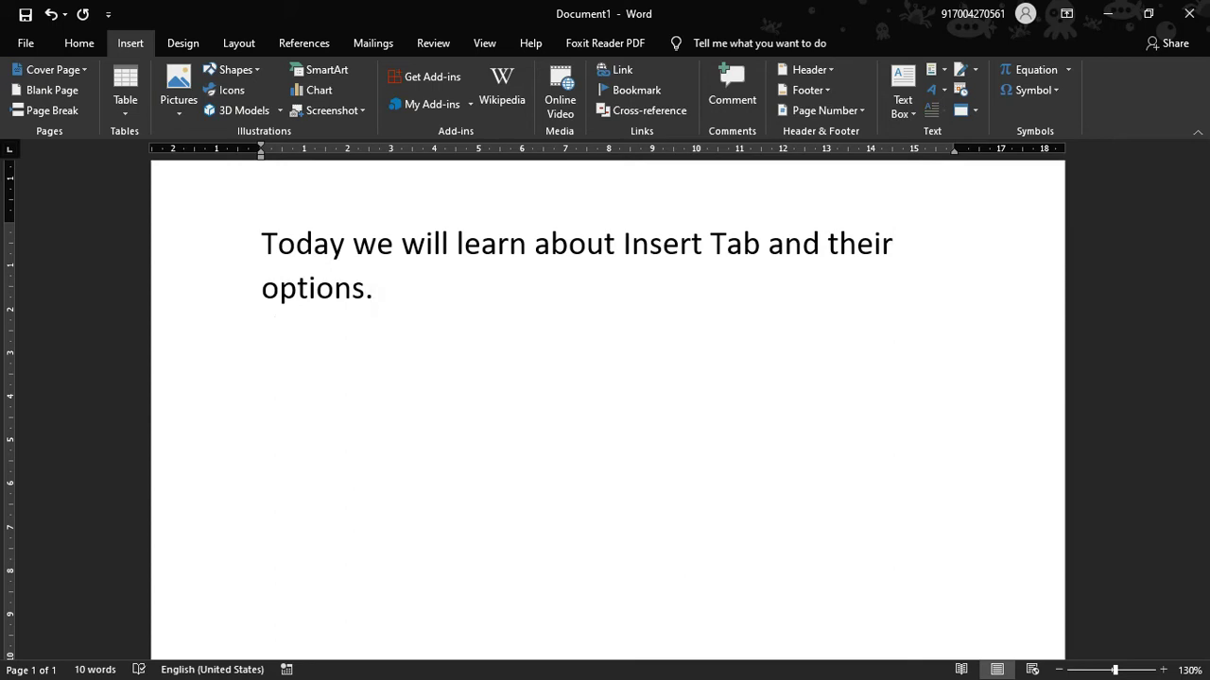
pyautogui.write('1.')
pyautogui.write(' Cover page')
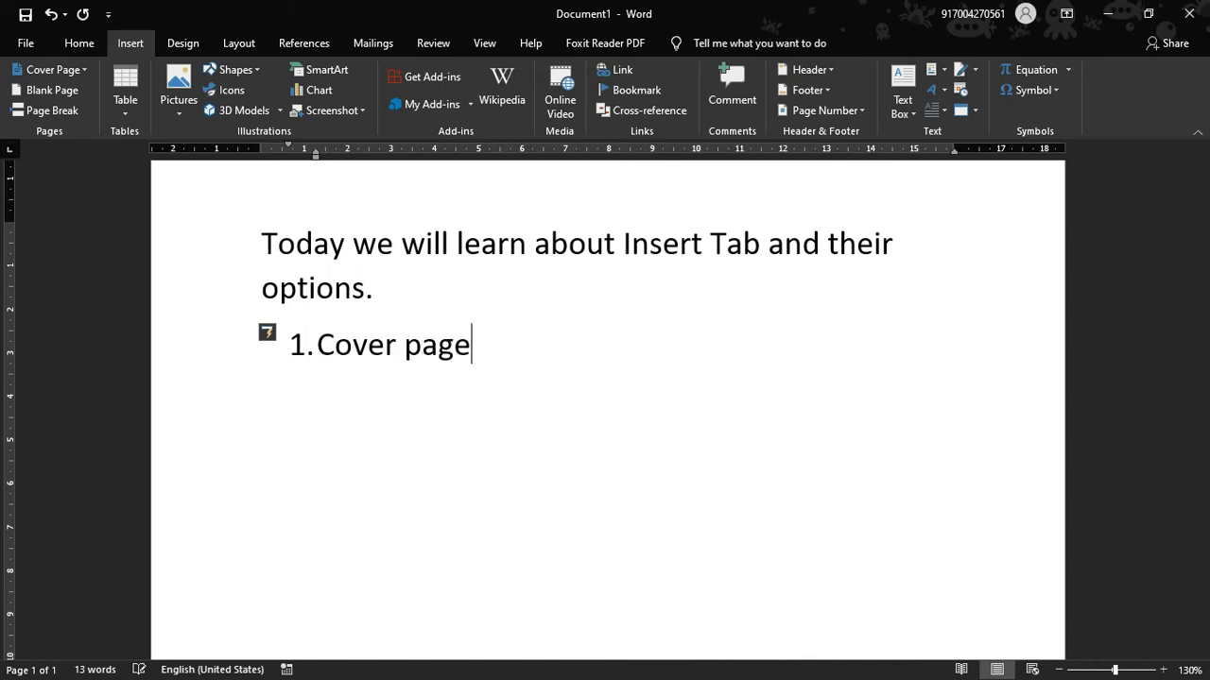
pyautogui.write('.')
pyautogui.write(' Bla')
# - Add numbered items 'Blank Page.', 'Page Break and' and 'Table.' below Cover page
pyautogui.press('BackSpace')
pyautogui.press('BackSpace')
pyautogui.press('BackSpace')
pyautogui.write('\\')
pyautogui.press('BackSpace')
pyautogui.press('Return')
pyautogui.write('Blank Page.')
pyautogui.press('Return')
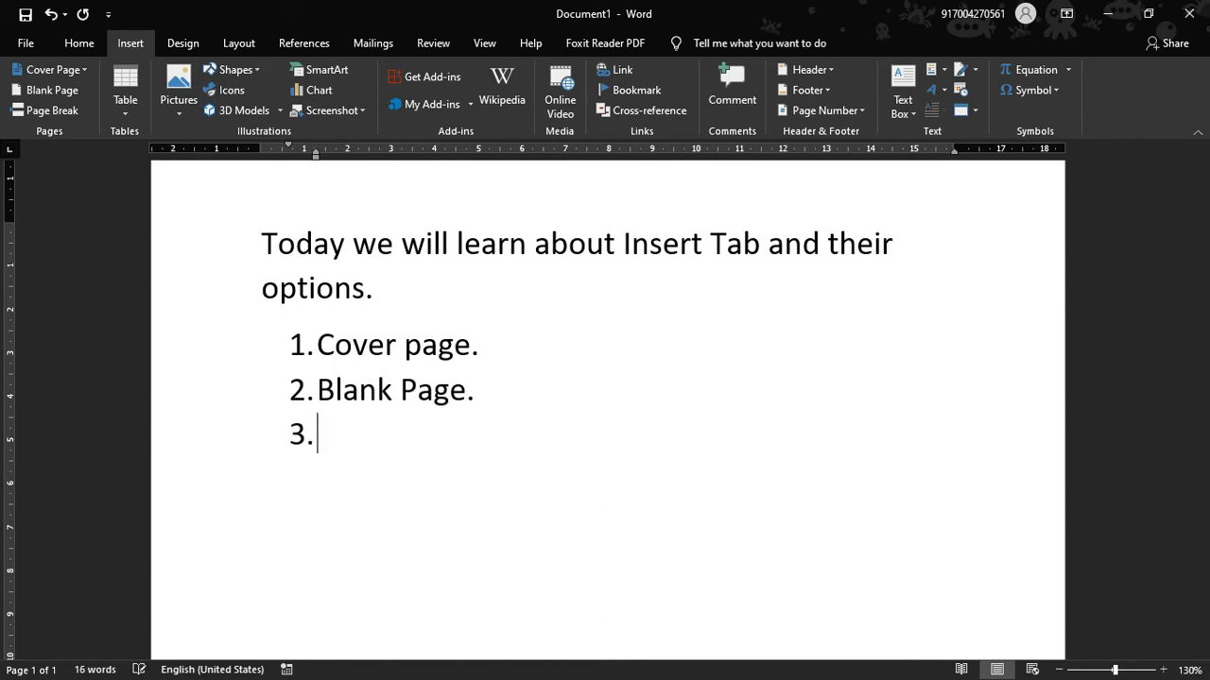
pyautogui.write('{')
pyautogui.press('BackSpace')
pyautogui.write('P')
pyautogui.write('age Break and')
pyautogui.press('Return')
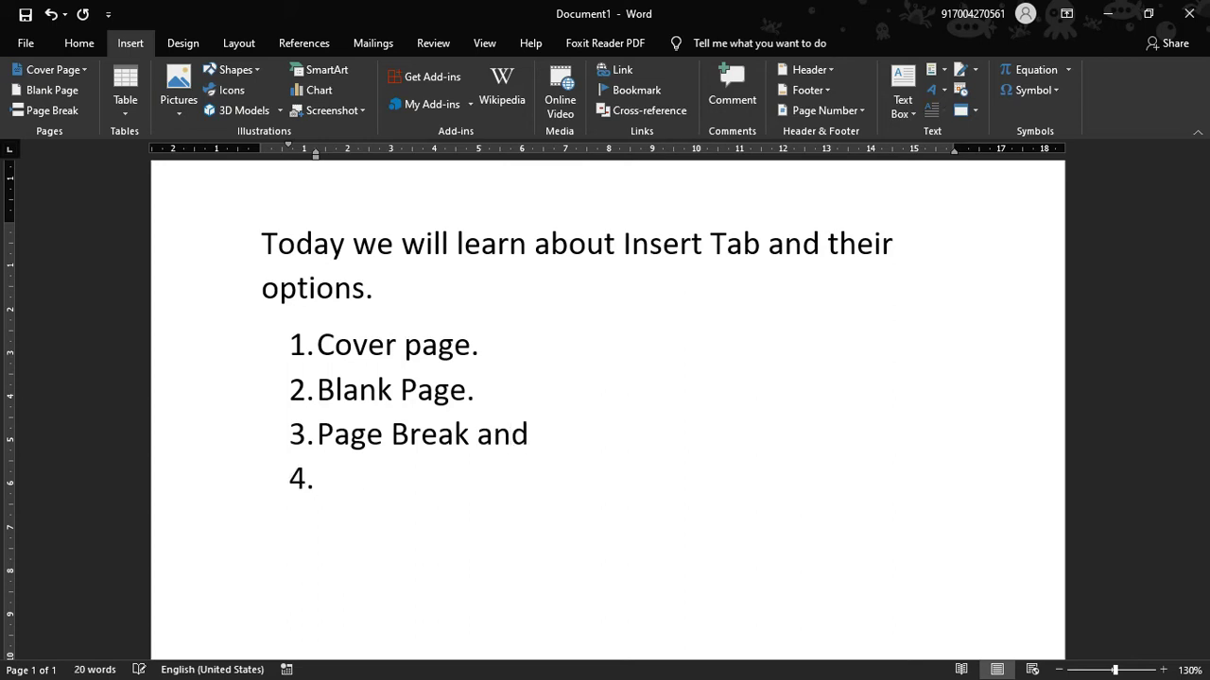
pyautogui.write('Table.')
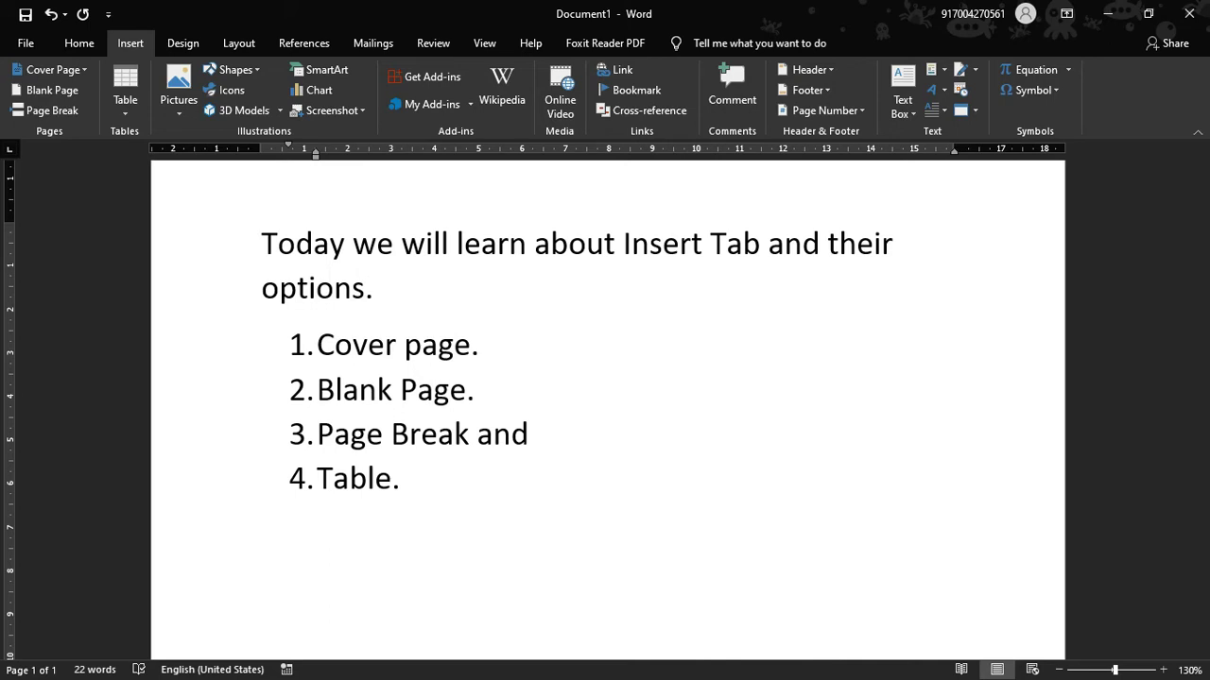
# - End the numbering and type an unnumbered 'Let's Start' line of dots, leaving an empty line below
pyautogui.press('Return')
pyautogui.press('BackSpace')
pyautogui.write('let')
pyautogui.write("'s ")
pyautogui.write('Start..')
pyautogui.write('...............')
pyautogui.press('Return')
pyautogui.press('Return')
pyautogui.press('BackSpace')
pyautogui.press('BackSpace')
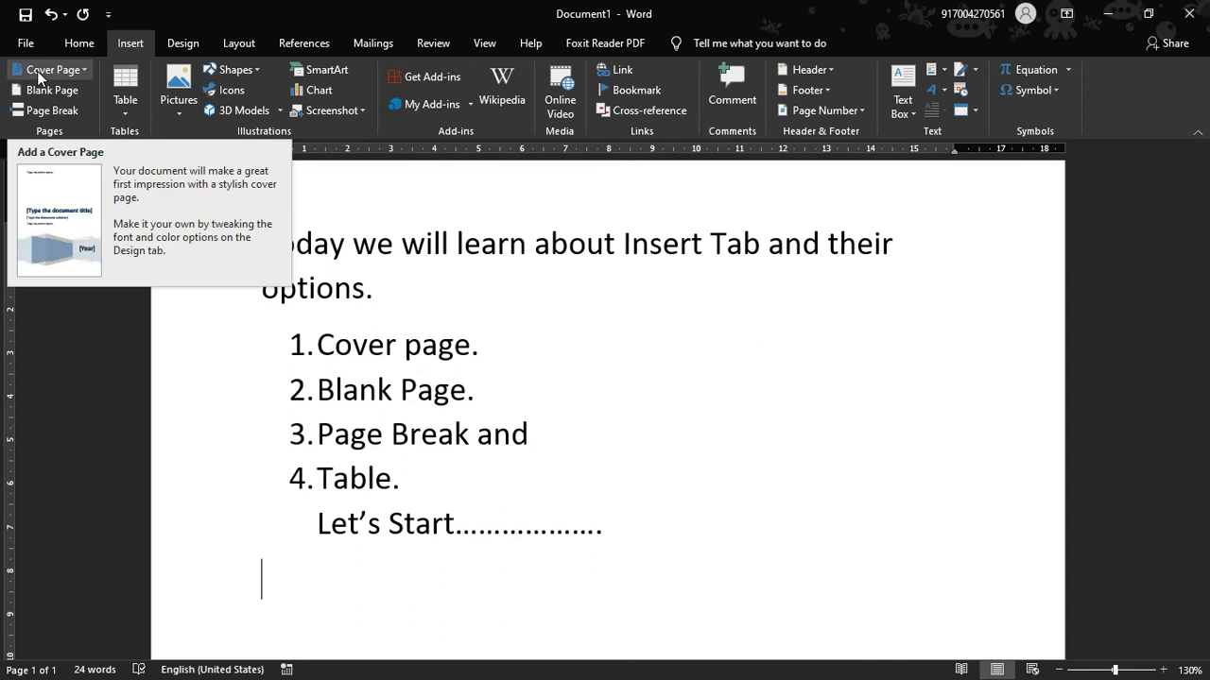
# - Close the blank Document2 window and create a new blank document from File > New
pyautogui.click(480, 556)
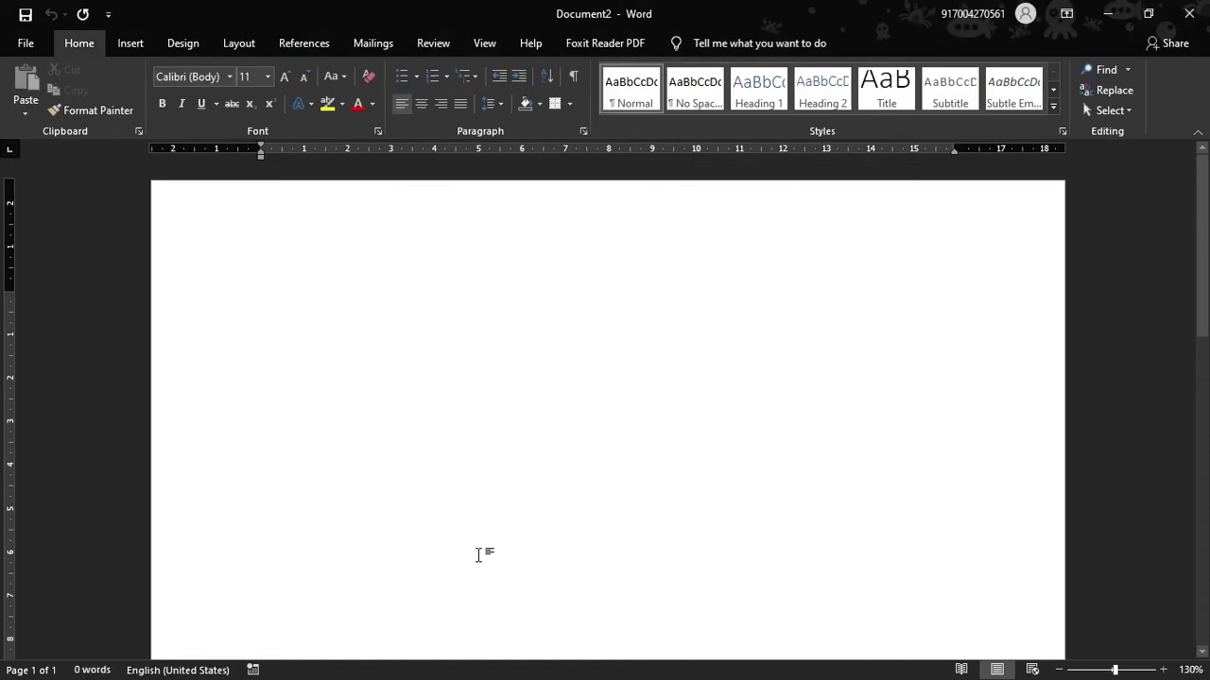
pyautogui.click(1190, 13)
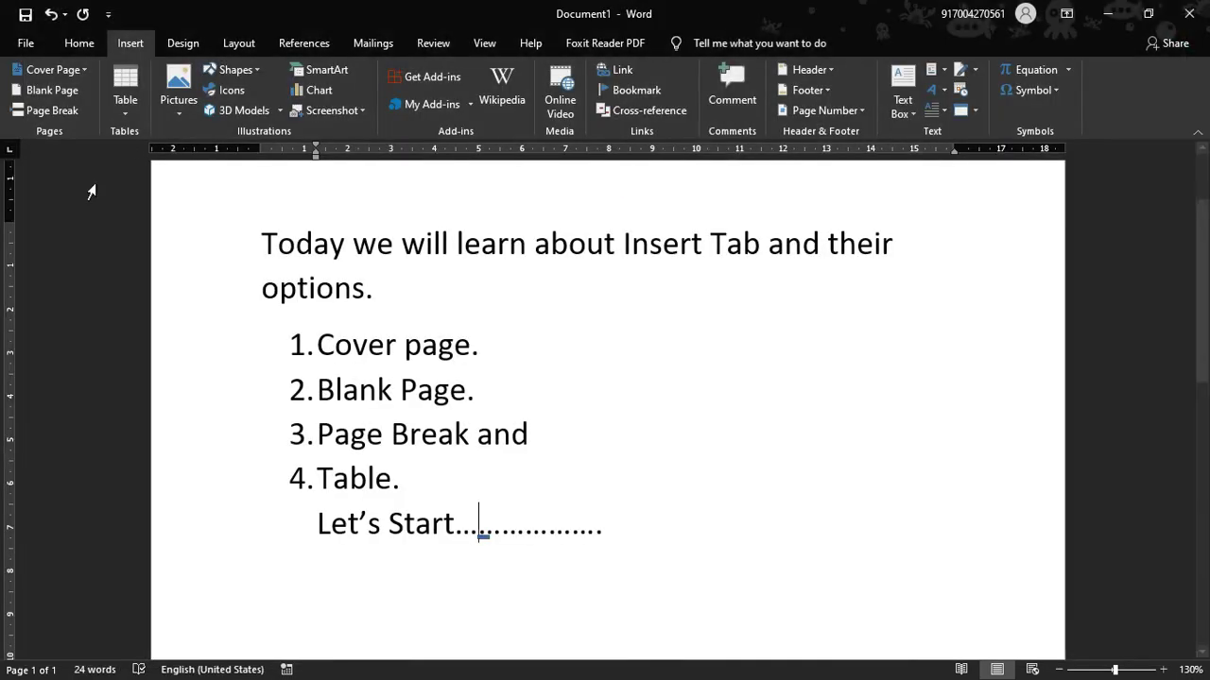
pyautogui.click(28, 45)
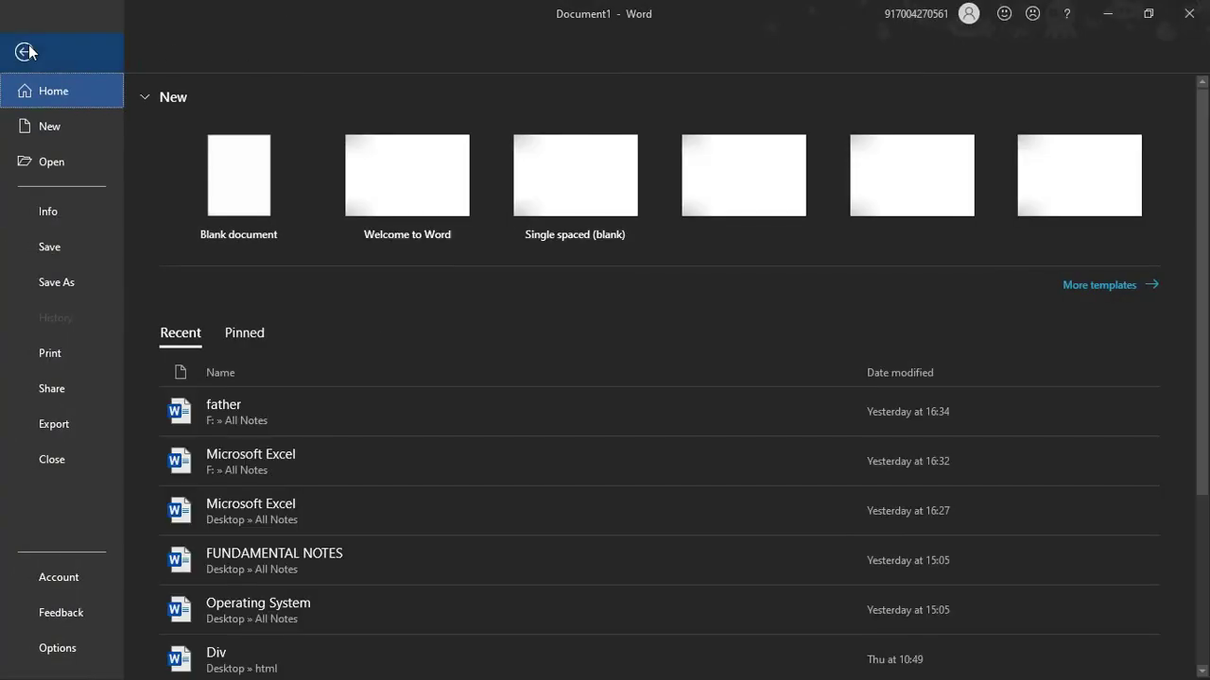
pyautogui.click(44, 131)
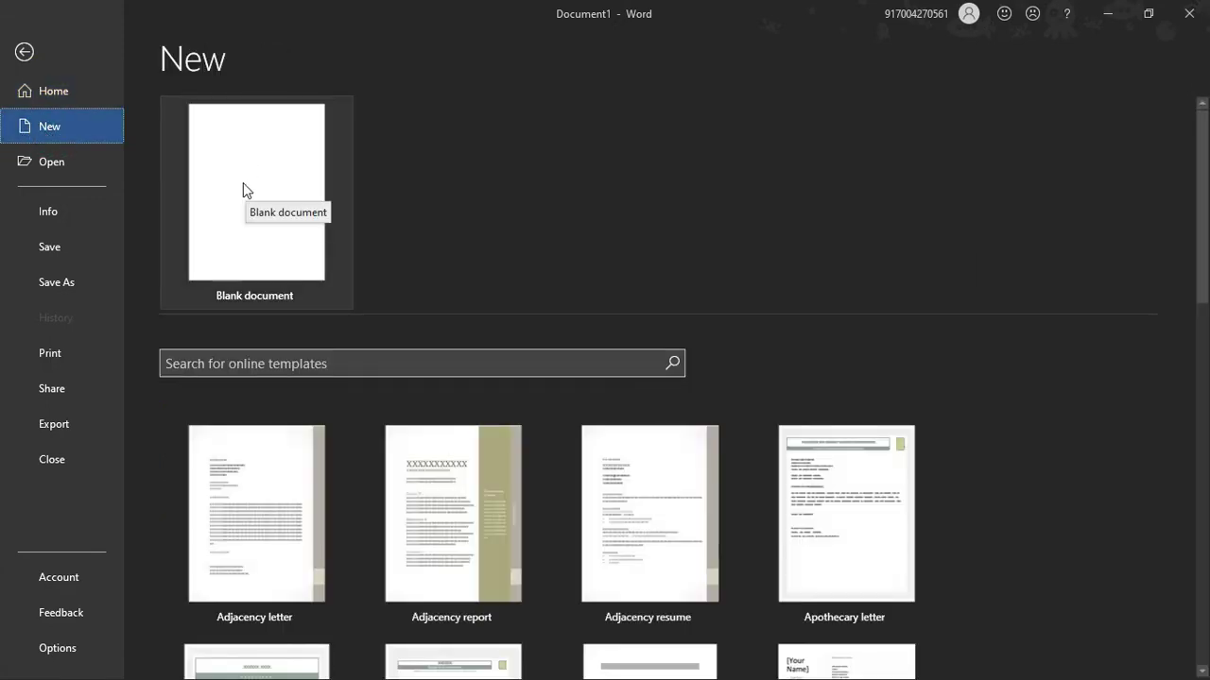
pyautogui.click(243, 184)
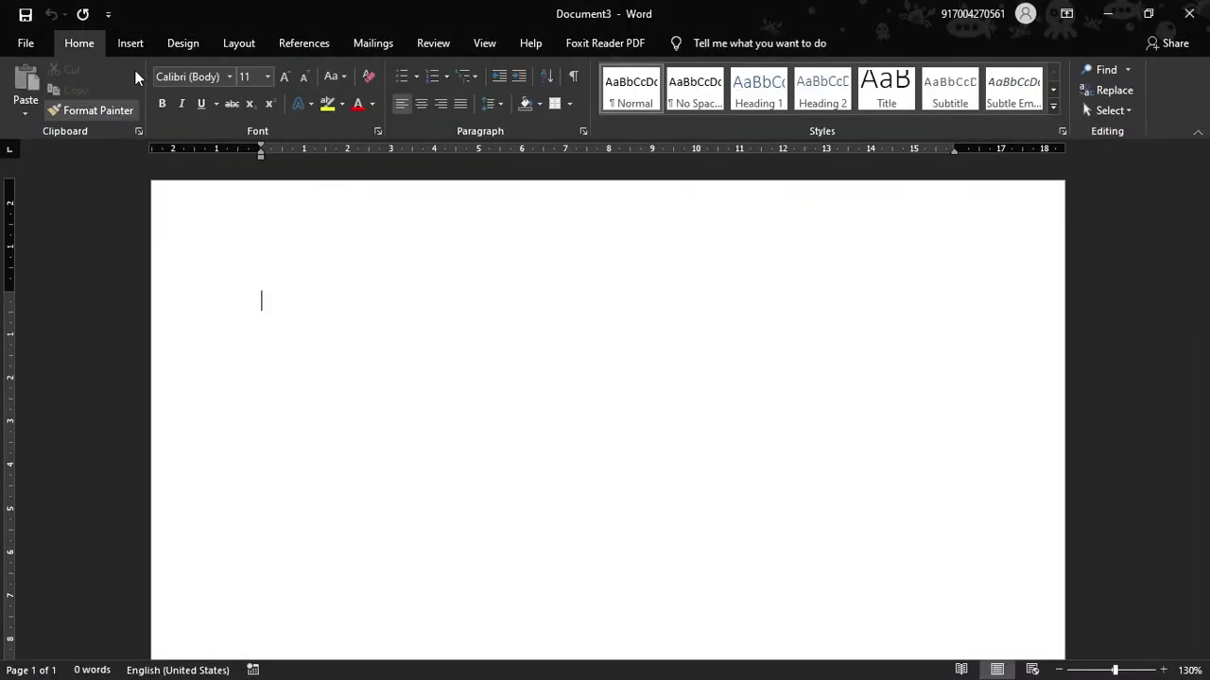
# - Remove the stray '=' and set Document3's font size to 16
pyautogui.click(129, 41)
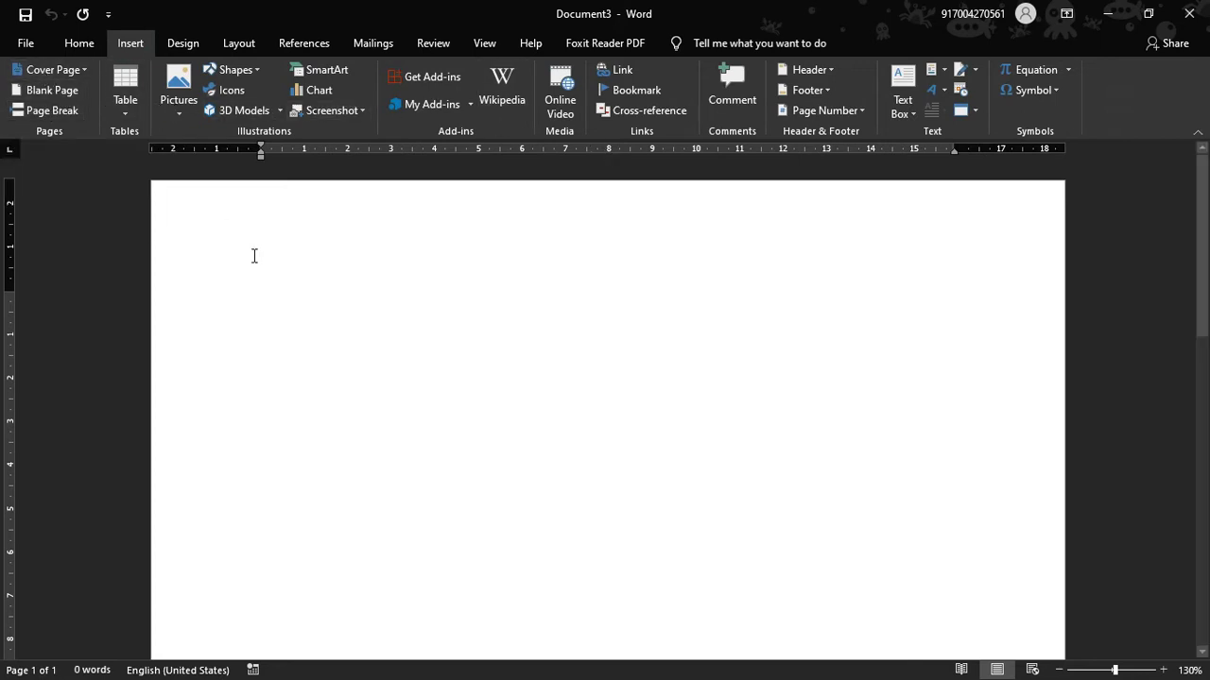
pyautogui.write('=')
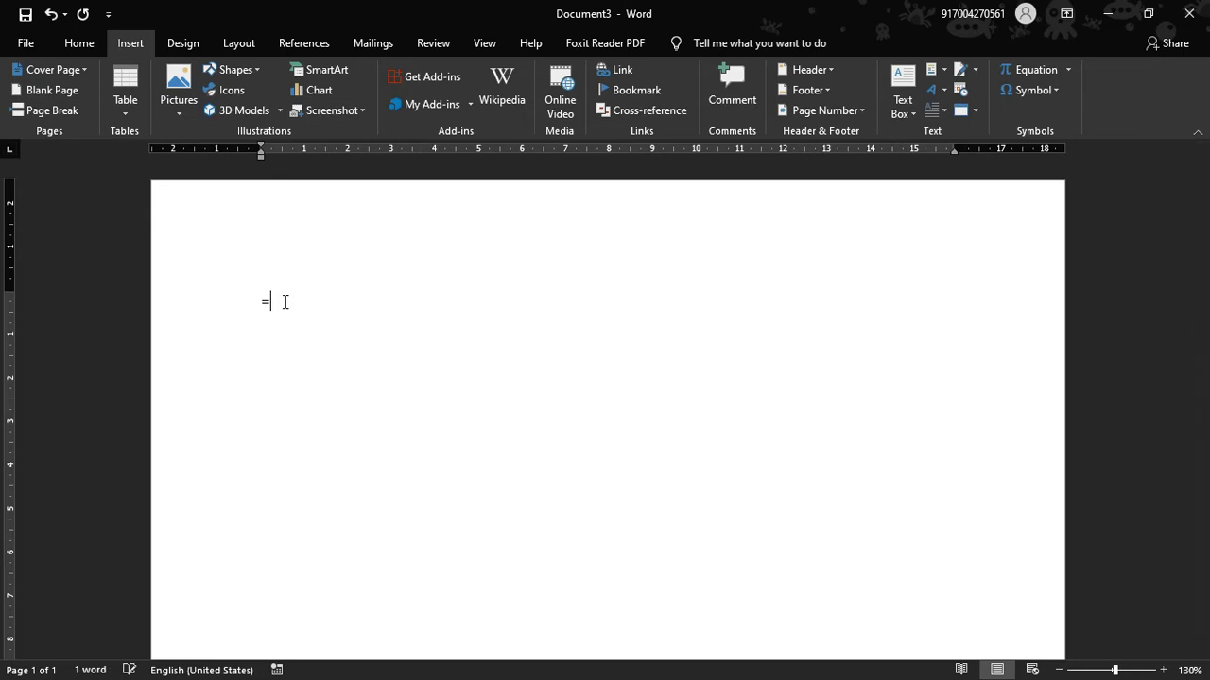
pyautogui.press('BackSpace')
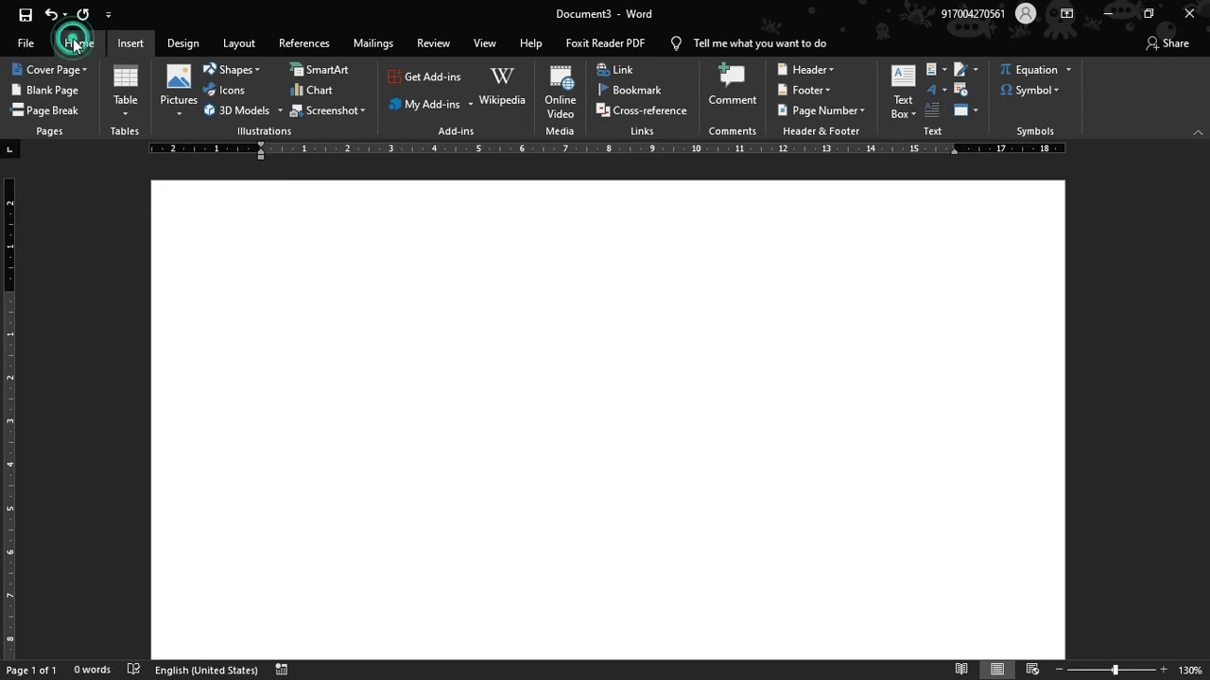
pyautogui.click(73, 42)
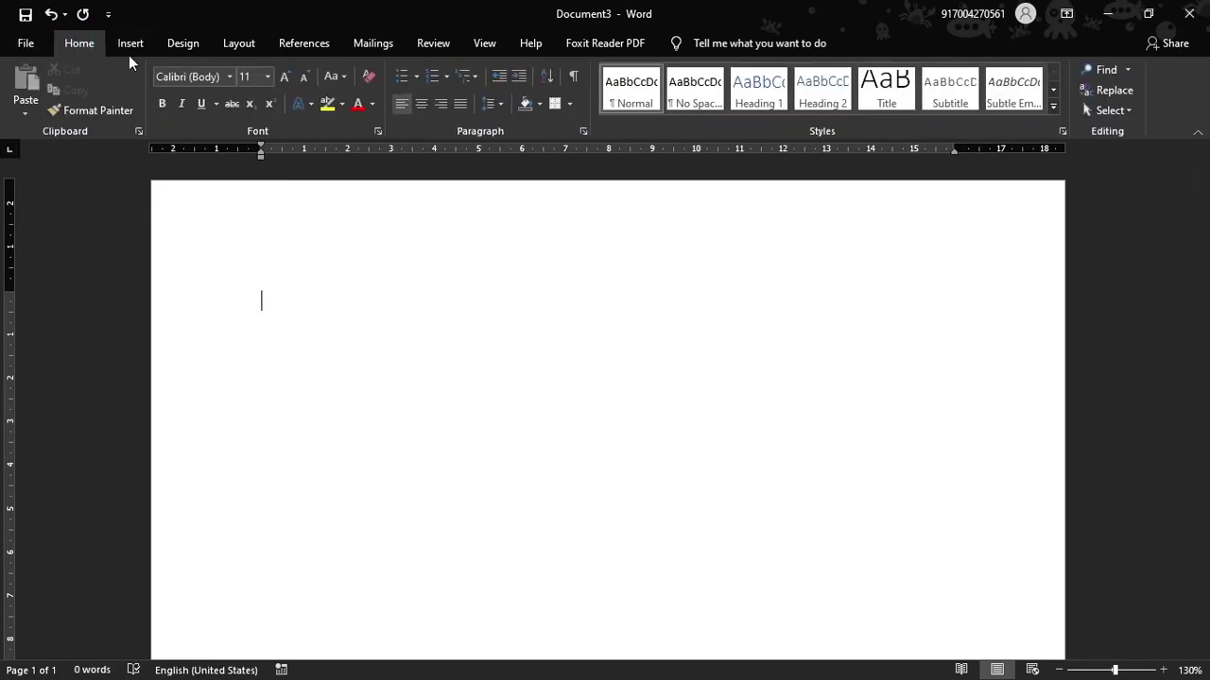
pyautogui.click(270, 76)
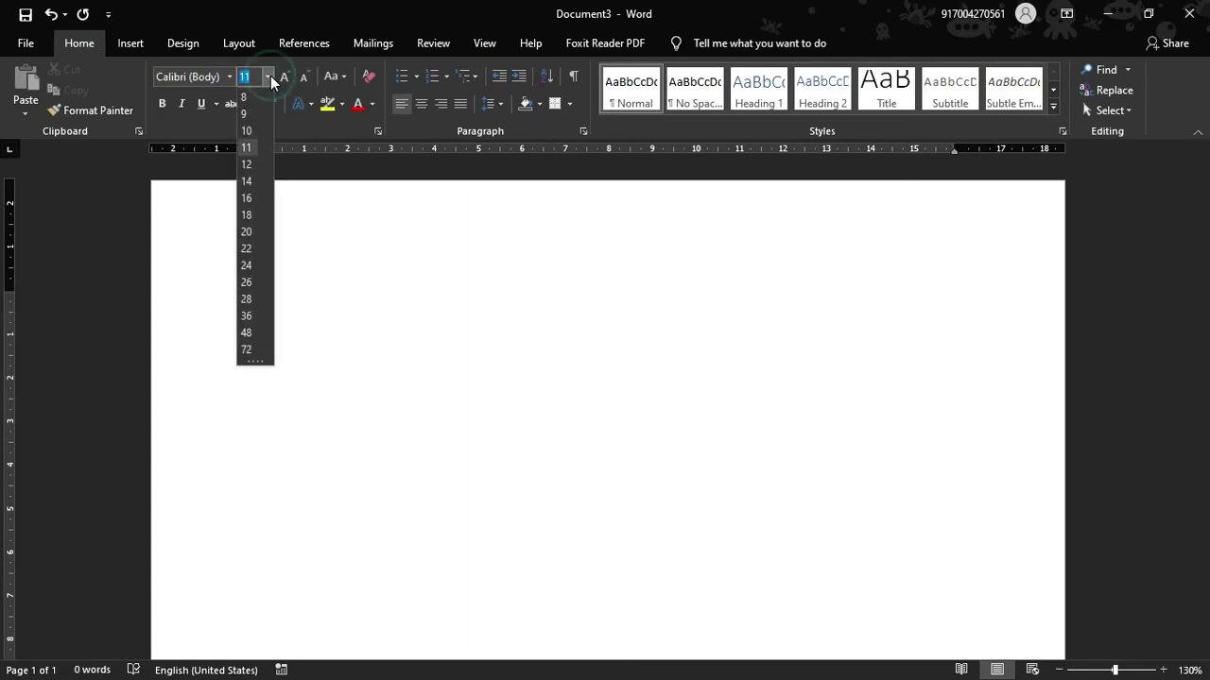
pyautogui.click(246, 197)
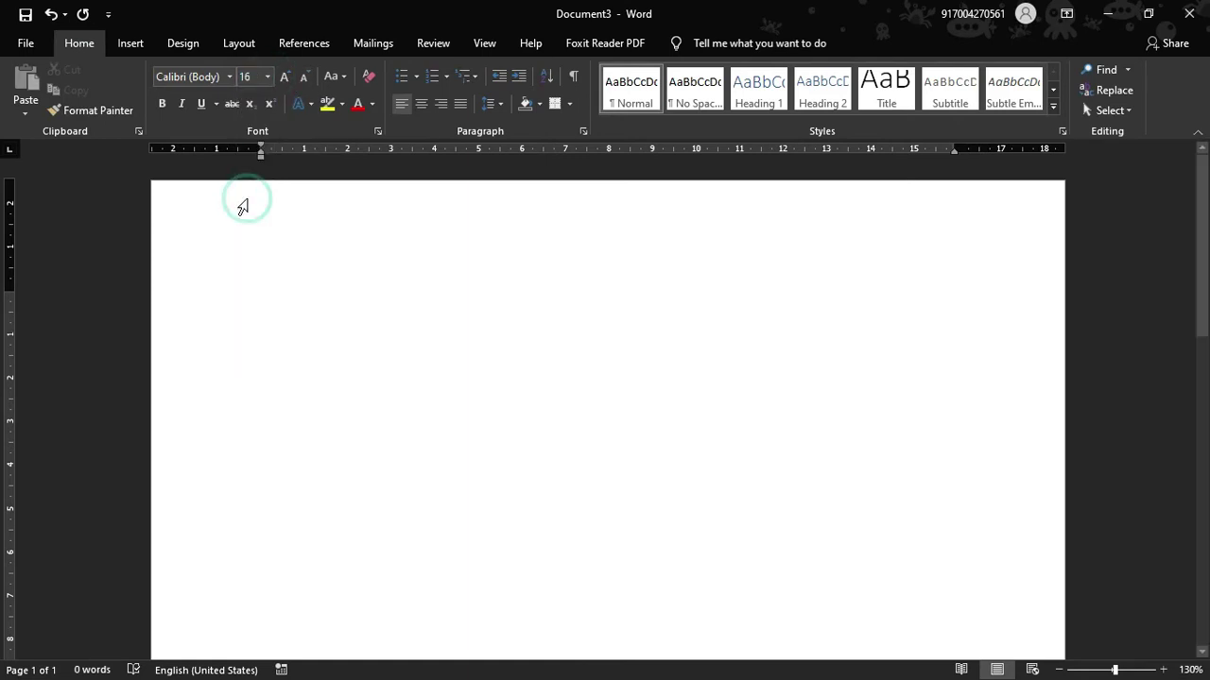
pyautogui.click(126, 44)
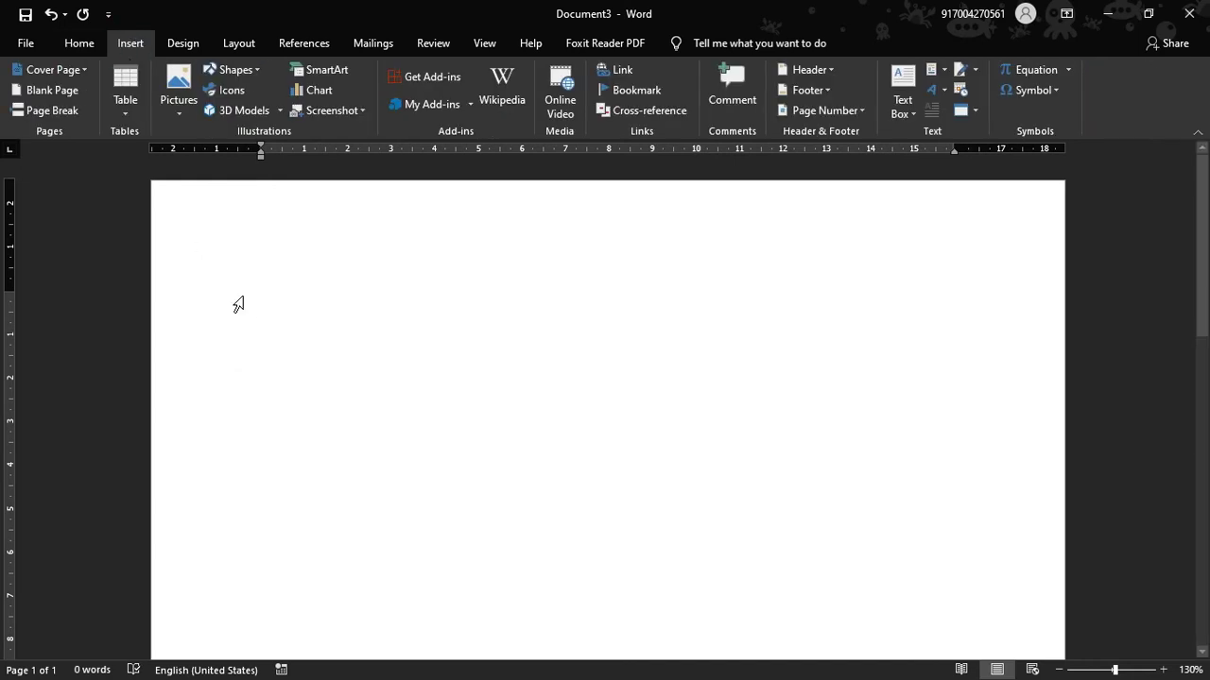
# - Generate sample paragraphs with =rand(20) and scroll back to the top of Document3
pyautogui.write('=rand')
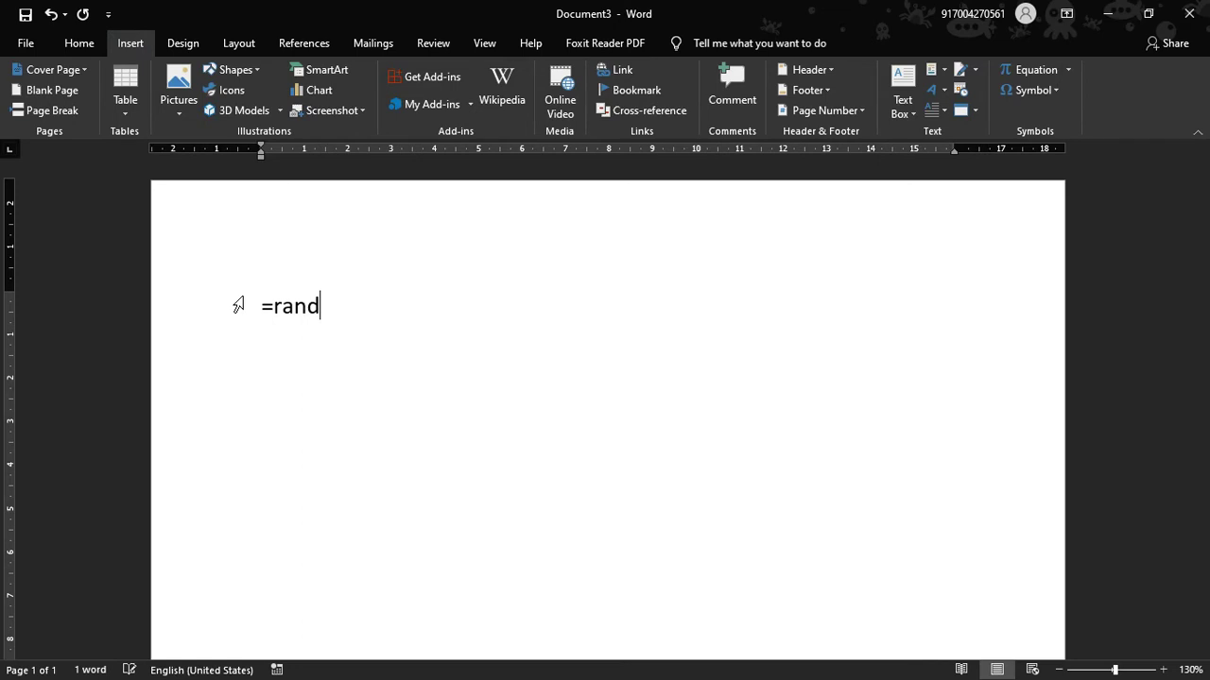
pyautogui.write('(20)')
pyautogui.press('Return')
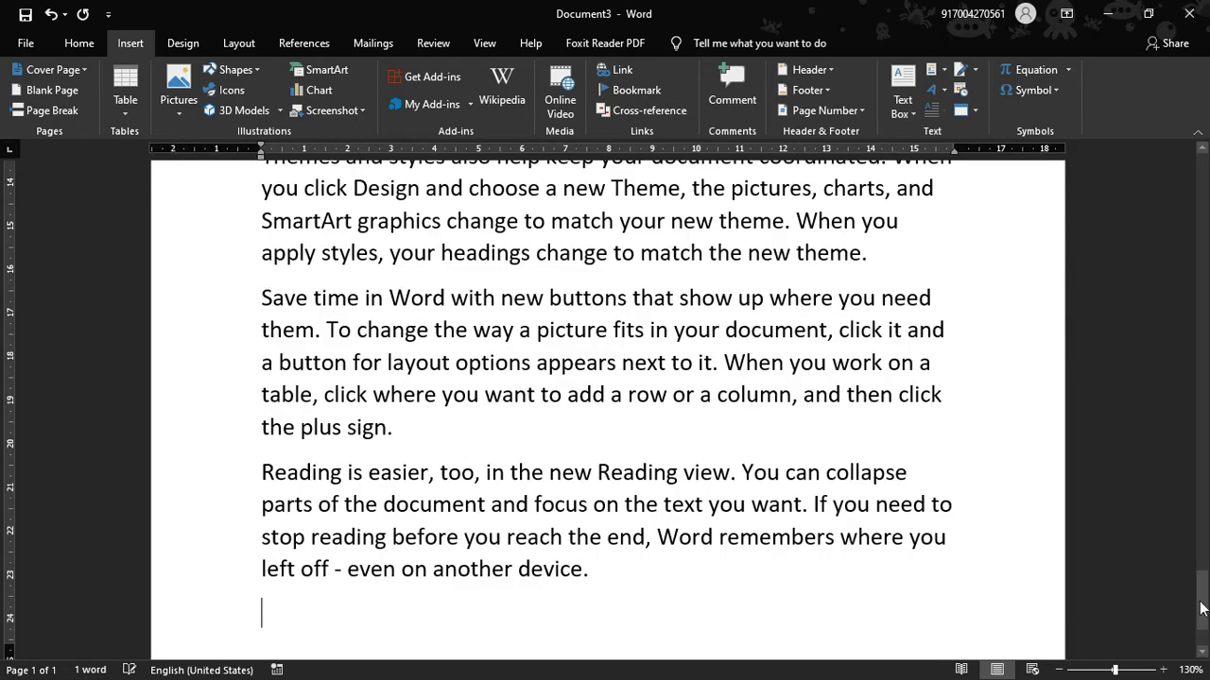
pyautogui.moveTo(1204, 605); pyautogui.dragTo(1205, 496)
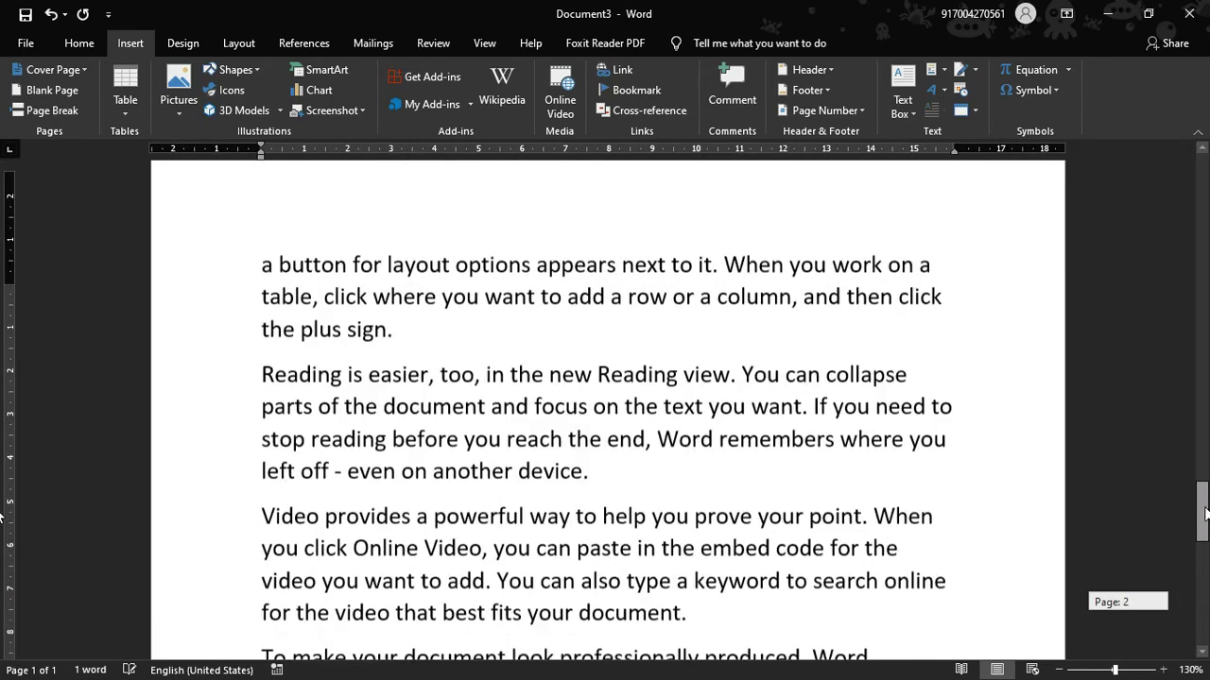
pyautogui.moveTo(1205, 497); pyautogui.dragTo(1205, 185)
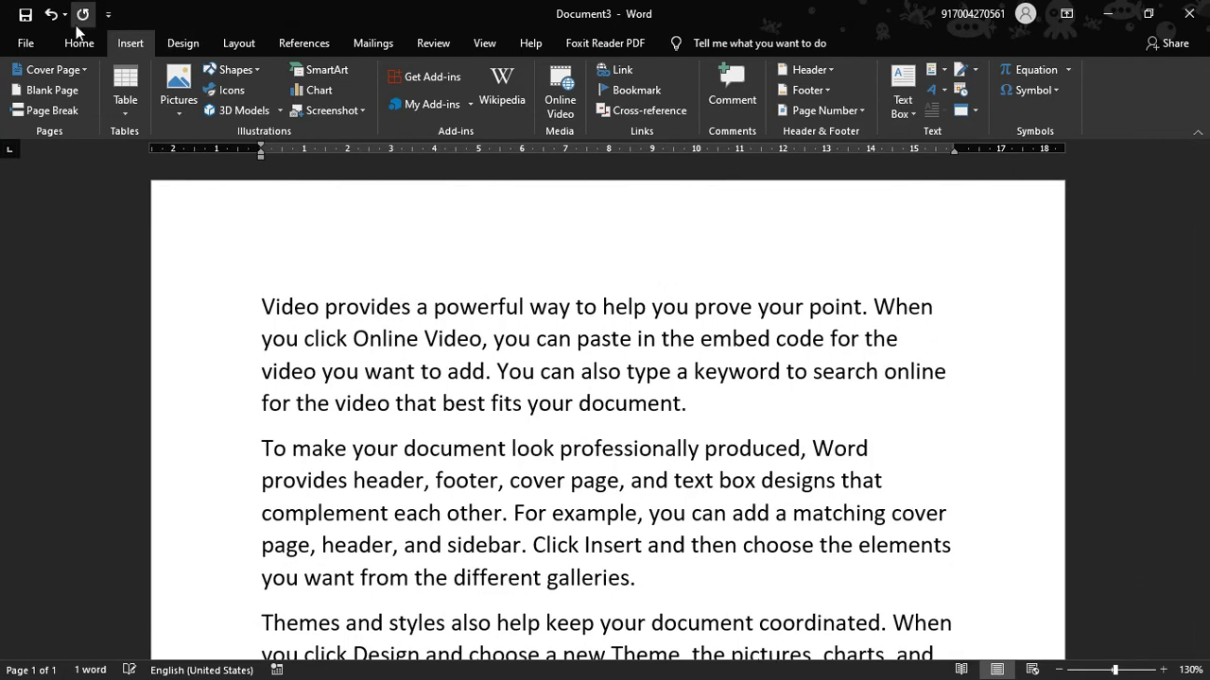
pyautogui.click(78, 44)
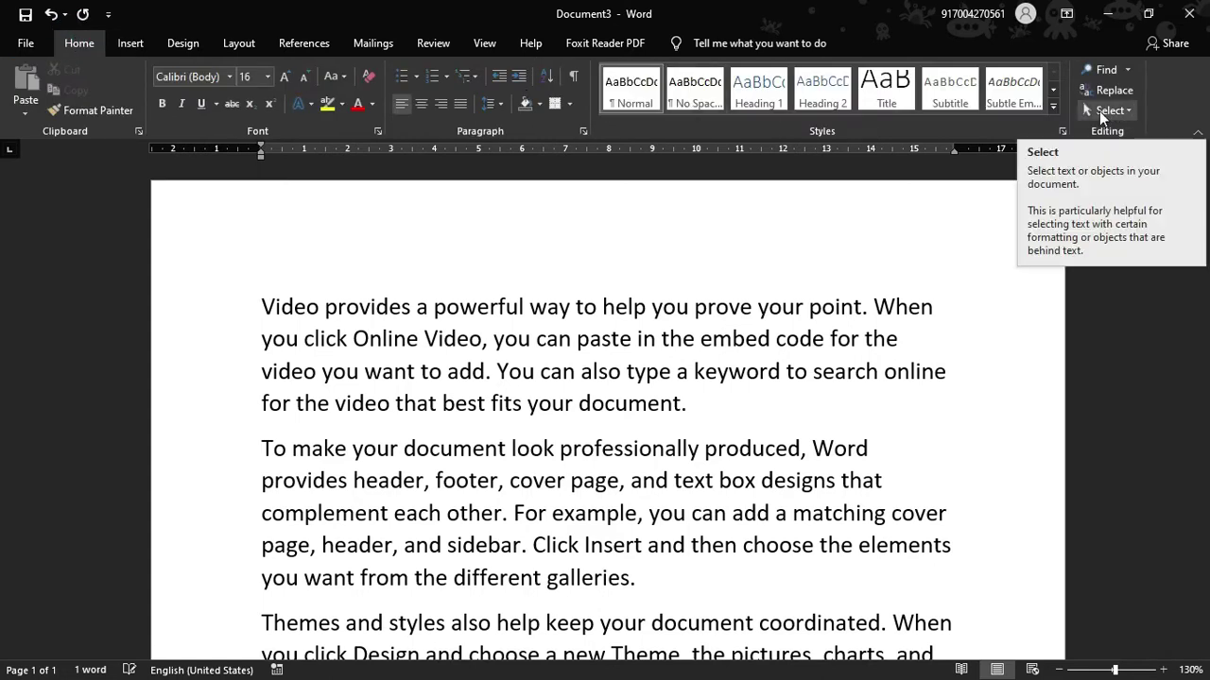
pyautogui.click(1113, 111)
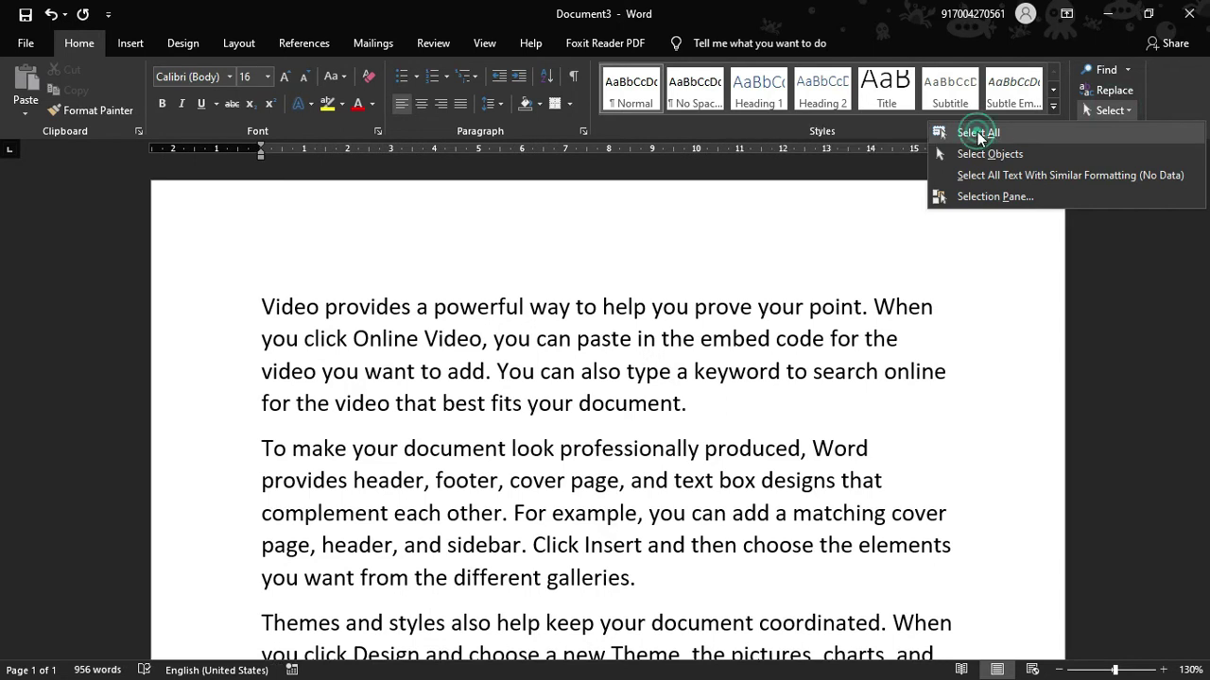
# - Select all the sample text, justify it, and insert an empty line before 'Video'
pyautogui.click(977, 132)
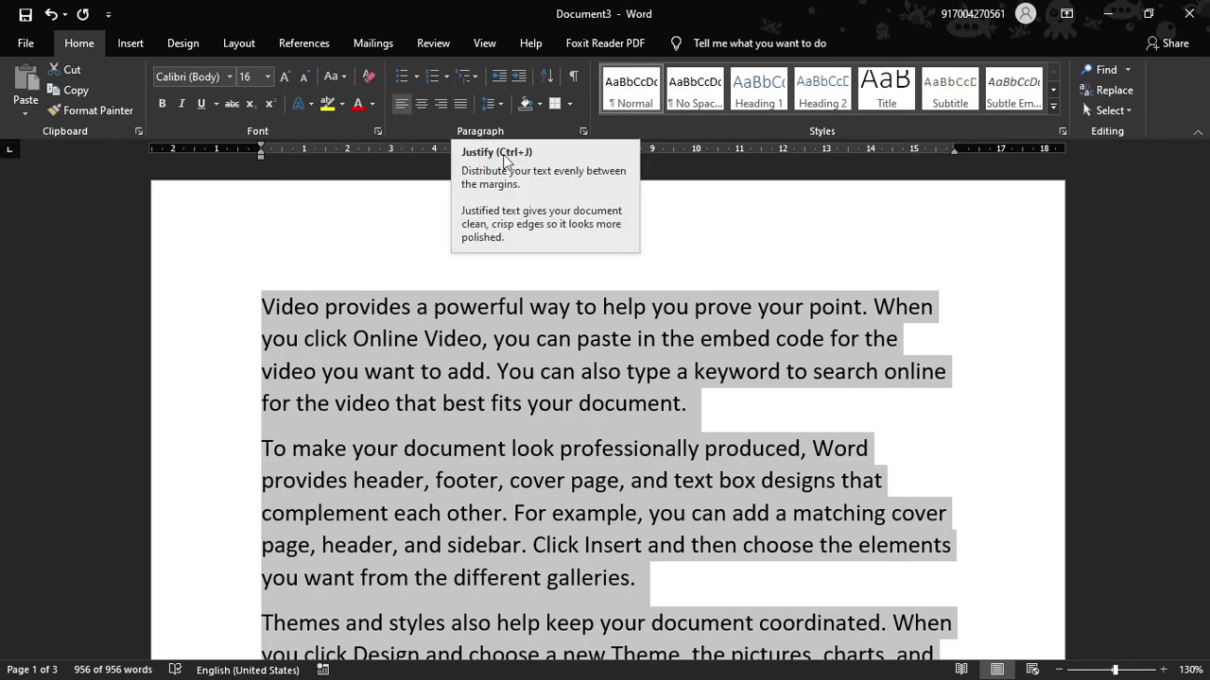
pyautogui.click(459, 106)
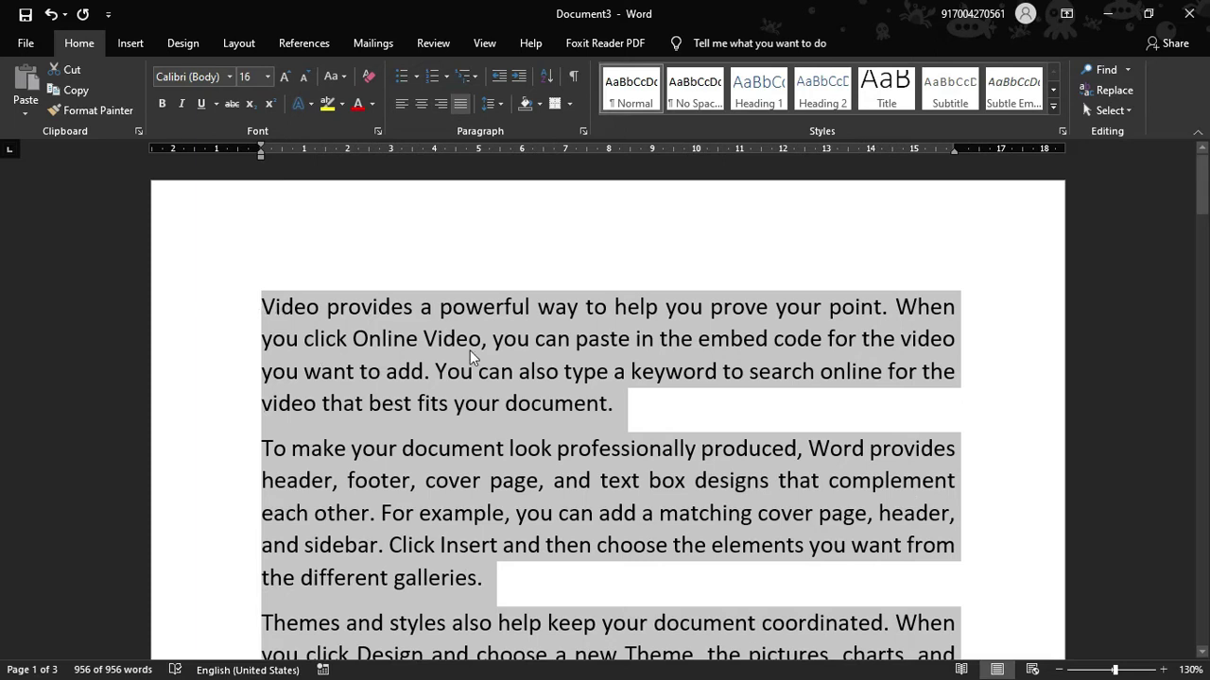
pyautogui.click(492, 372)
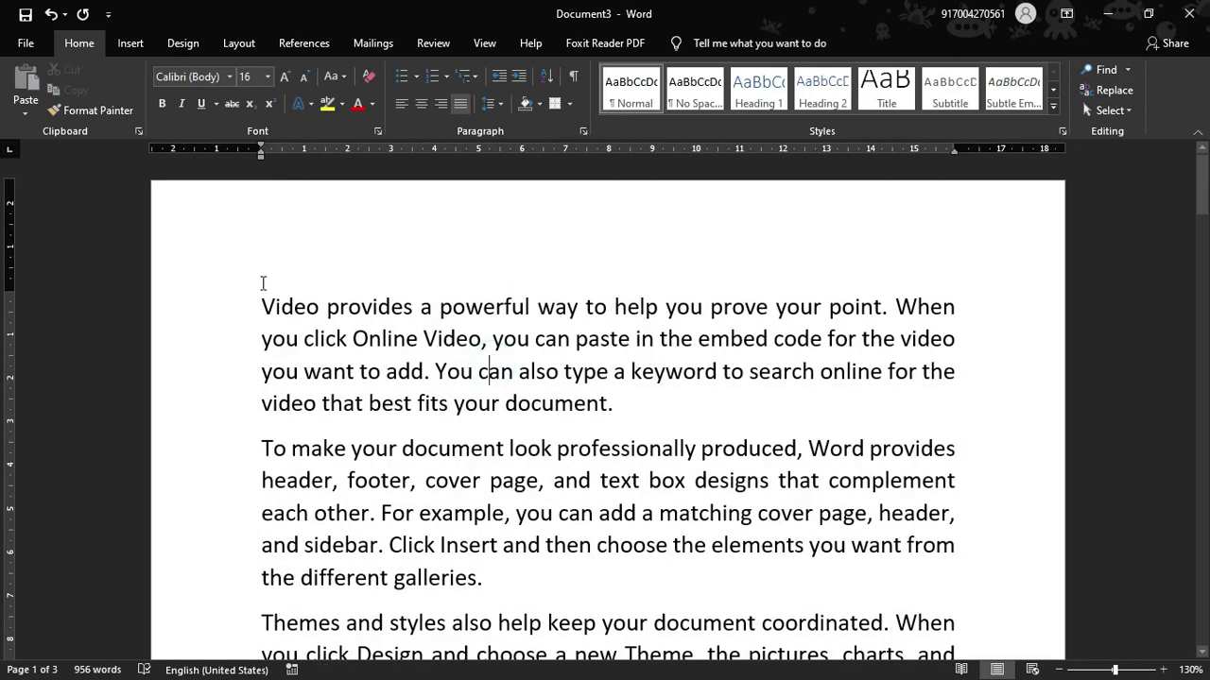
pyautogui.click(263, 306)
pyautogui.press('Return')
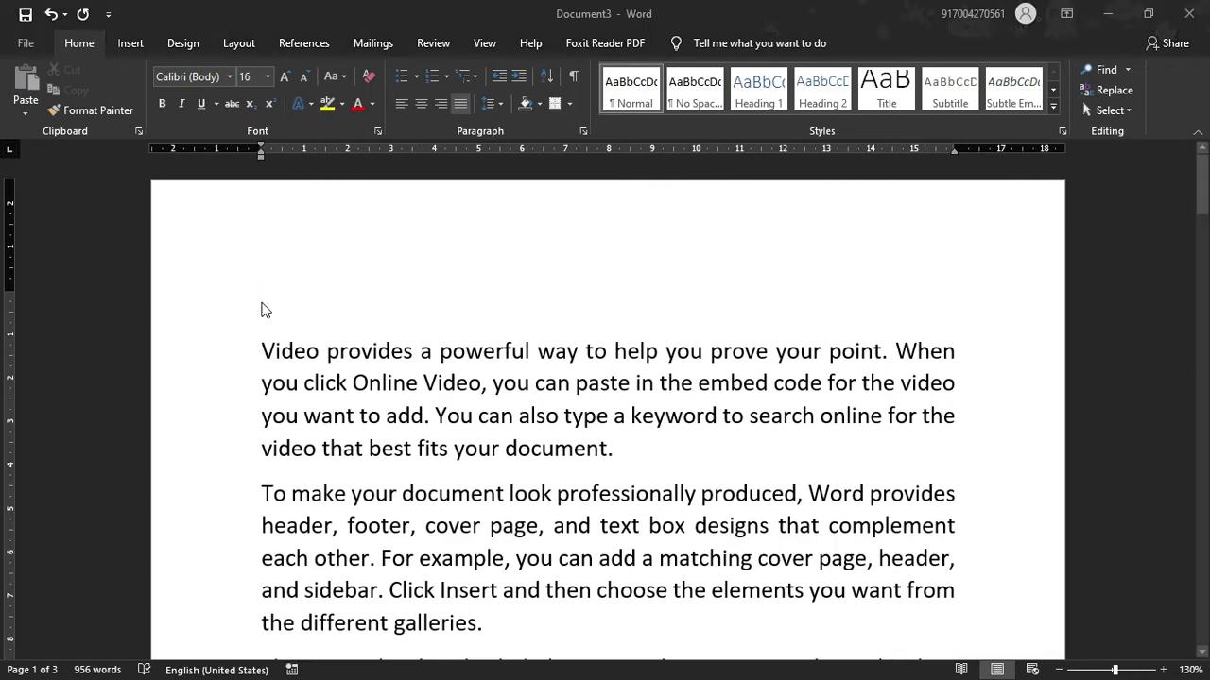
# - In Document1, add 'Now we insert a cover page for this document.' below Let's Start, then switch to Document3
pyautogui.click(705, 513)
pyautogui.press('Return')
pyautogui.press('Return')
pyautogui.press('BackSpace')
pyautogui.press('BackSpace')
pyautogui.write('now we insert a ')
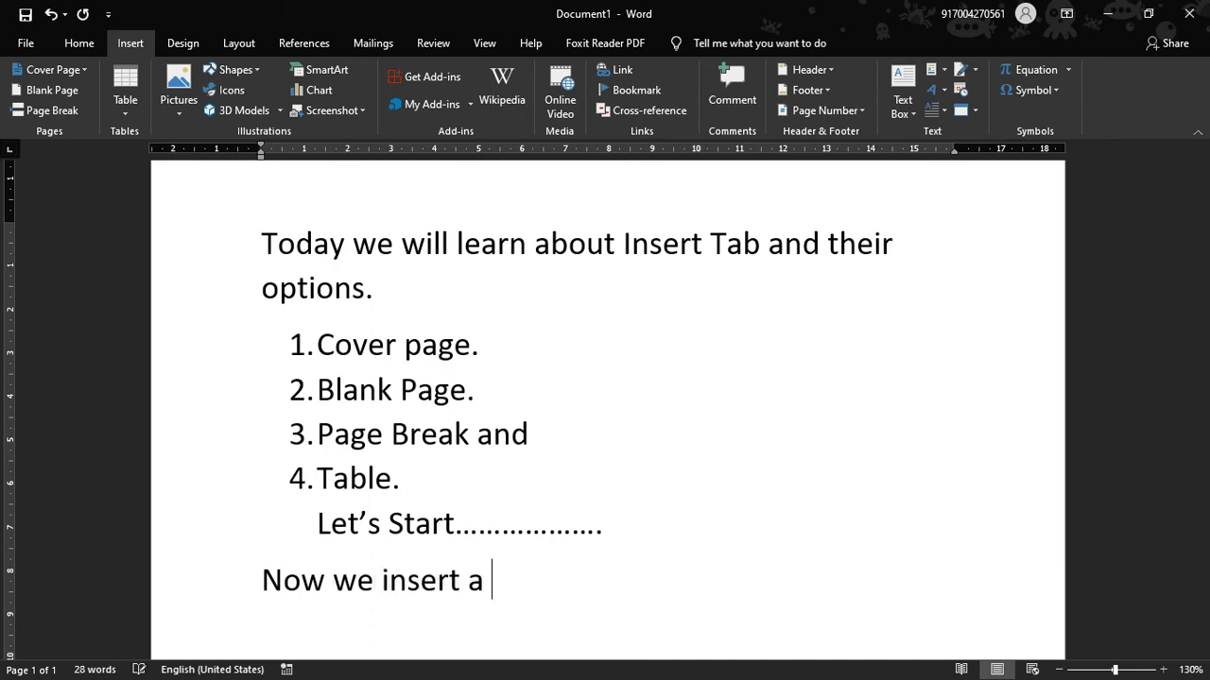
pyautogui.write('v')
pyautogui.press('BackSpace')
pyautogui.write('coverpage for')
pyautogui.press('BackSpace')
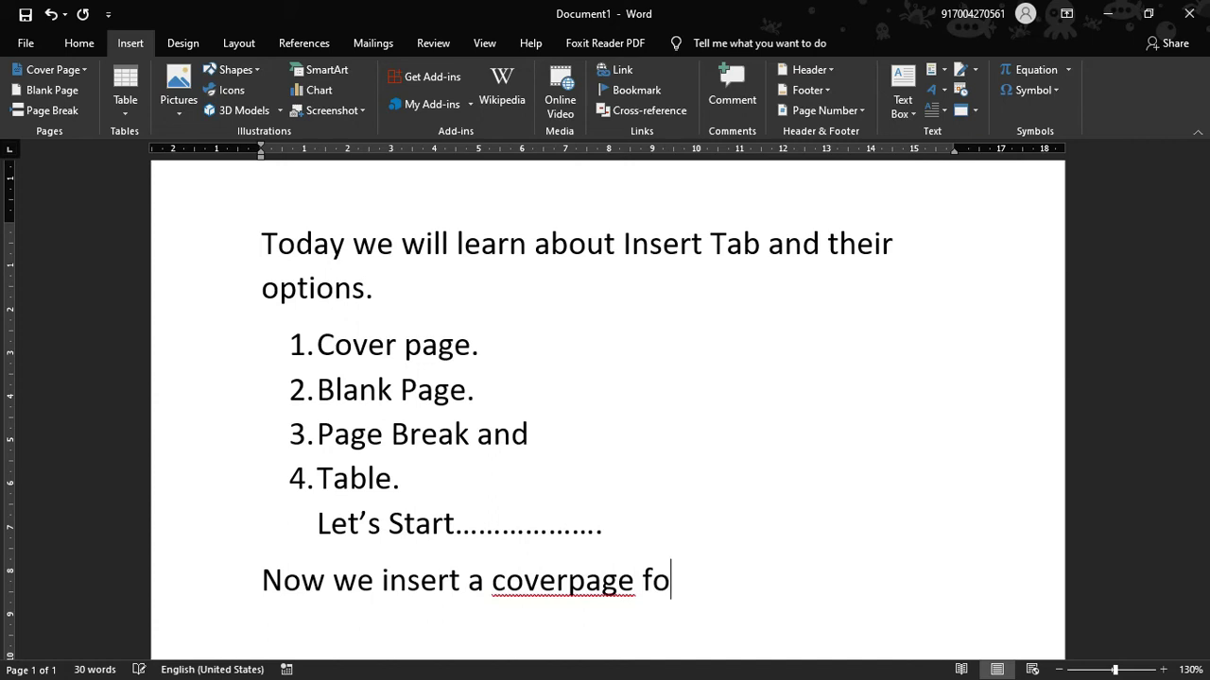
pyautogui.press('BackSpace')
pyautogui.press('BackSpace')
pyautogui.press('BackSpace')
pyautogui.write('page for this ')
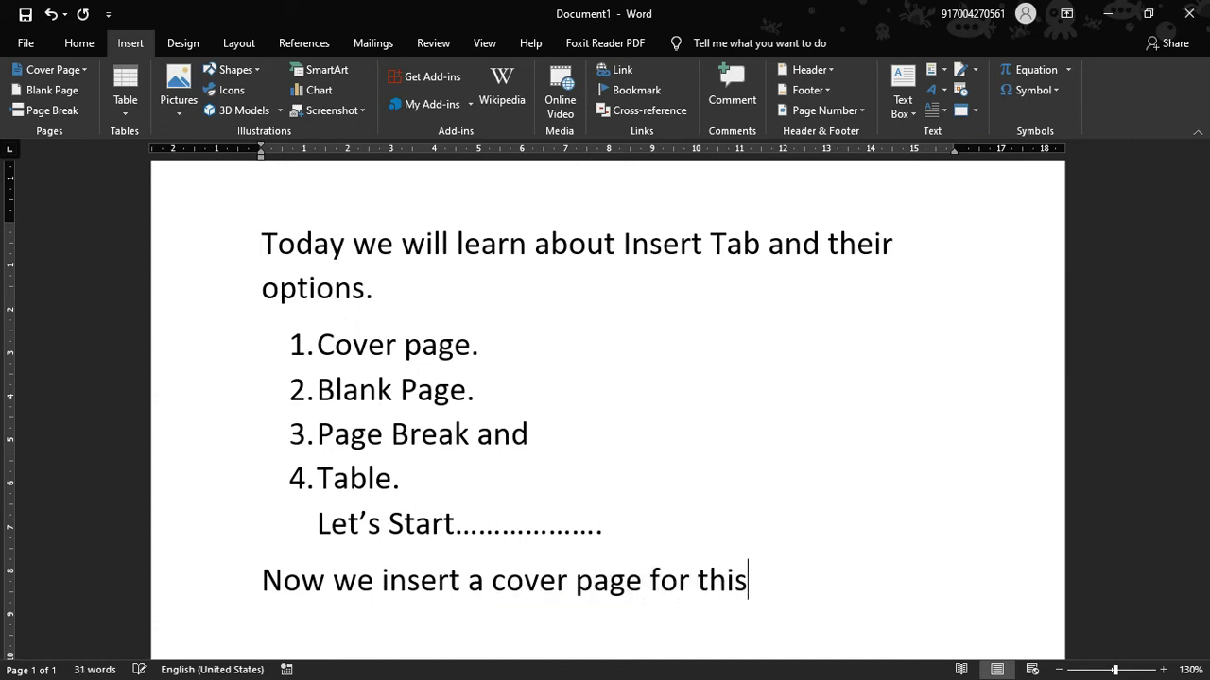
pyautogui.write('document')
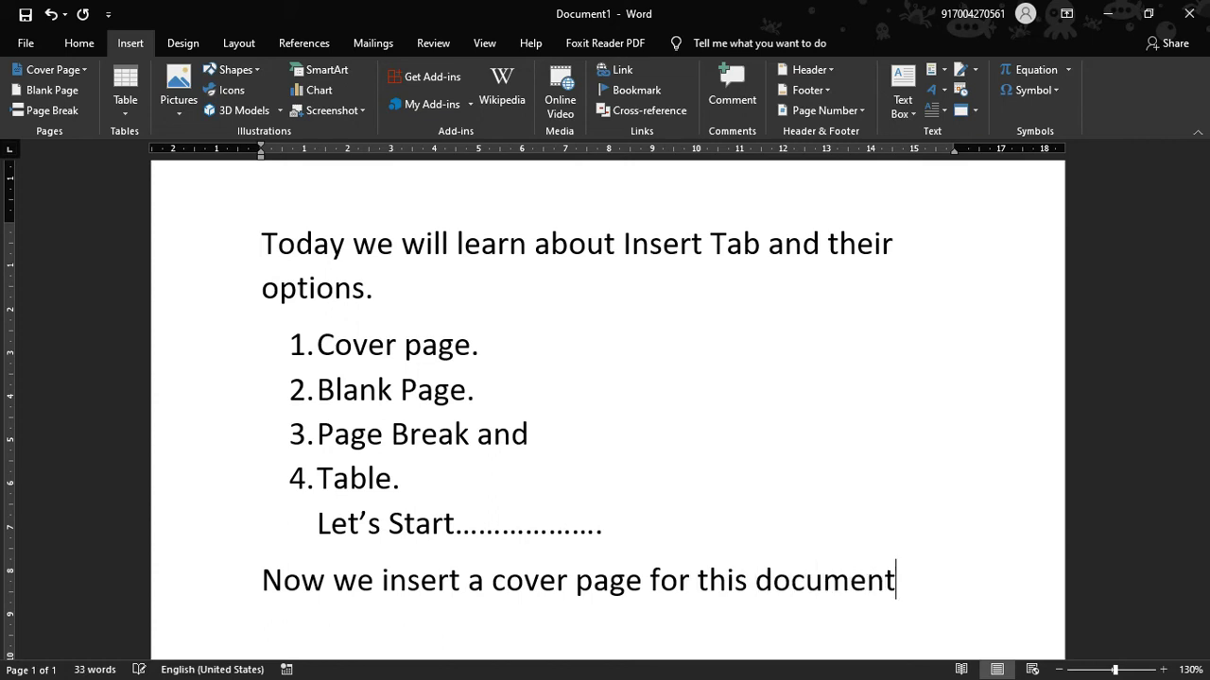
pyautogui.write('.')
pyautogui.hotkey('alt', 'Tab')
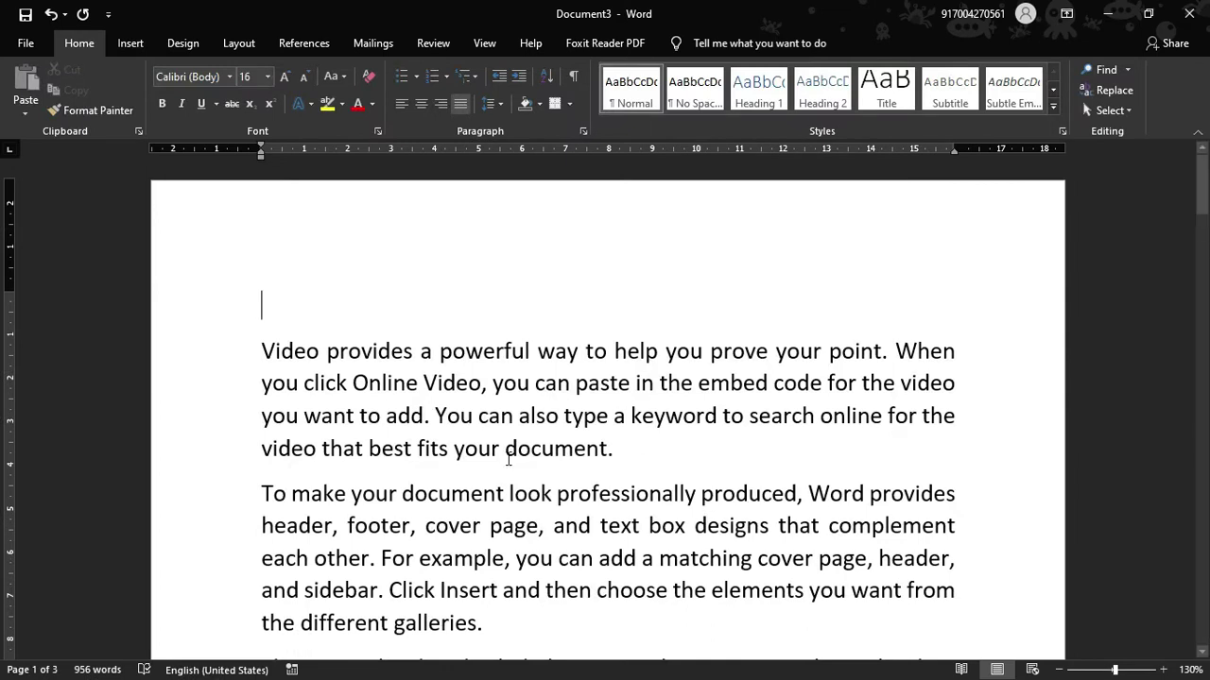
# - Insert the Retrospect design from the Cover Page gallery at the front of Document3
pyautogui.click(131, 43)
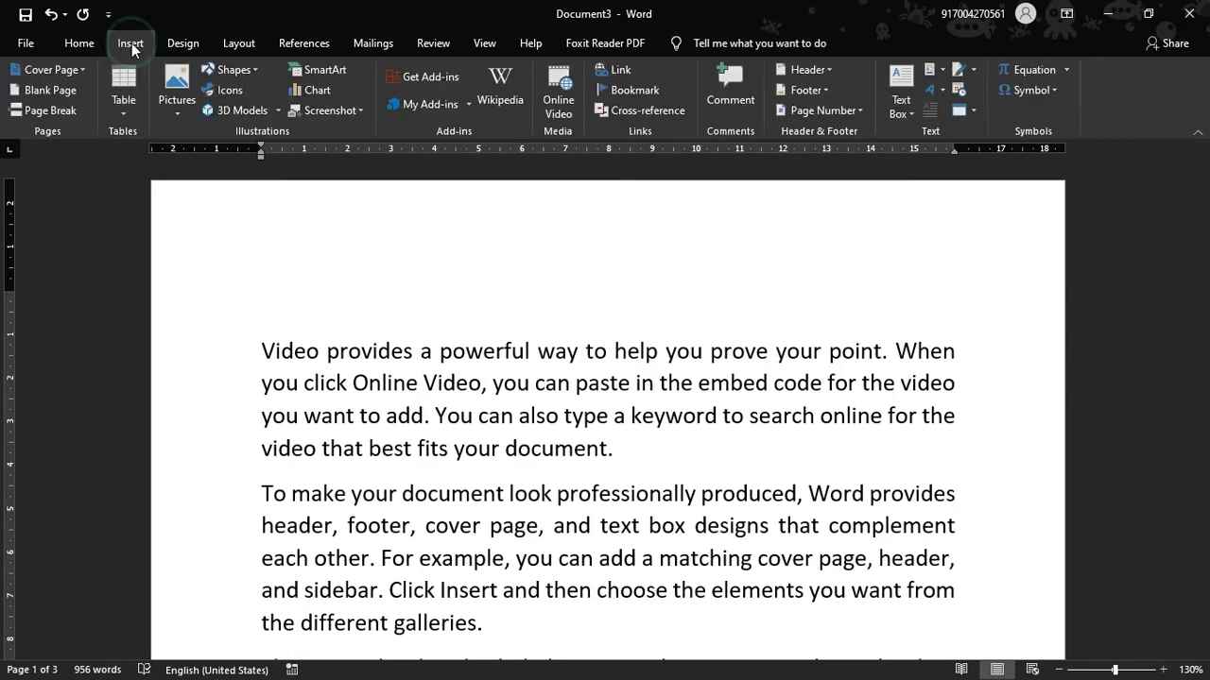
pyautogui.click(43, 70)
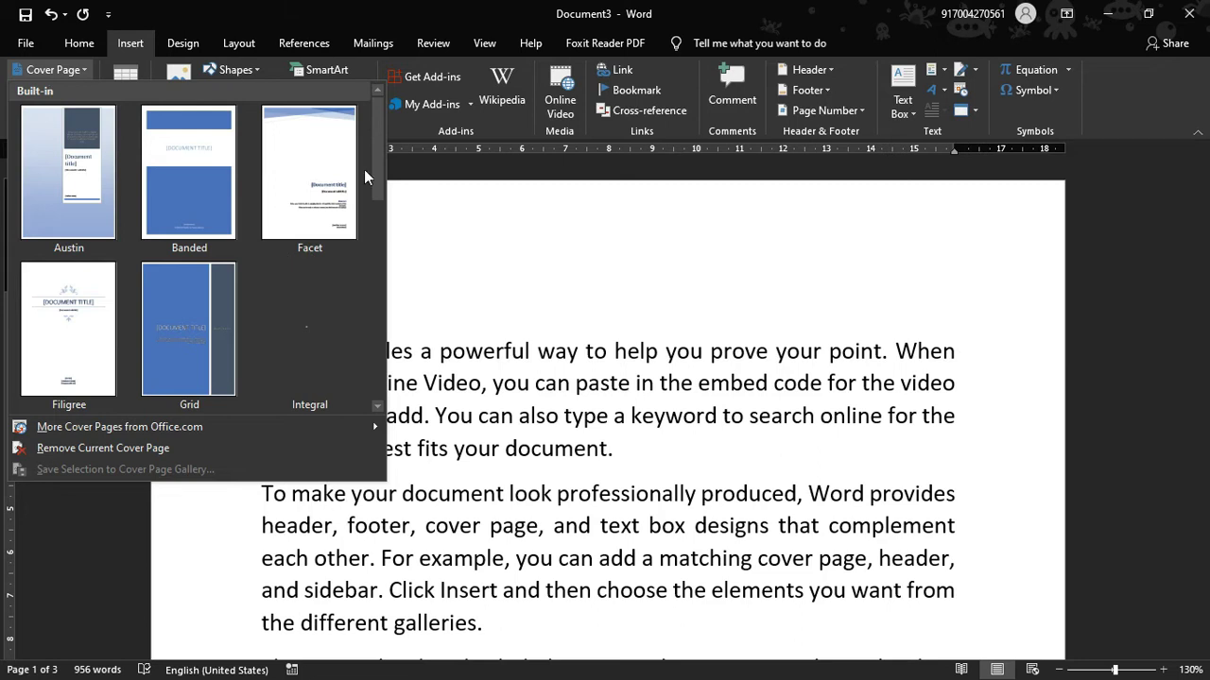
pyautogui.moveTo(378, 160); pyautogui.dragTo(374, 194)
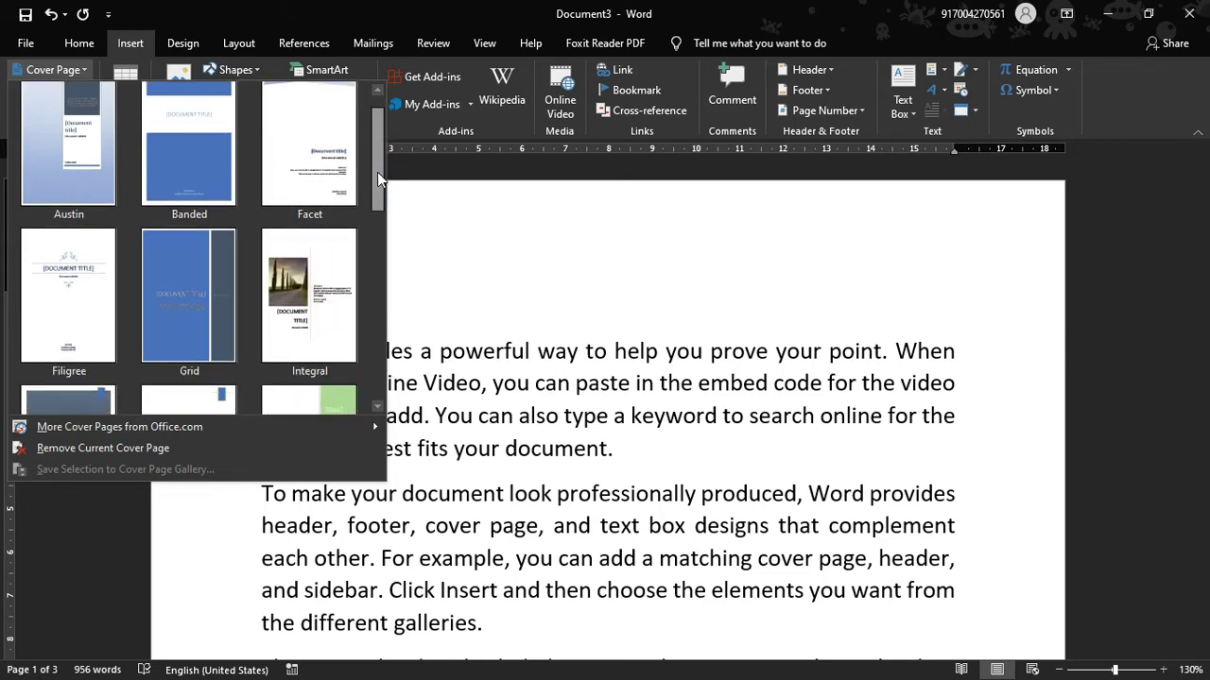
pyautogui.moveTo(375, 195); pyautogui.dragTo(372, 218)
pyautogui.scroll(-1, 14, 243)
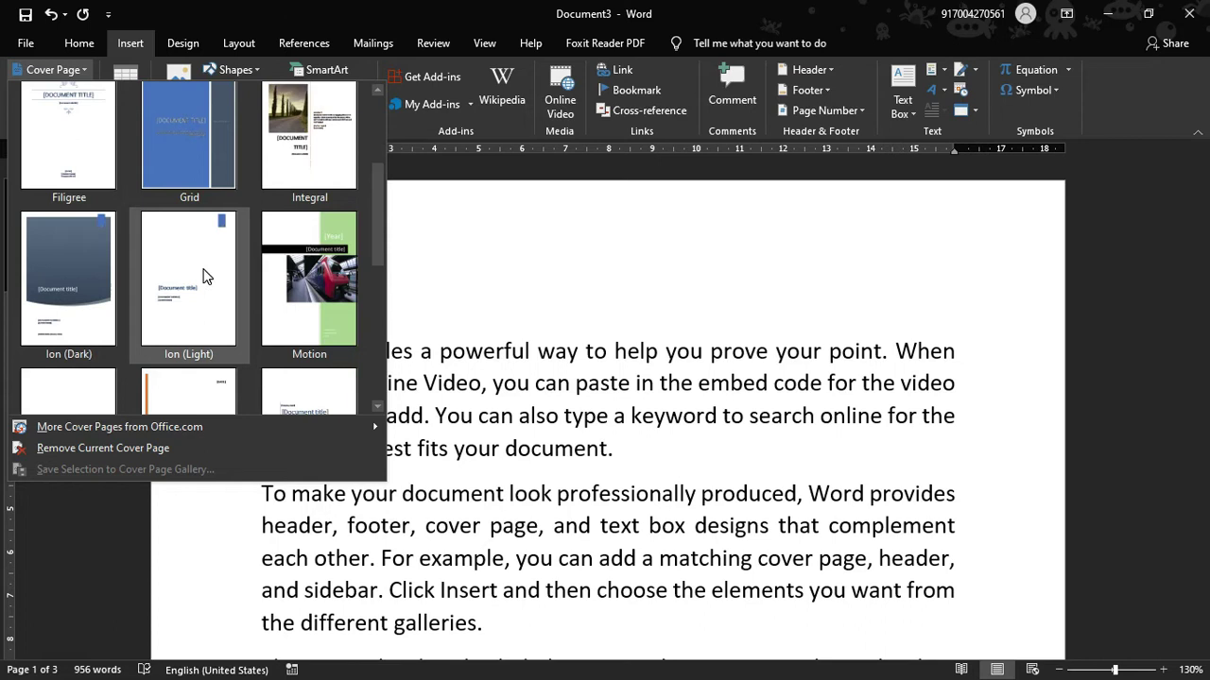
pyautogui.moveTo(374, 249); pyautogui.dragTo(371, 293)
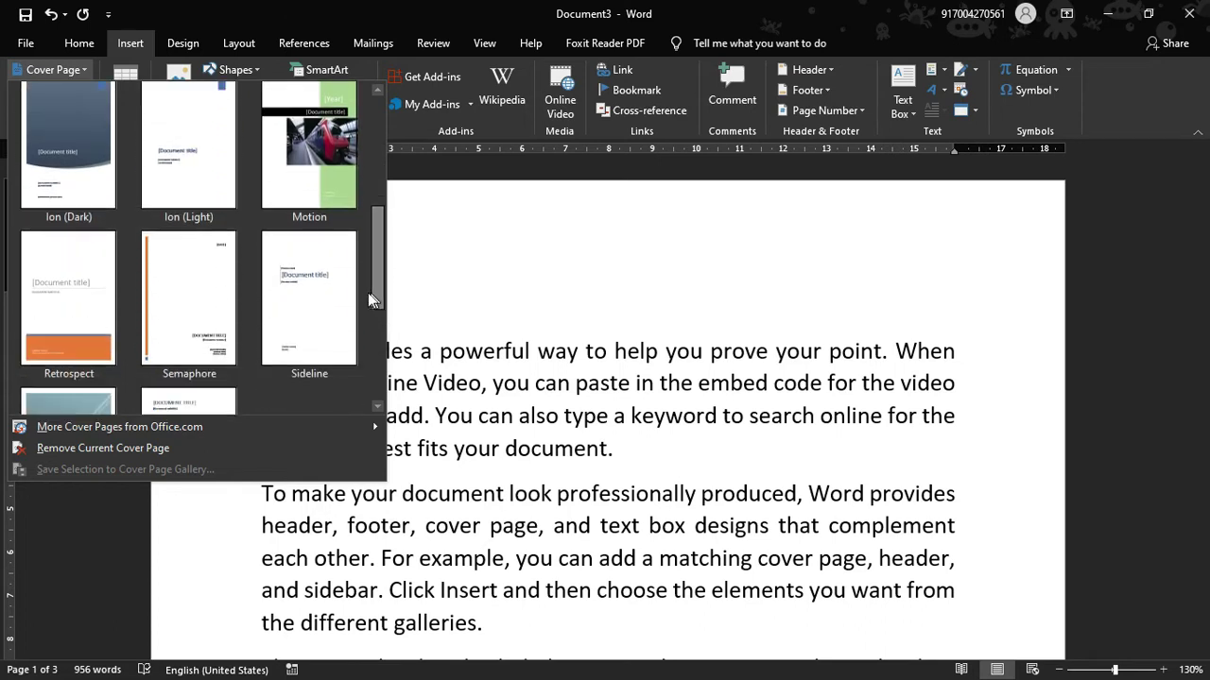
pyautogui.click(79, 324)
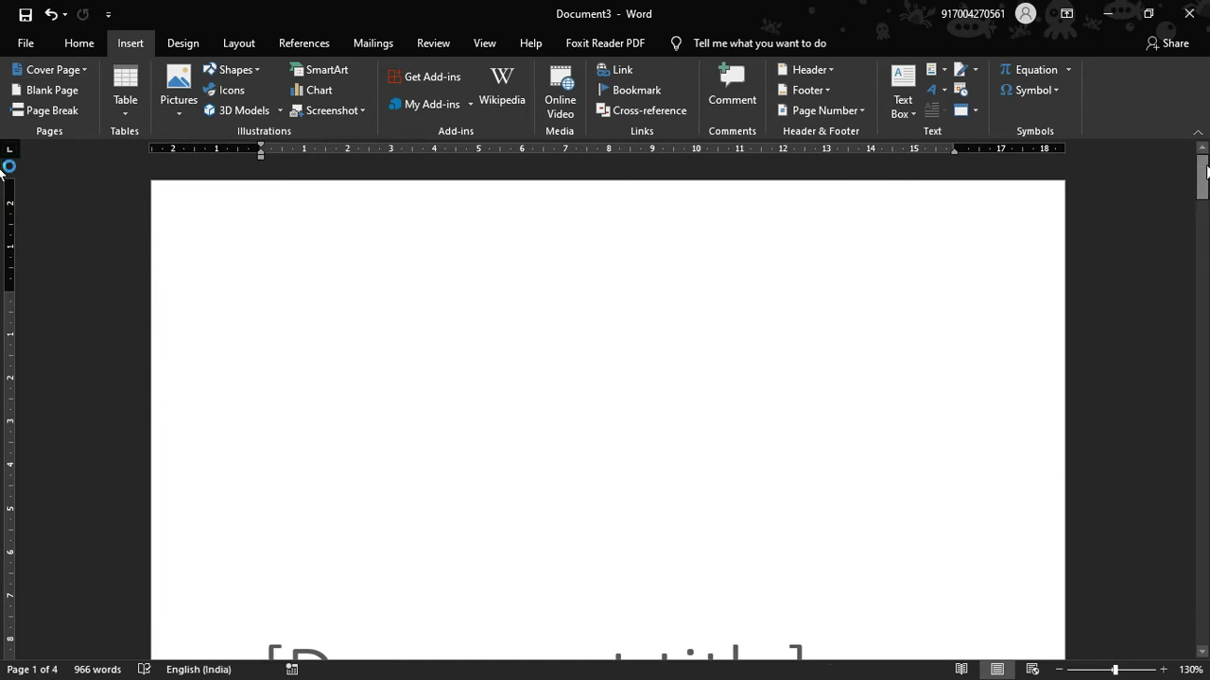
# - Scroll to the cover page and zoom out to 100% so the title and subtitle placeholders show
pyautogui.moveTo(1203, 170); pyautogui.dragTo(1203, 198)
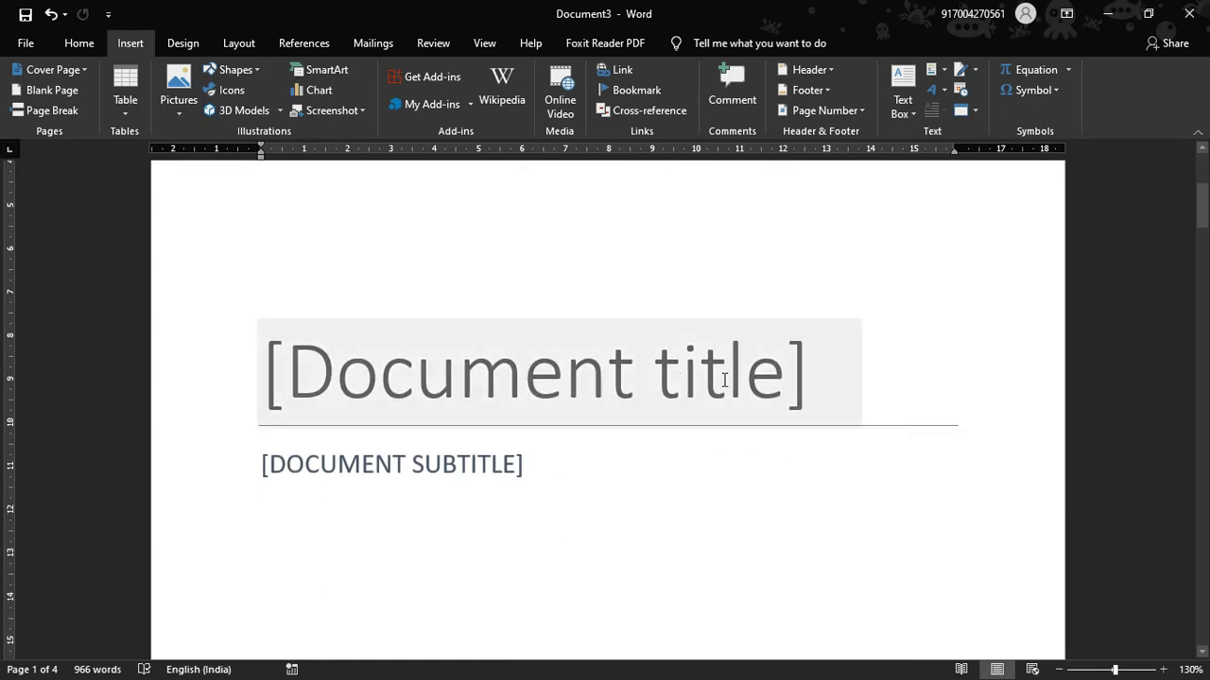
pyautogui.click(1059, 669)
pyautogui.click(1059, 669)
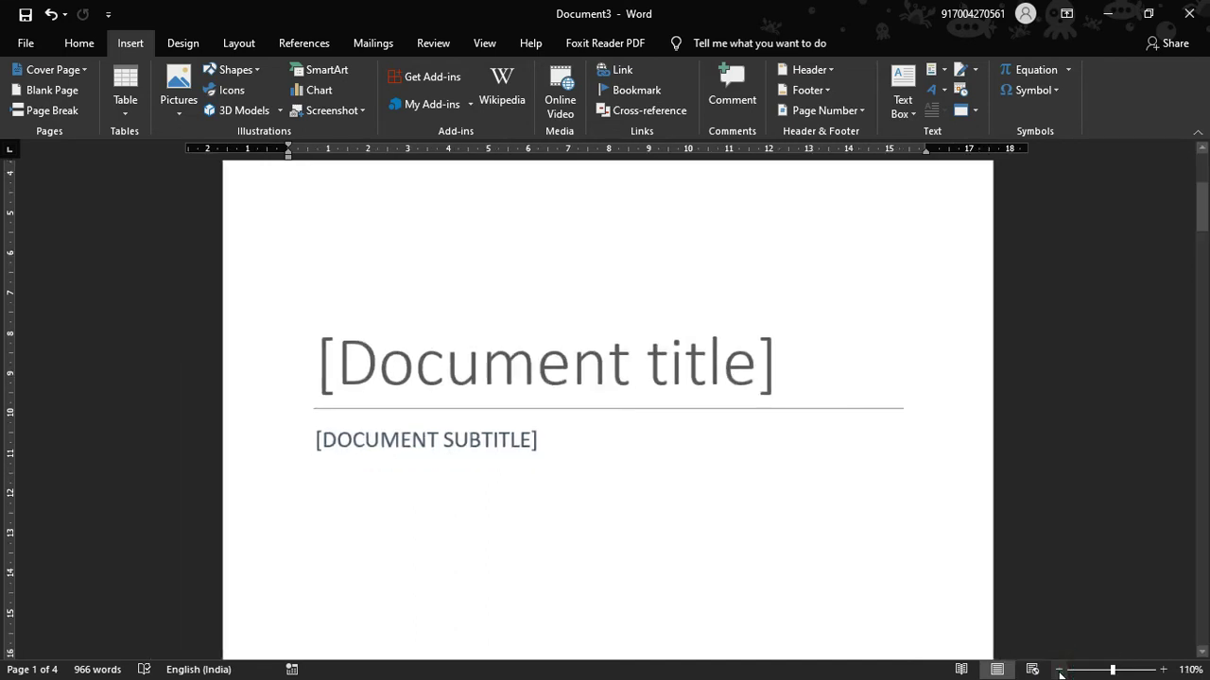
pyautogui.click(1060, 669)
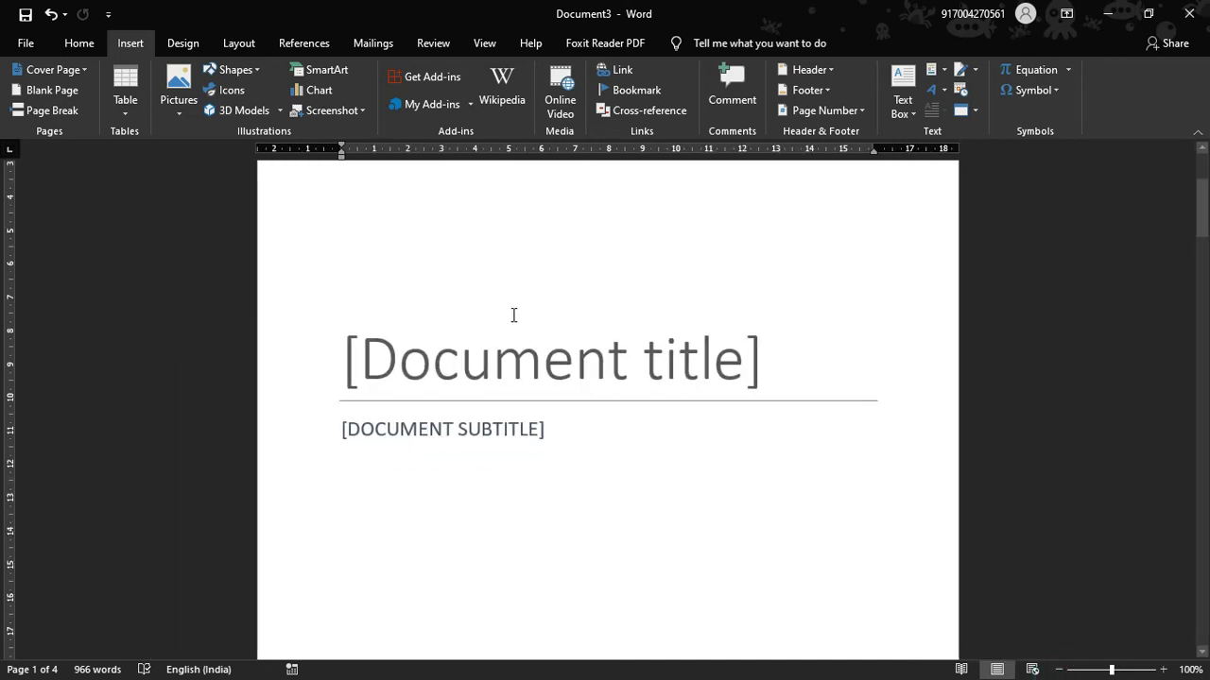
pyautogui.click(481, 359)
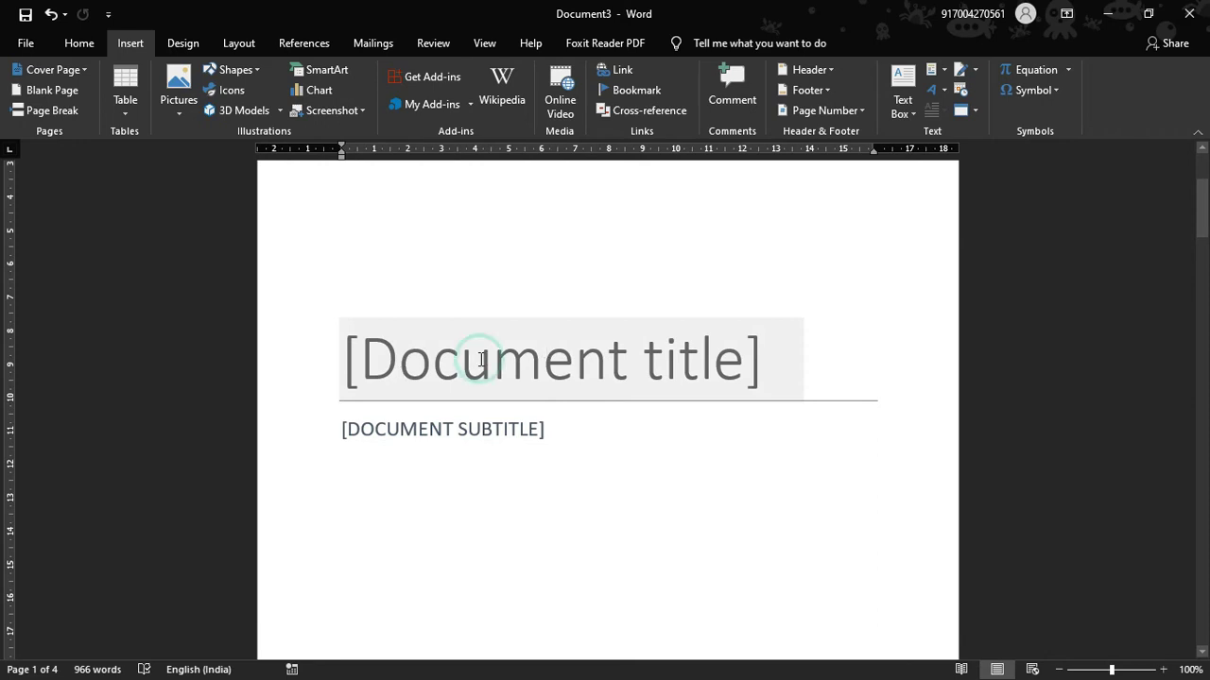
# - Enter 'Microsoft Office 2019' as the cover title and reduce it to 48 pt
pyautogui.write('Microsoft Office')
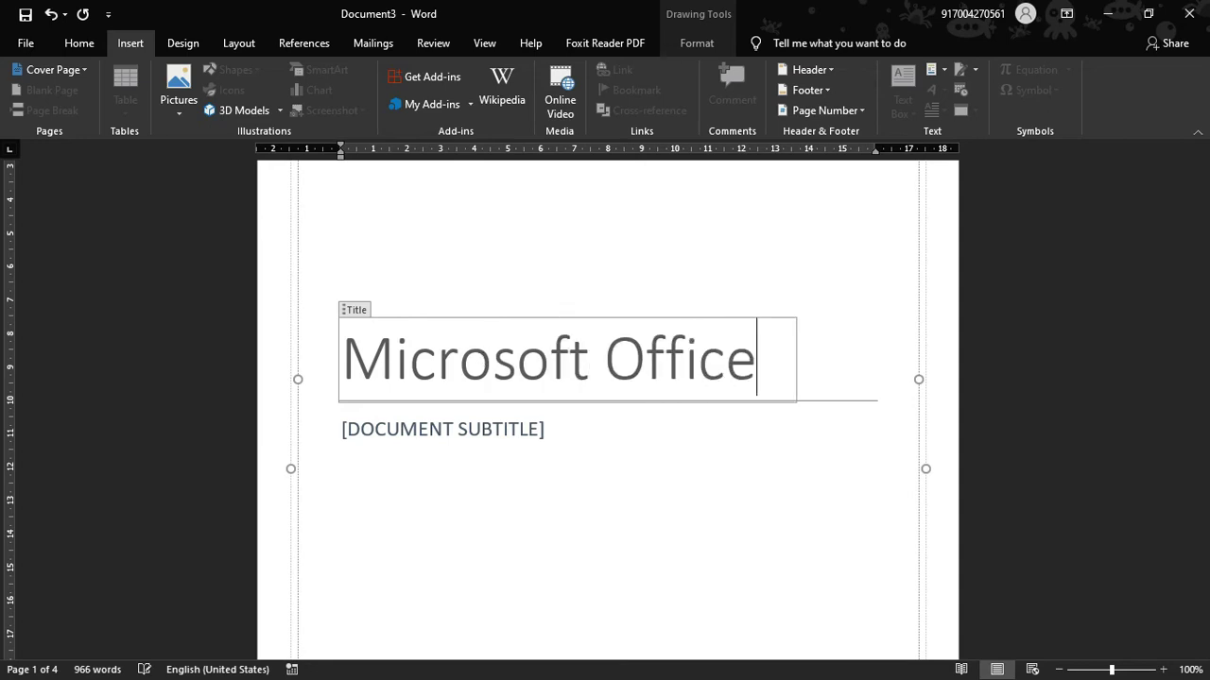
pyautogui.write(' 2019')
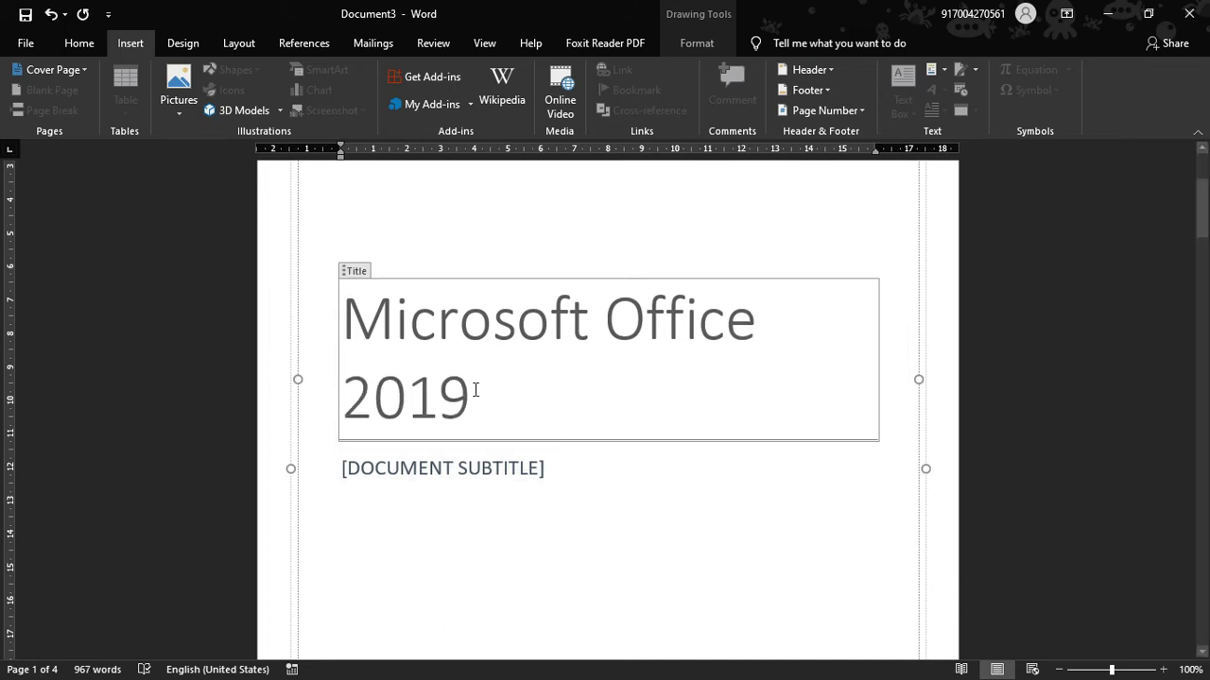
pyautogui.moveTo(475, 389)
pyautogui.mouseDown()
pyautogui.moveTo(425, 372)
pyautogui.moveTo(369, 328)
pyautogui.mouseUp()
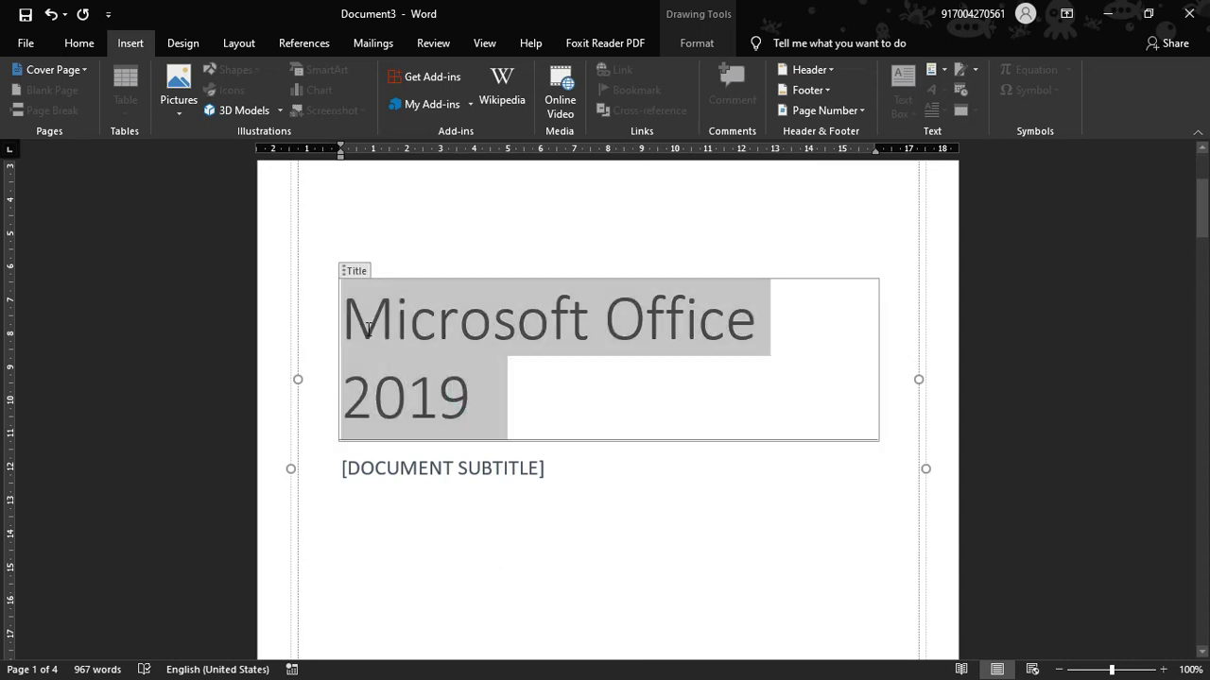
pyautogui.click(65, 43)
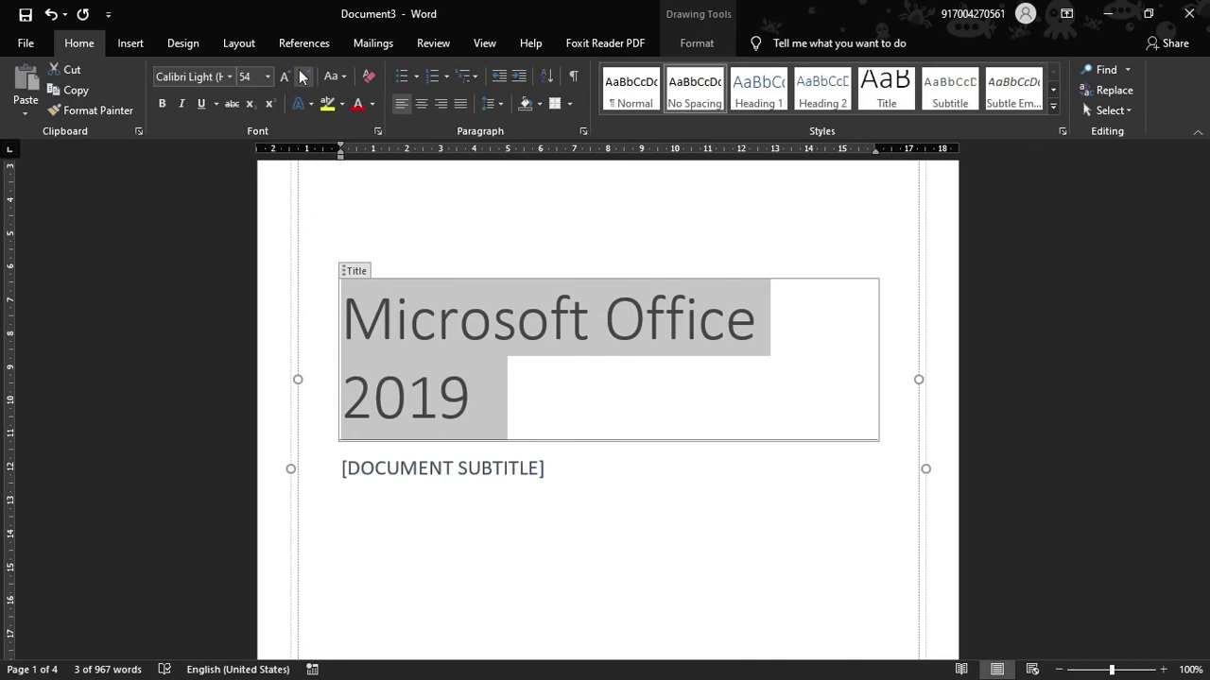
pyautogui.click(303, 76)
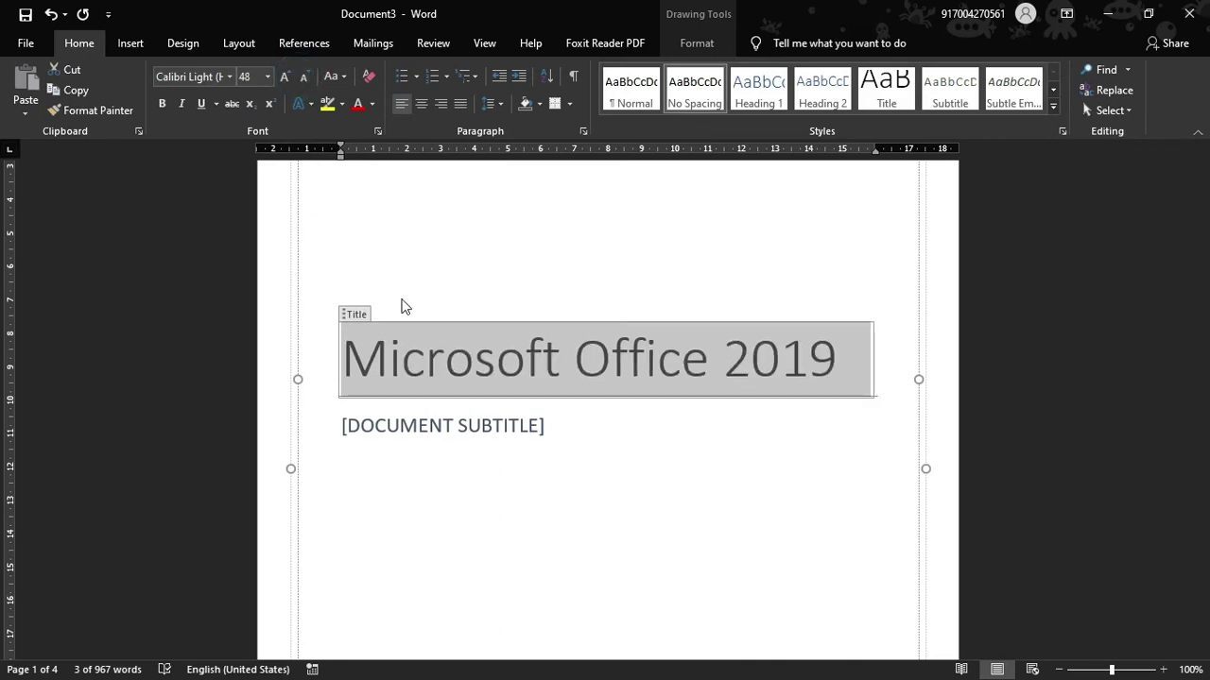
pyautogui.click(444, 429)
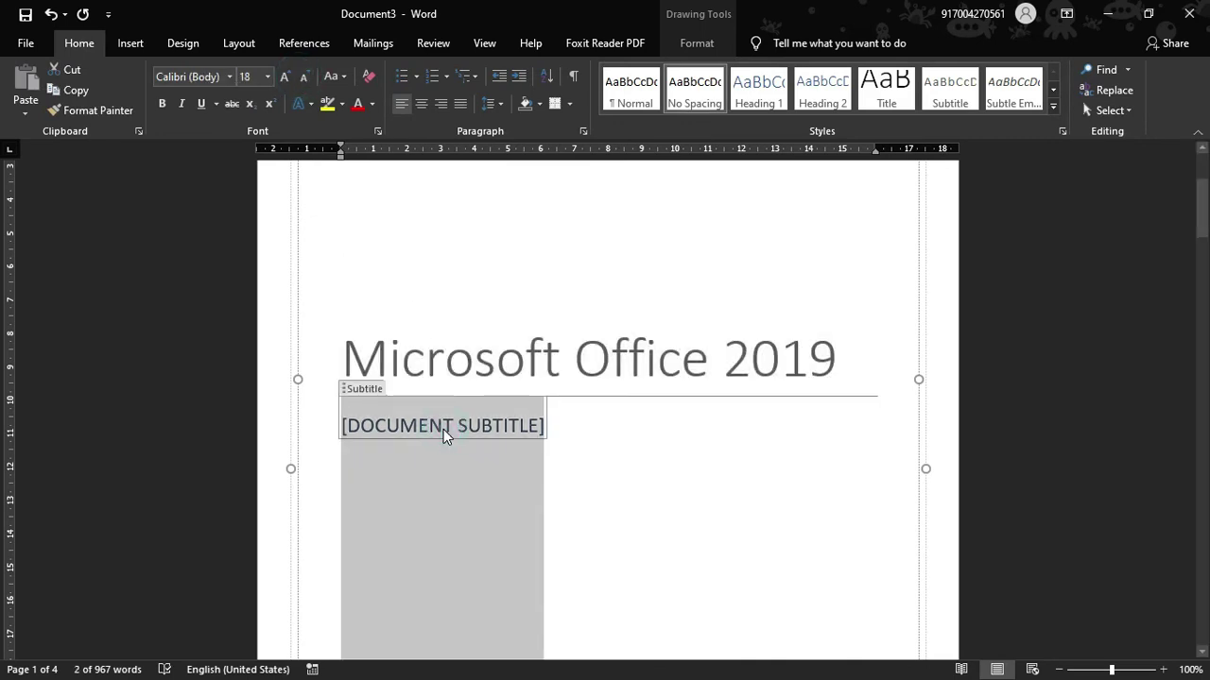
# - Change the subtitle placeholder to 'MICROSOFT WORD 2019'
pyautogui.press('BackSpace')
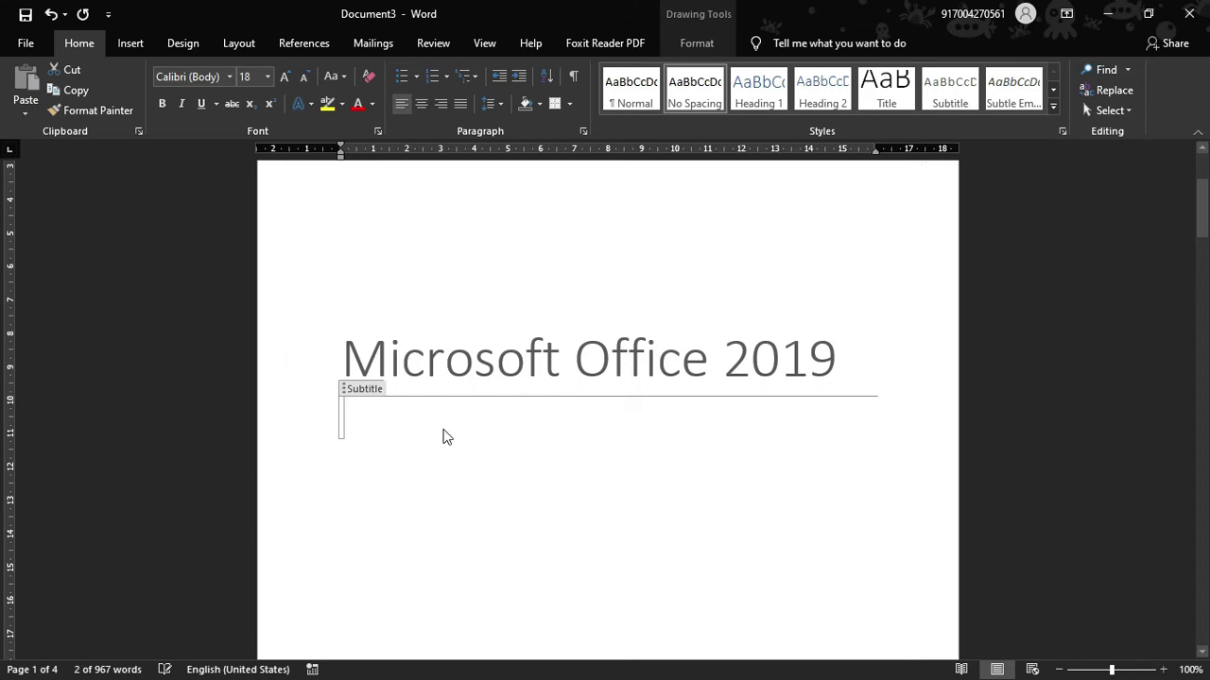
pyautogui.write('MICROS')
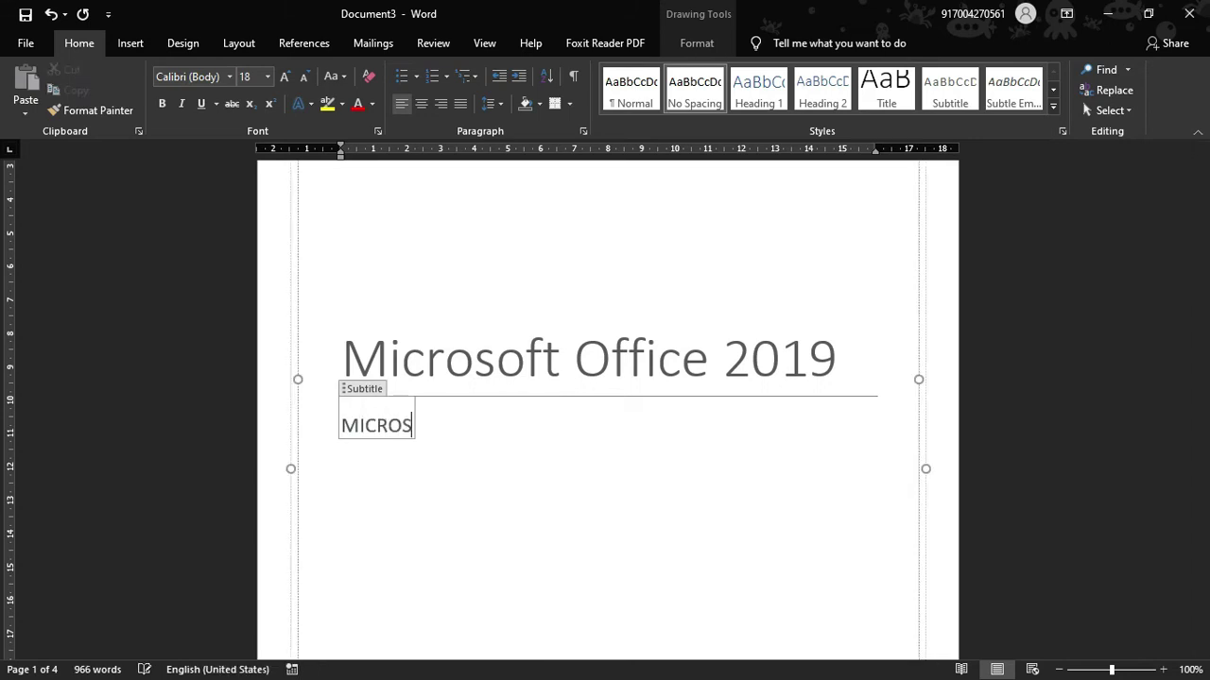
pyautogui.write('OFT WORD ')
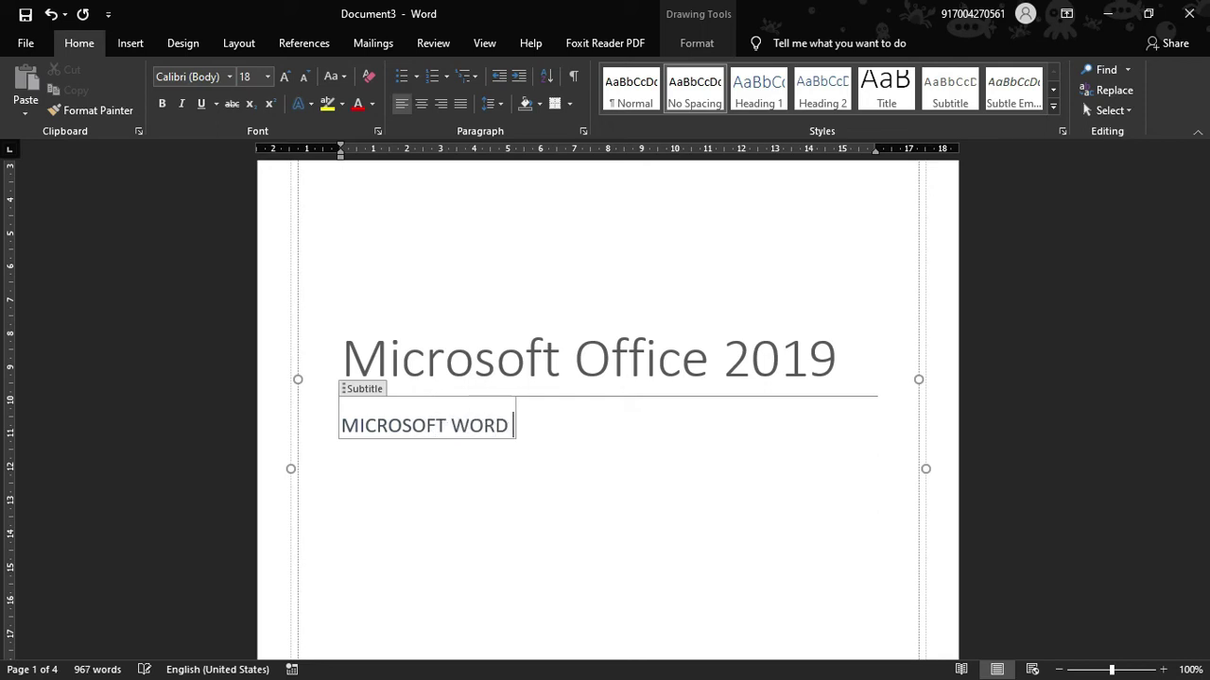
pyautogui.write('2019')
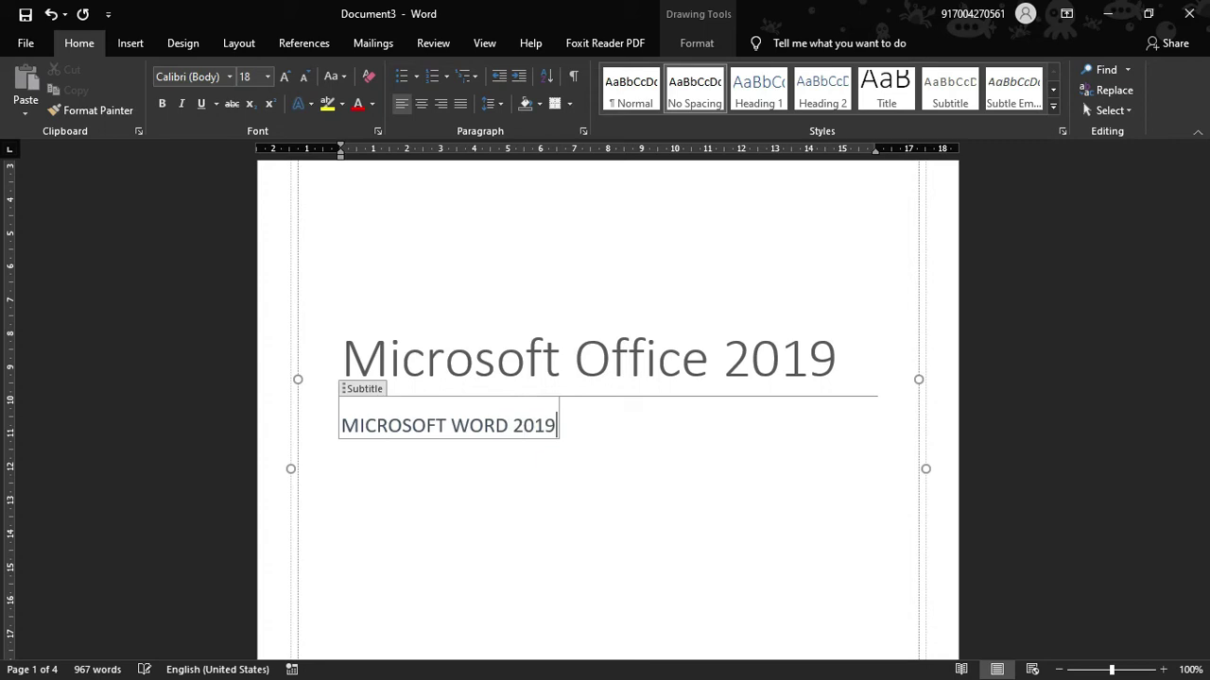
pyautogui.click(615, 450)
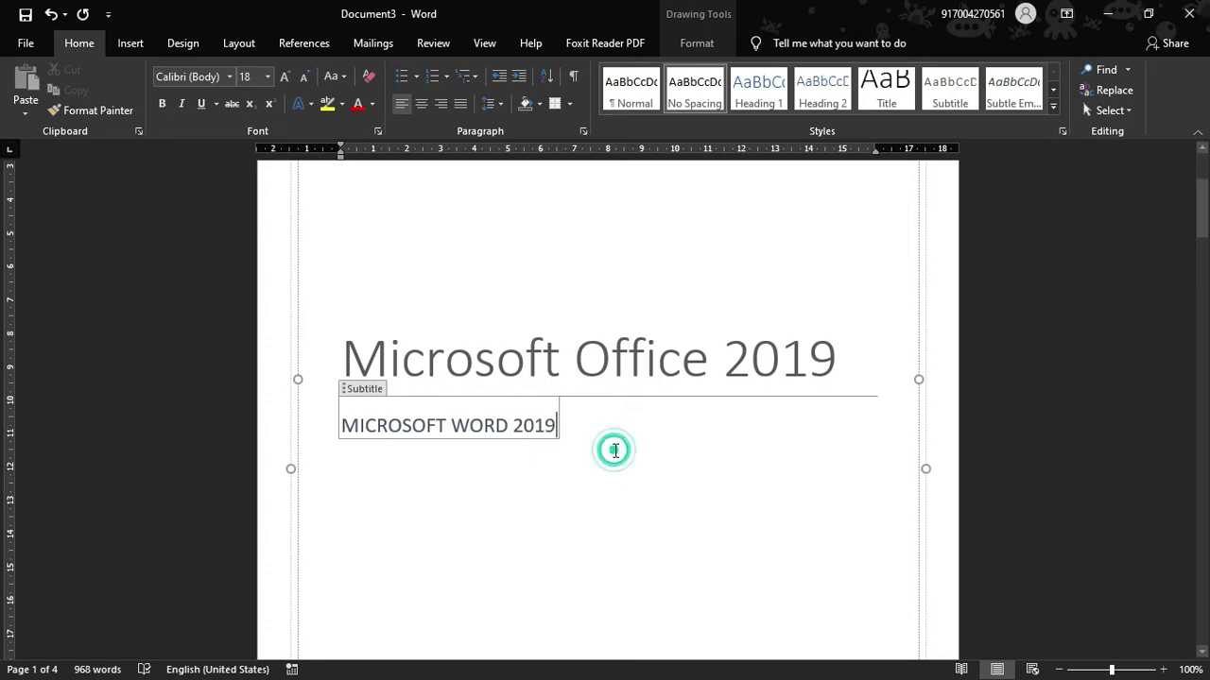
# - Replace the Author field in the orange block with the author's name
pyautogui.moveTo(1200, 213); pyautogui.dragTo(1191, 295)
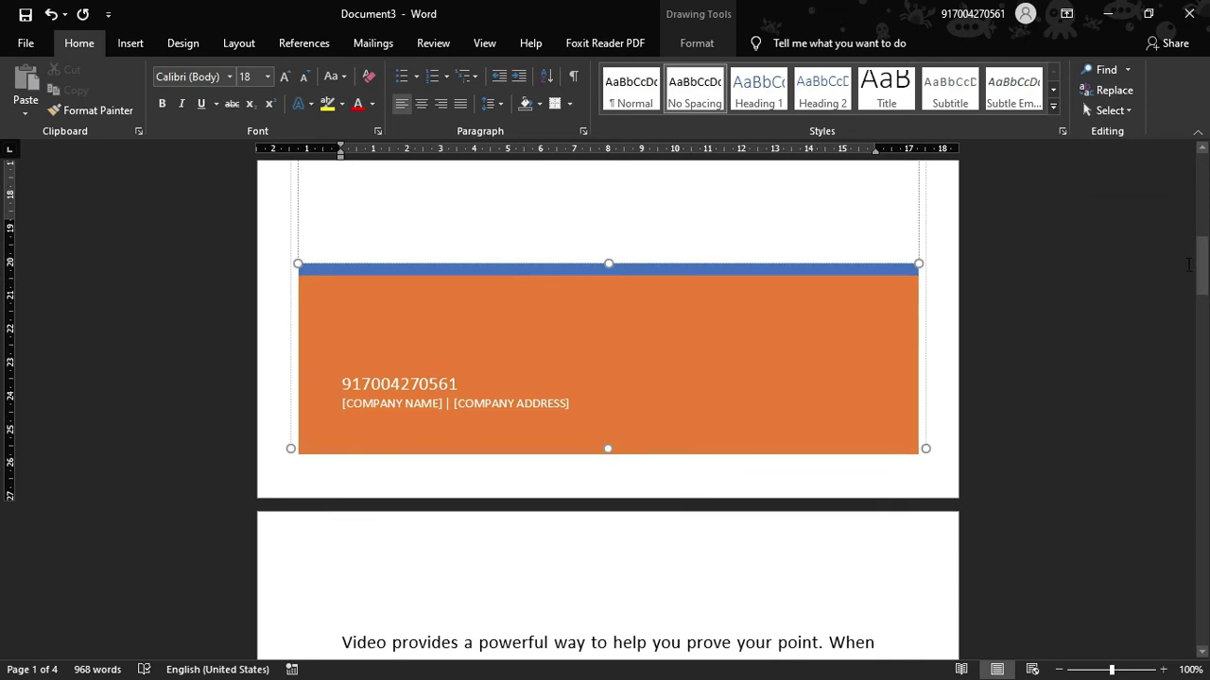
pyautogui.click(420, 383)
pyautogui.press('BackSpace')
pyautogui.press('BackSpace')
pyautogui.press('BackSpace')
pyautogui.press('BackSpace')
pyautogui.press('BackSpace')
pyautogui.press('BackSpace')
pyautogui.press('BackSpace')
pyautogui.press('BackSpace')
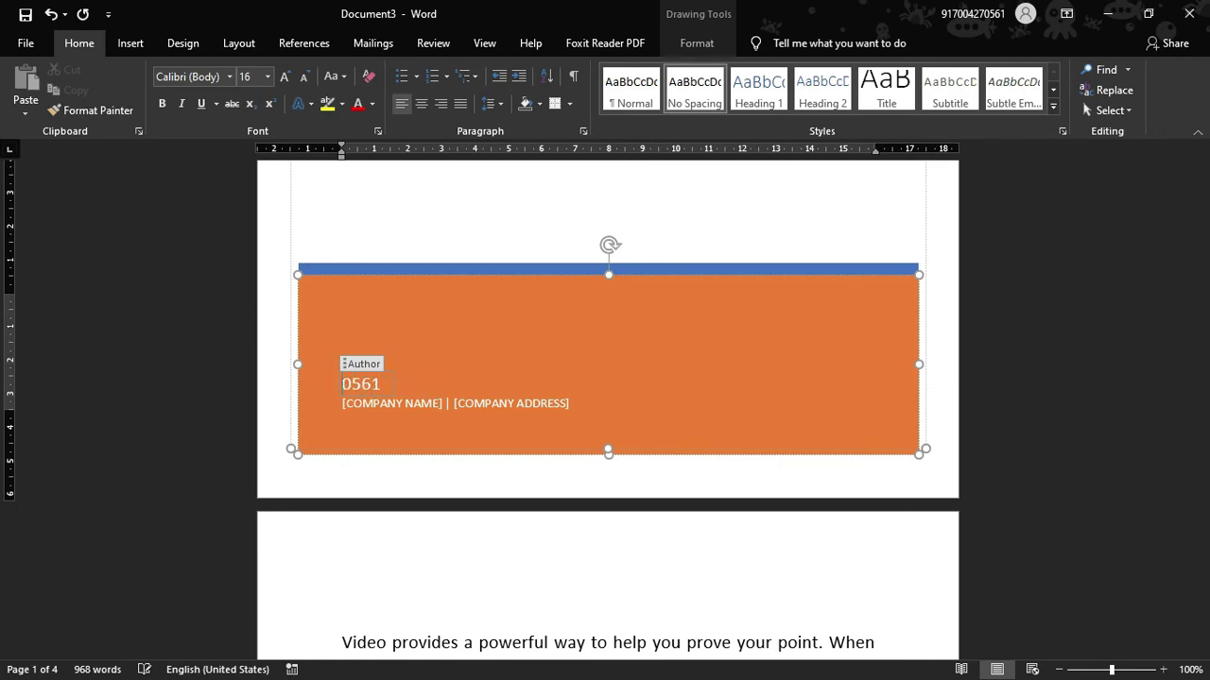
pyautogui.press('BackSpace')
pyautogui.press('BackSpace')
pyautogui.press('BackSpace')
pyautogui.press('BackSpace')
pyautogui.press('BackSpace')
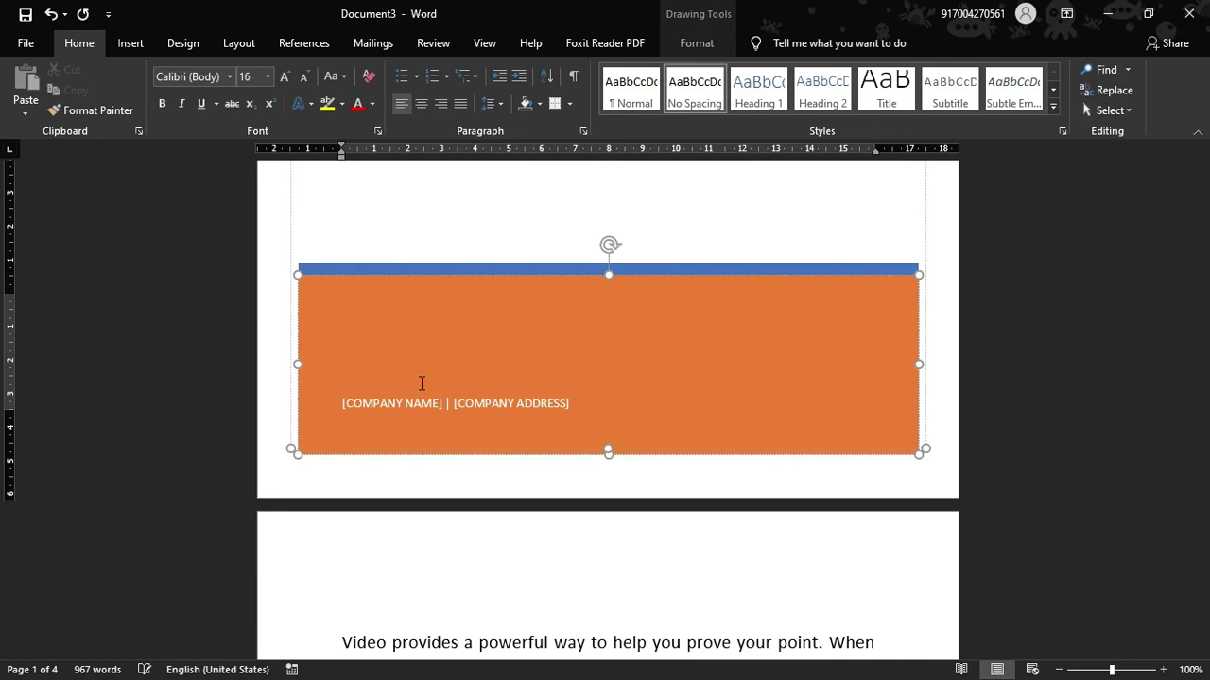
pyautogui.click(421, 383)
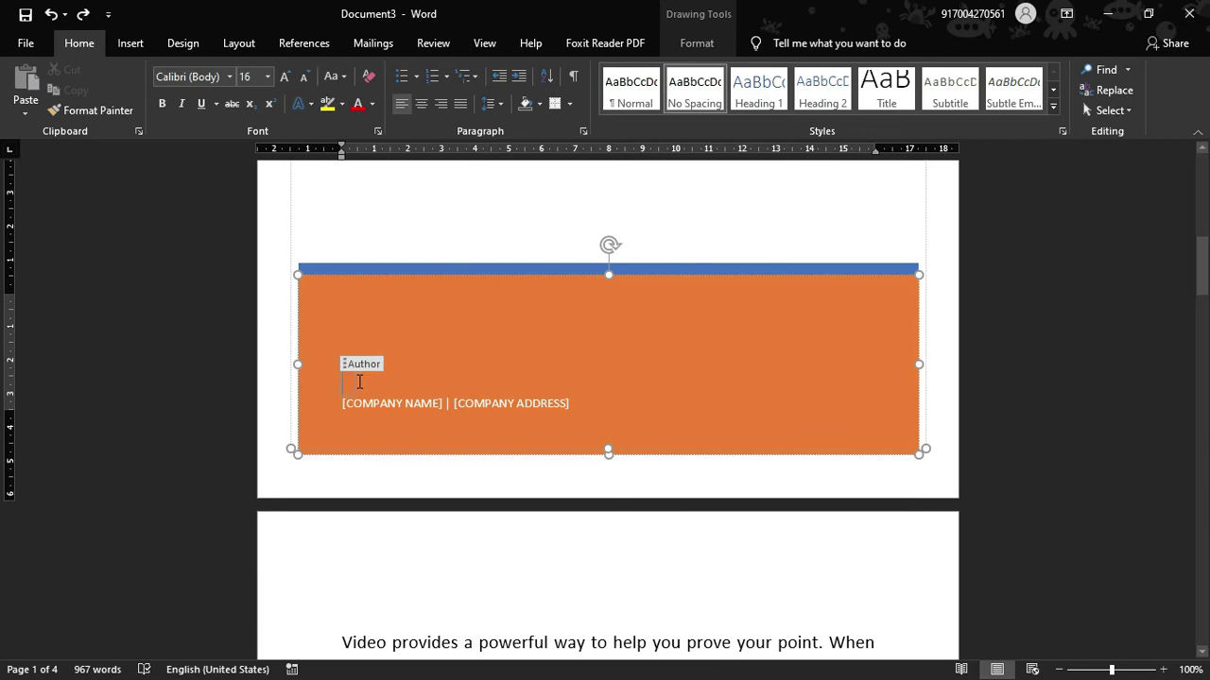
pyautogui.write('Am')
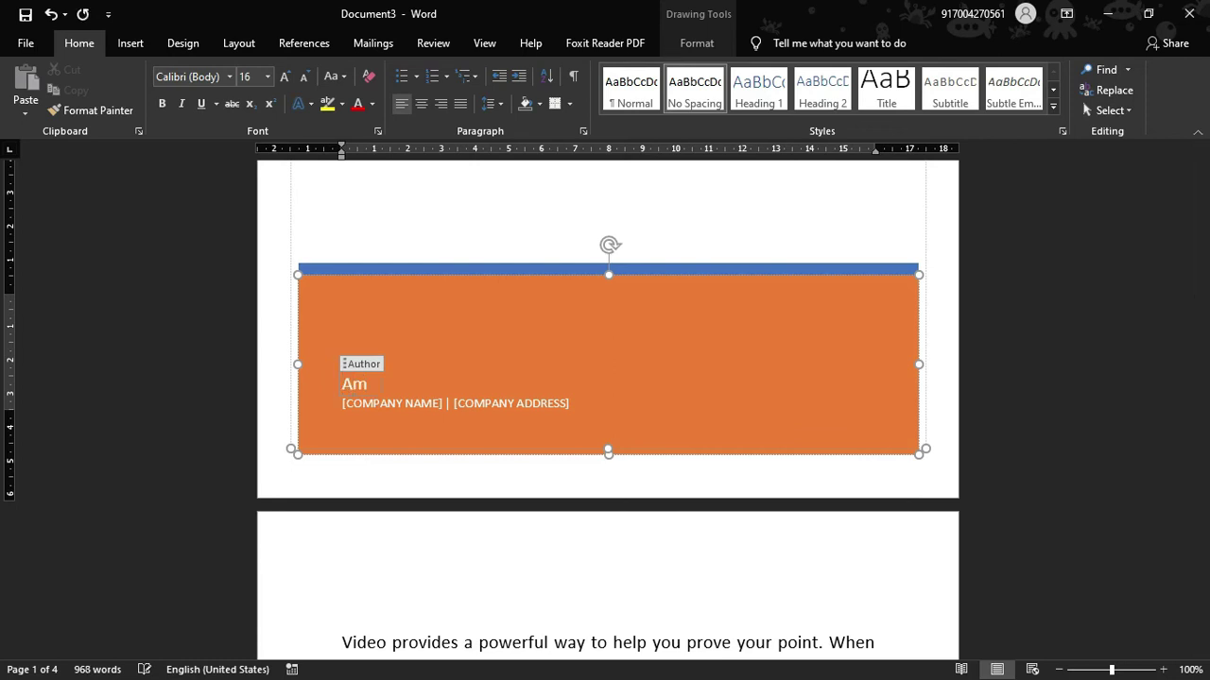
pyautogui.write('it A')
pyautogui.write('nand')
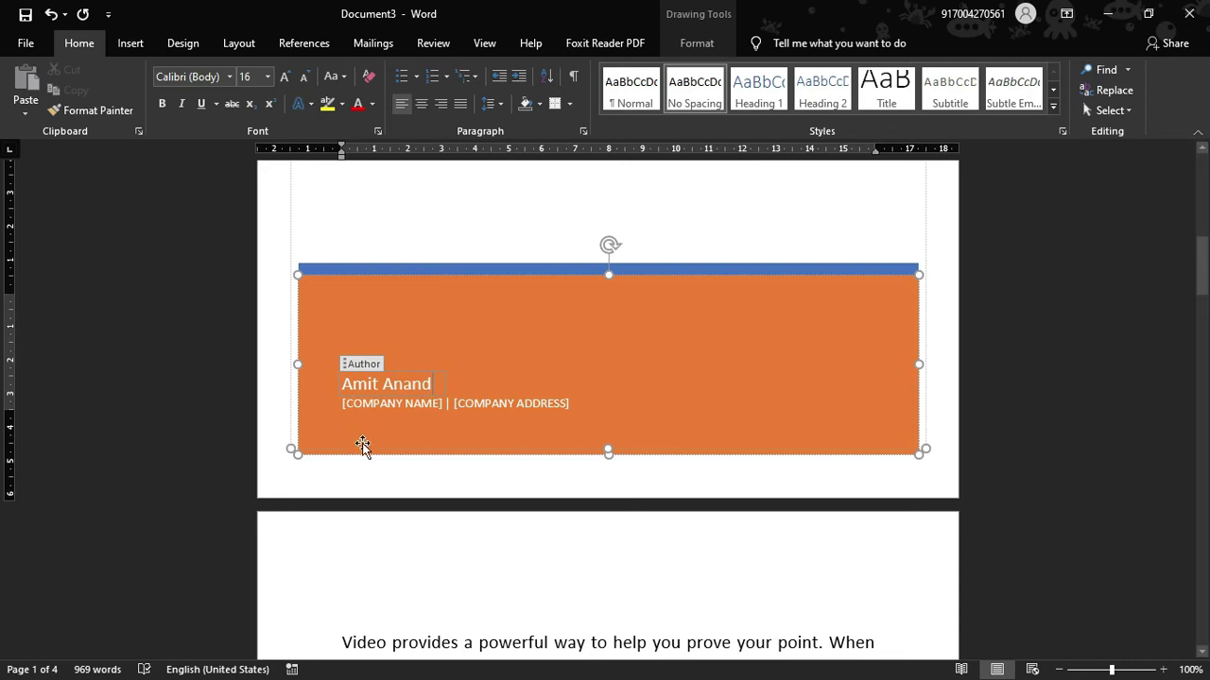
# - Fill the Company field with 'ANAD PUBLICATION' and the Address field with the company's town
pyautogui.click(392, 404)
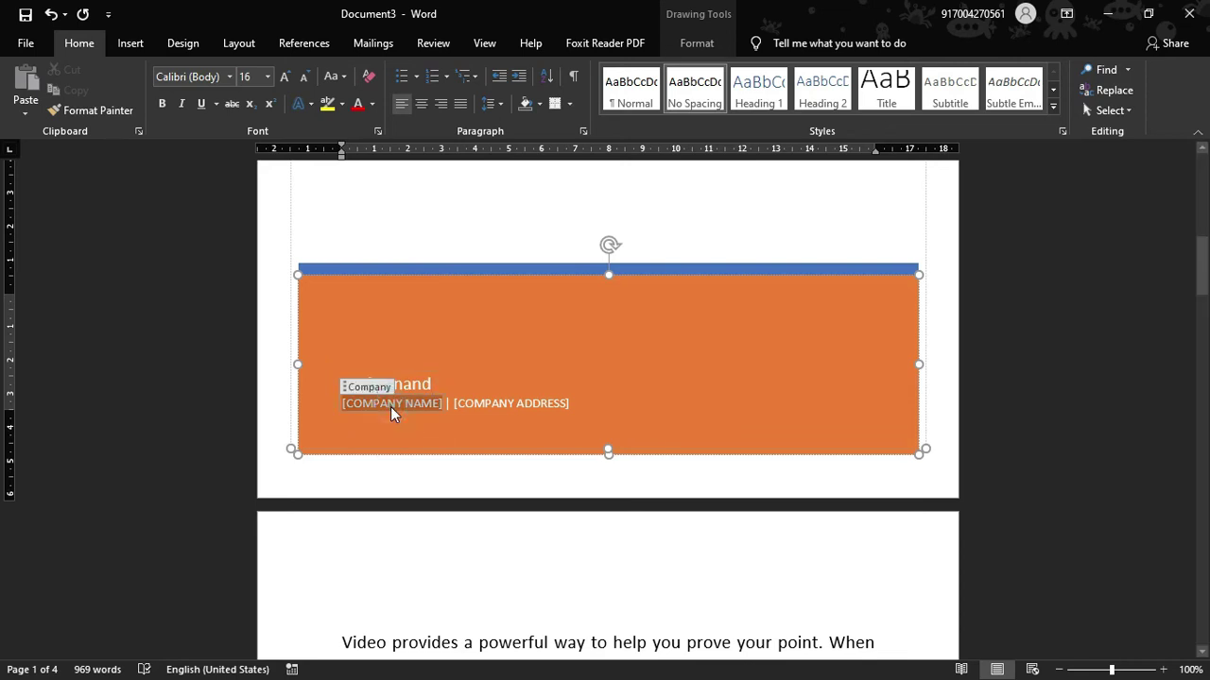
pyautogui.write('A')
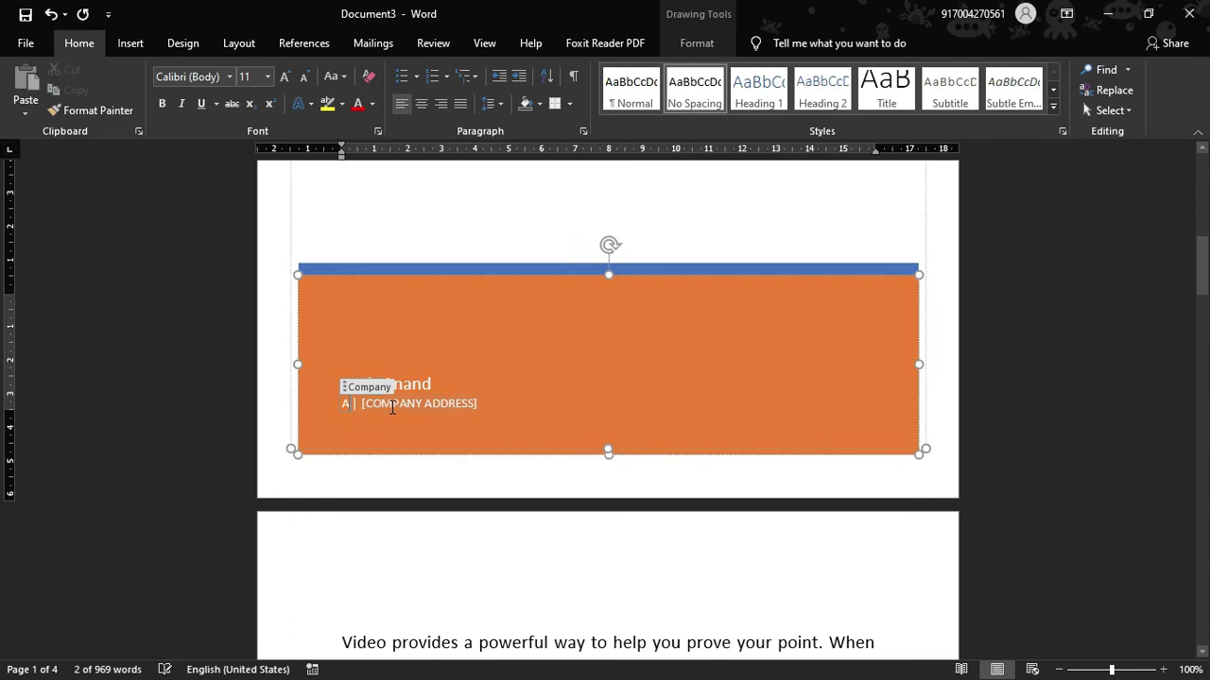
pyautogui.write('NANAD PUBLICATIONS')
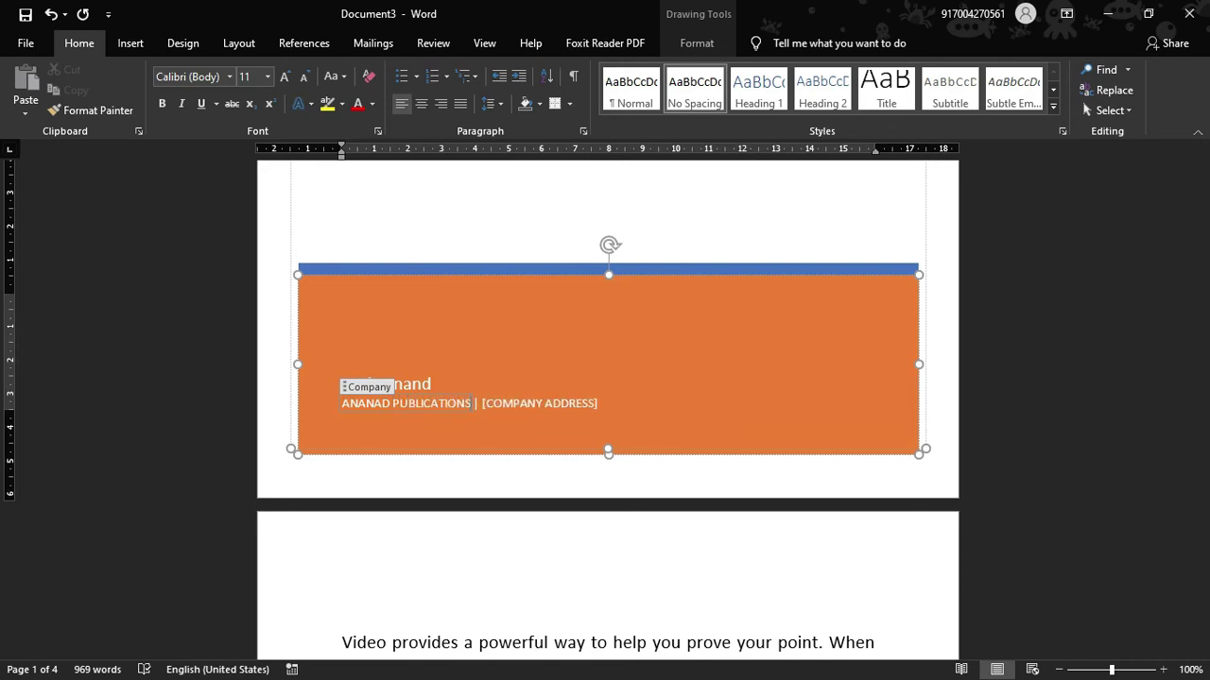
pyautogui.press('BackSpace')
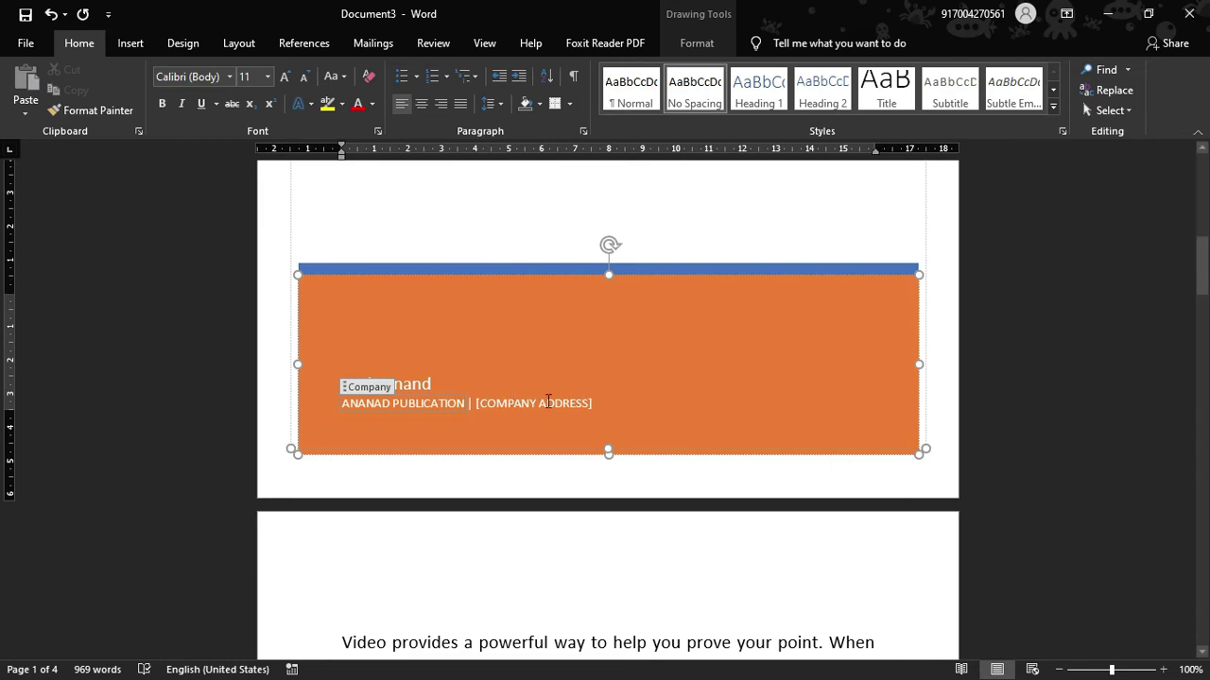
pyautogui.click(548, 401)
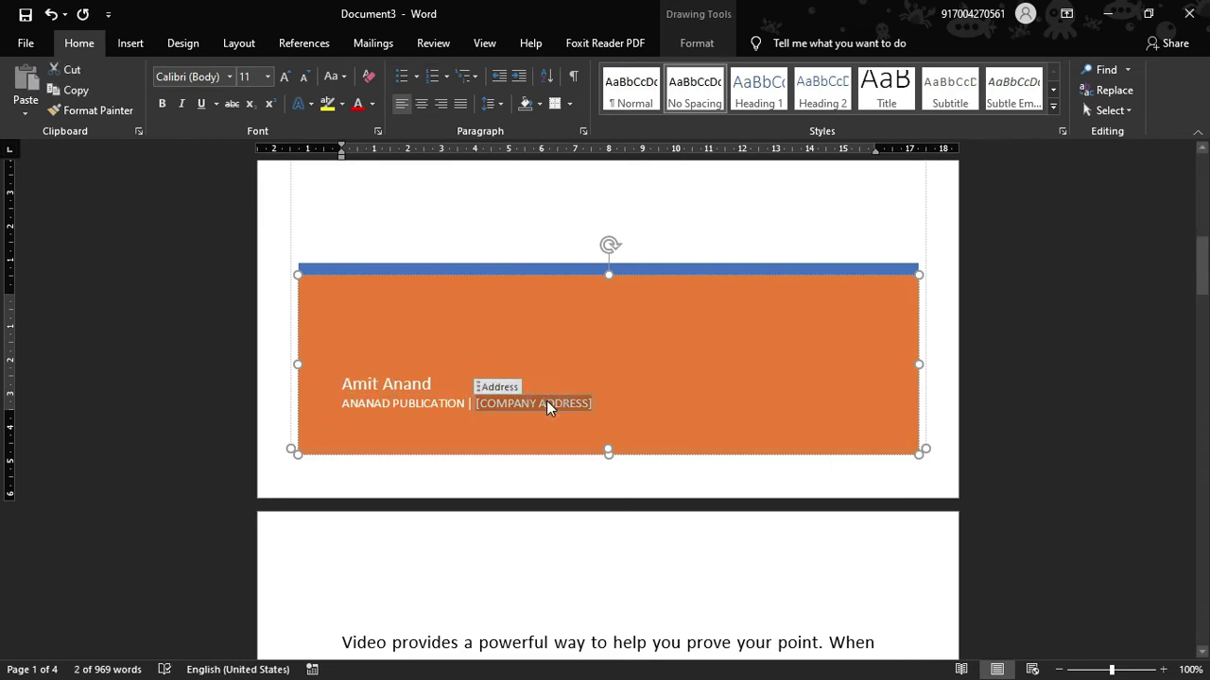
pyautogui.write('CHAPRA')
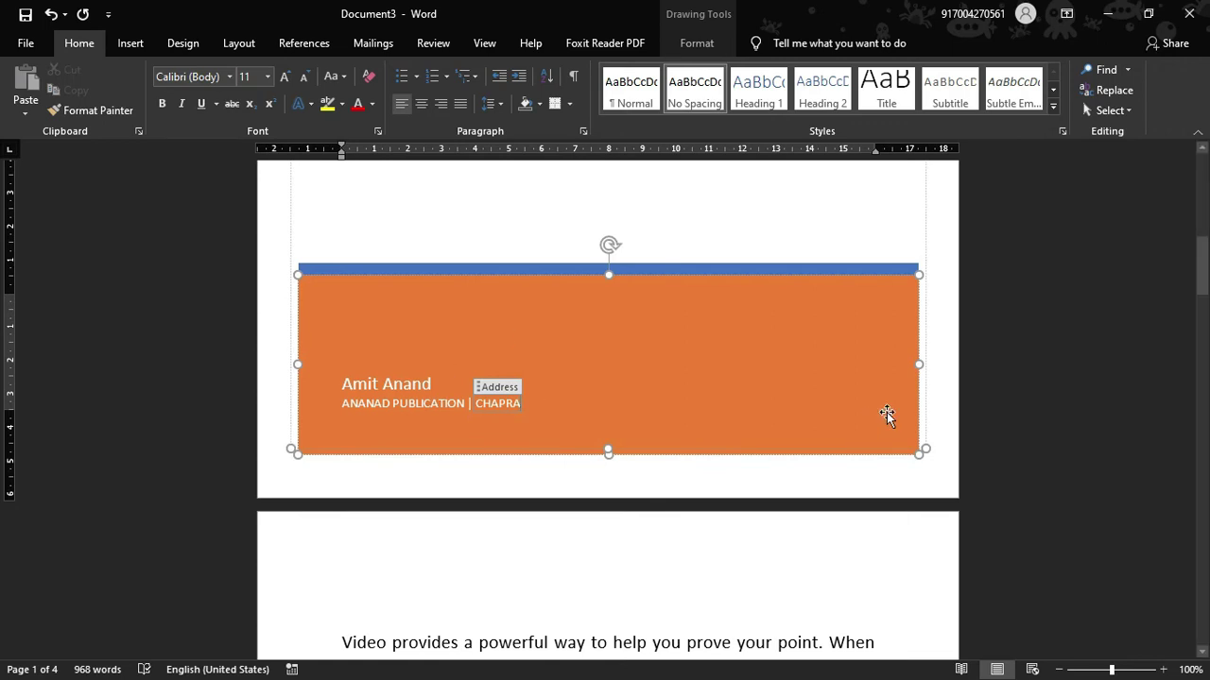
pyautogui.moveTo(1202, 285)
pyautogui.mouseDown()
pyautogui.moveTo(1198, 189)
pyautogui.moveTo(1200, 272)
pyautogui.mouseUp()
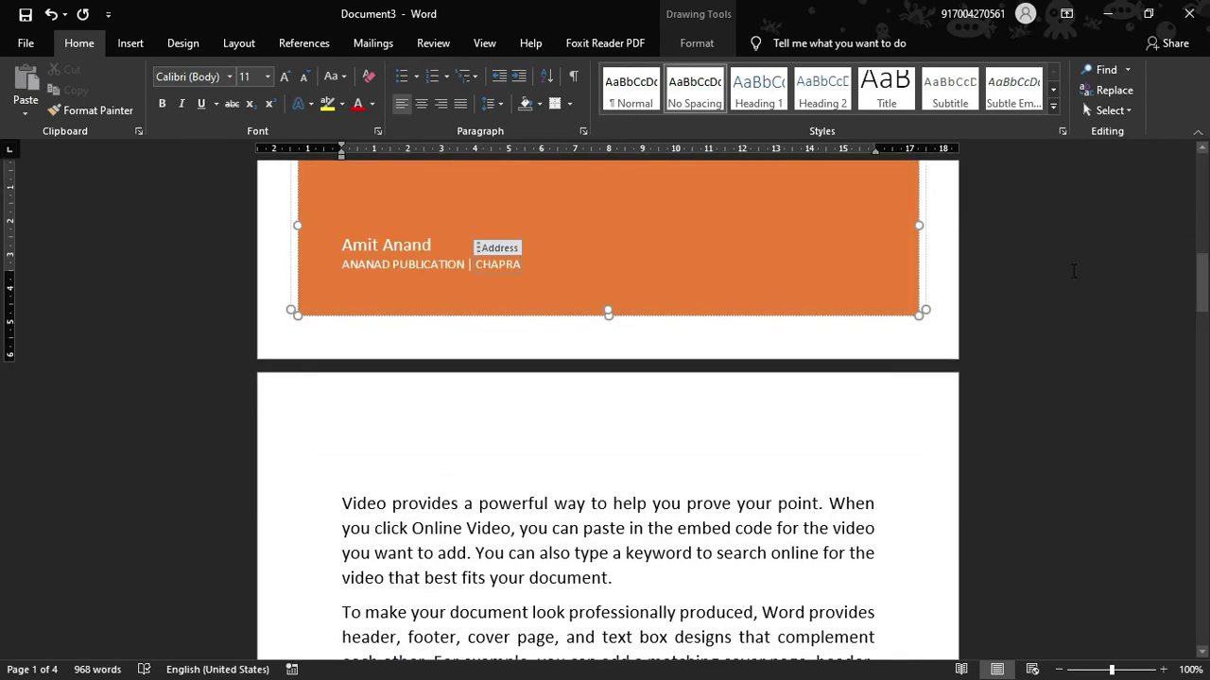
pyautogui.click(955, 302)
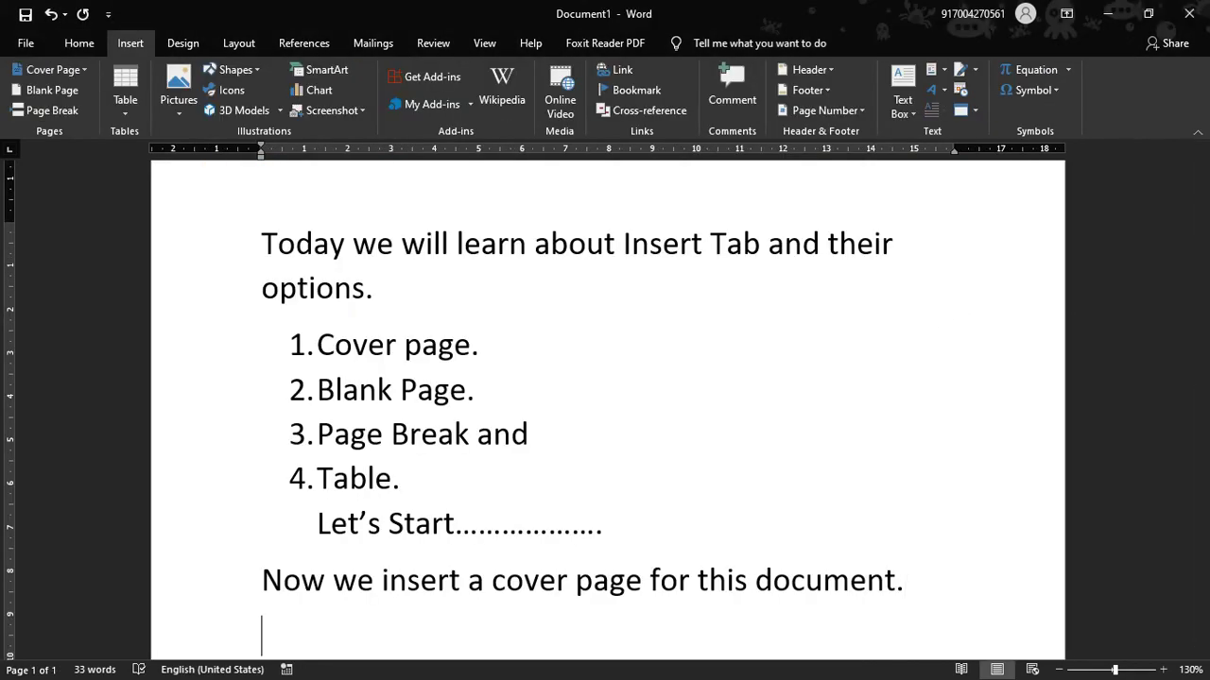
# - Add 'The cover page is ready for your document.' in Document1 and start a new line
pyautogui.write('The coverpage is')
pyautogui.press('BackSpace')
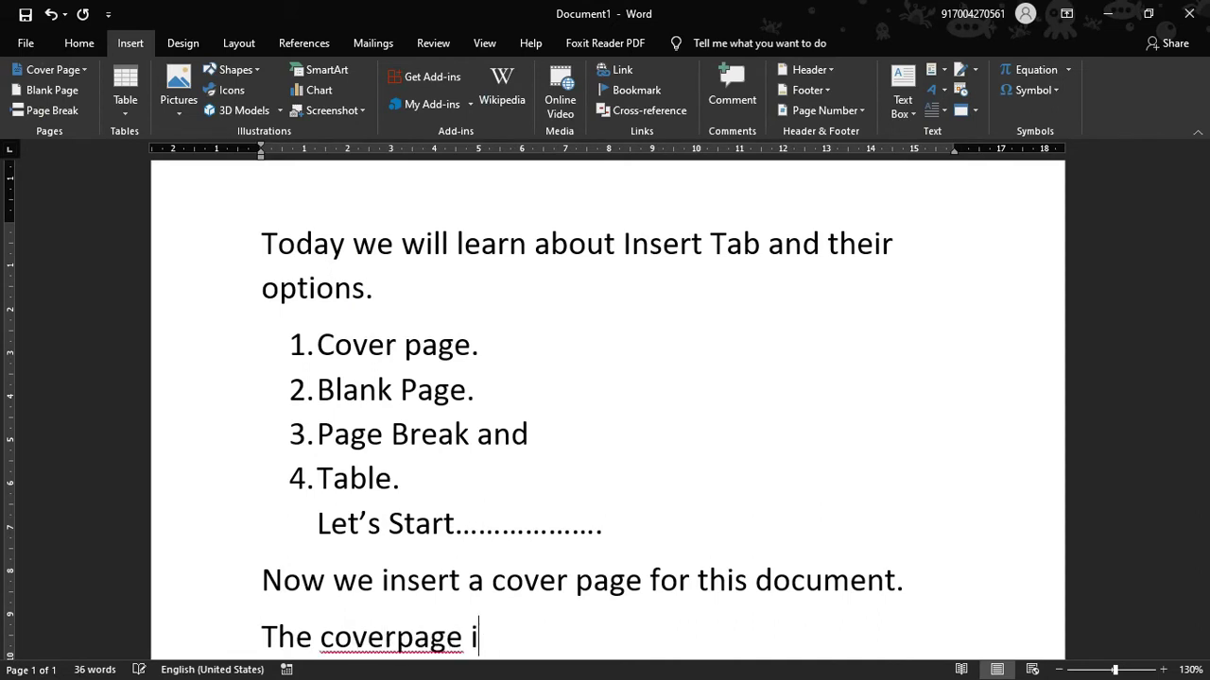
pyautogui.press('BackSpace')
pyautogui.press('BackSpace')
pyautogui.press('BackSpace')
pyautogui.write('pa')
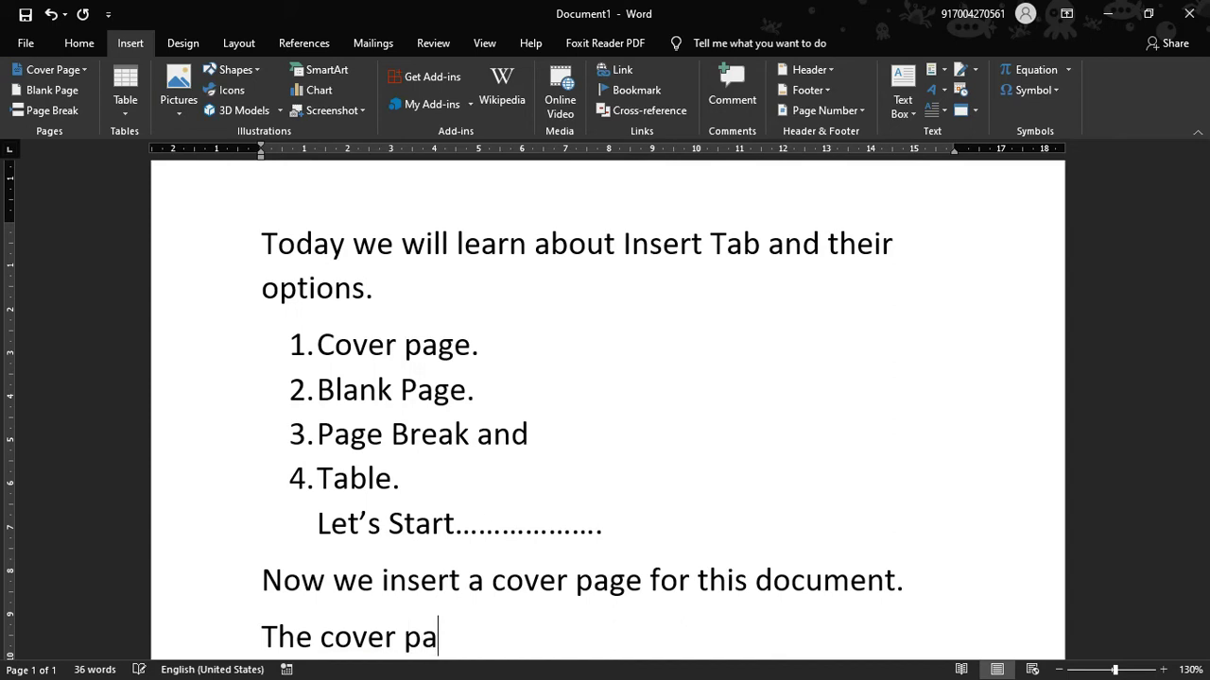
pyautogui.write('ge is readyform')
pyautogui.press('BackSpace')
pyautogui.write('your documetn')
pyautogui.press('BackSpace')
pyautogui.press('BackSpace')
pyautogui.write('nt.')
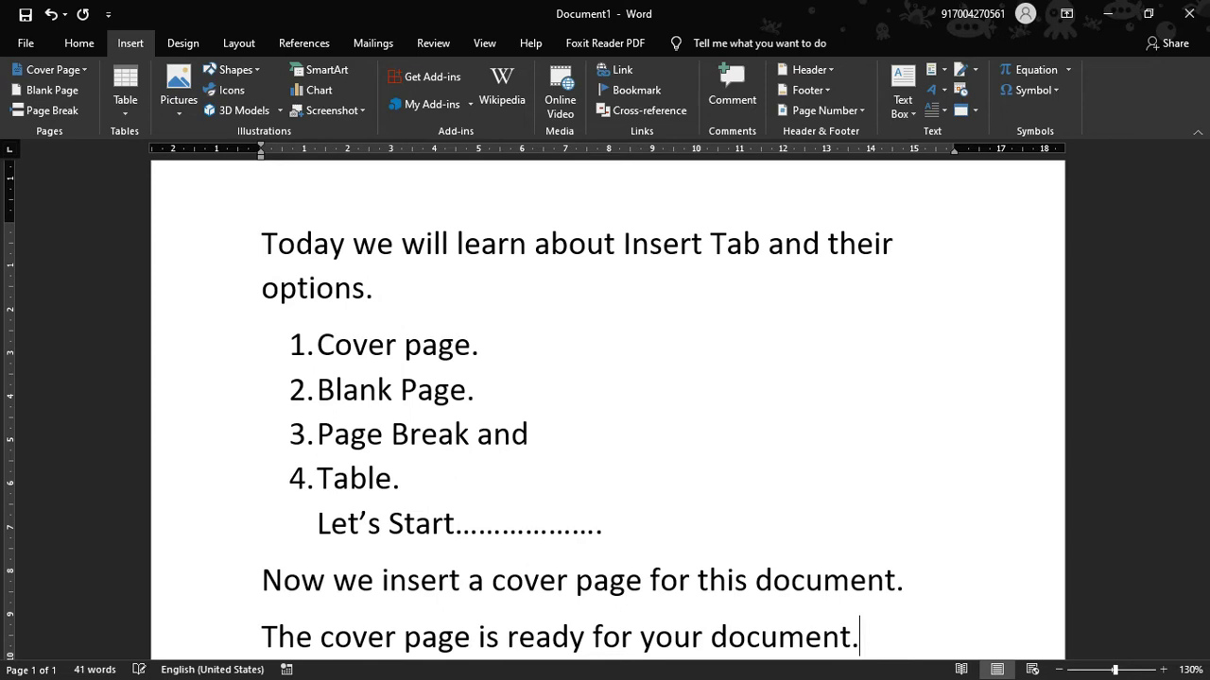
pyautogui.press('Return')
pyautogui.press('Return')
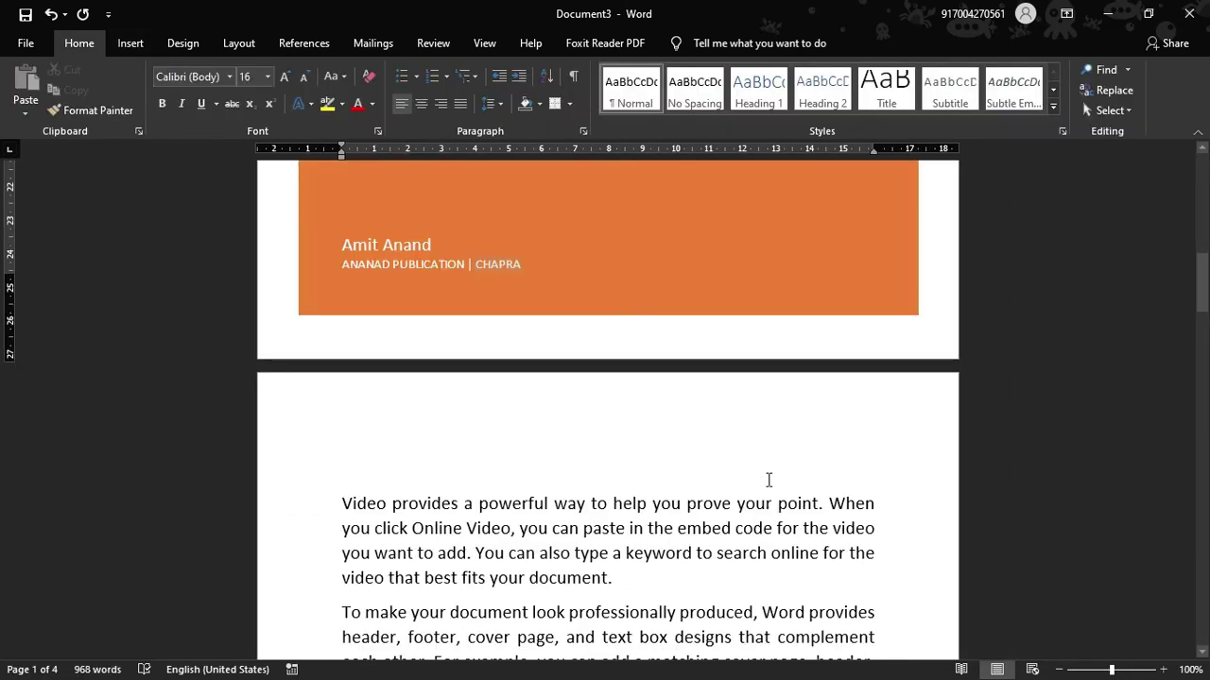
# - Highlight the 'Blank Page.' item in Document1's numbered list
pyautogui.moveTo(1200, 293)
pyautogui.mouseDown()
pyautogui.moveTo(1203, 243)
pyautogui.moveTo(1181, 511)
pyautogui.mouseUp()
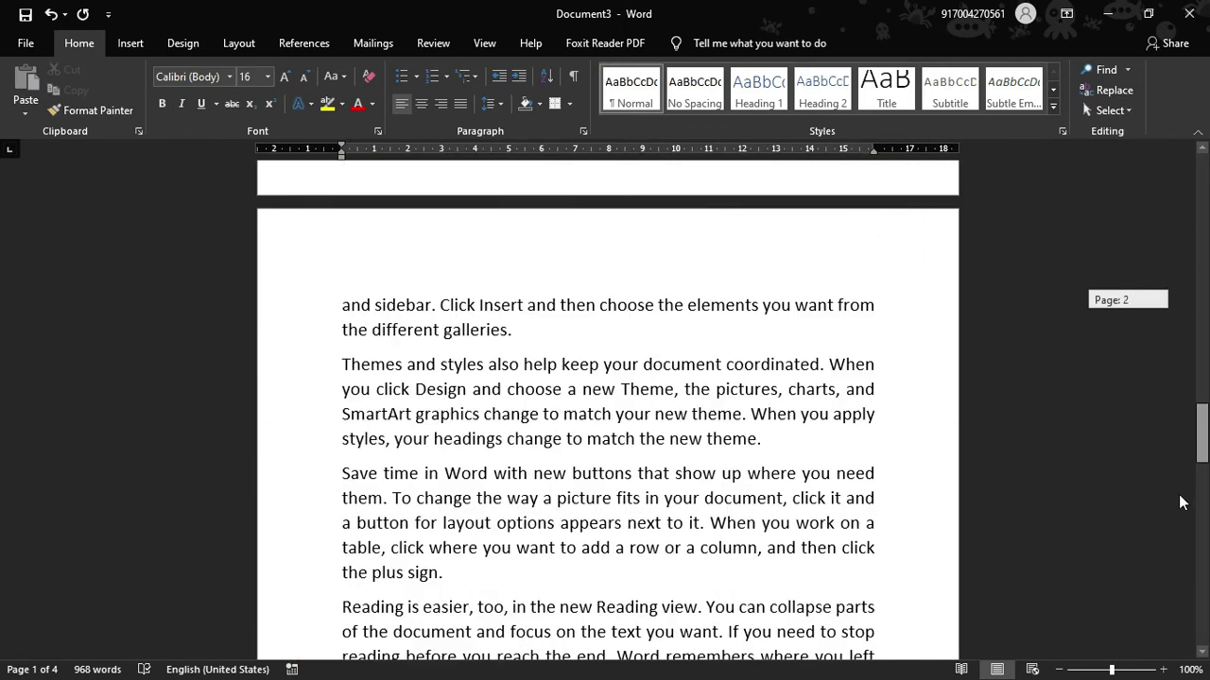
pyautogui.moveTo(1180, 511)
pyautogui.mouseDown()
pyautogui.moveTo(1205, 351)
pyautogui.moveTo(1198, 546)
pyautogui.moveTo(1146, 161)
pyautogui.mouseUp()
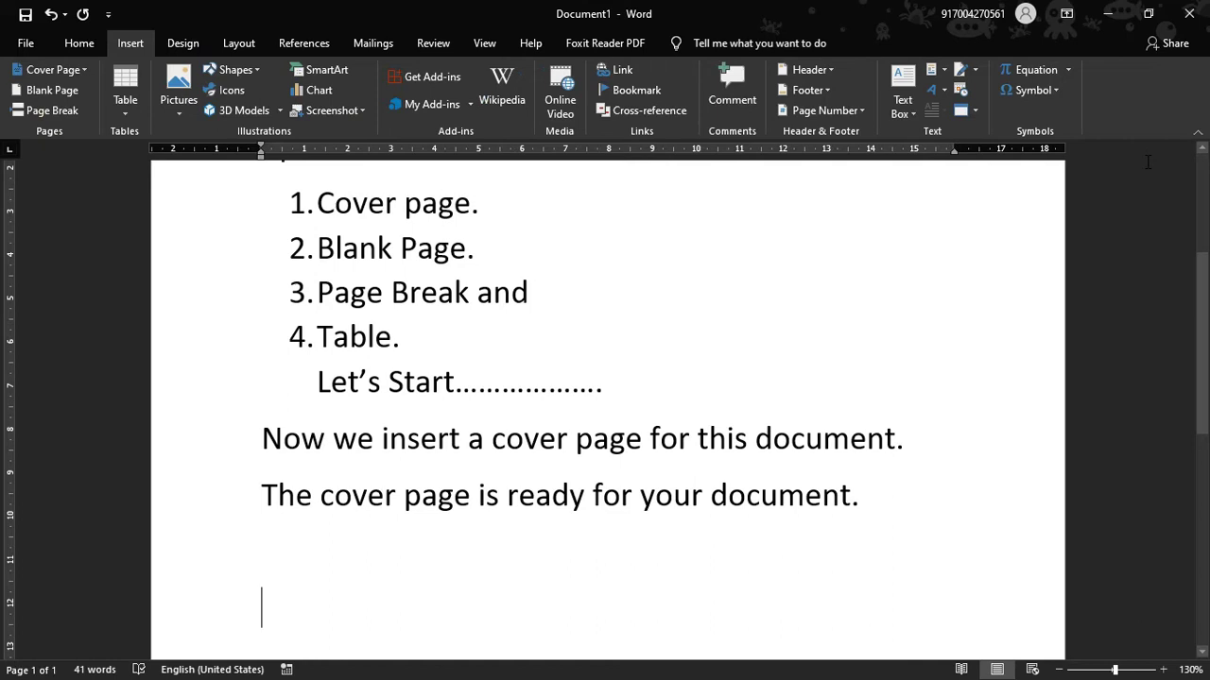
pyautogui.click(295, 253)
pyautogui.moveTo(322, 263)
pyautogui.mouseDown()
pyautogui.moveTo(467, 272)
pyautogui.moveTo(257, 294)
pyautogui.moveTo(269, 294)
pyautogui.mouseUp()
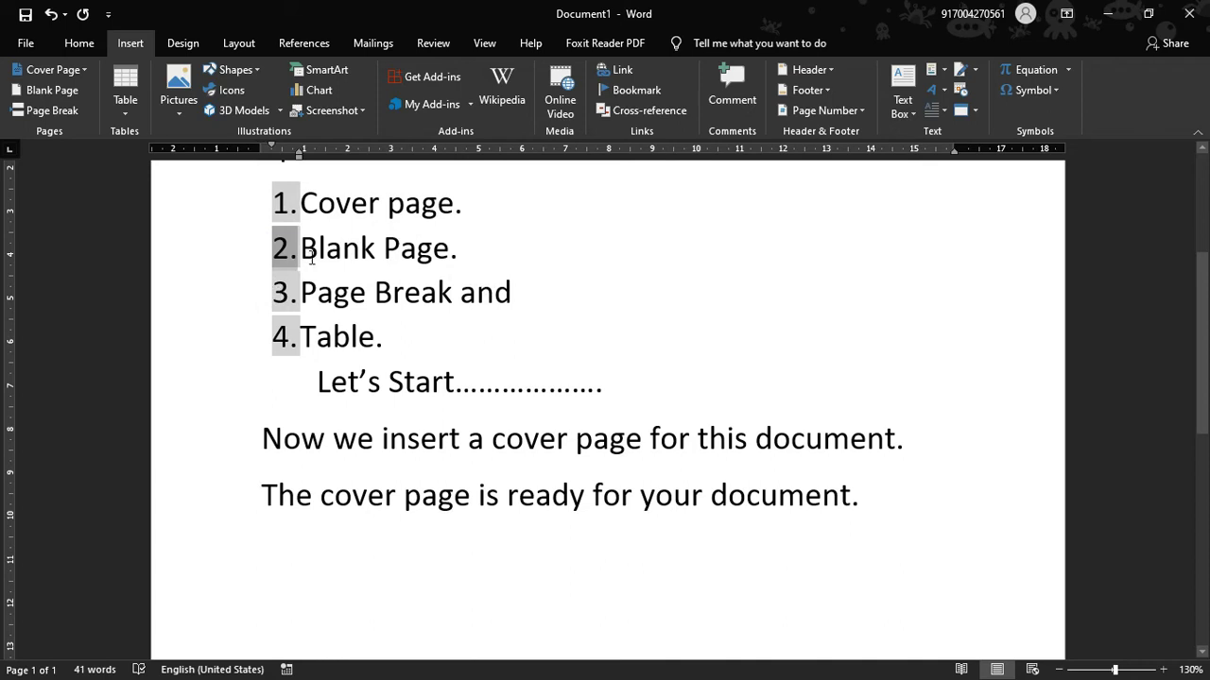
pyautogui.moveTo(311, 257); pyautogui.dragTo(457, 247)
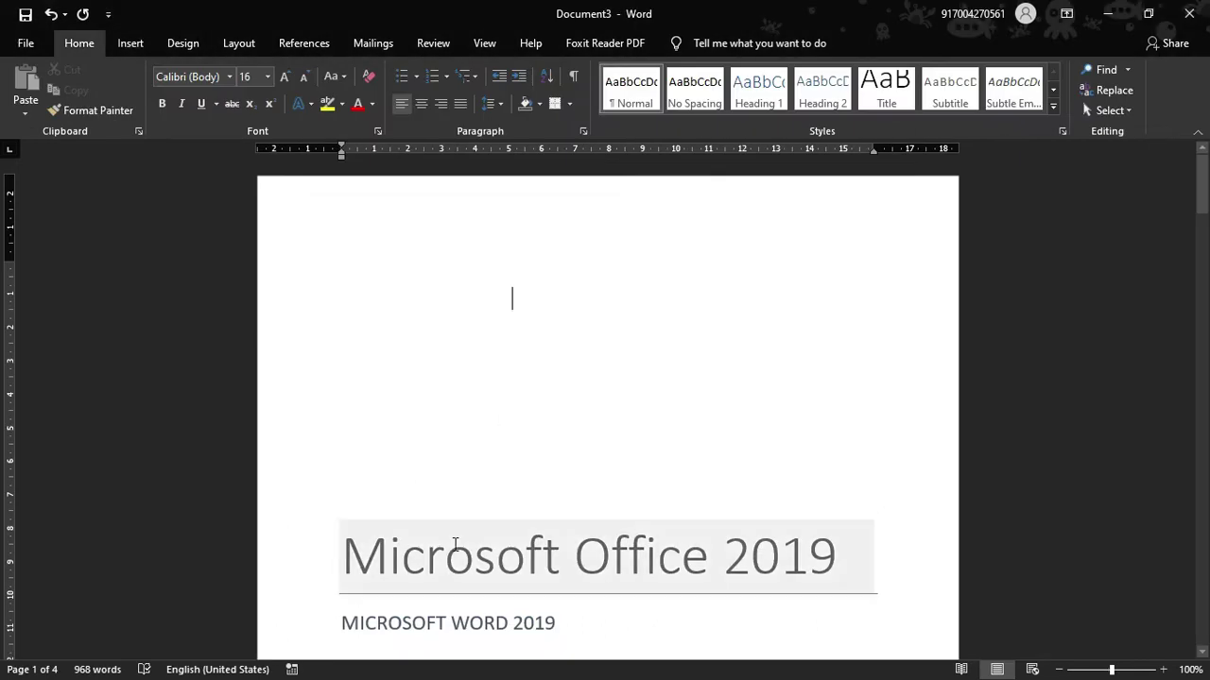
# - In Document3, place the insertion point after 'header,' at the end of page 2
pyautogui.press('pagedown')
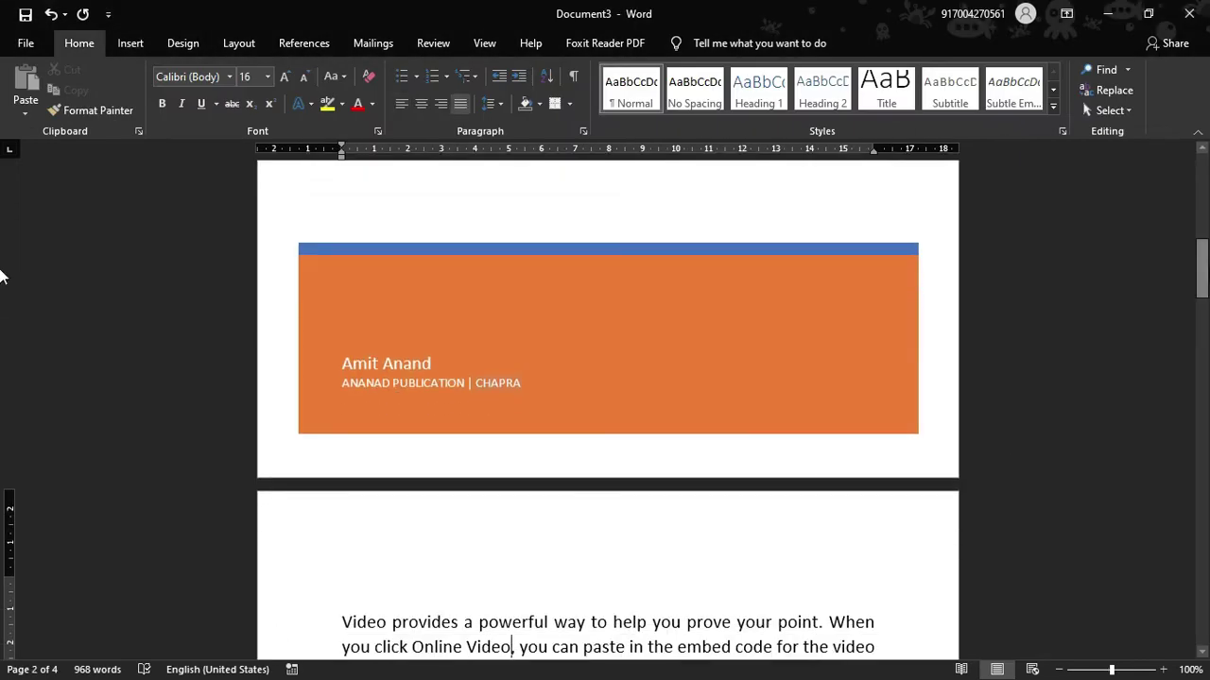
pyautogui.moveTo(1200, 280); pyautogui.dragTo(1193, 416)
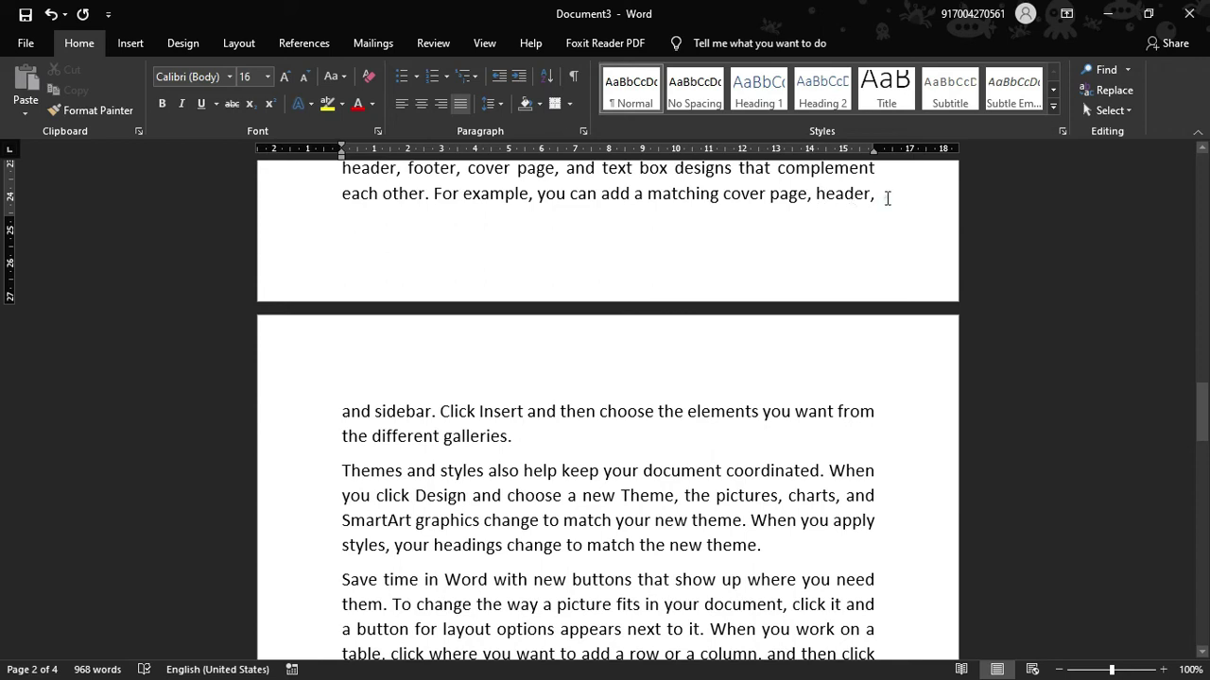
pyautogui.click(885, 195)
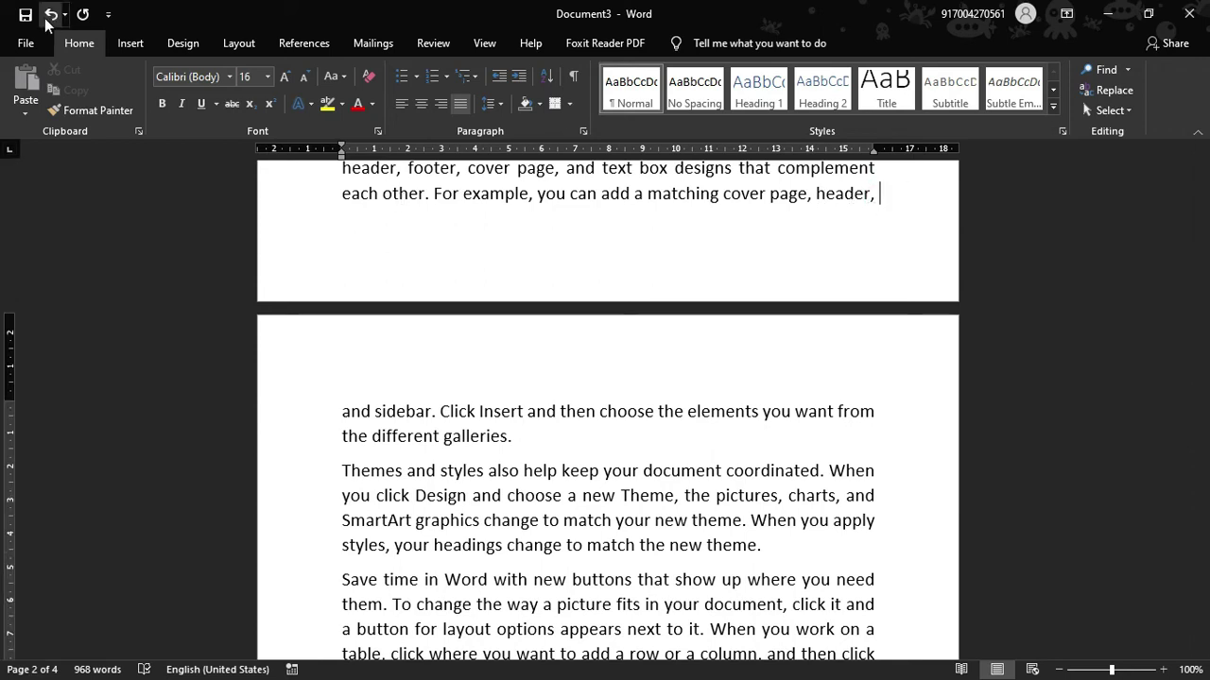
pyautogui.click(131, 44)
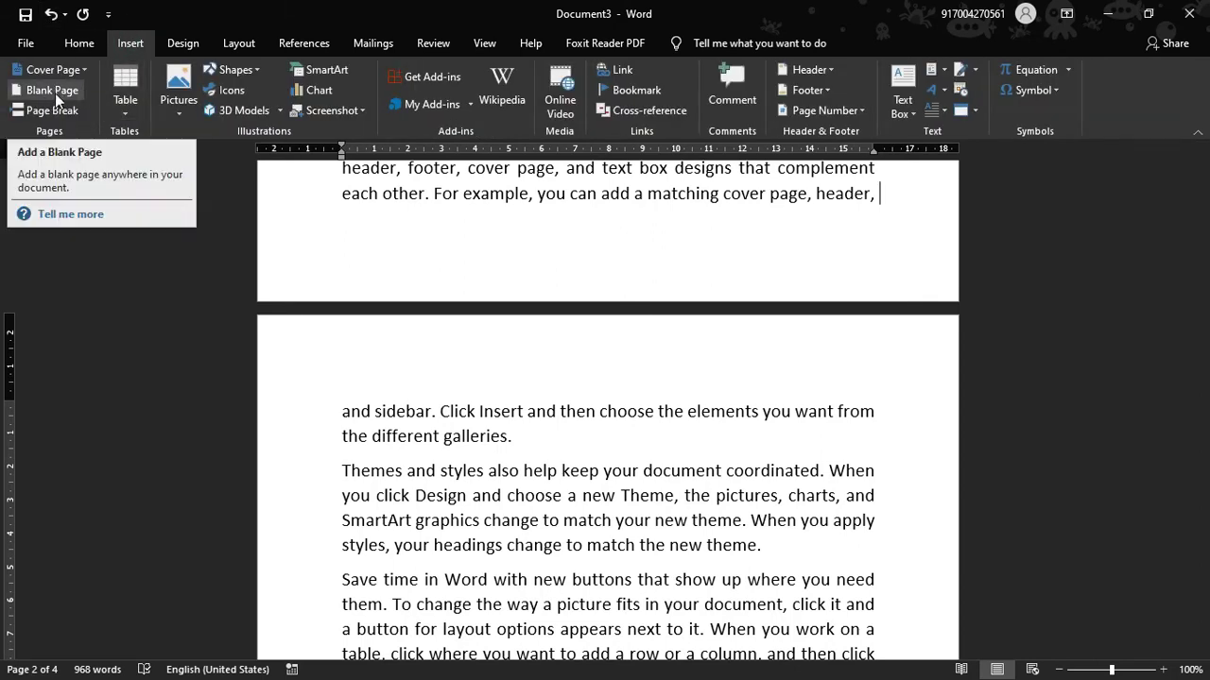
# - Insert a blank page after 'header,' in Document3
pyautogui.click(55, 95)
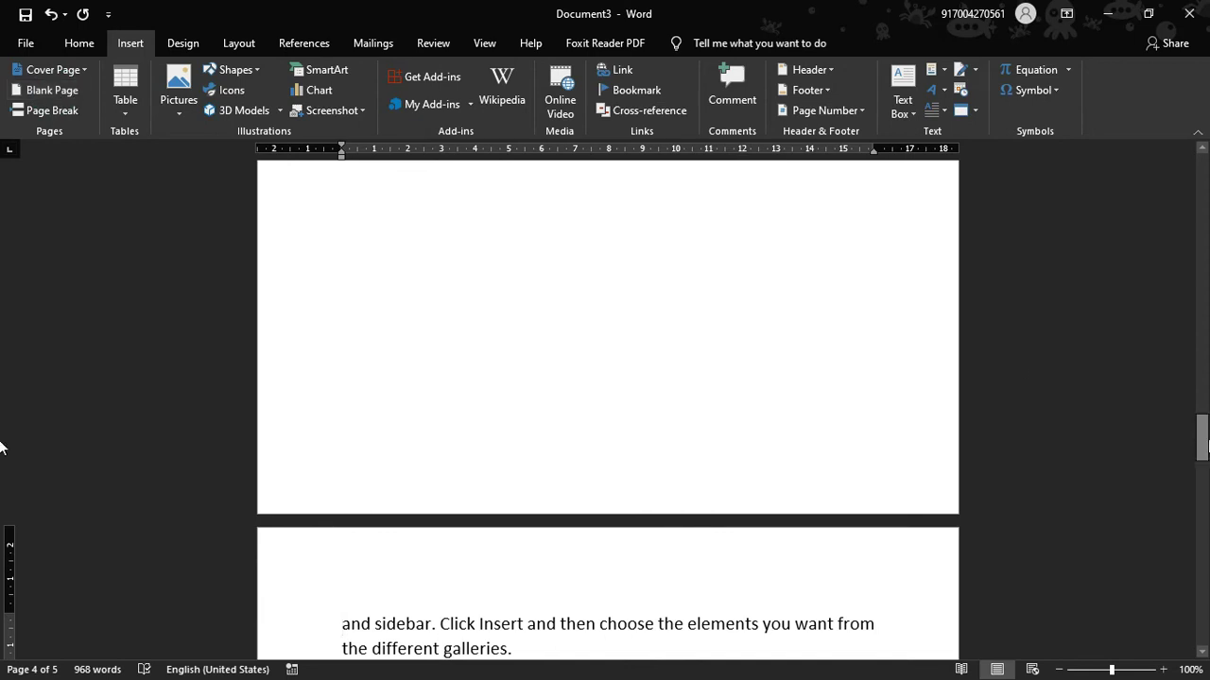
pyautogui.moveTo(0, 448); pyautogui.dragTo(0, 348)
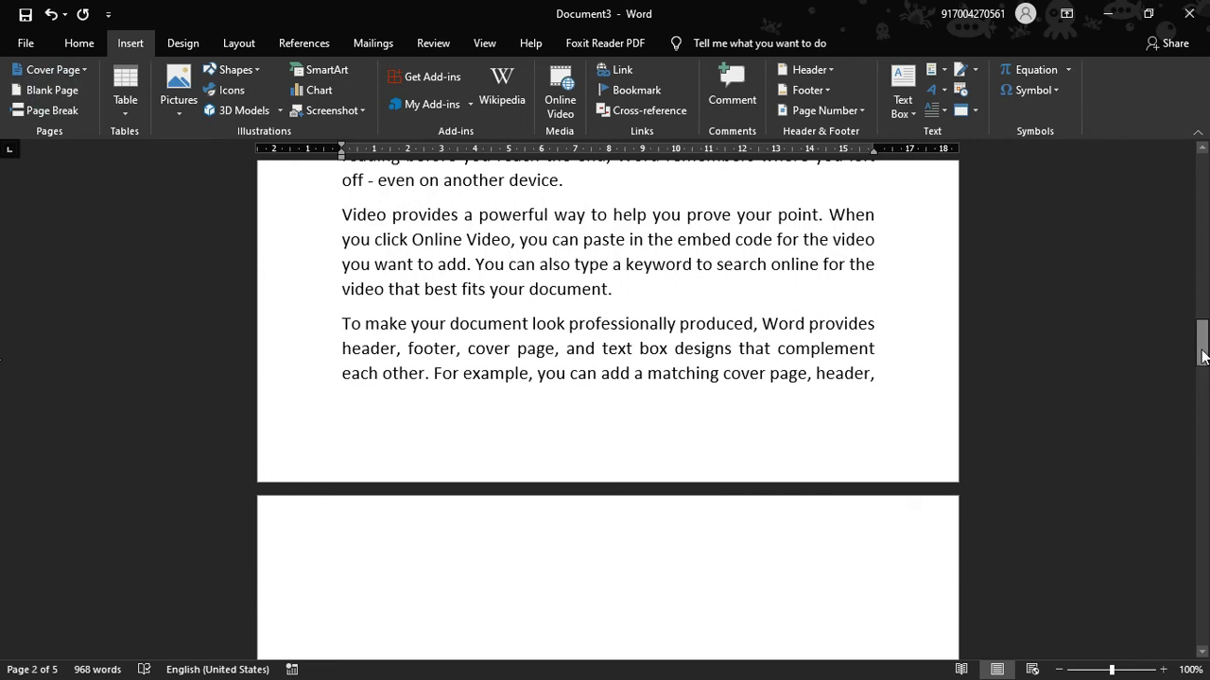
pyautogui.moveTo(1202, 352); pyautogui.dragTo(1203, 386)
pyautogui.click(781, 337)
pyautogui.write('B')
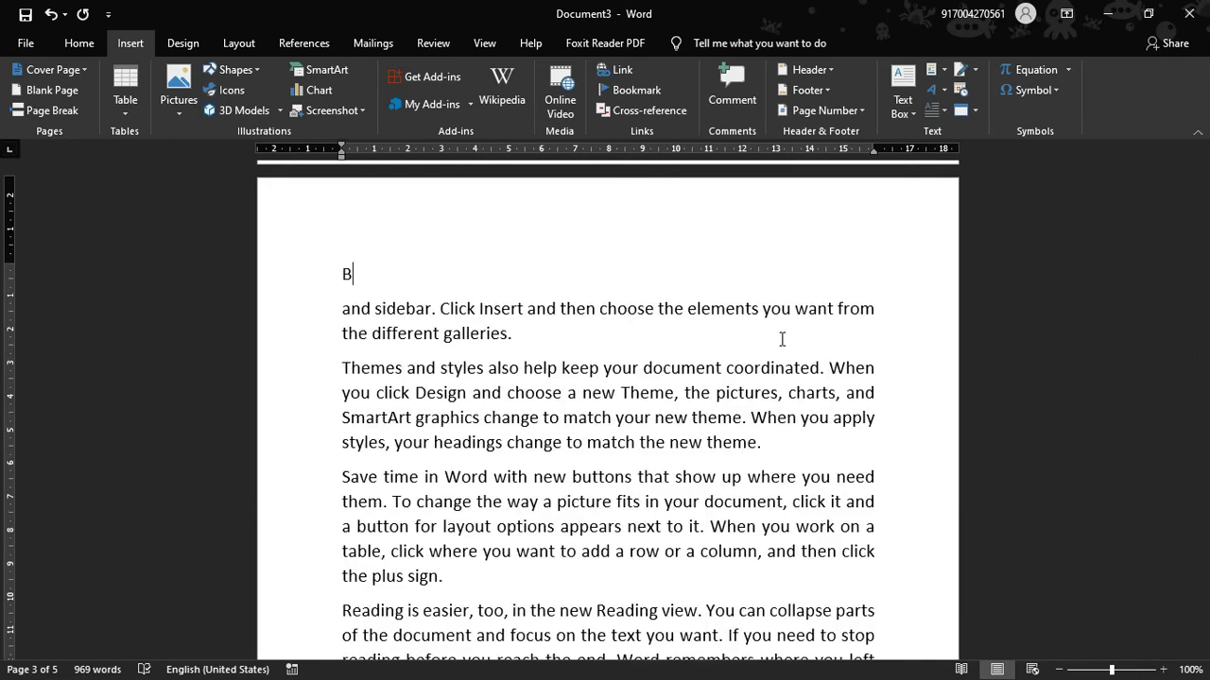
pyautogui.hotkey('ctrl', 'z')
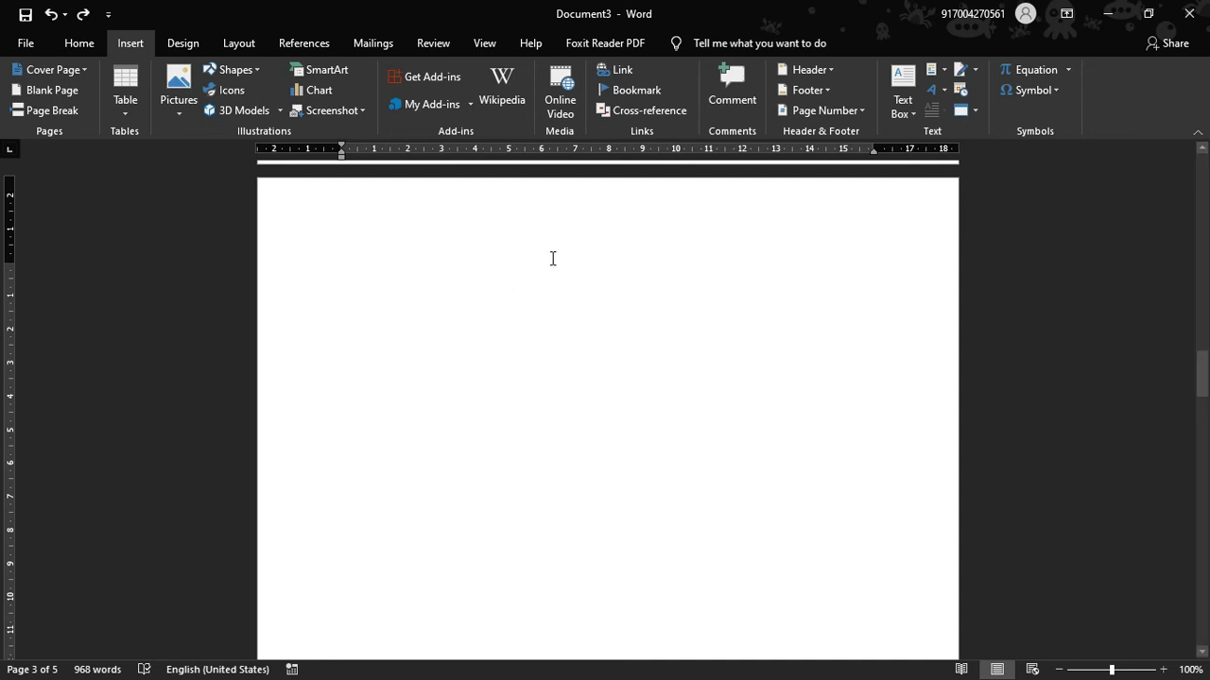
# - Type 'Blank Page.' at the top of the new blank page
pyautogui.click(322, 212)
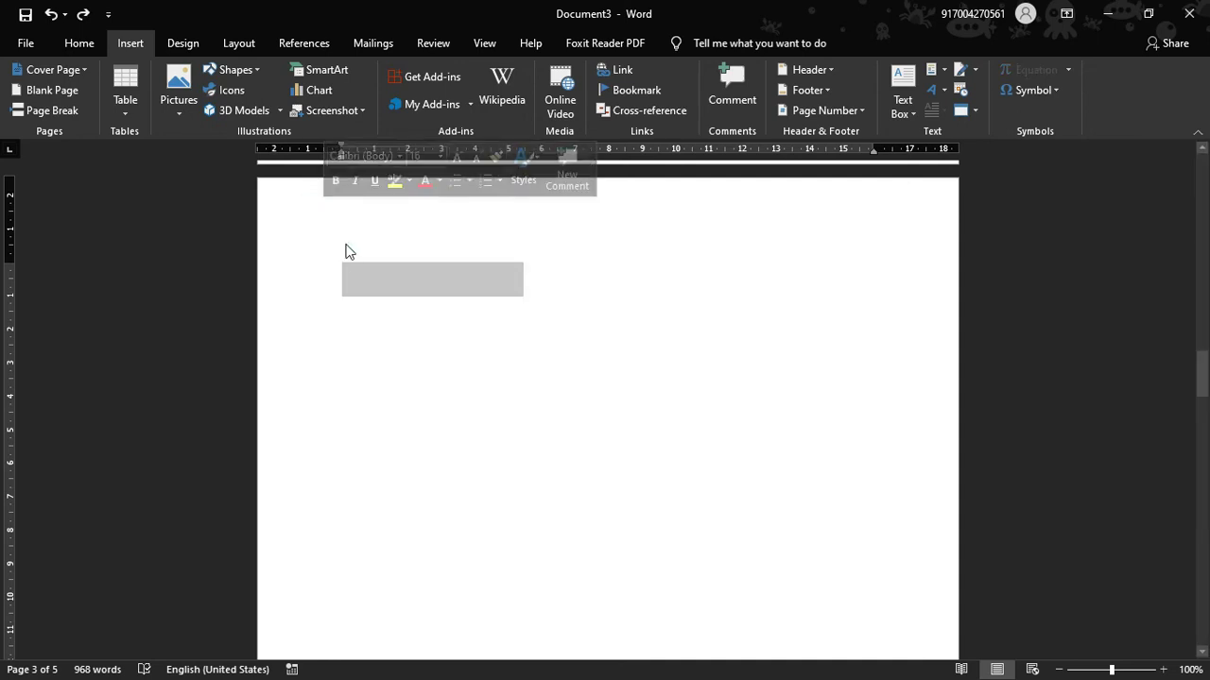
pyautogui.click(345, 279)
pyautogui.write('bank Pe.')
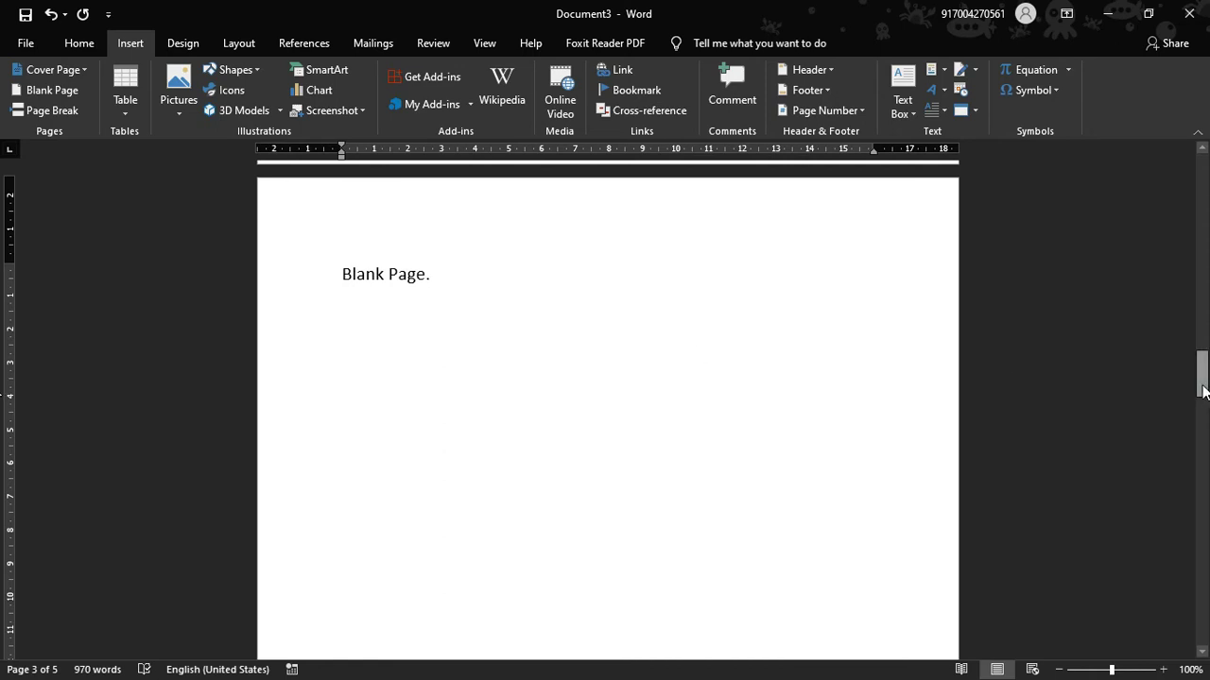
pyautogui.moveTo(1203, 391); pyautogui.dragTo(1205, 386)
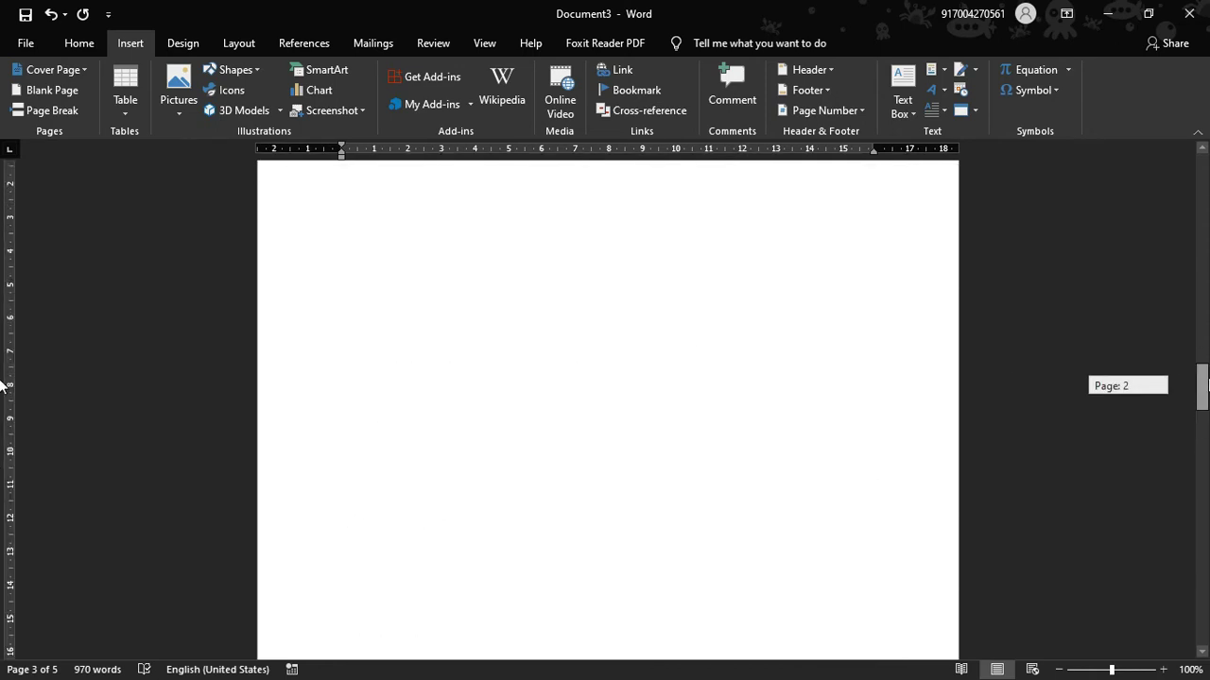
pyautogui.moveTo(1205, 386)
pyautogui.mouseDown()
pyautogui.moveTo(1166, 581)
pyautogui.moveTo(1175, 498)
pyautogui.mouseUp()
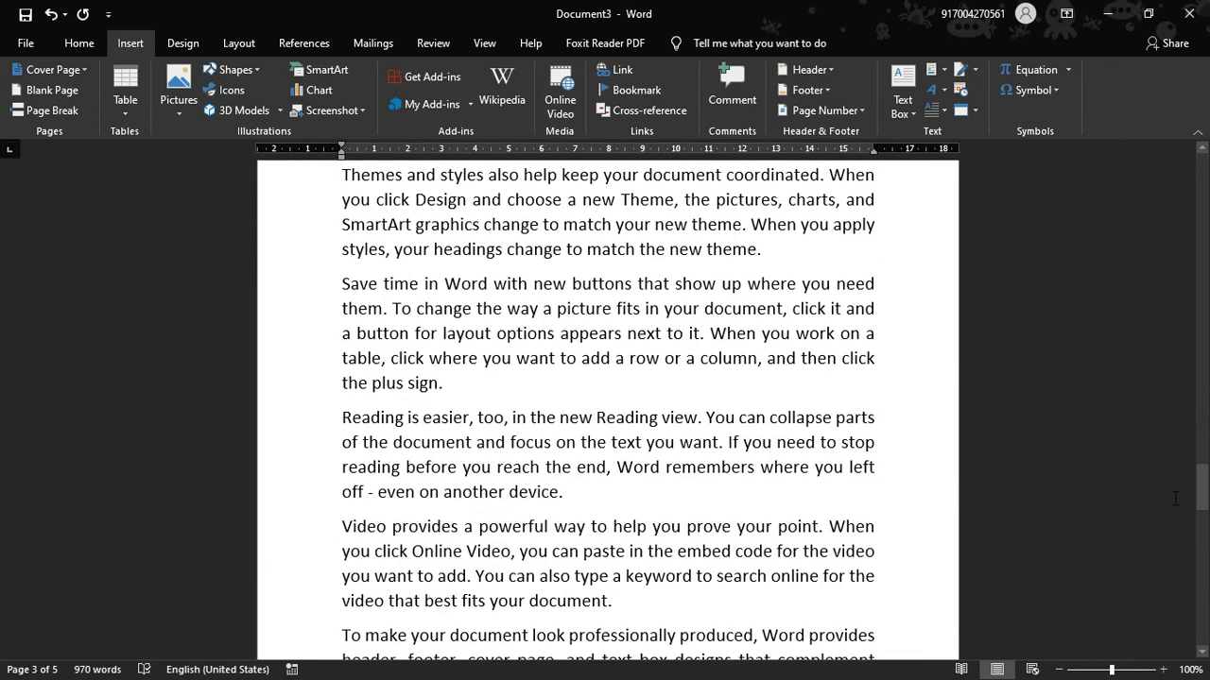
pyautogui.hotkey('alt', 'Tab')
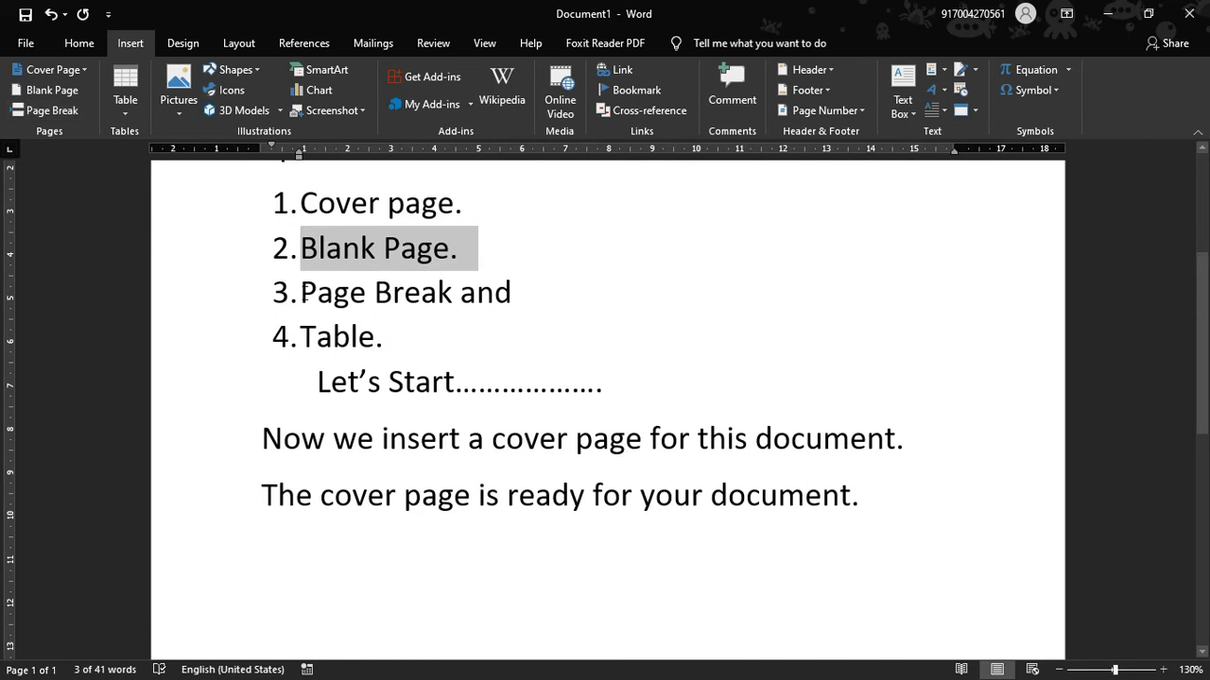
# - Highlight 'Page Break and' in Document1 and place the caret before 'options' in Document3
pyautogui.moveTo(300, 292); pyautogui.dragTo(500, 297)
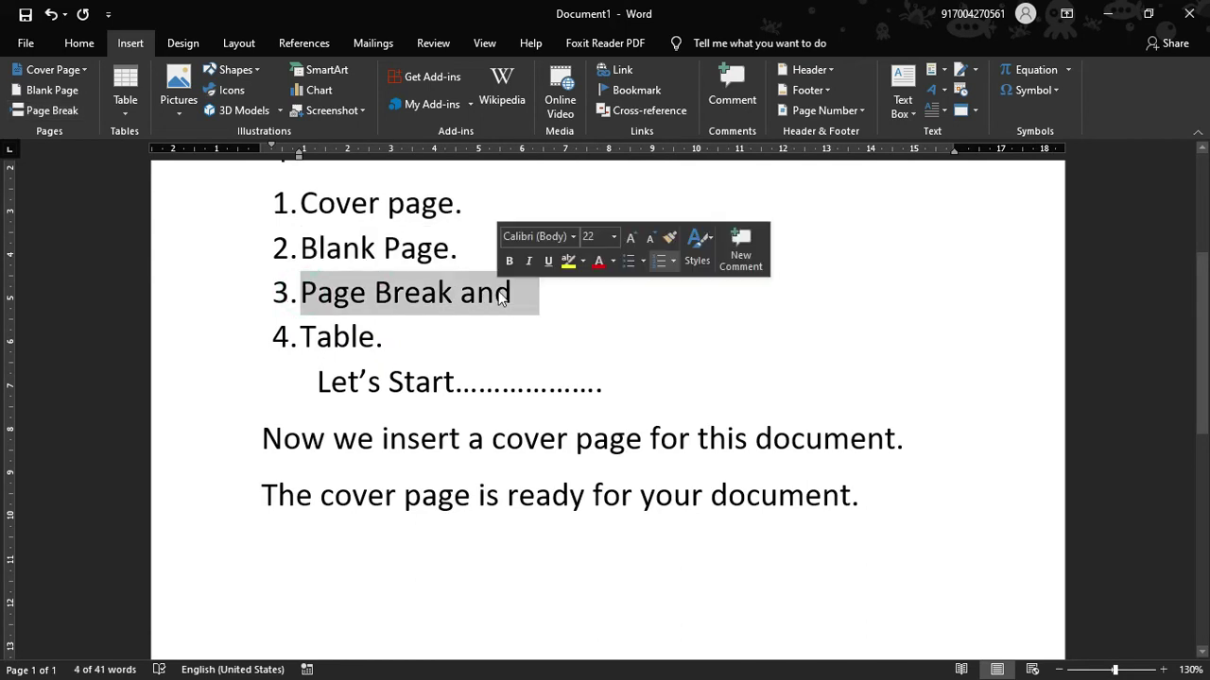
pyautogui.hotkey('alt', 'Tab')
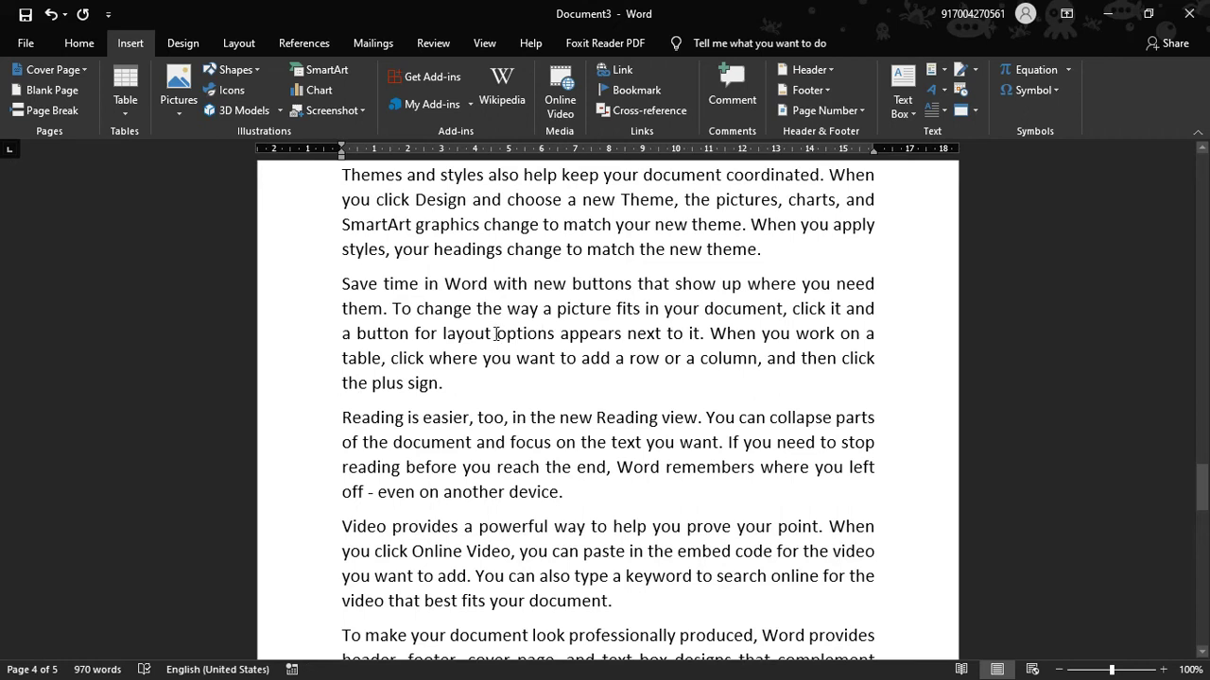
pyautogui.click(496, 333)
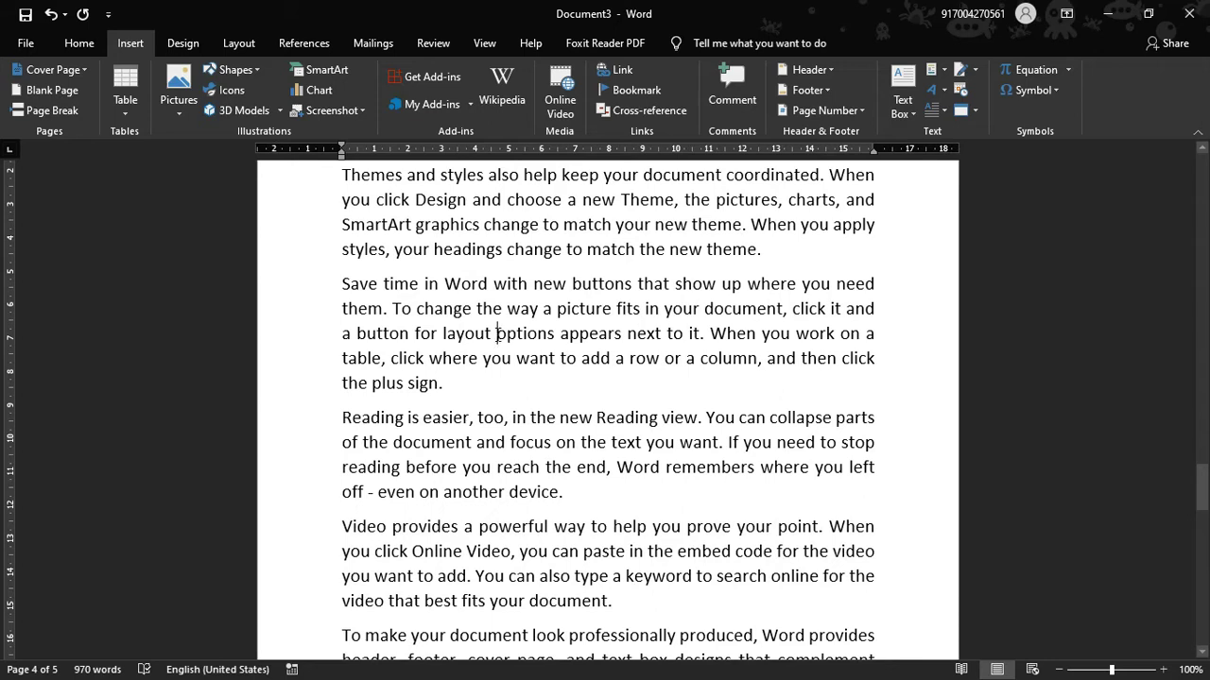
# - Add 'I want to break from the cursor position.' on a new line in Document1
pyautogui.hotkey('shift', 'Up')
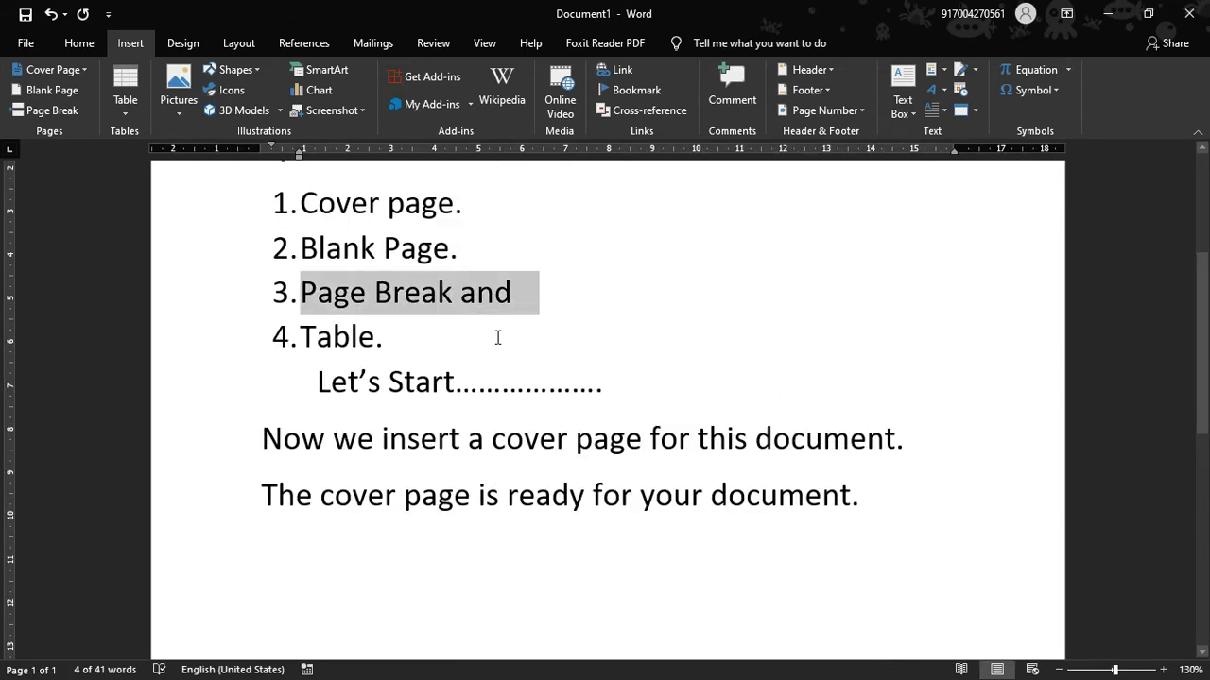
pyautogui.click(903, 508)
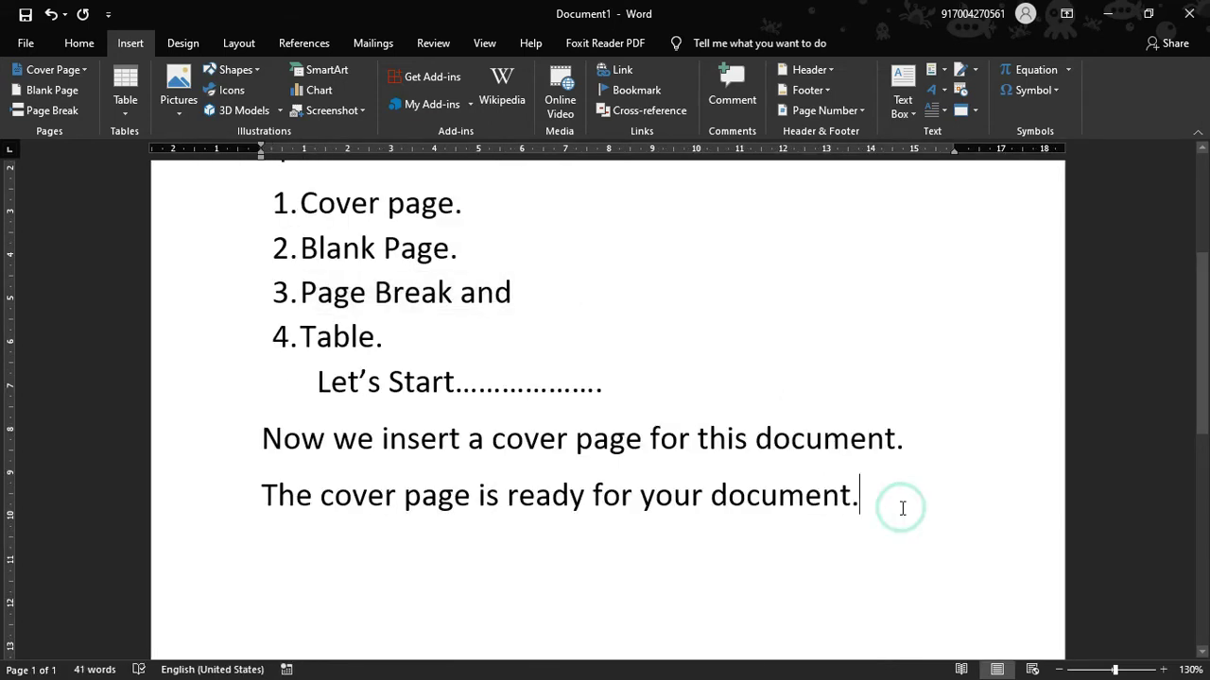
pyautogui.press('Return')
pyautogui.write('I want to ')
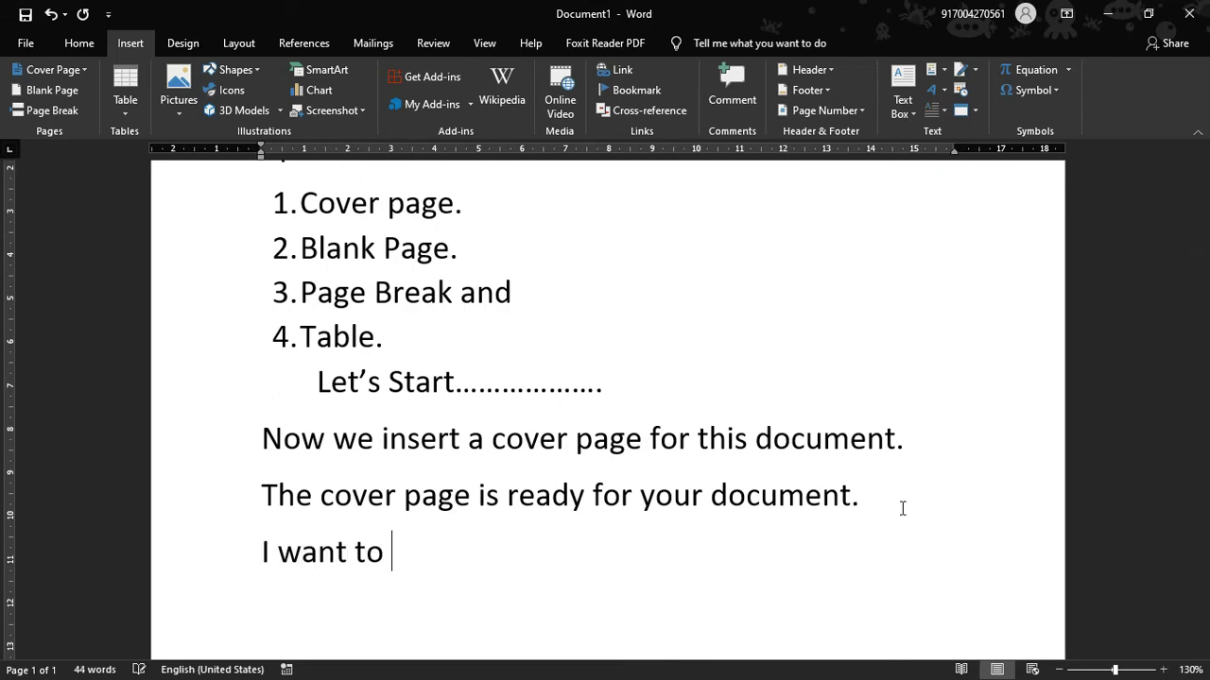
pyautogui.write('break ')
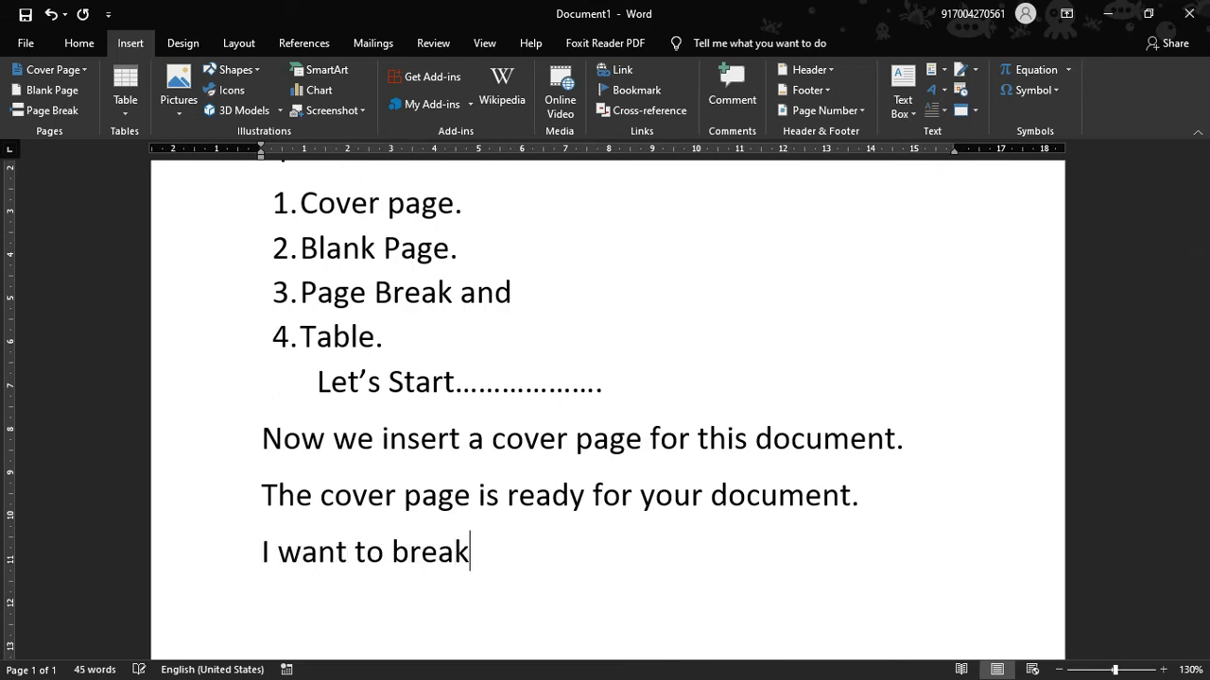
pyautogui.write('from the cursor position')
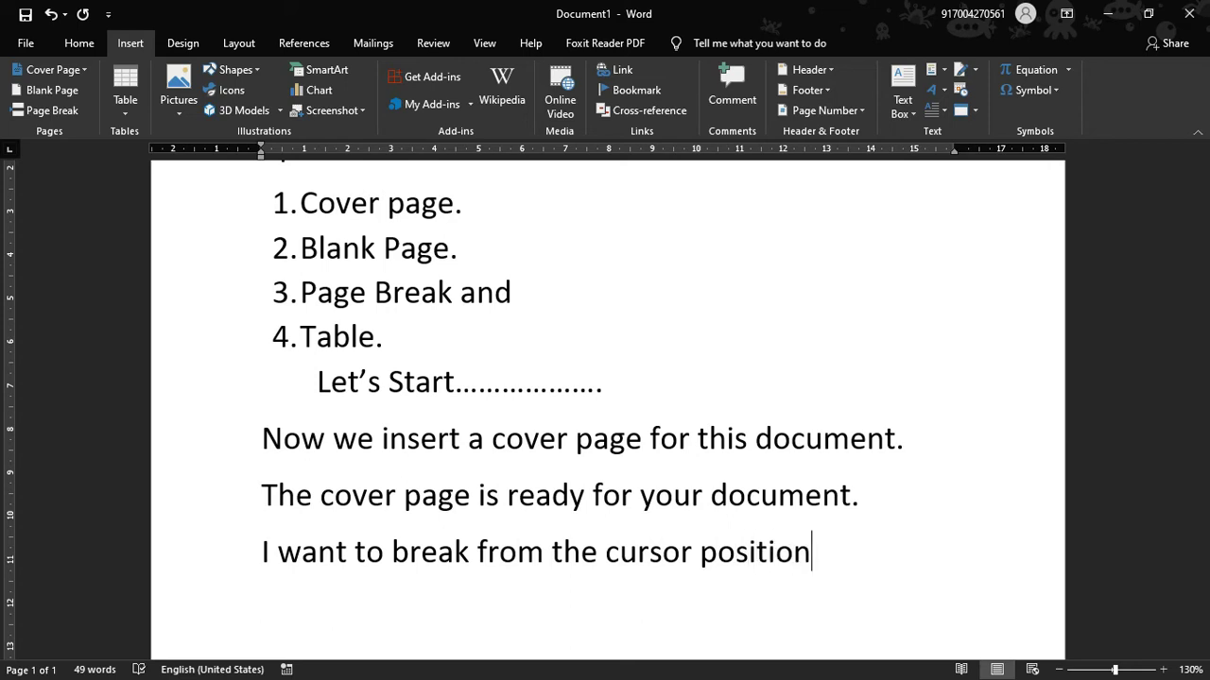
pyautogui.write('.')
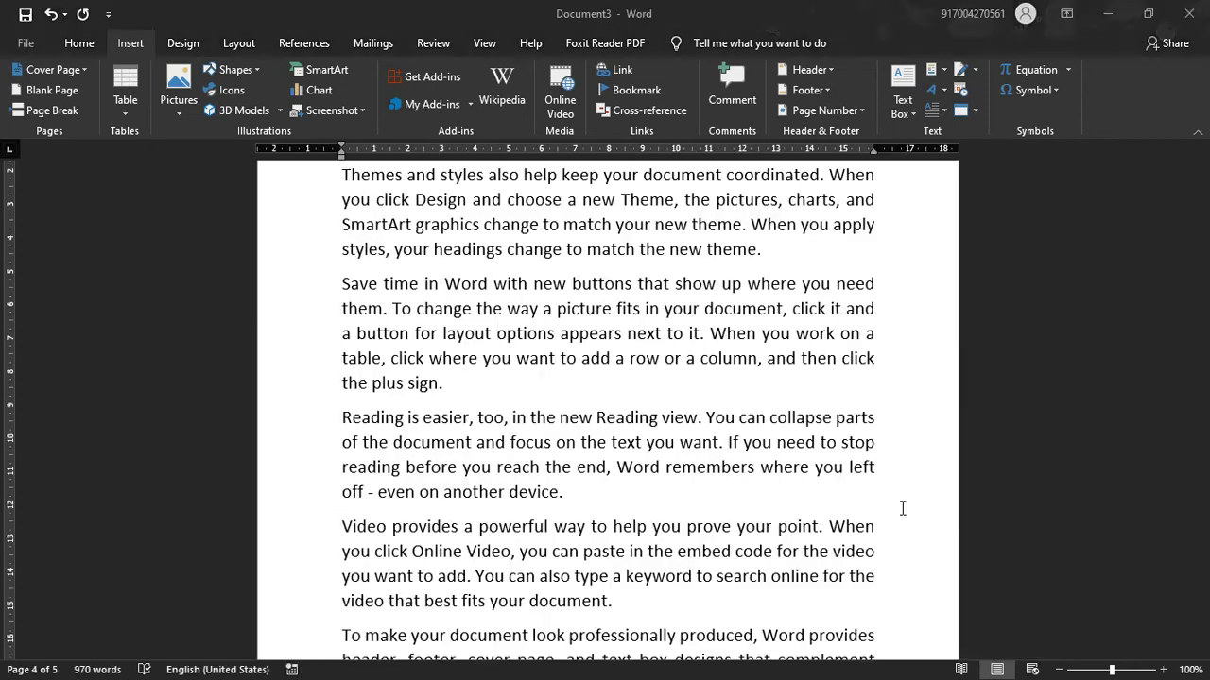
# - Insert a page break before 'options', then note in Document1 that it splits the page
pyautogui.click(43, 111)
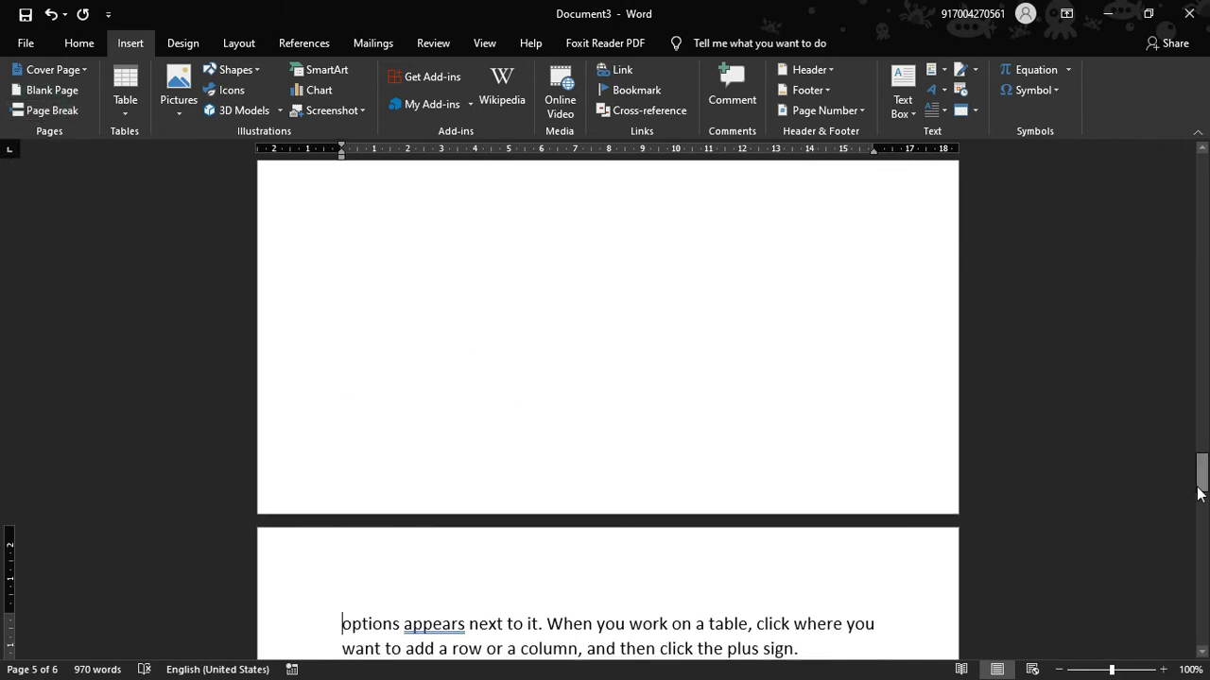
pyautogui.moveTo(1200, 492); pyautogui.dragTo(1201, 444)
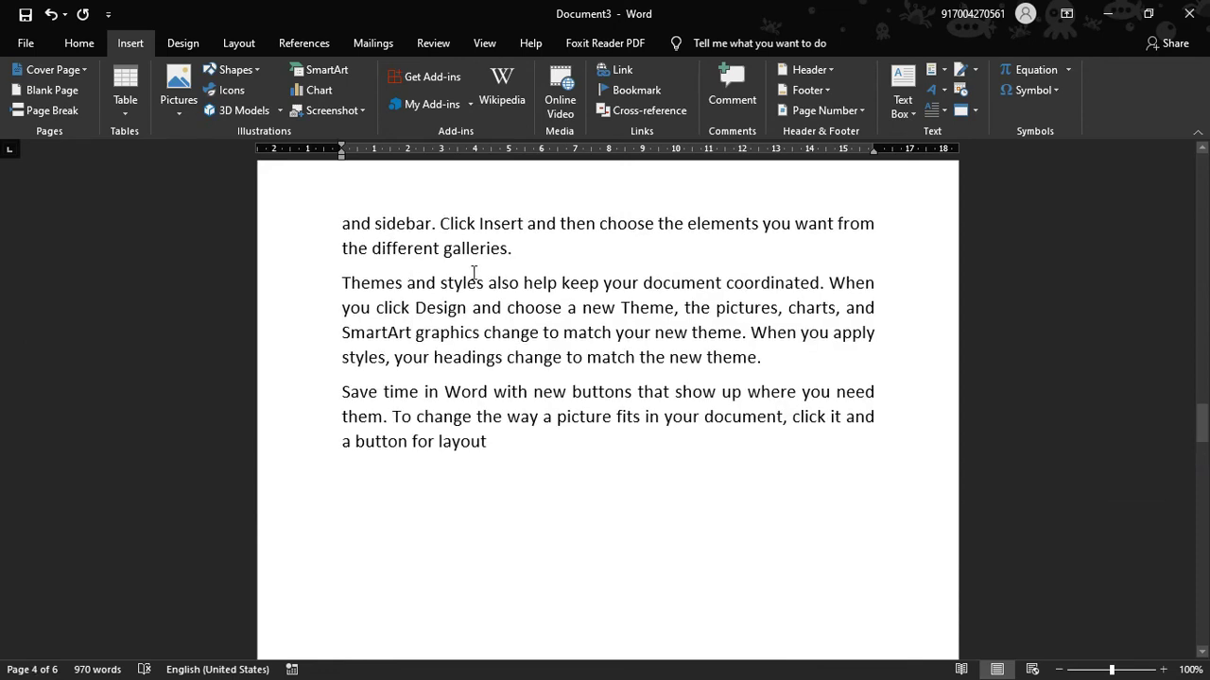
pyautogui.moveTo(1201, 426); pyautogui.dragTo(1202, 488)
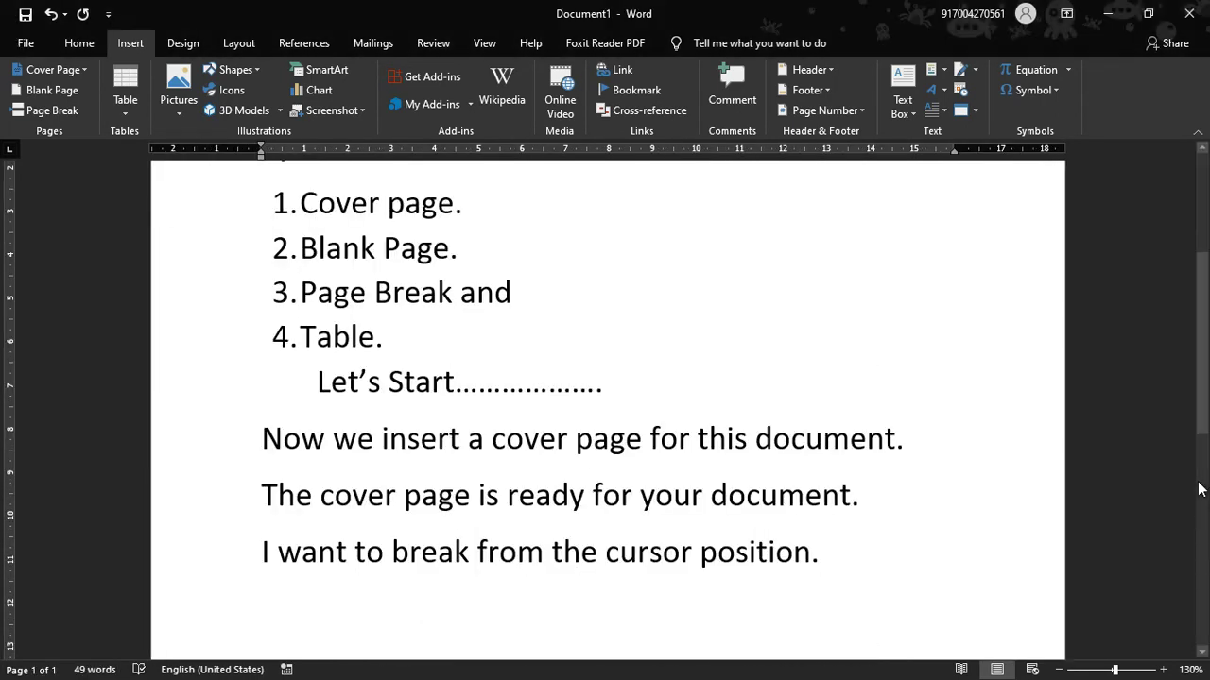
pyautogui.press('Return')
pyautogui.write('the page is divided into')
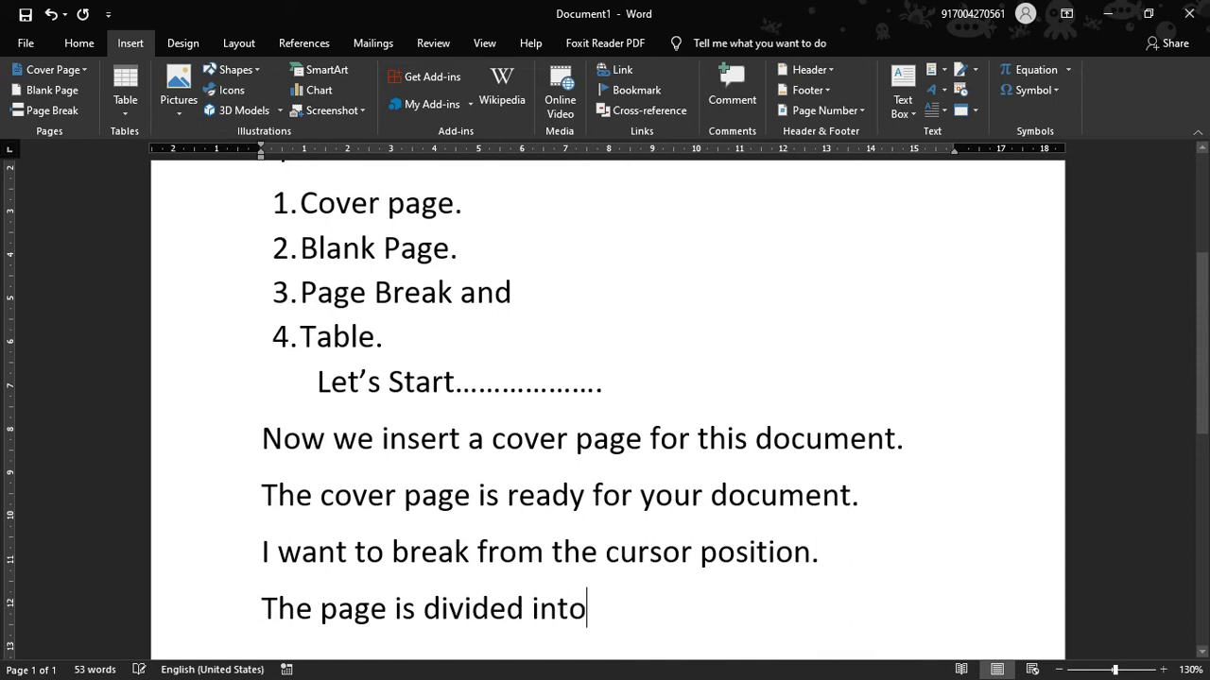
pyautogui.write('two pa')
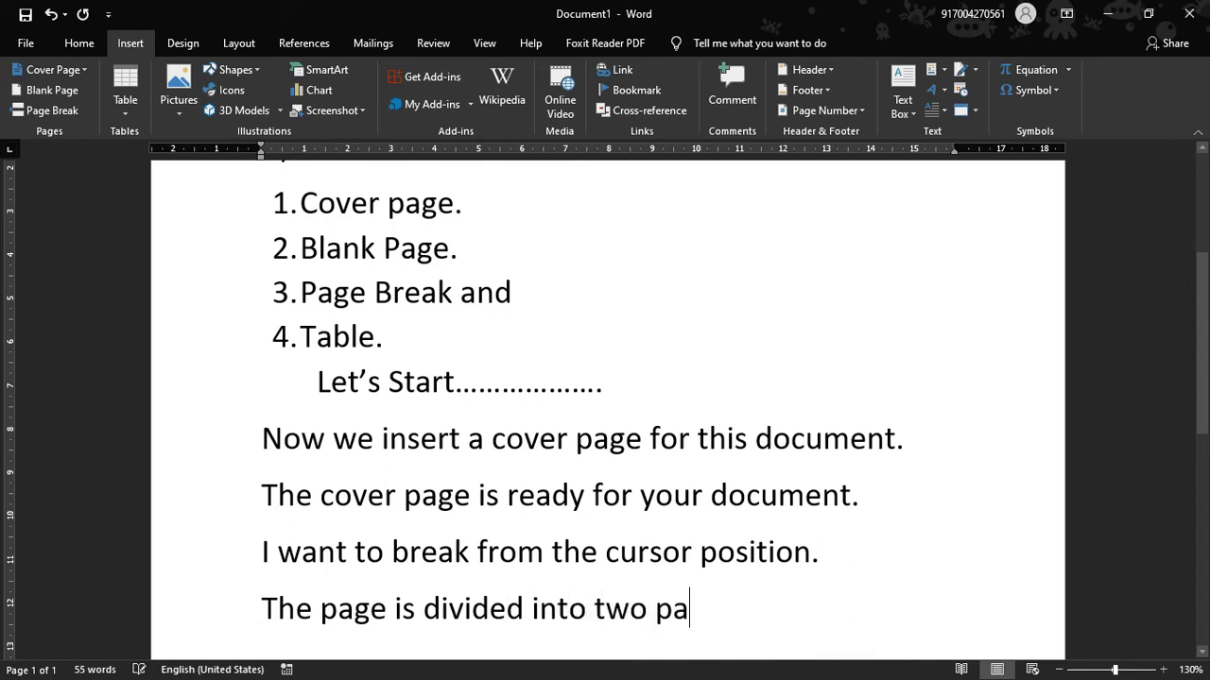
pyautogui.write('ges fromcursorpo')
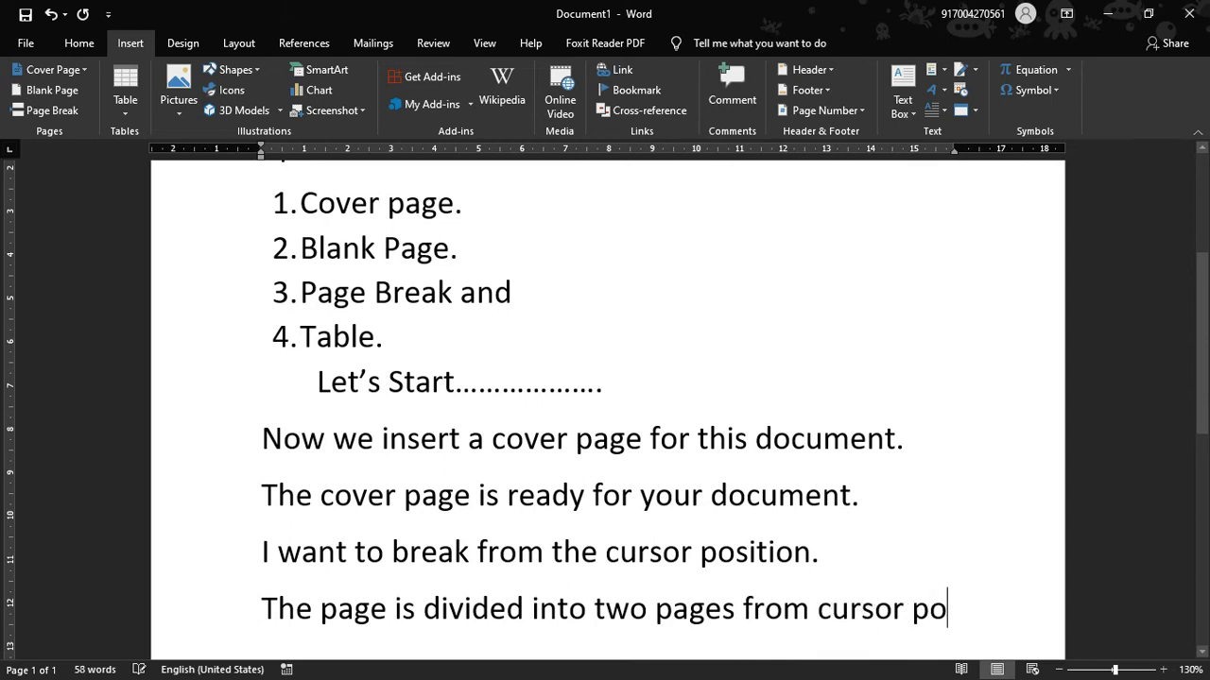
pyautogui.write('int.')
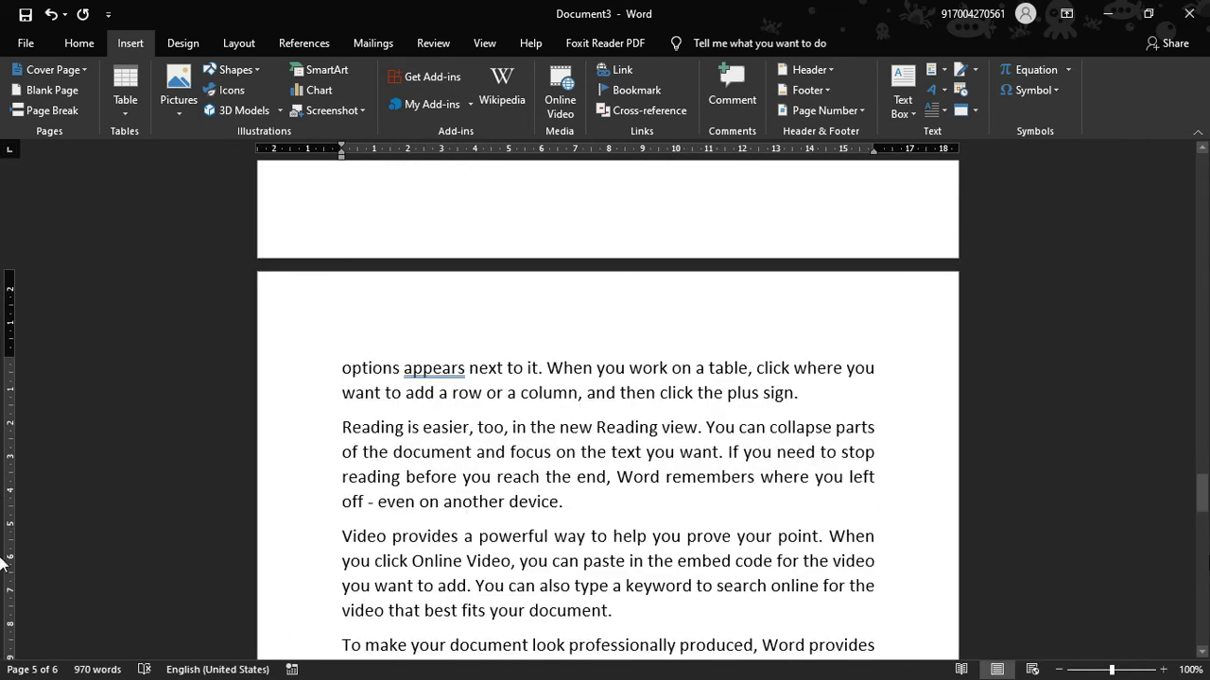
# - Select 'Table.' in Document1's list item 4, then switch over to Document3
pyautogui.moveTo(1202, 504)
pyautogui.mouseDown()
pyautogui.moveTo(1204, 202)
pyautogui.moveTo(1161, 464)
pyautogui.moveTo(1167, 677)
pyautogui.mouseUp()
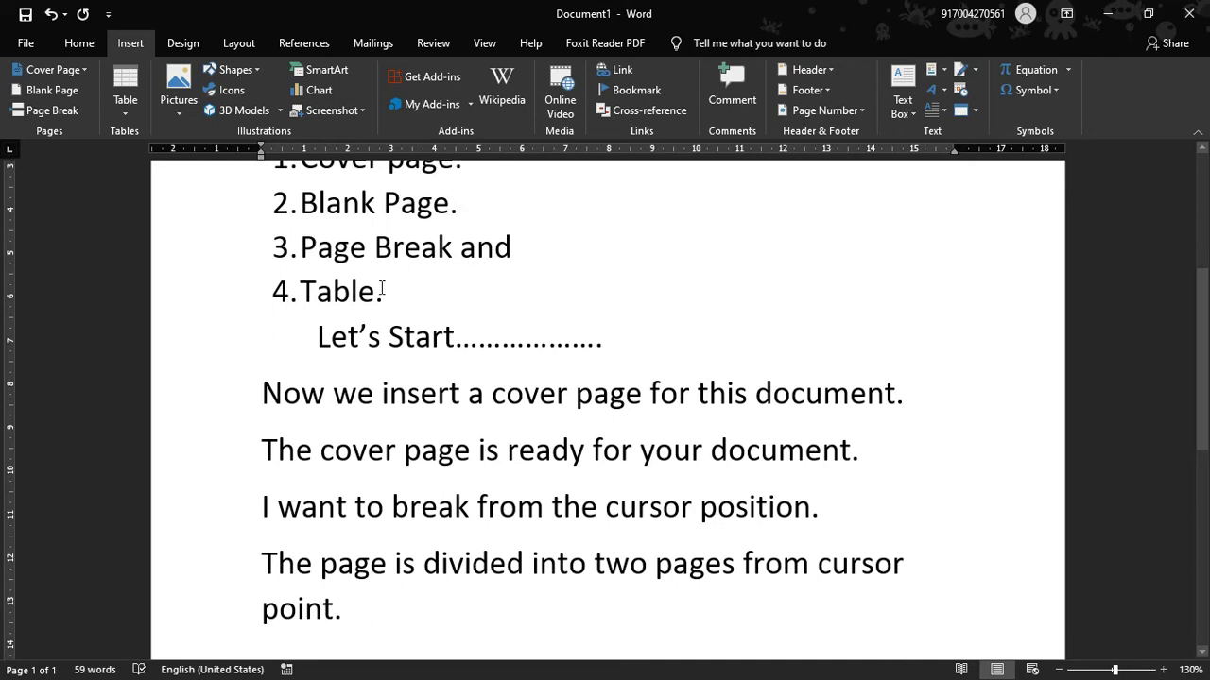
pyautogui.moveTo(303, 293); pyautogui.dragTo(396, 294)
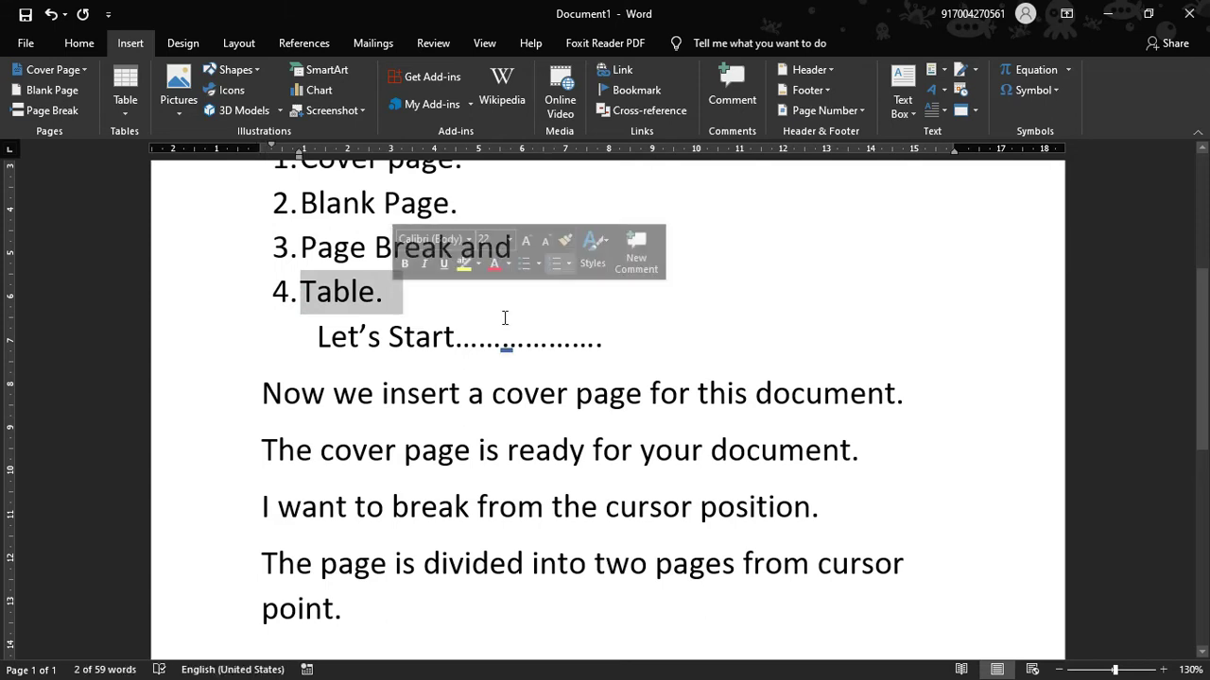
pyautogui.hotkey('alt', 'Tab')
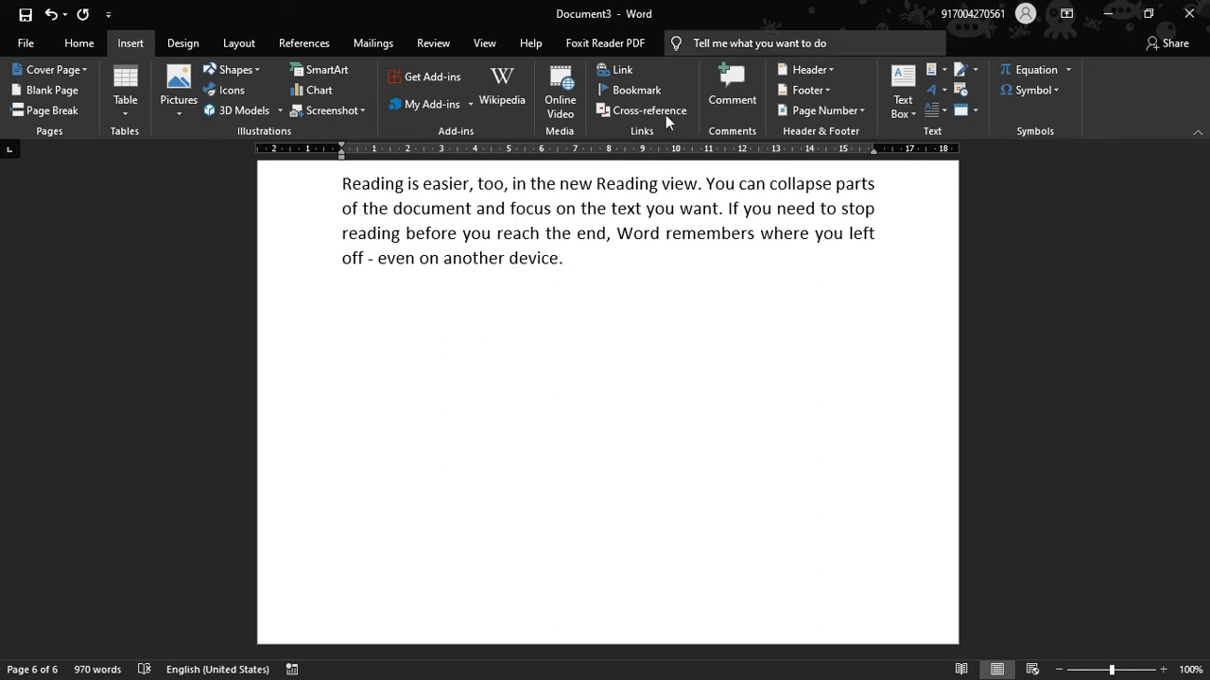
# - Select all of Document3's text using Home > Select > Select All
pyautogui.click(83, 43)
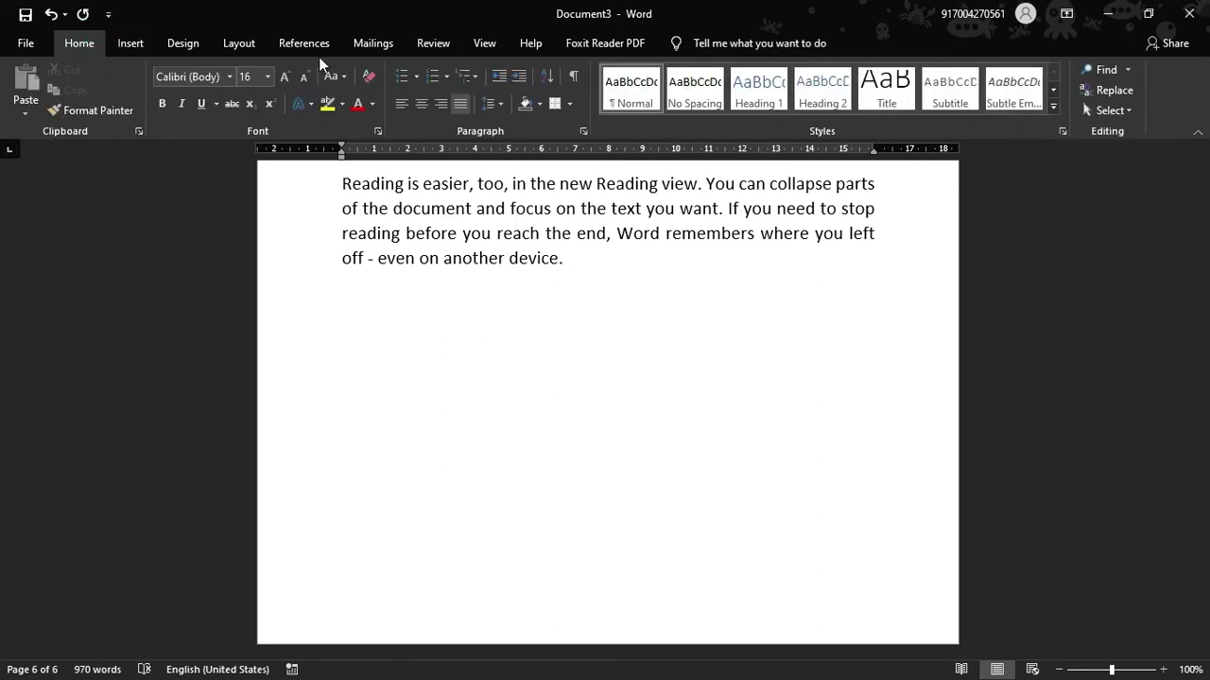
pyautogui.click(1108, 110)
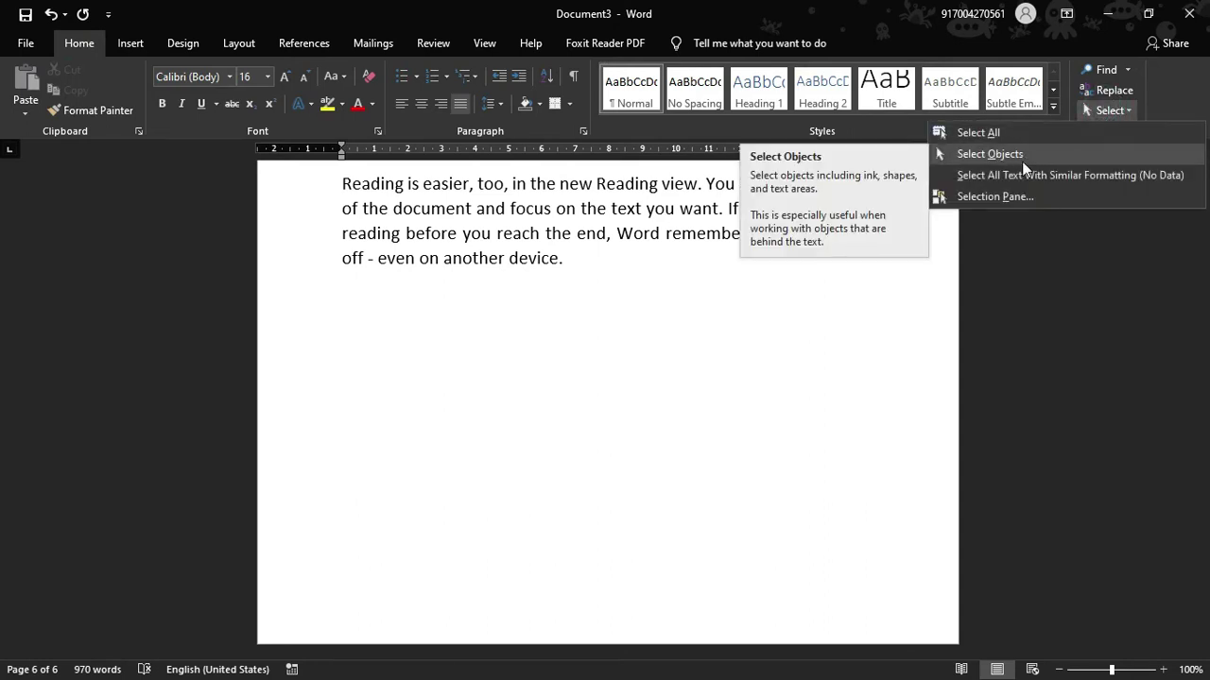
pyautogui.click(978, 132)
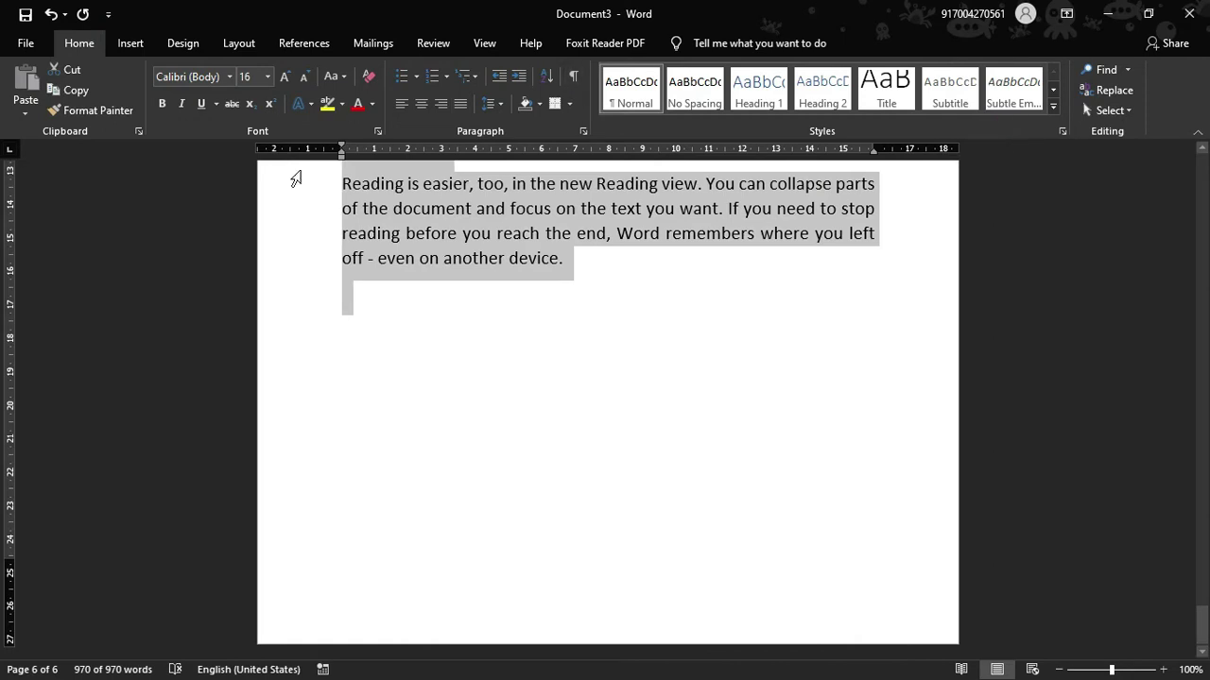
# - Type a note below the paragraph about pressing Ctrl+A and Delete
pyautogui.click(419, 320)
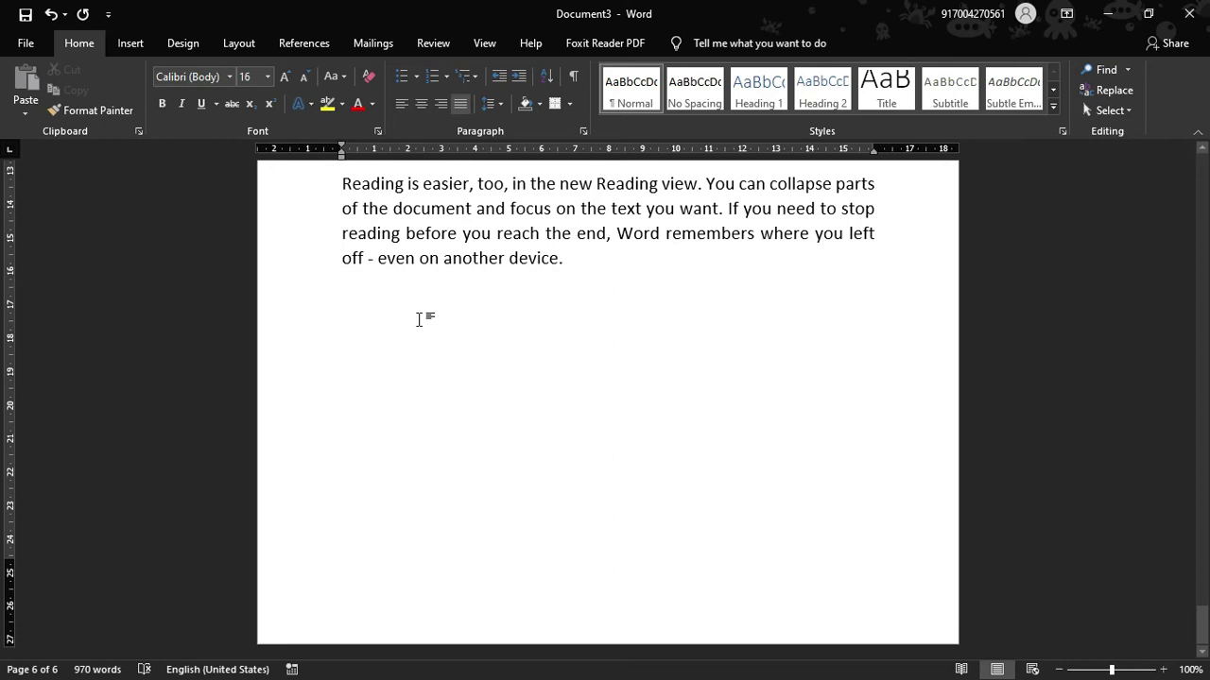
pyautogui.write('Pre')
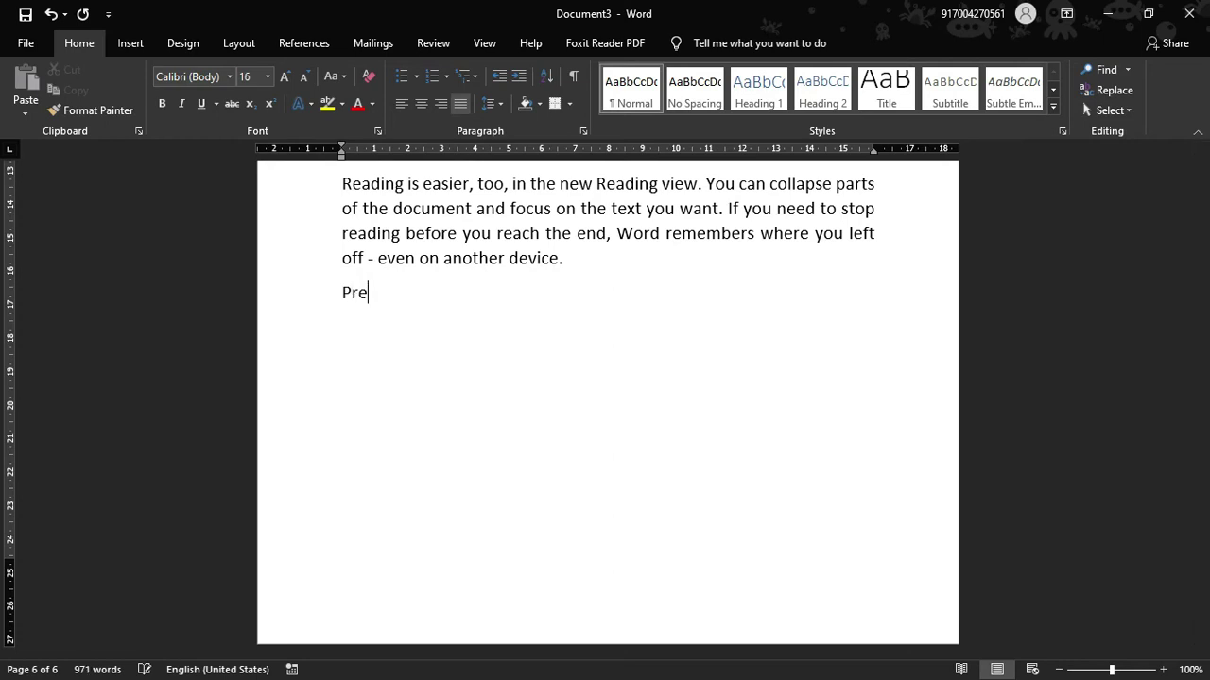
pyautogui.write('Ct')
pyautogui.write('l+ A')
pyautogui.write('nd')
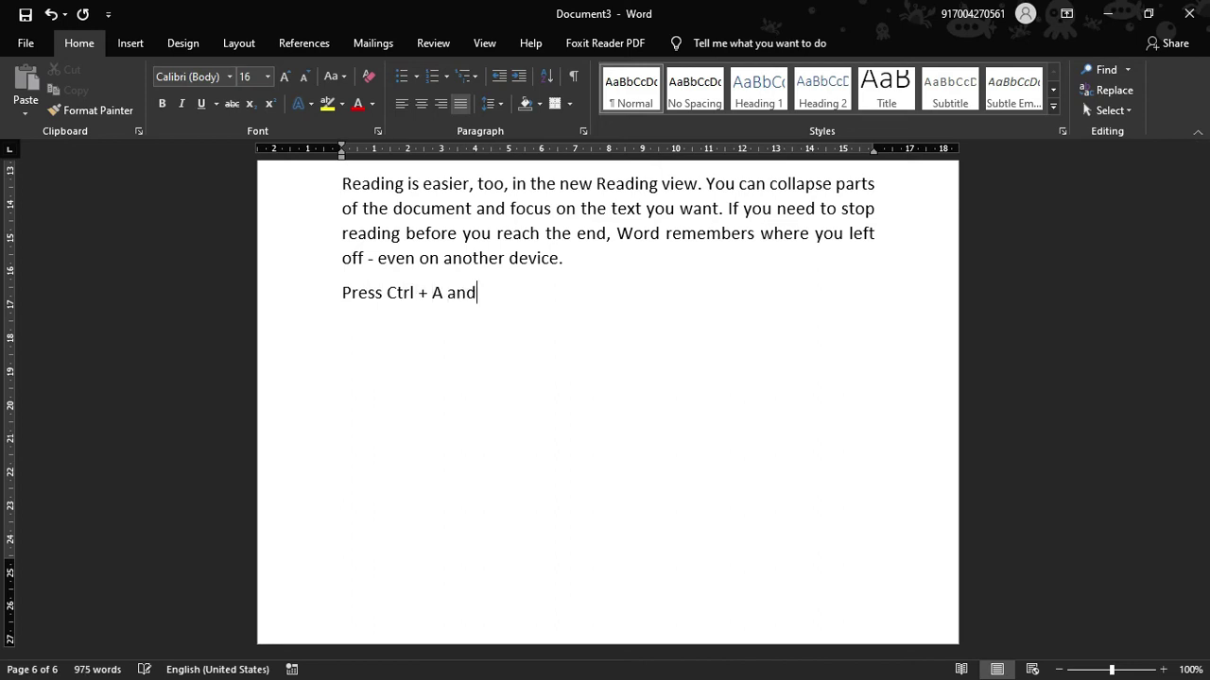
pyautogui.write('Press De')
pyautogui.write('fro')
pyautogui.press('BackSpace')
pyautogui.press('BackSpace')
pyautogui.write('or Delete')
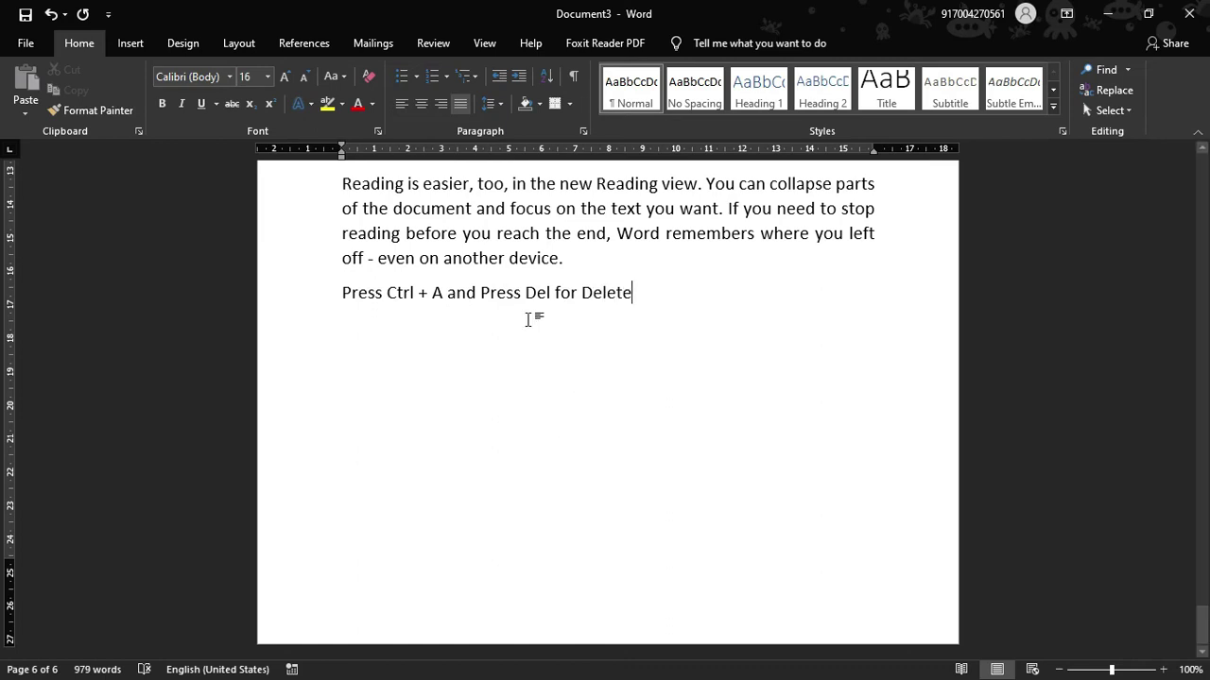
# - Clear Document3 with Ctrl+A and Delete, leaving one empty page
pyautogui.hotkey('ctrl', 'a')
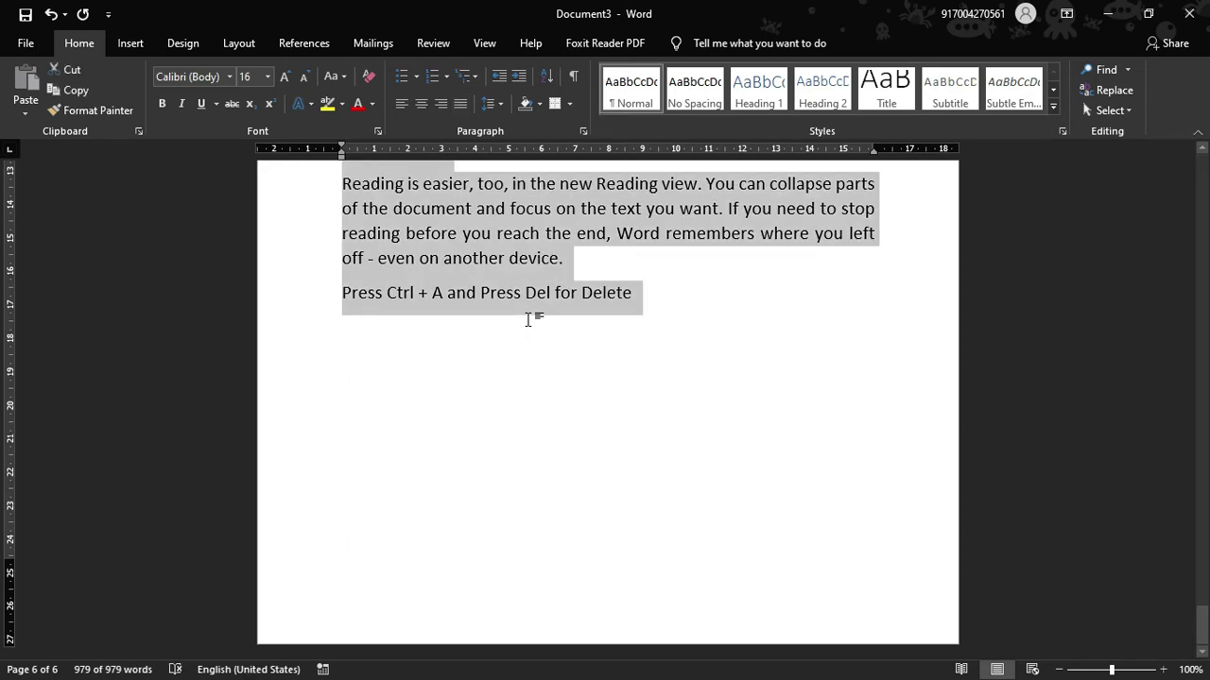
pyautogui.press('Delete')
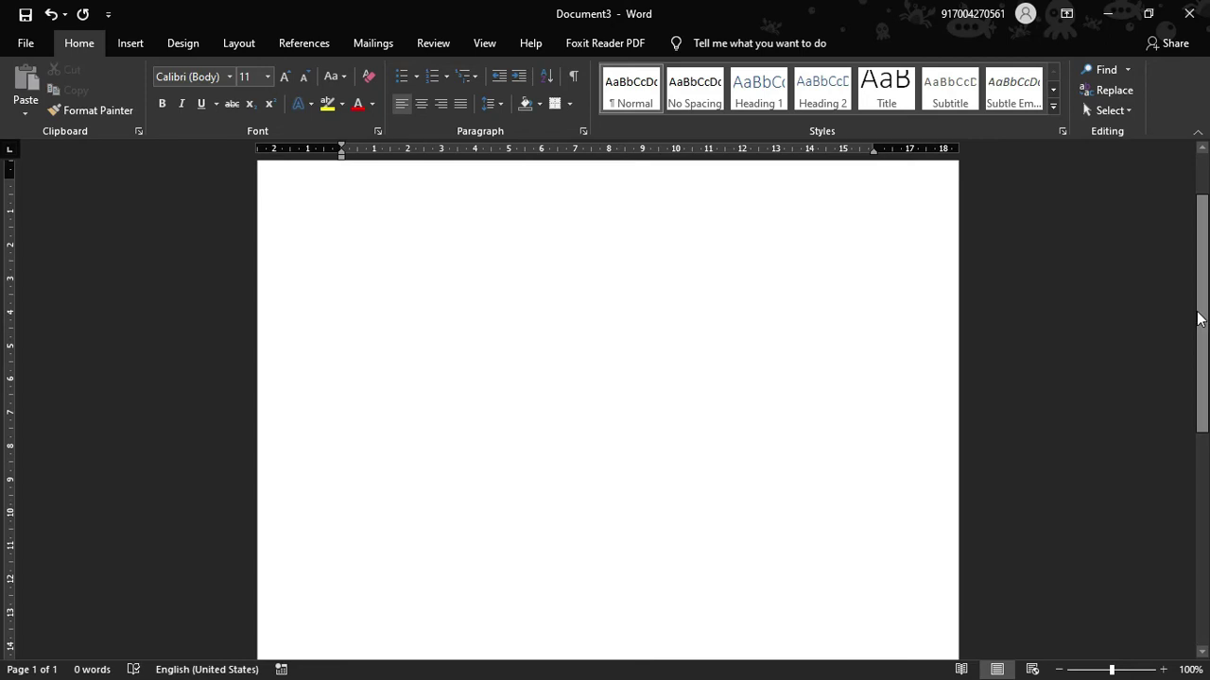
pyautogui.moveTo(1197, 318); pyautogui.dragTo(1200, 489)
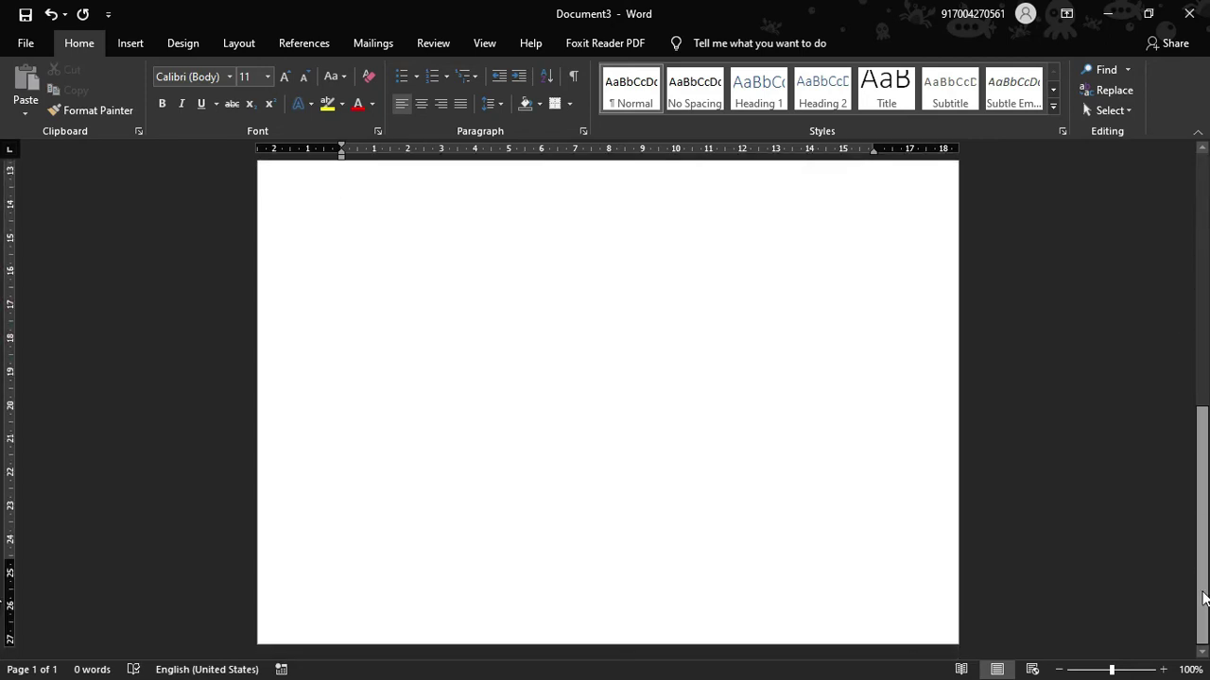
pyautogui.scroll(5, 2, 378)
pyautogui.scroll(1, 1, 284)
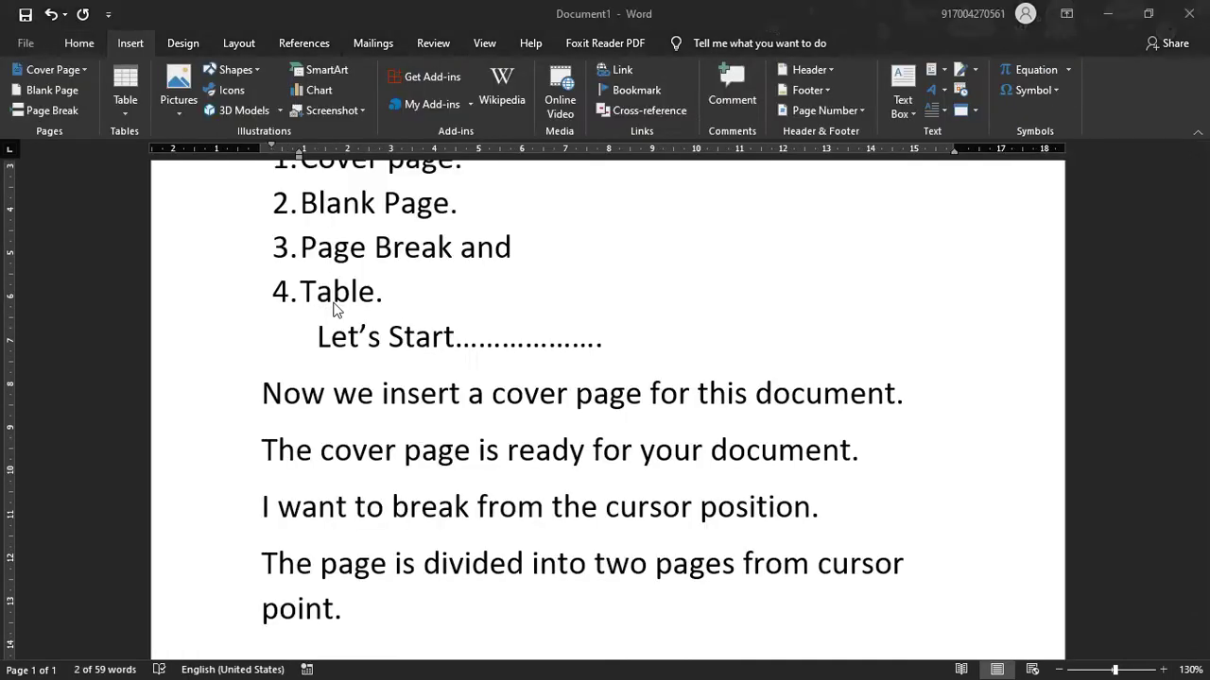
# - Add the line 'Now we have to insert a table to hold data of 10 students.' after 'point.'
pyautogui.tripleClick(332, 301)
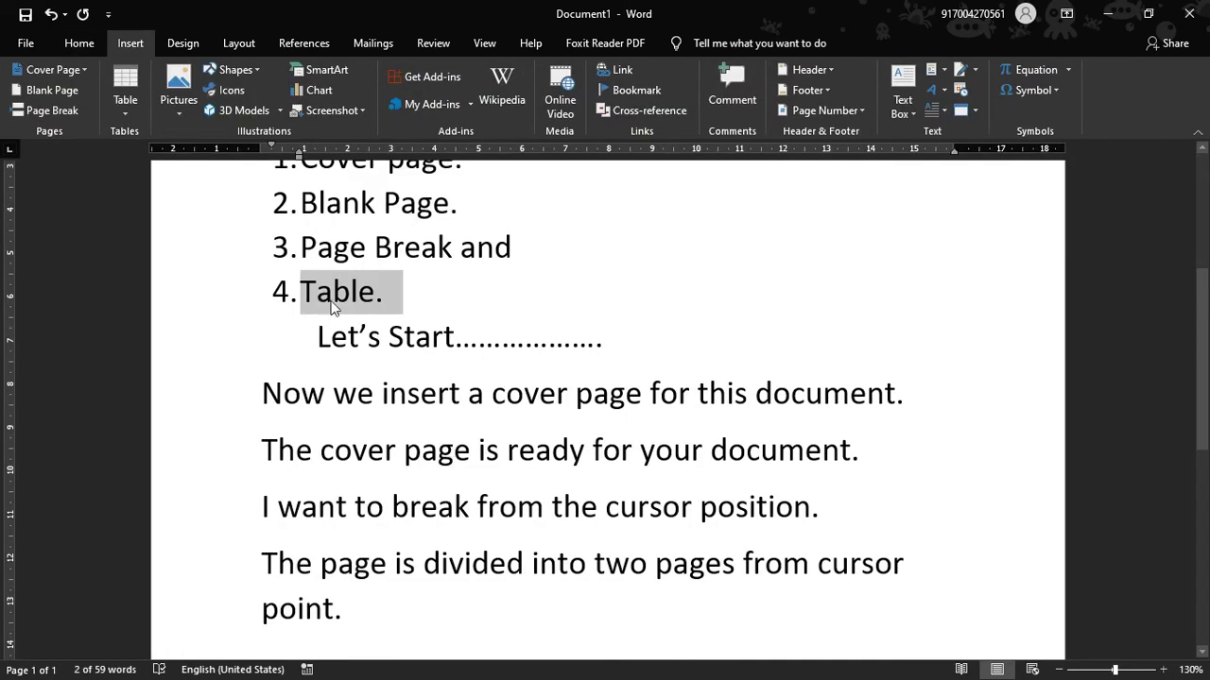
pyautogui.click(365, 613)
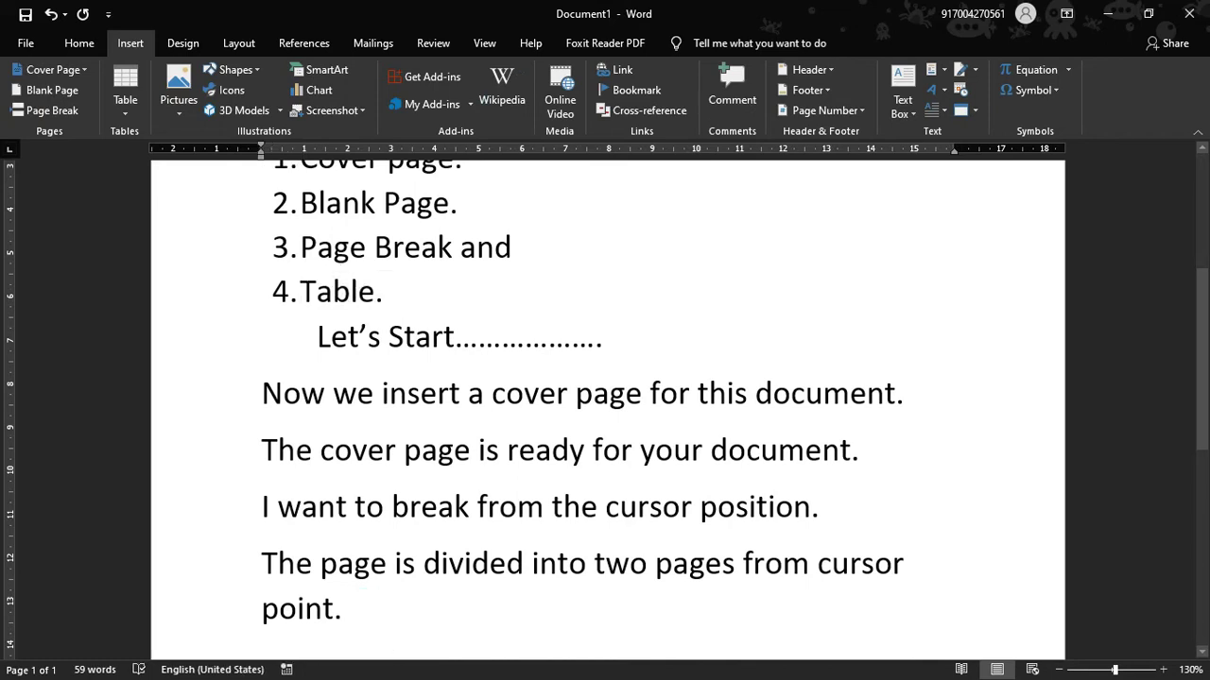
pyautogui.press('Return')
pyautogui.write('Now we have to insert a table to ')
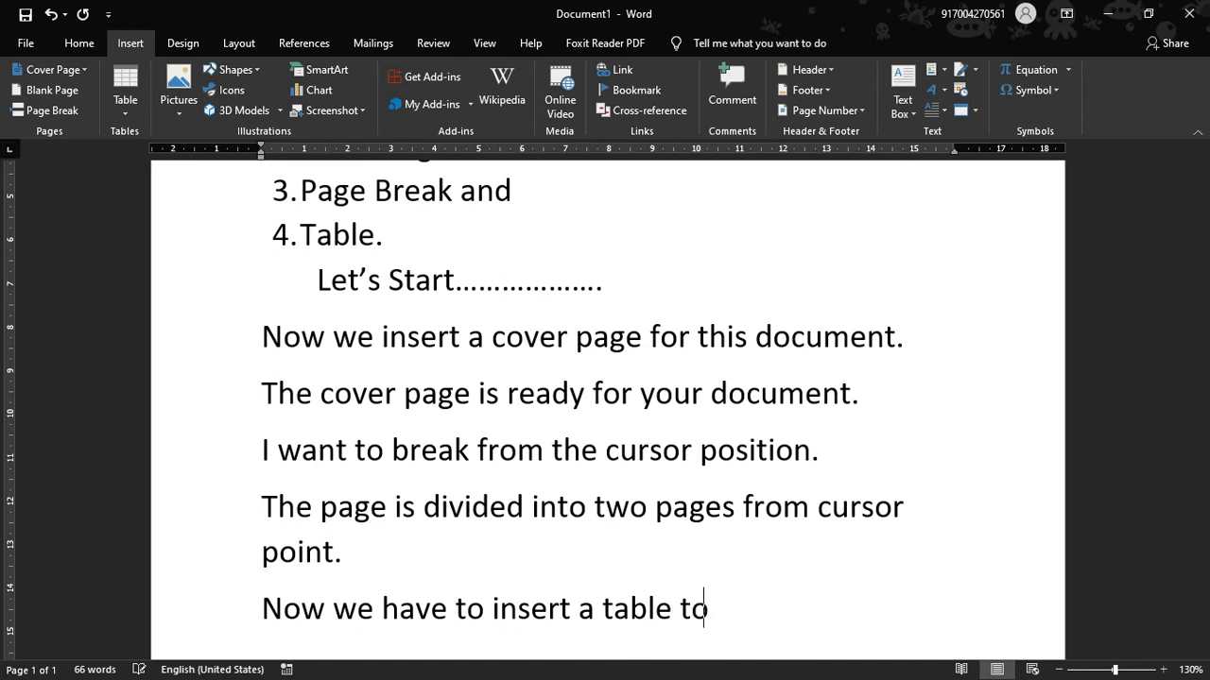
pyautogui.write('hold')
pyautogui.press('BackSpace')
pyautogui.write('ld data ')
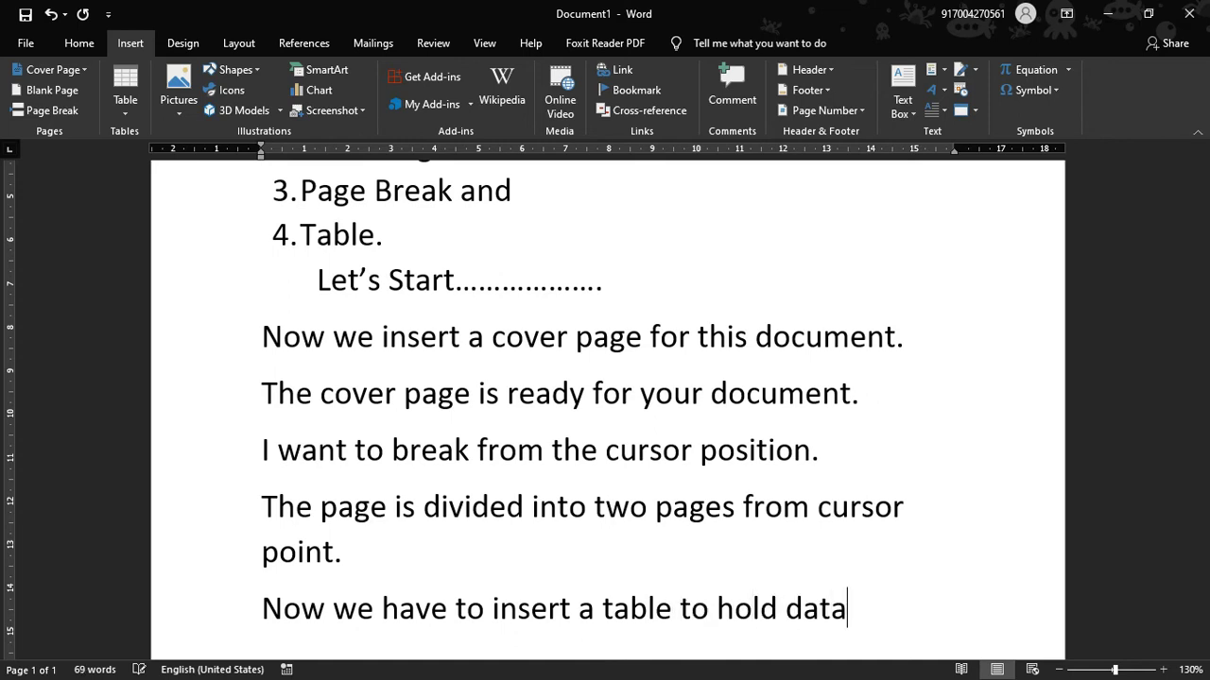
pyautogui.write('of ')
pyautogui.write('10 s')
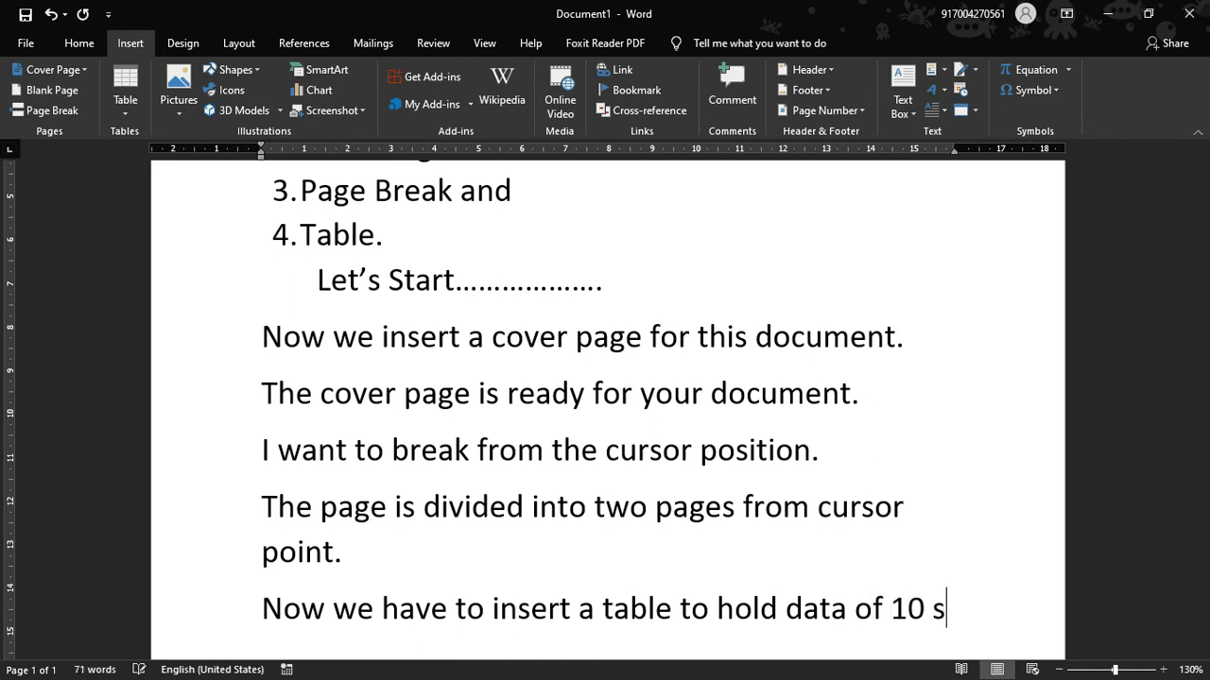
pyautogui.write('tudents')
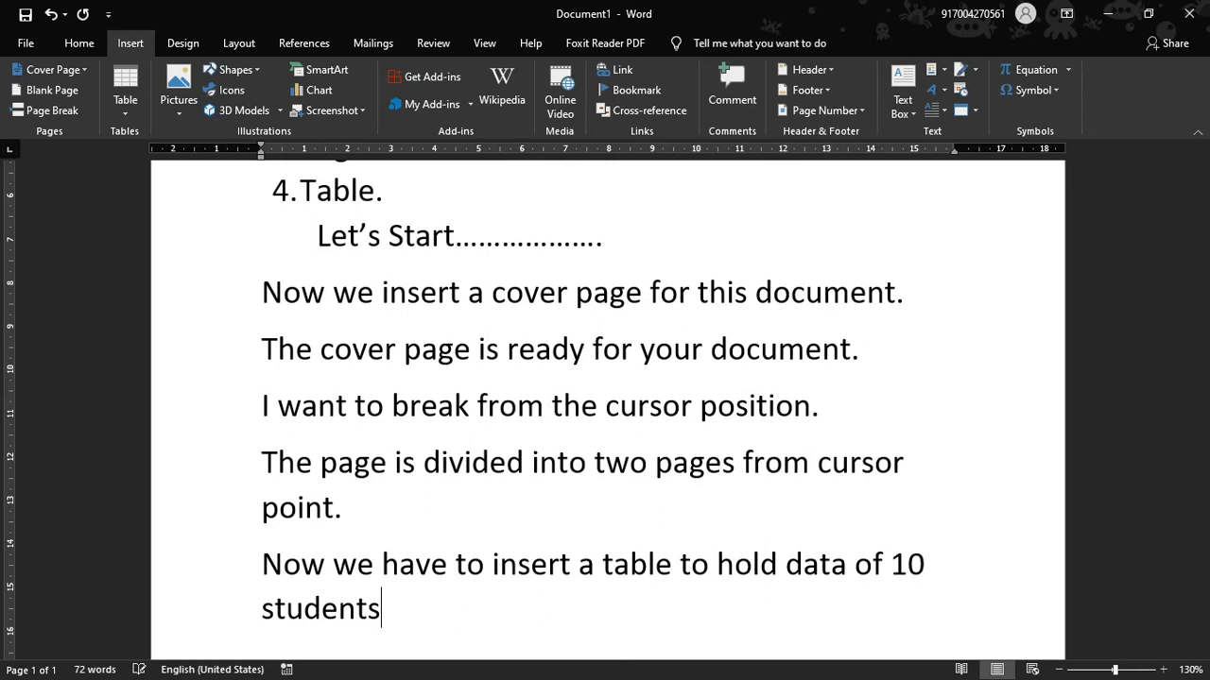
pyautogui.write('.')
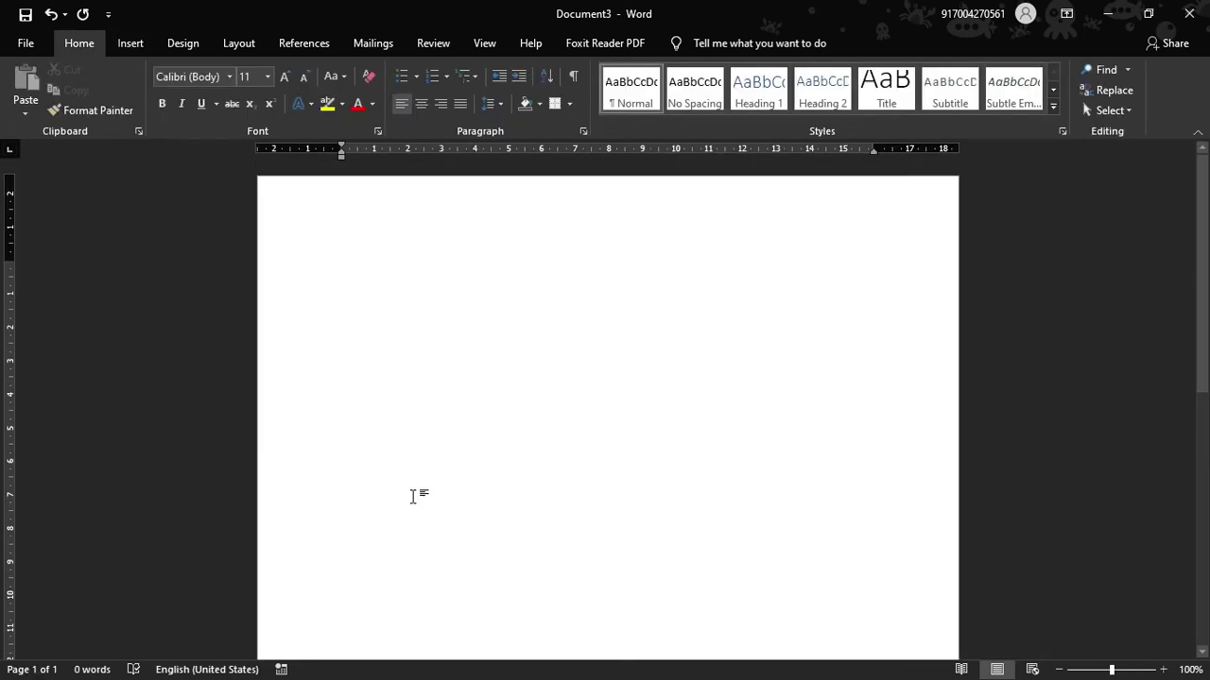
# - Insert a table of 5 columns and 12 rows through the Insert Table dialog
pyautogui.click(126, 43)
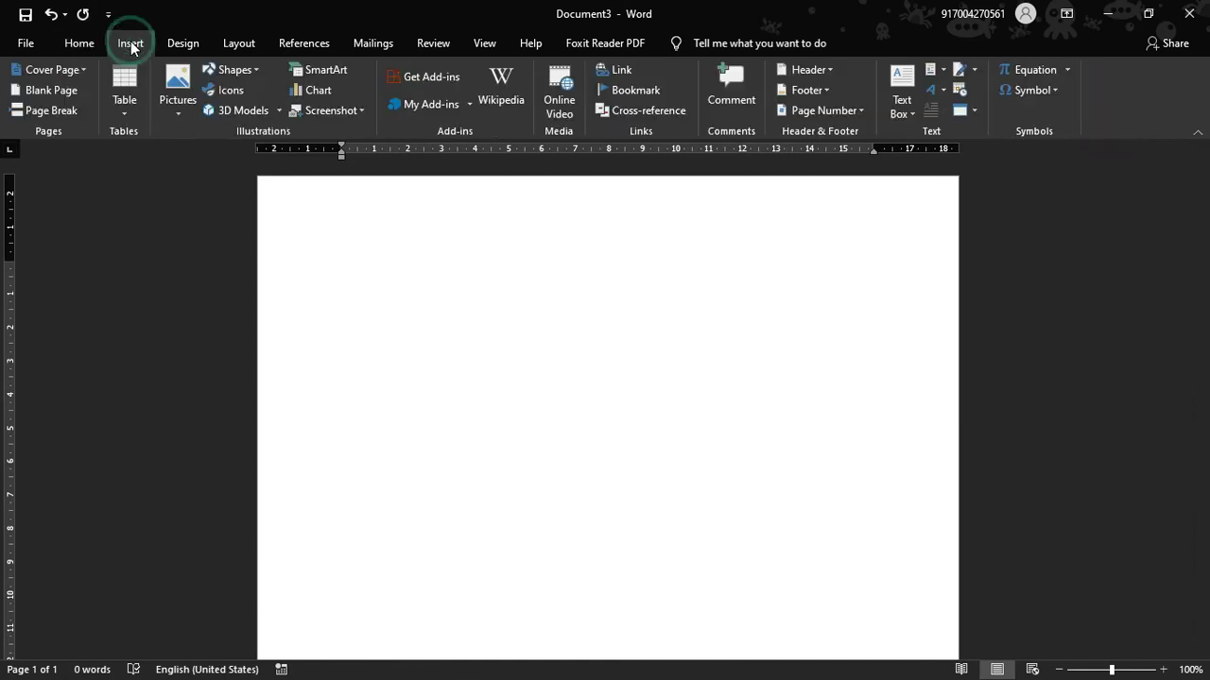
pyautogui.click(132, 110)
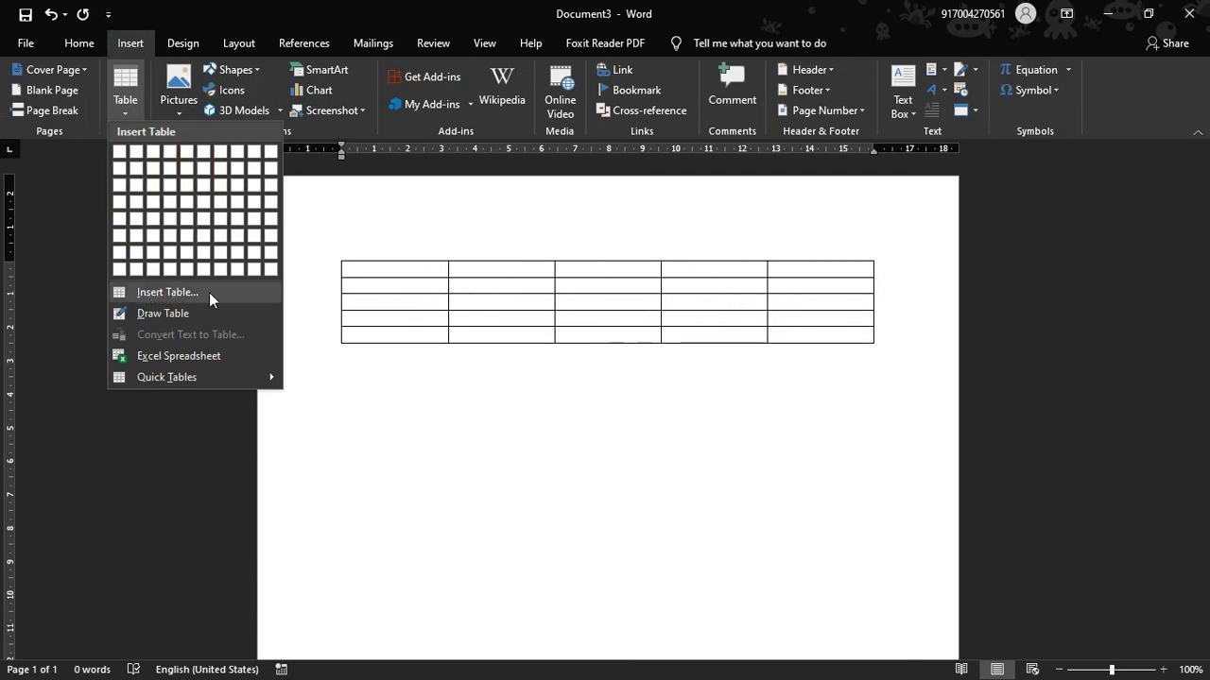
pyautogui.click(181, 293)
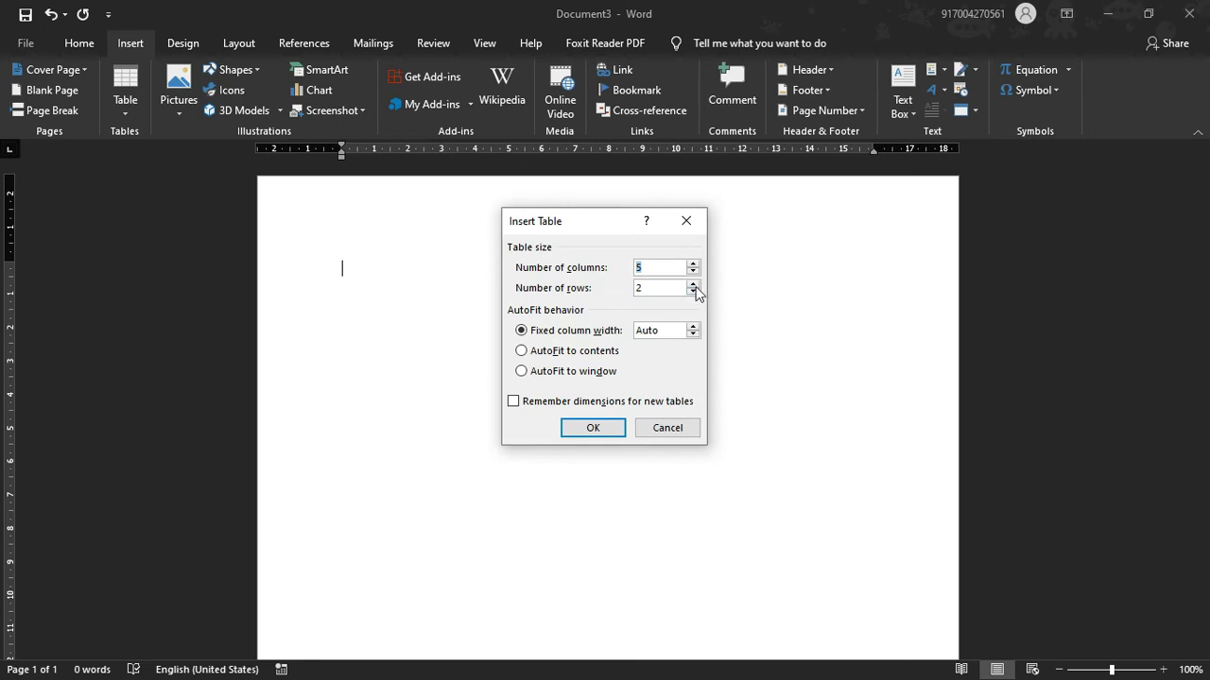
pyautogui.click(694, 284)
pyautogui.click(693, 283)
pyautogui.click(692, 283)
pyautogui.click(694, 284)
pyautogui.click(693, 283)
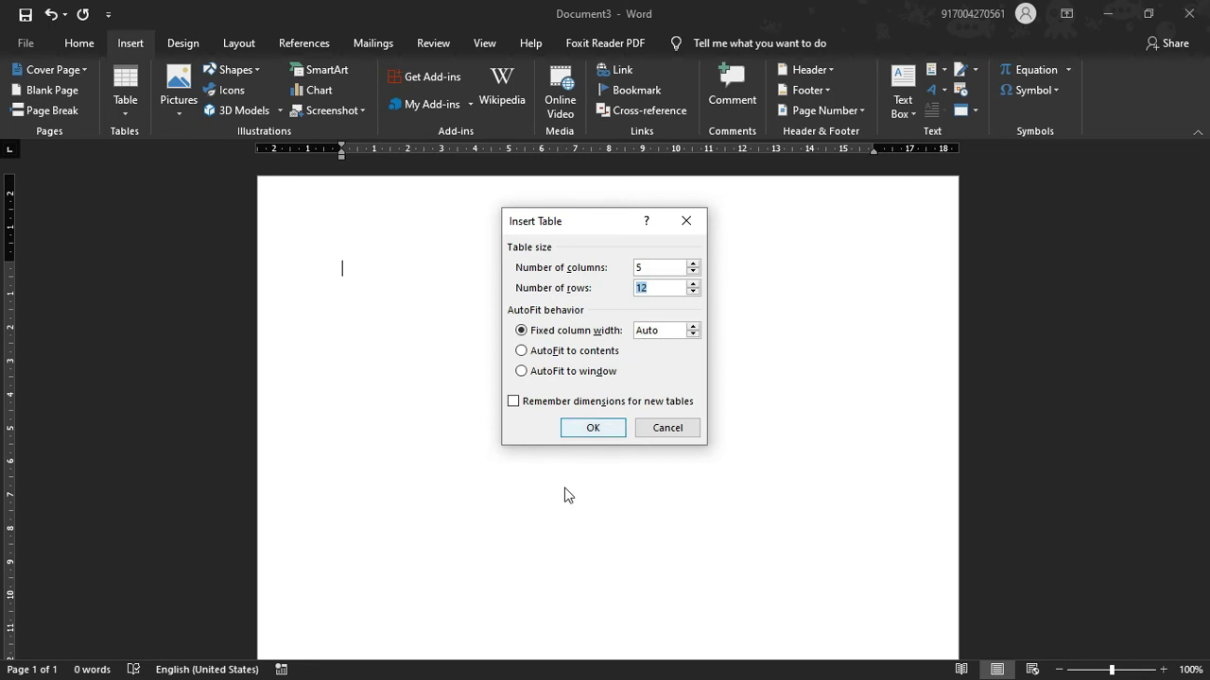
pyautogui.click(571, 428)
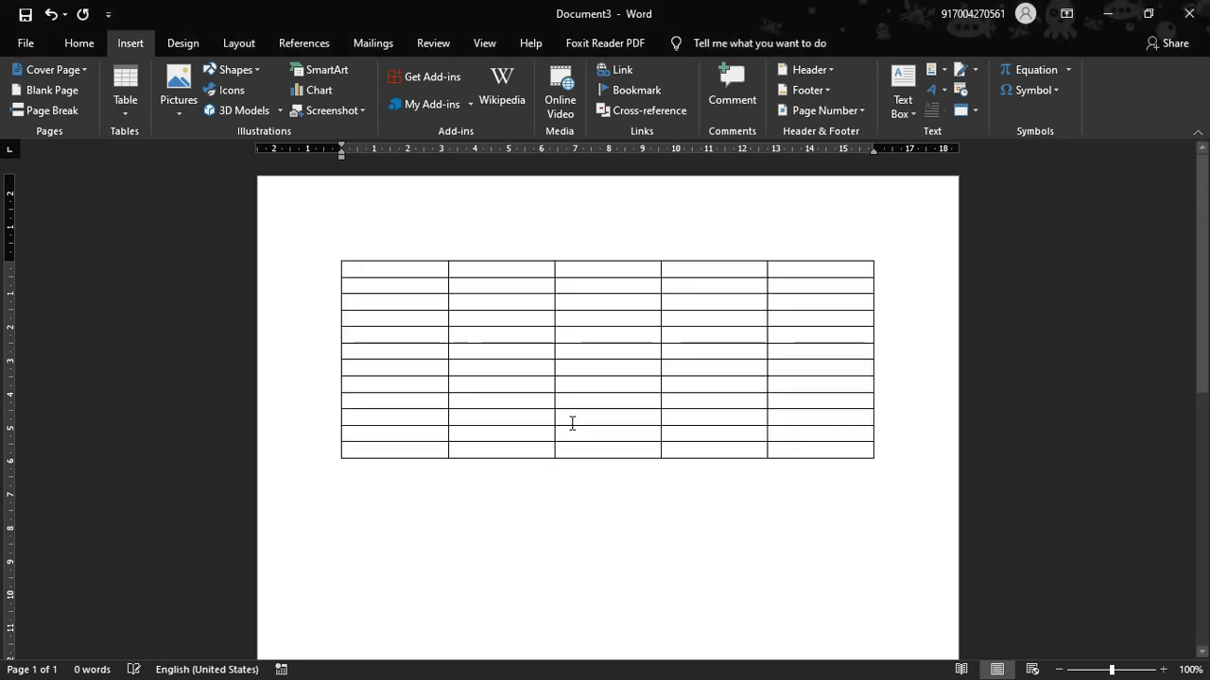
# - Stretch the new table taller down the page and select its top row
pyautogui.moveTo(570, 425); pyautogui.dragTo(719, 432)
pyautogui.click(969, 527)
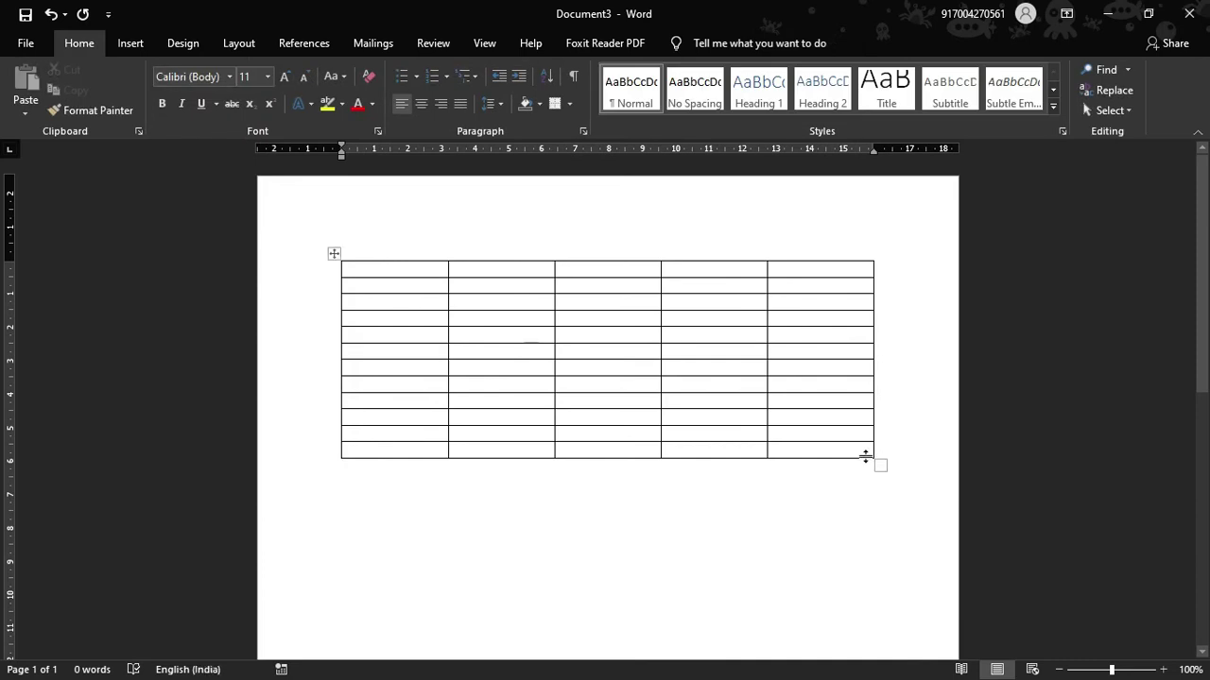
pyautogui.click(884, 465)
pyautogui.moveTo(883, 466); pyautogui.dragTo(872, 596)
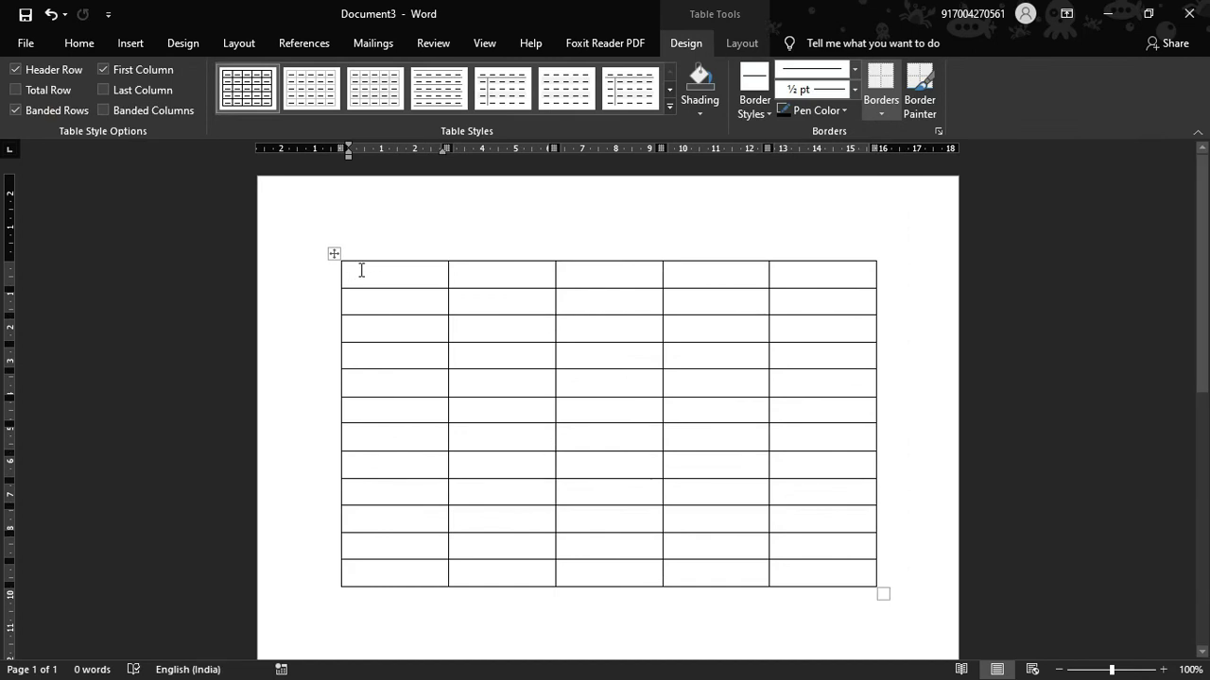
pyautogui.moveTo(361, 270); pyautogui.dragTo(816, 287)
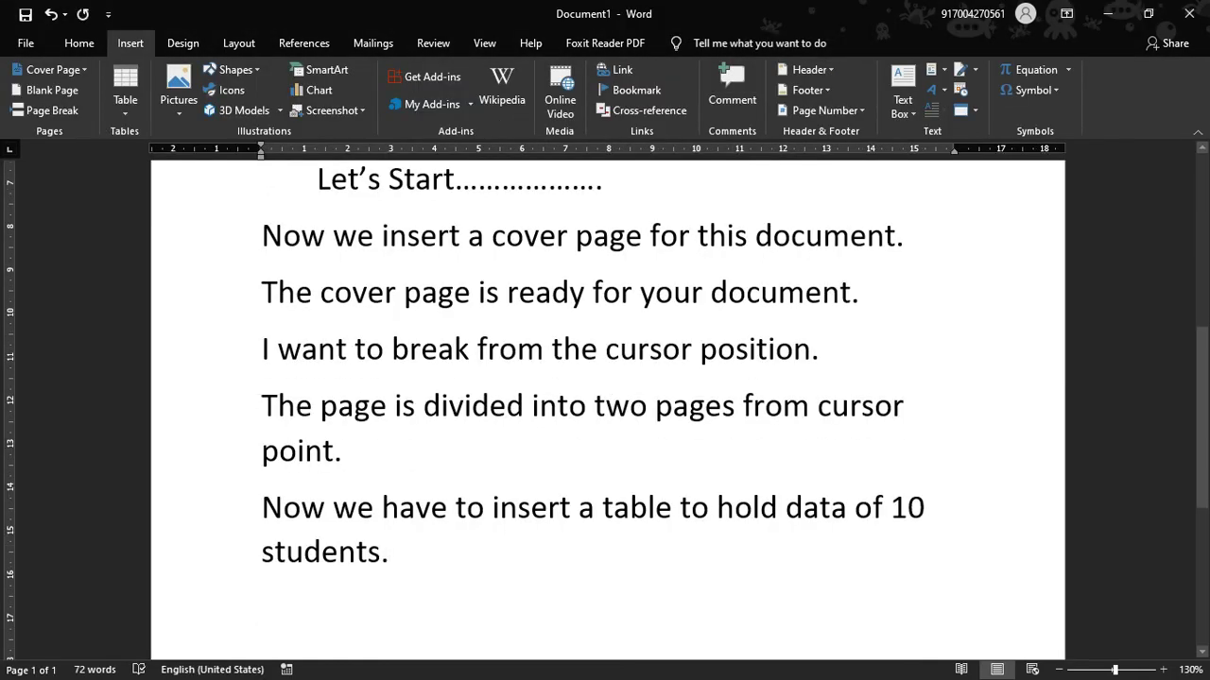
# - Type the note 'Select cells.' and bring up the table layout commands
pyautogui.write('Selec ')
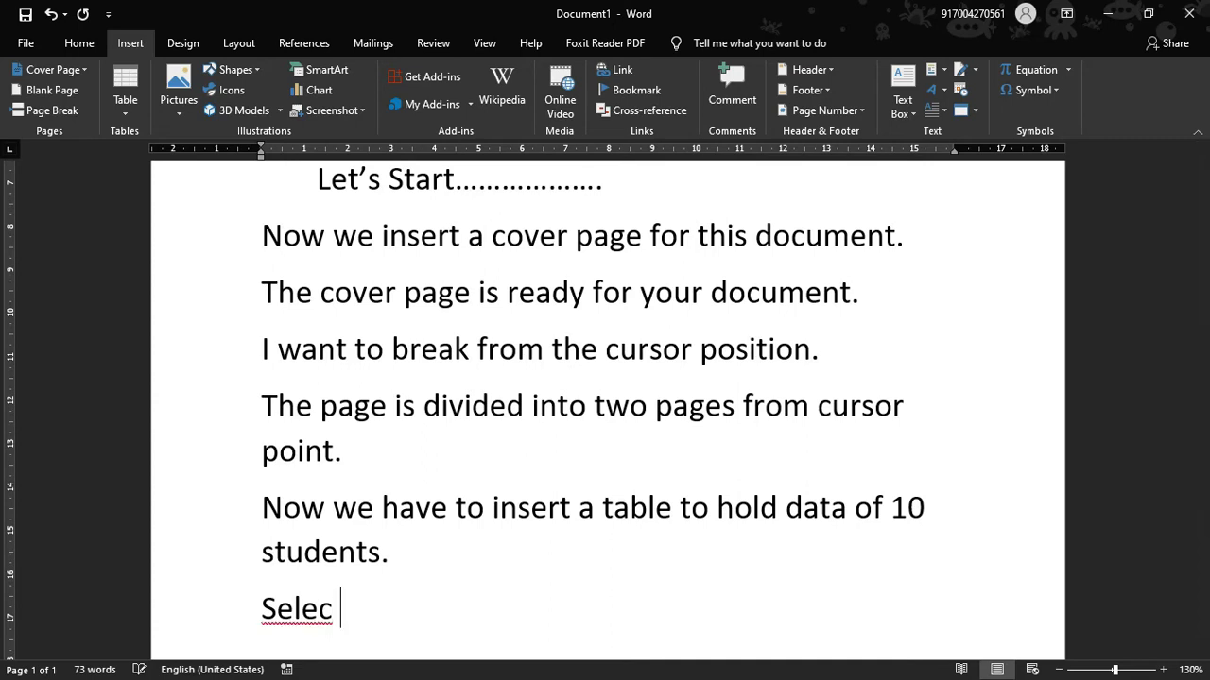
pyautogui.write(' cells.')
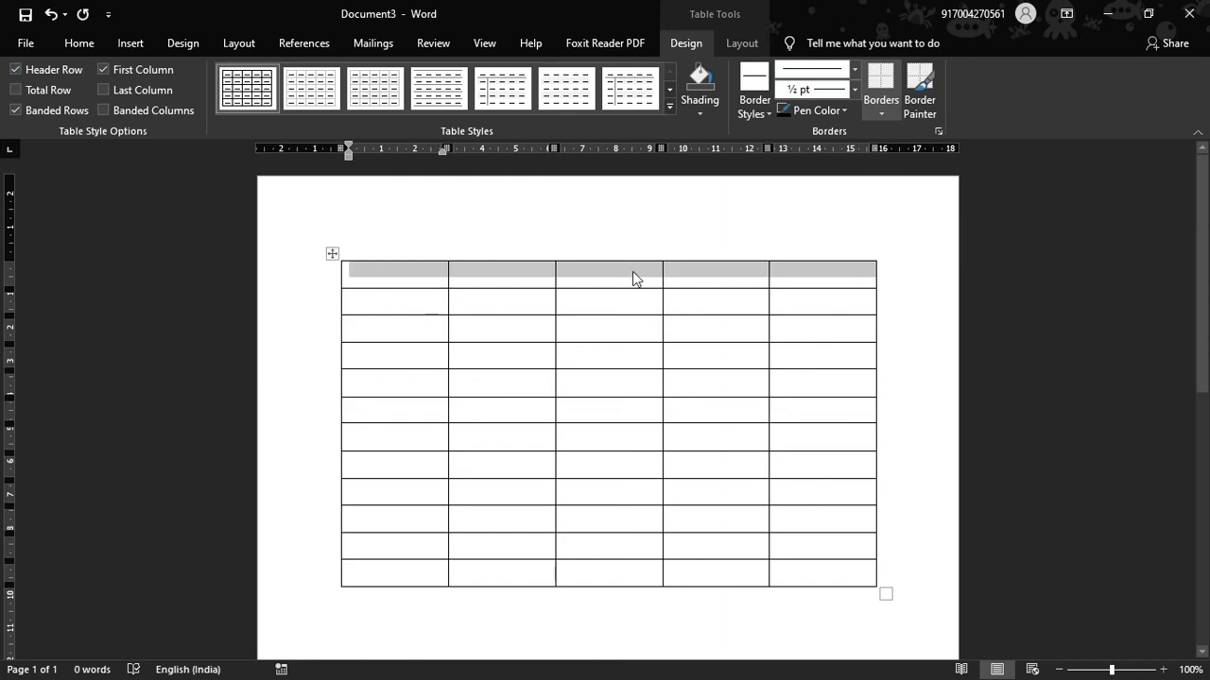
pyautogui.click(738, 42)
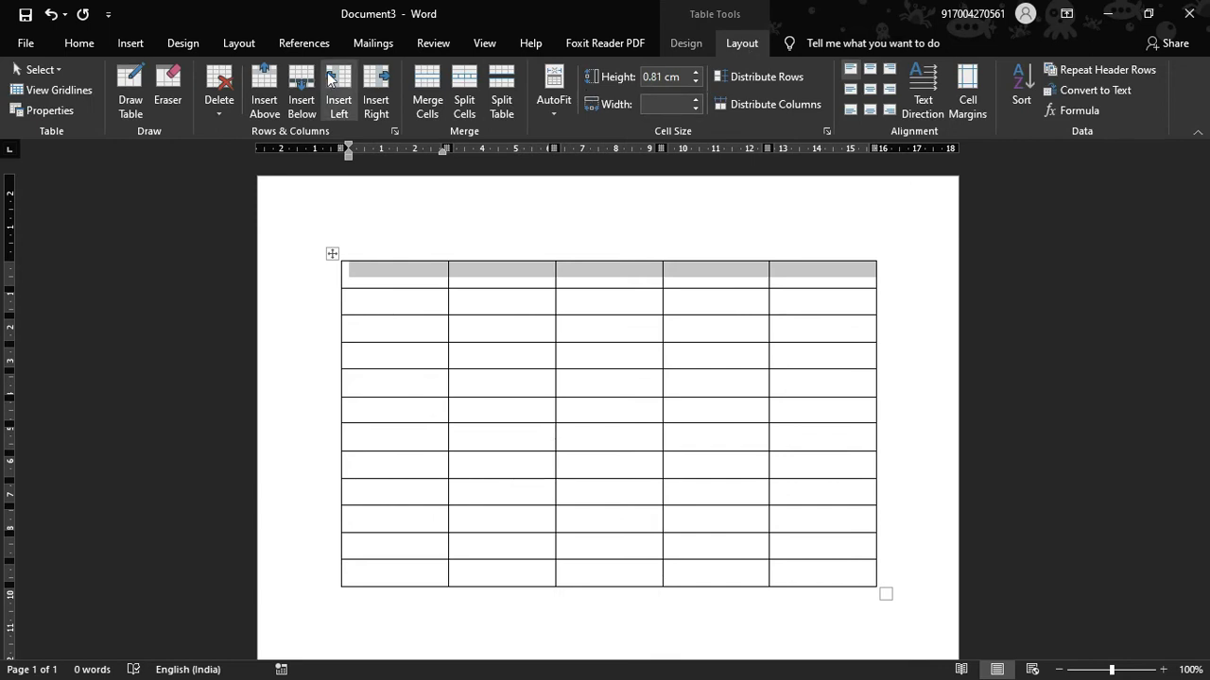
# - Merge the top row into one centred cell titled 'Student's Record', then select the whole table
pyautogui.click(417, 104)
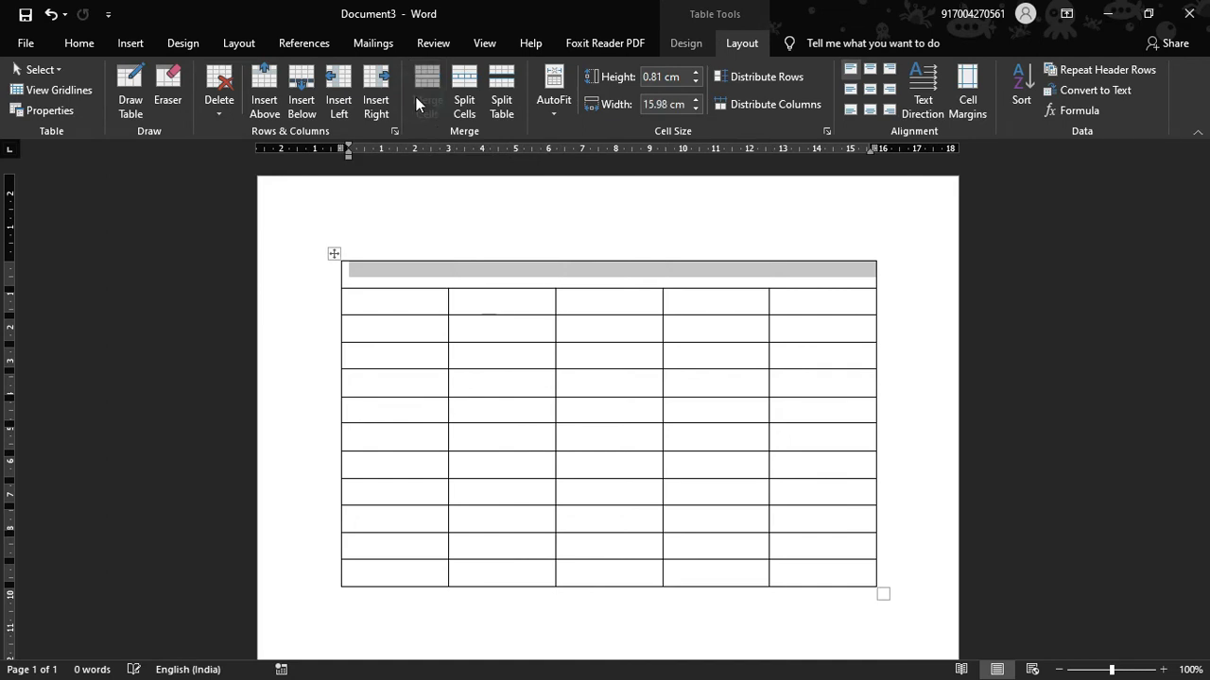
pyautogui.click(870, 92)
pyautogui.write('s')
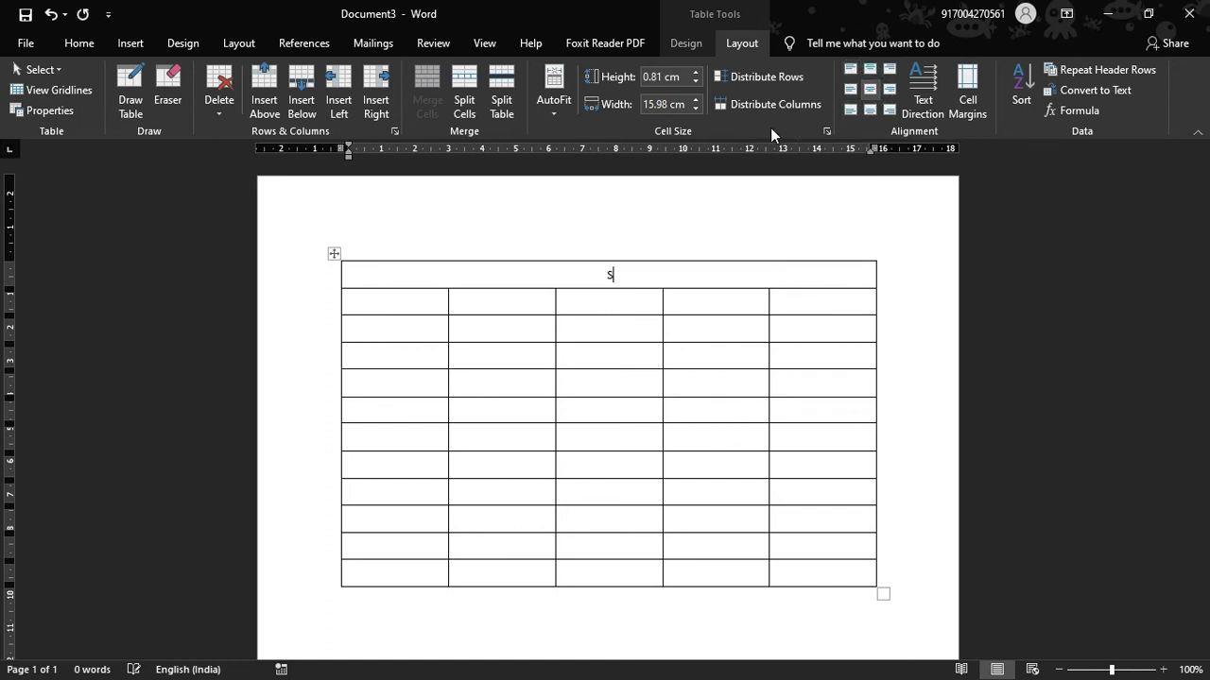
pyautogui.write('tudent')
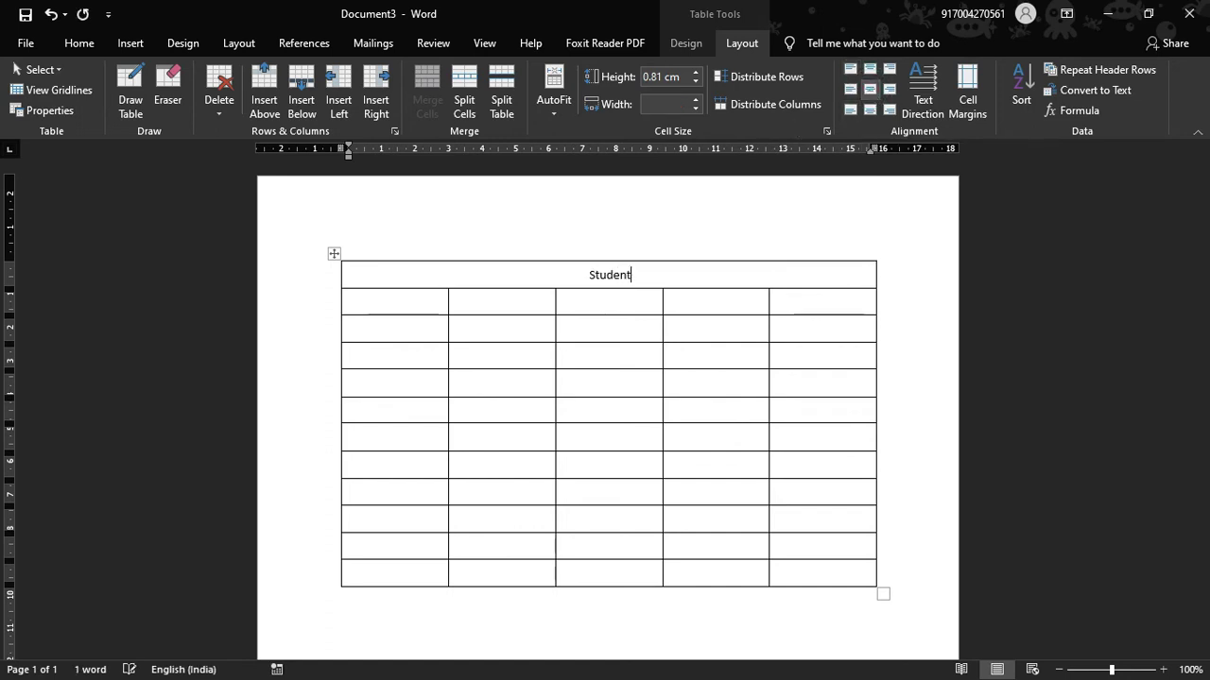
pyautogui.write("'s")
pyautogui.write('Record')
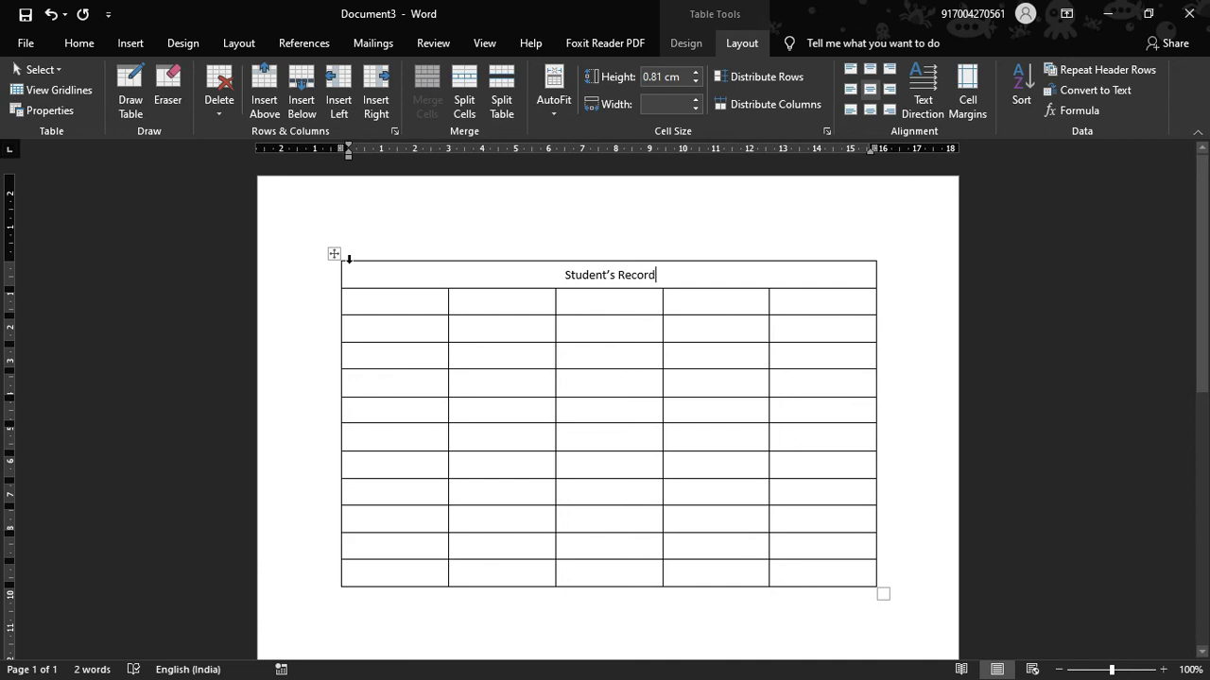
pyautogui.moveTo(350, 275); pyautogui.dragTo(807, 567)
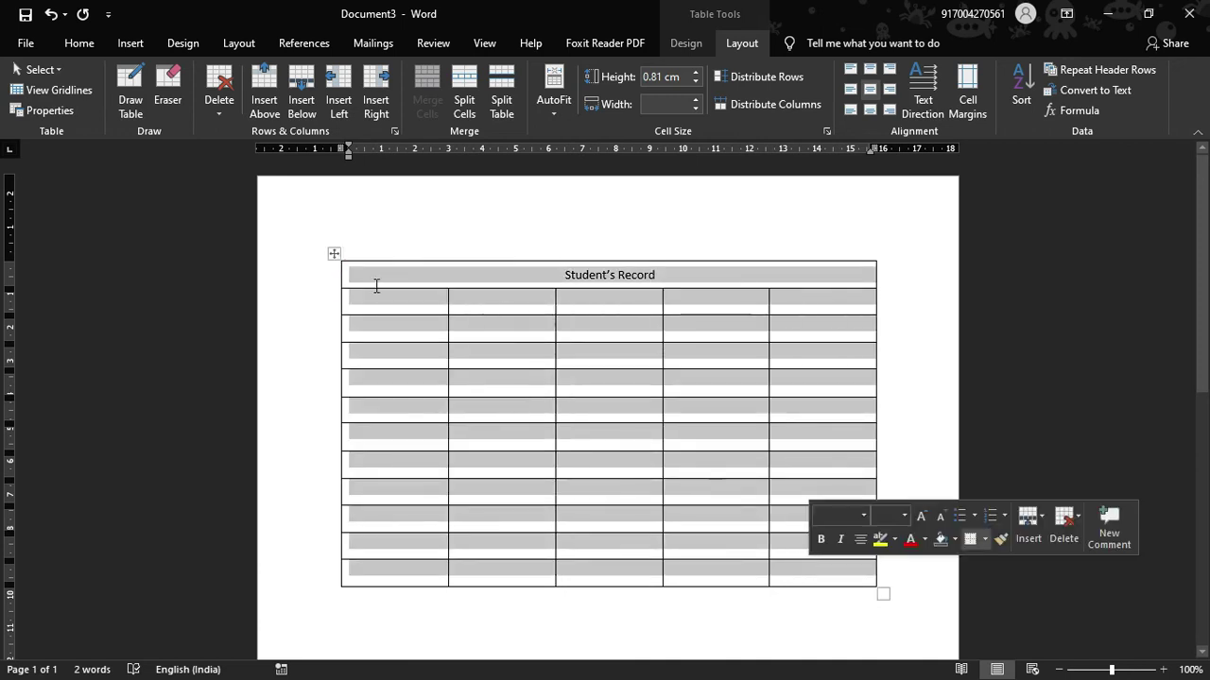
pyautogui.click(79, 43)
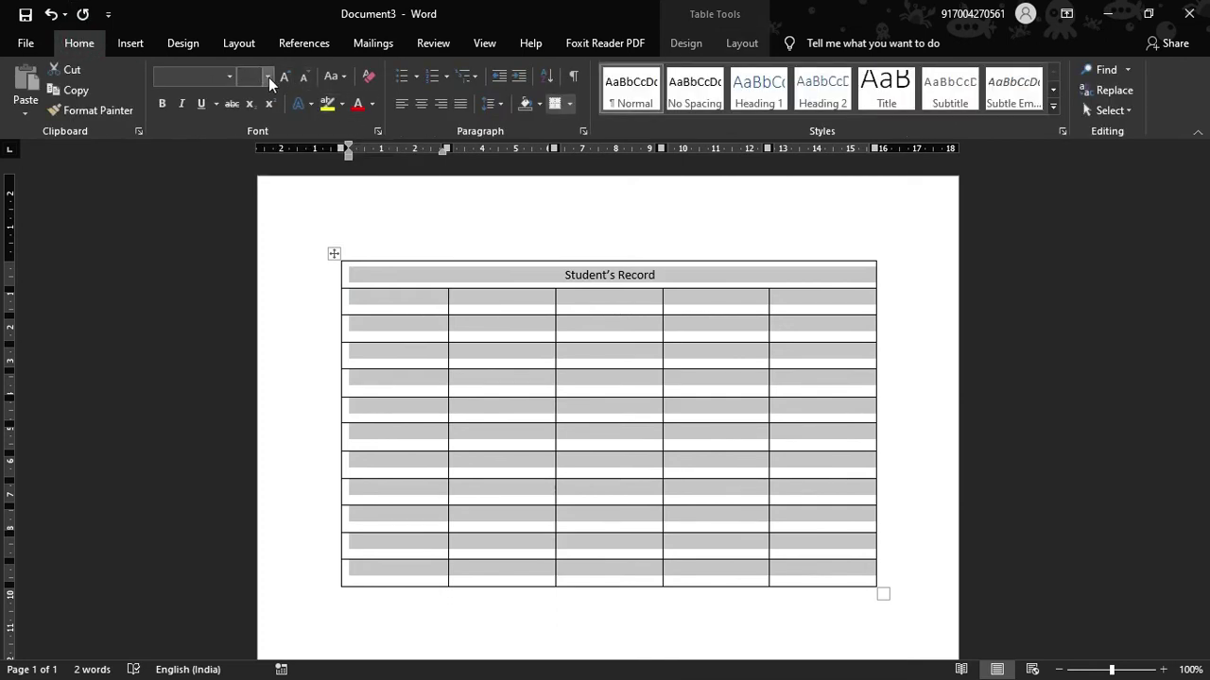
# - Set the table font size to 16 and enter 'Roll' and 'Name' in row 2
pyautogui.click(268, 76)
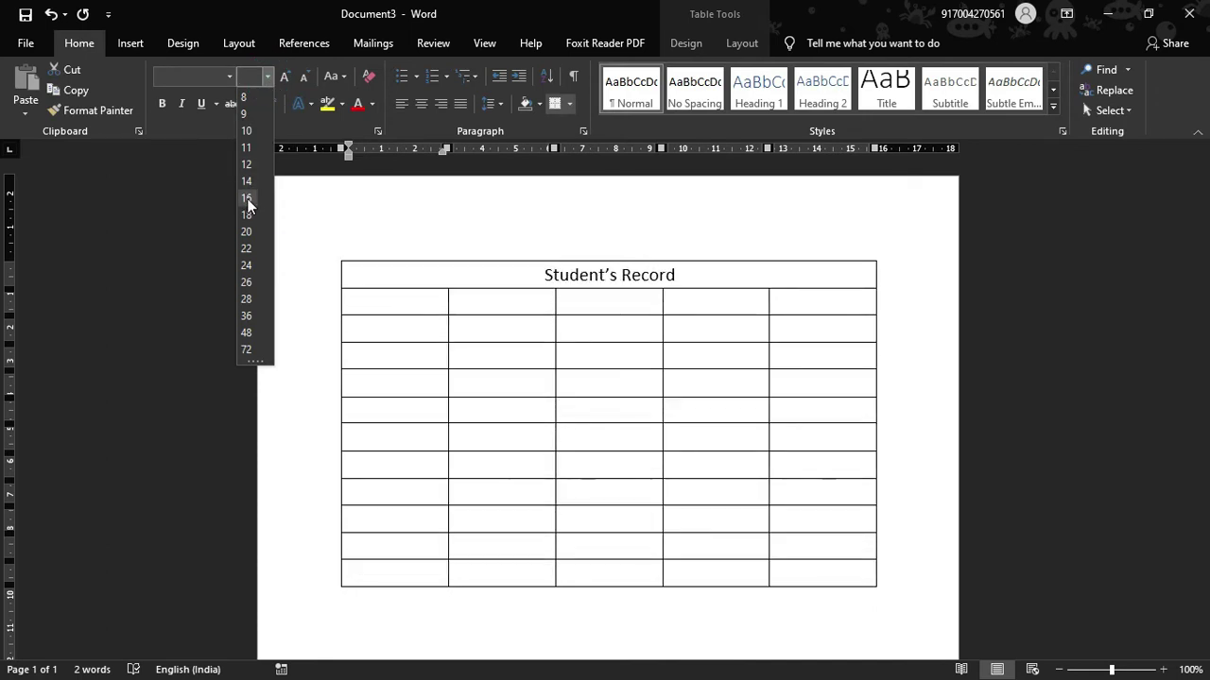
pyautogui.click(247, 206)
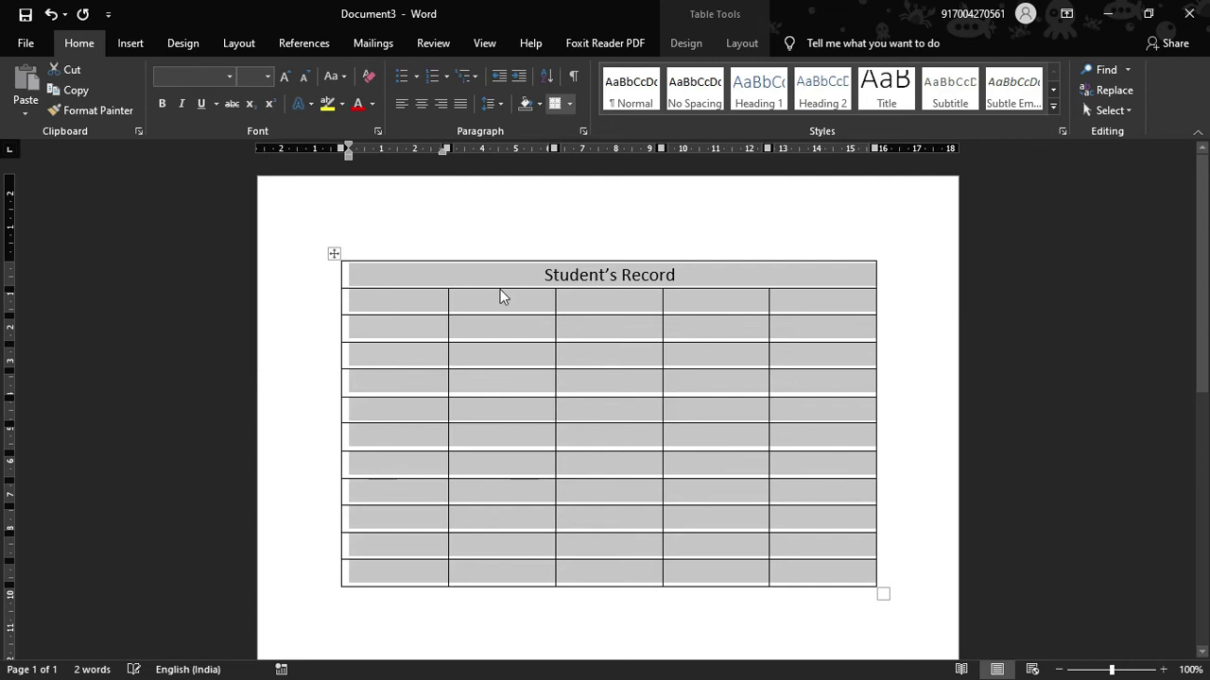
pyautogui.click(366, 309)
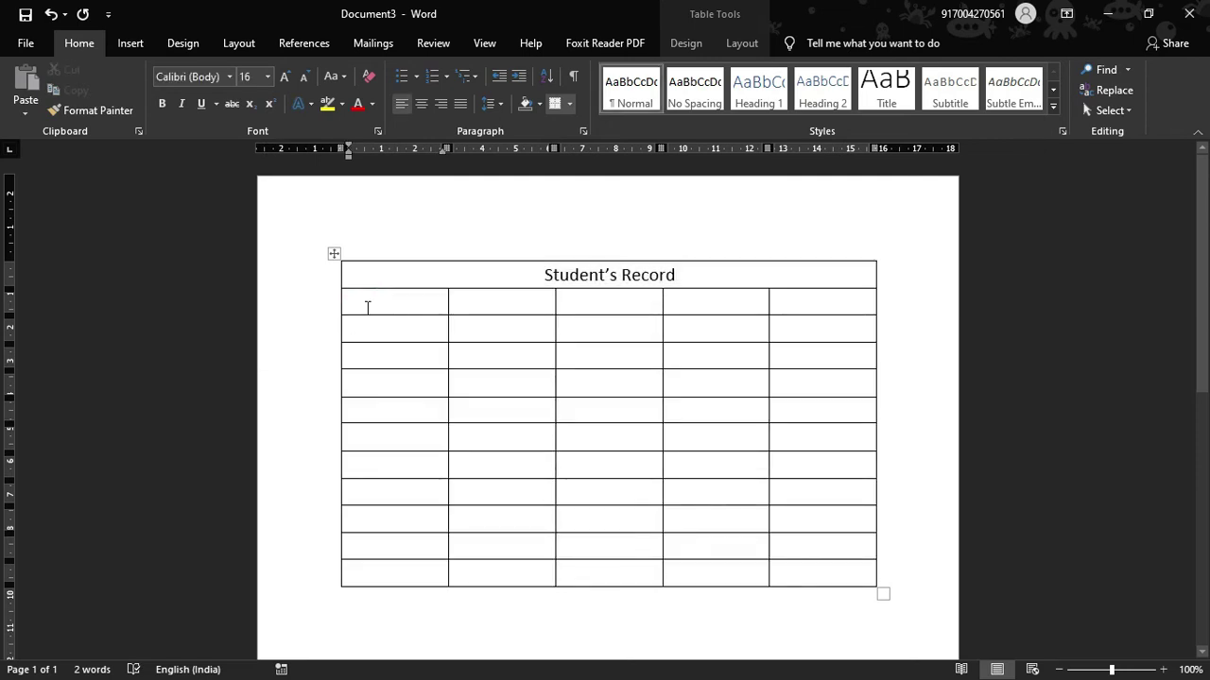
pyautogui.write('Roll')
pyautogui.press('Tab')
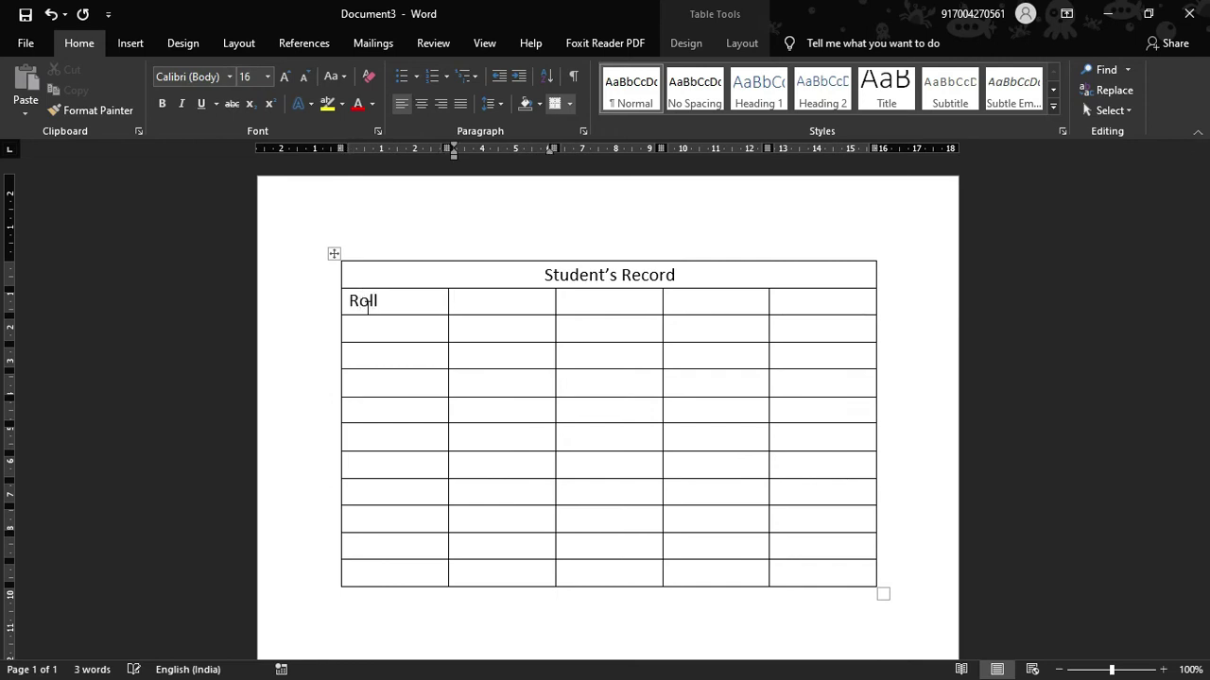
pyautogui.write('Name')
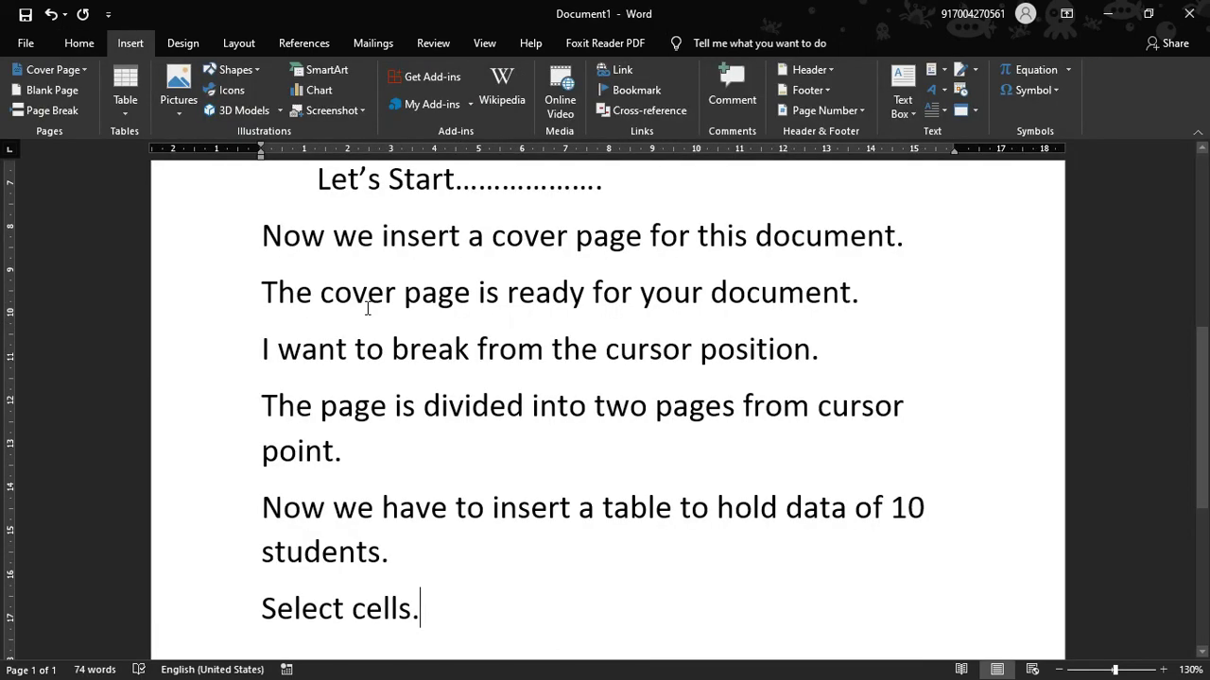
# - Add the note 'Press Tab Button to jump in next cell.' under 'Select cells.'
pyautogui.press('Return')
pyautogui.write('P')
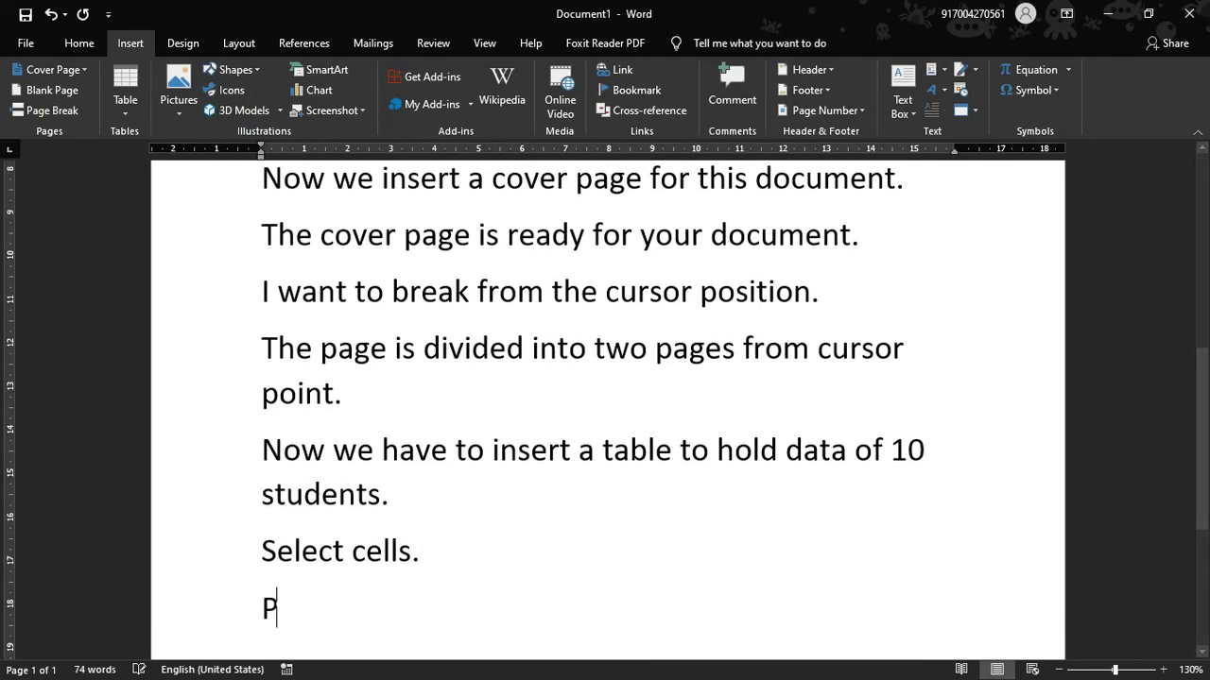
pyautogui.write('ress Tab Button to jump ')
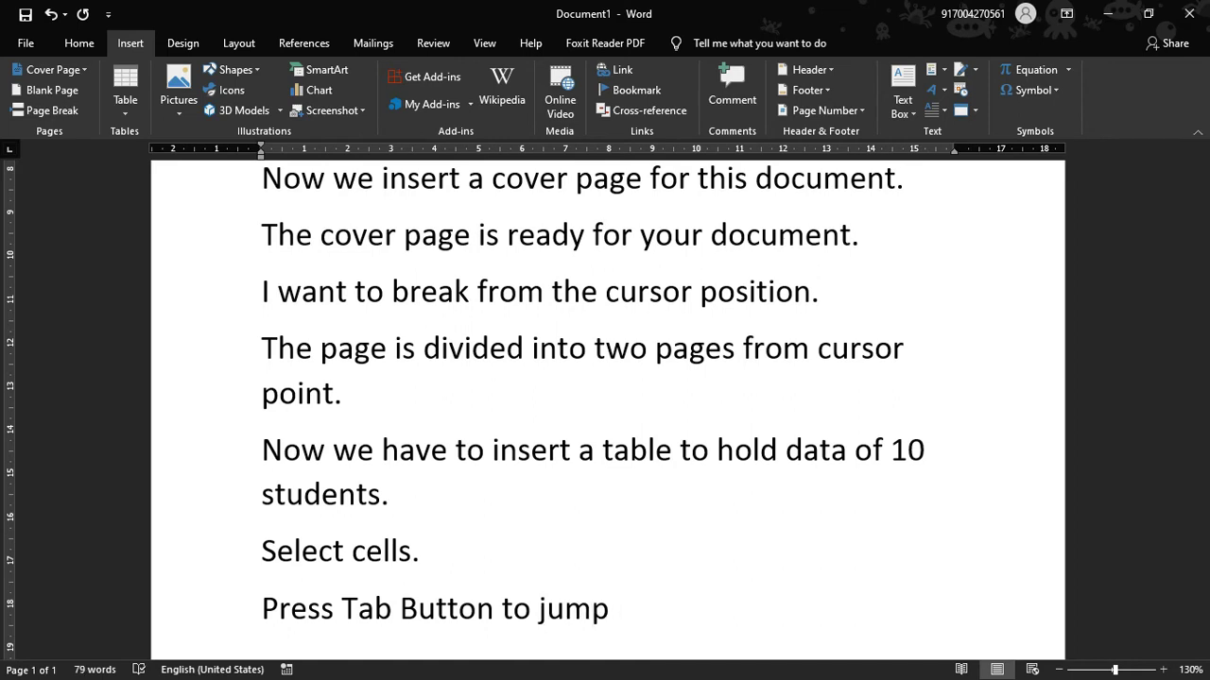
pyautogui.write('in an')
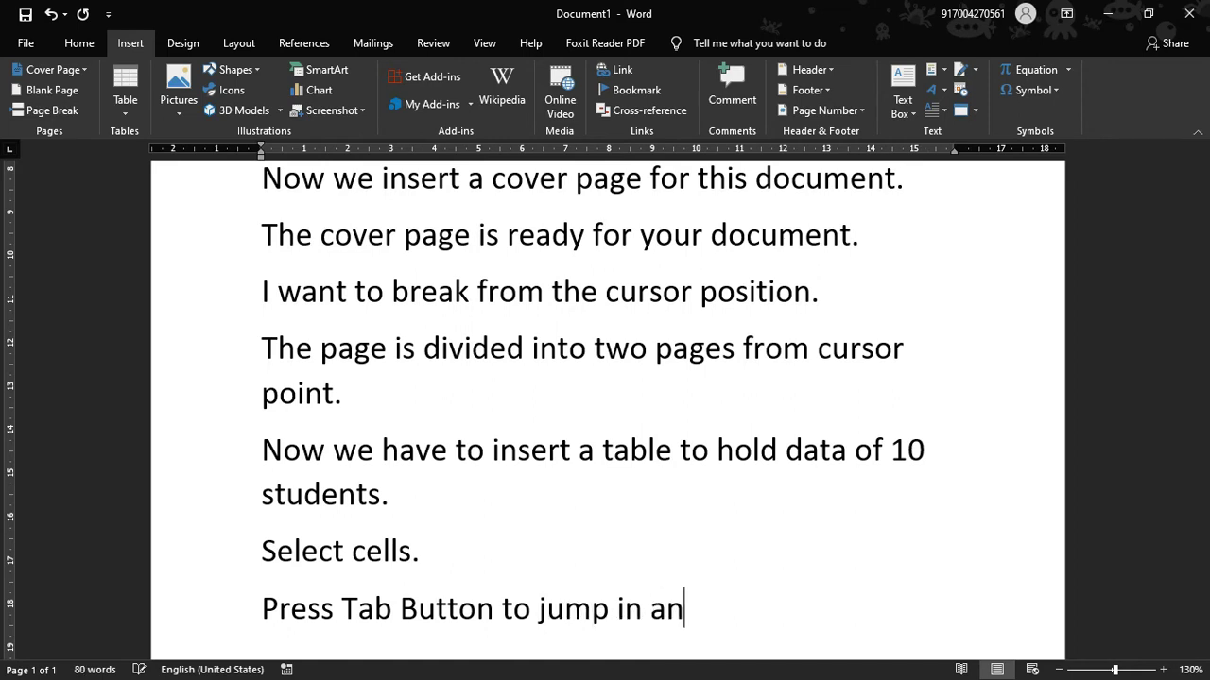
pyautogui.write('other cell.')
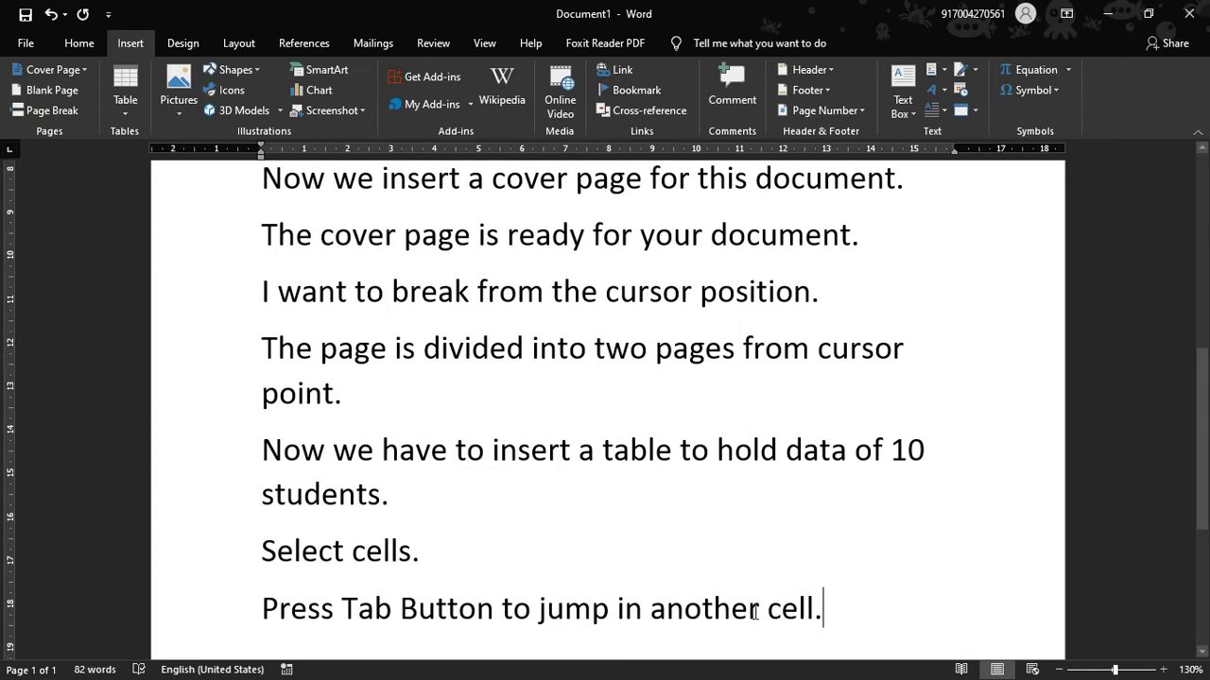
pyautogui.doubleClick(755, 612)
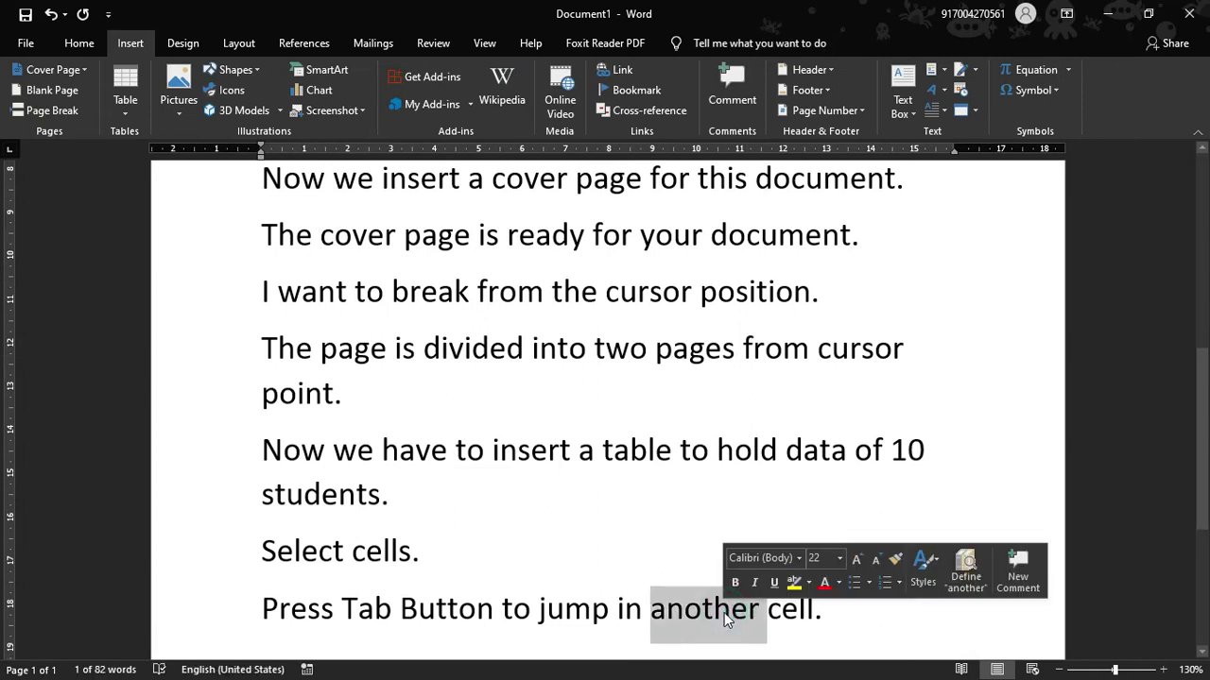
pyautogui.write('next')
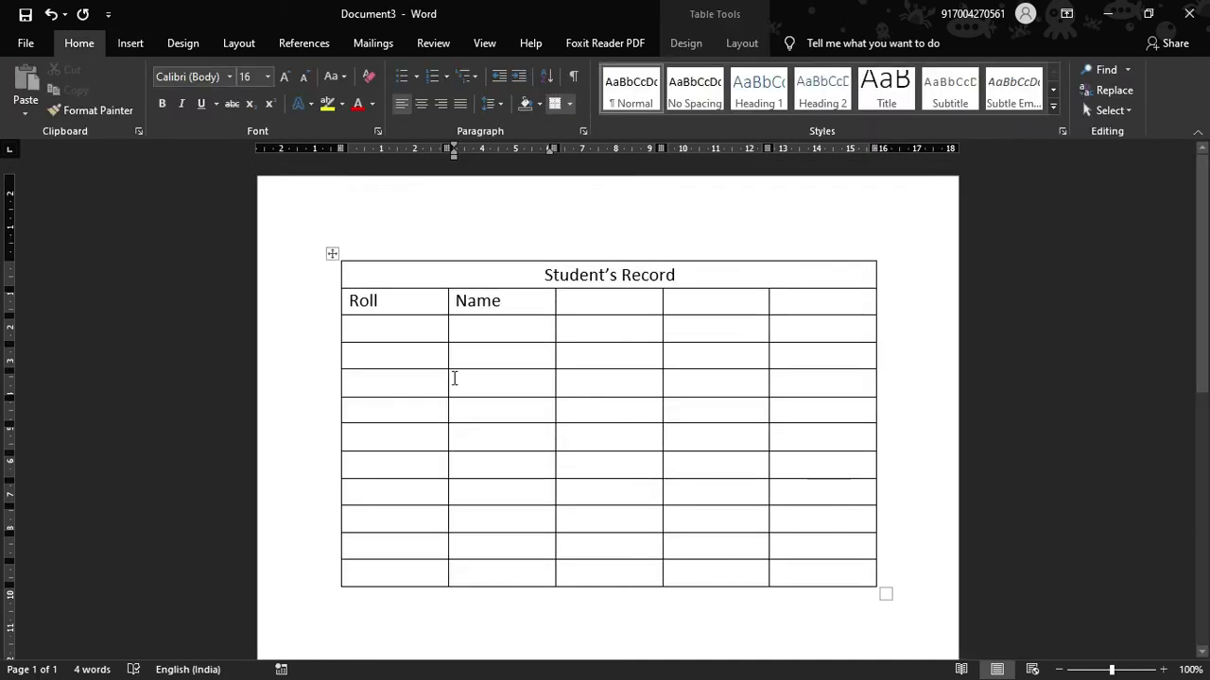
# - Fill the remaining headings Address, Pin and Mobile No., then move to the first data row
pyautogui.press('Tab')
pyautogui.write('A')
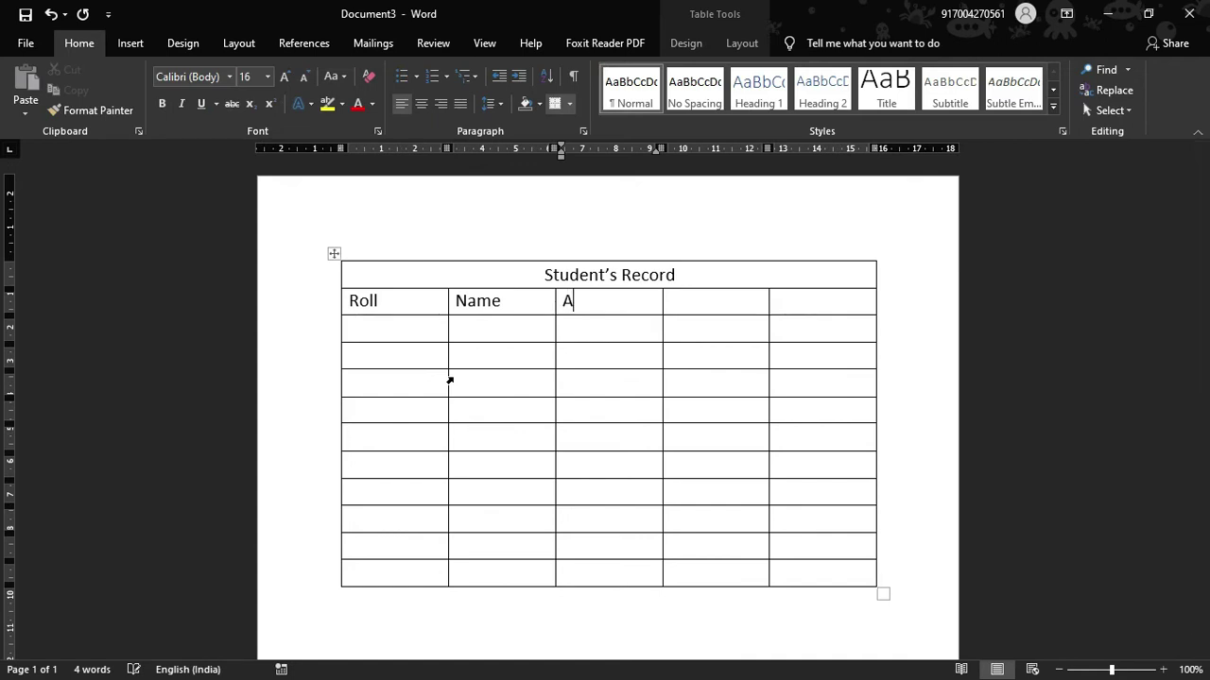
pyautogui.write('ddress')
pyautogui.press('Tab')
pyautogui.write('Pin')
pyautogui.press('Tab')
pyautogui.write('Mobile No.')
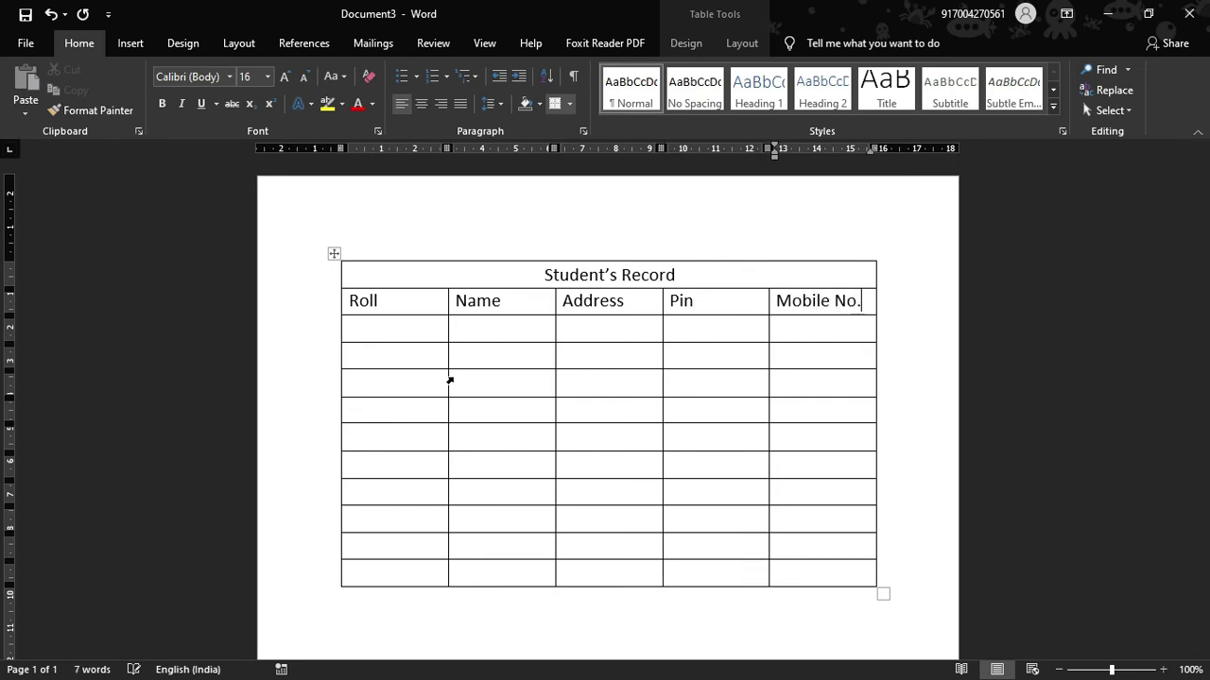
pyautogui.press('Tab')
# - Enter roll number 1 with the student's name, address, pin code and mobile number
pyautogui.write('1')
pyautogui.press('Tab')
pyautogui.write('D')
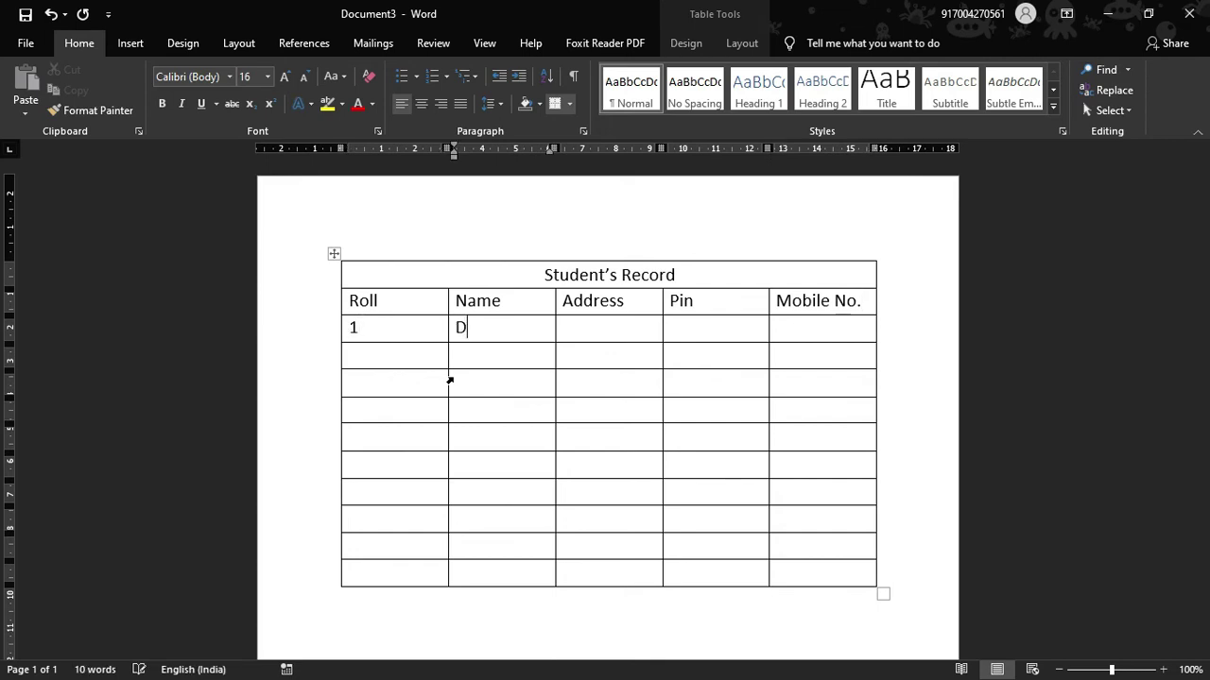
pyautogui.write('eepak')
pyautogui.press('Tab')
pyautogui.write('Chapra')
pyautogui.press('Tab')
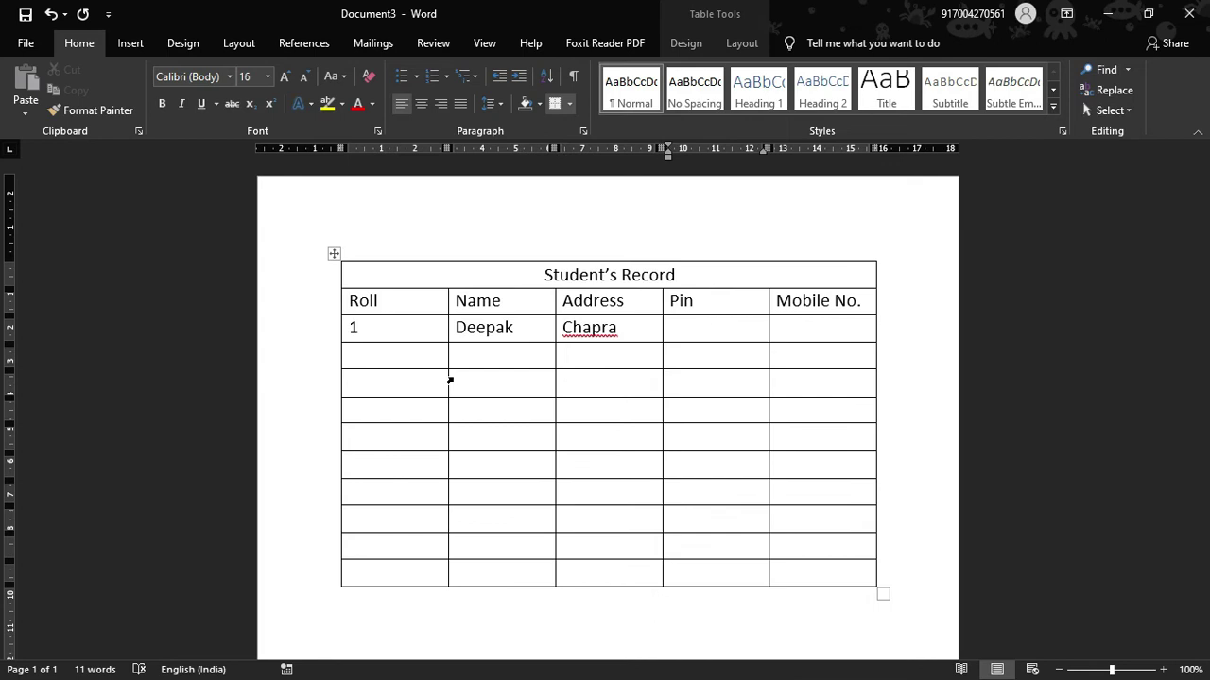
pyautogui.write('841301')
pyautogui.press('Tab')
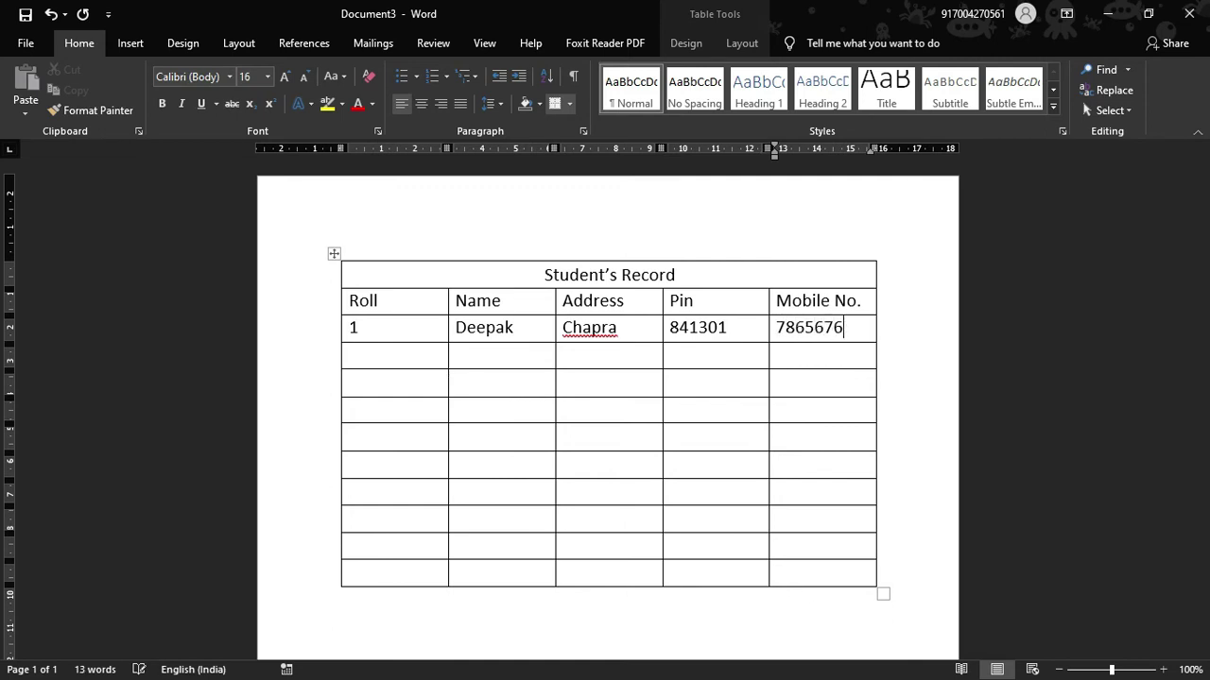
pyautogui.press('Tab')
# - Enter roll number 2 with the second student's name, address, pin code and mobile number
pyautogui.write('2')
pyautogui.press('Tab')
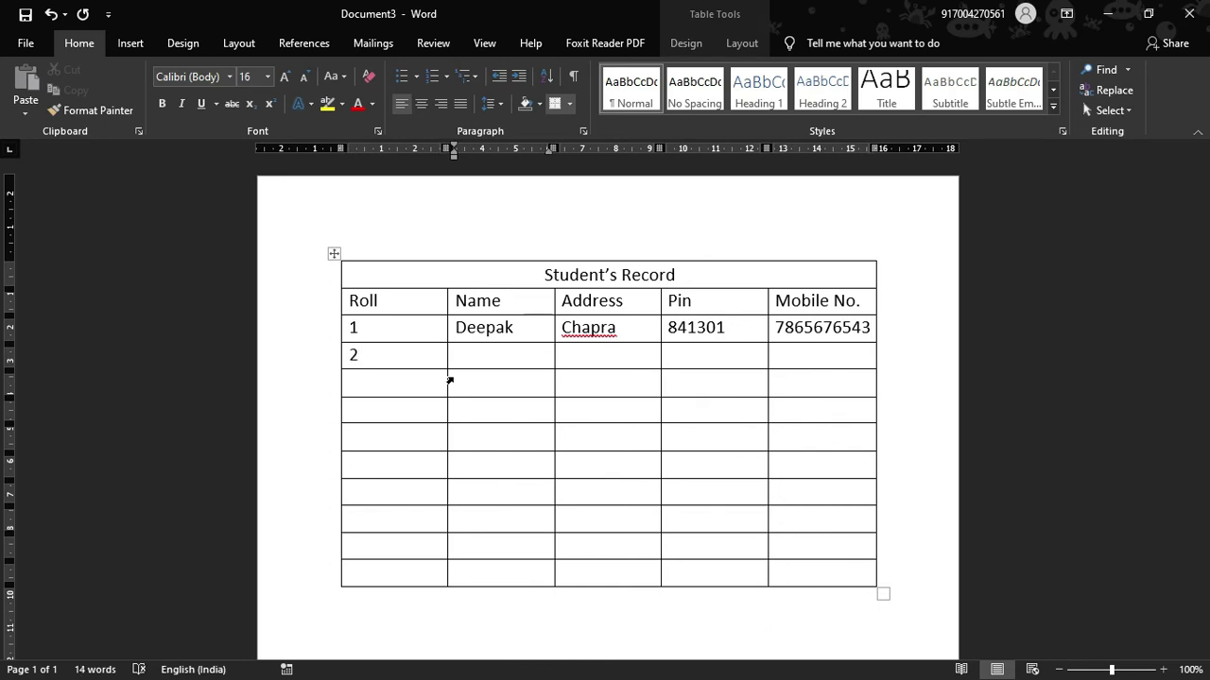
pyautogui.write('Suraj')
pyautogui.press('Tab')
pyautogui.write('a')
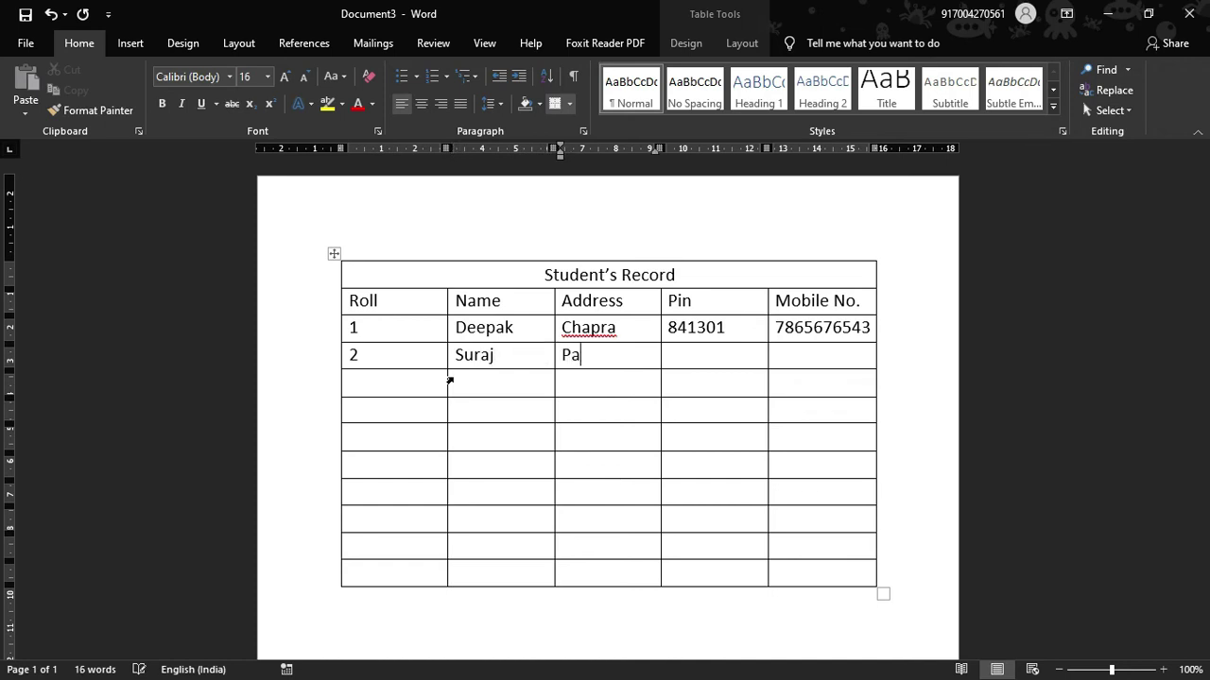
pyautogui.write('tna')
pyautogui.press('Tab')
pyautogui.write('800023')
pyautogui.press('Tab')
pyautogui.write('62')
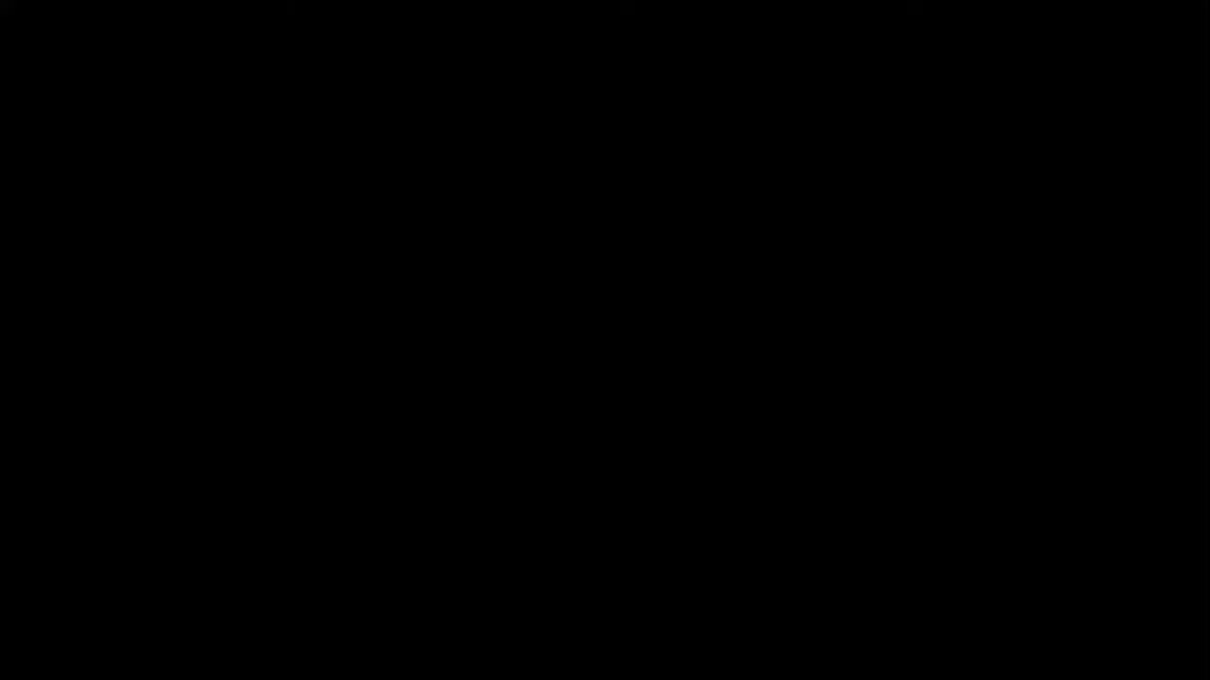
pyautogui.write('10')
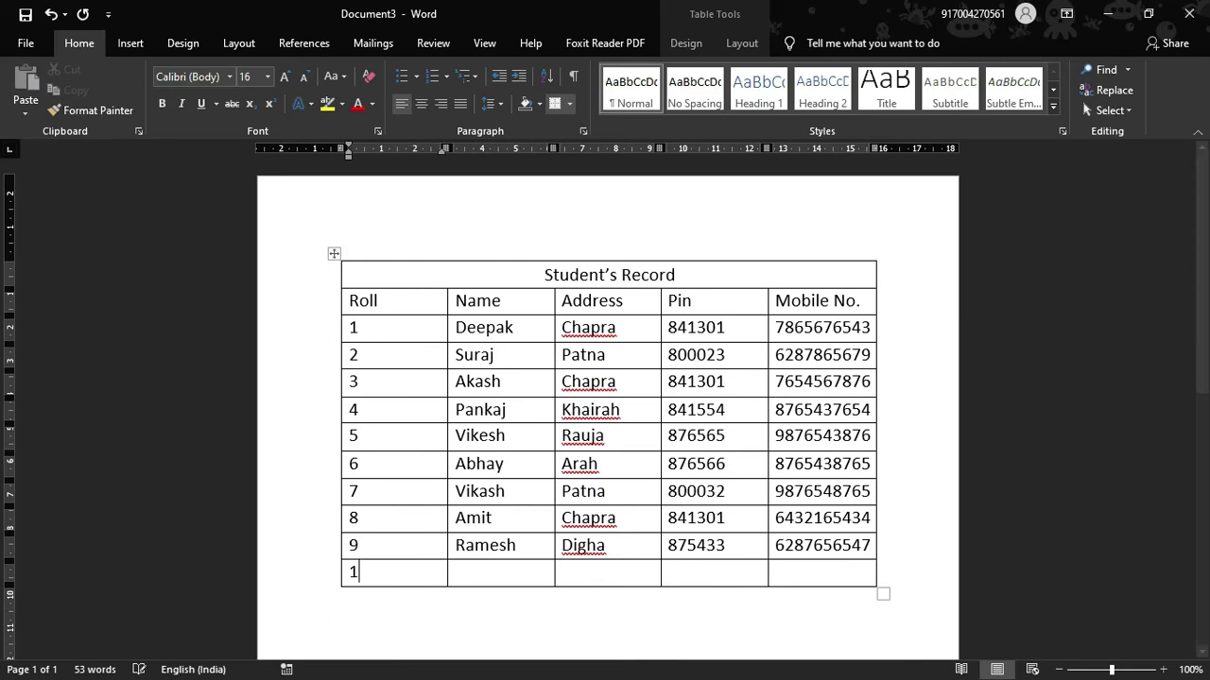
# - Fill row 10 with the tenth student's name, address, pin code and mobile number
pyautogui.press('Tab')
pyautogui.write('R')
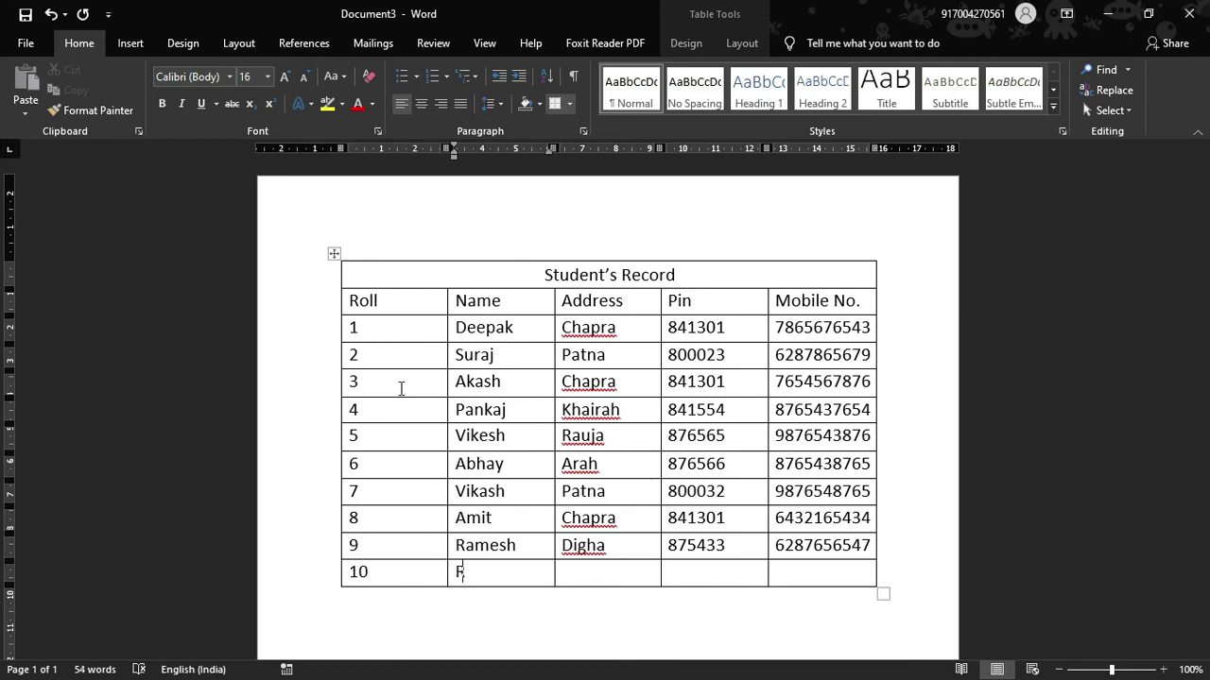
pyautogui.write('akehs')
pyautogui.write('s')
pyautogui.press('Tab')
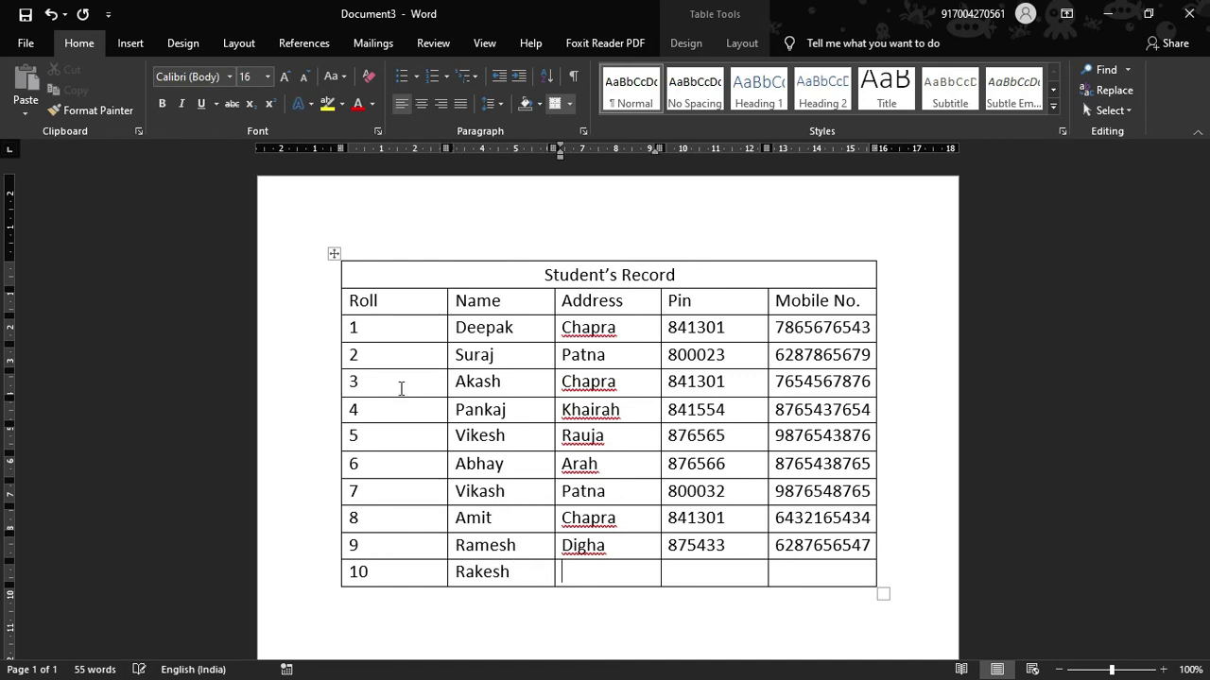
pyautogui.write('Nagra')
pyautogui.press('Tab')
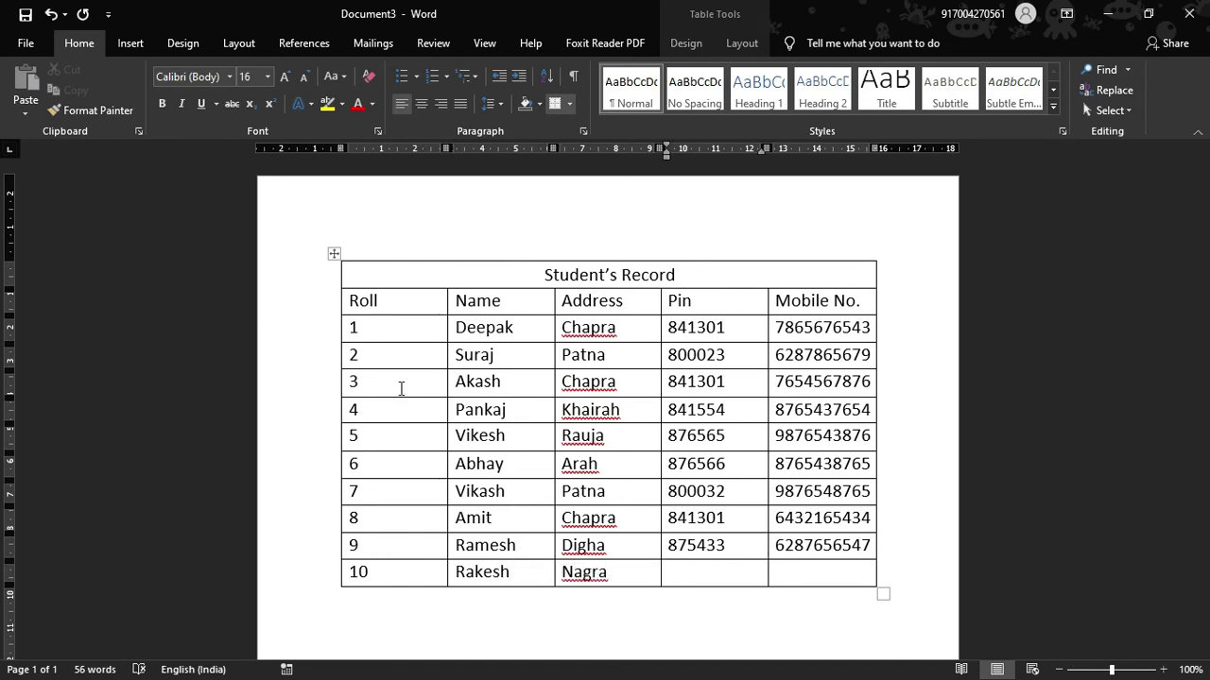
pyautogui.write('841442')
pyautogui.press('Tab')
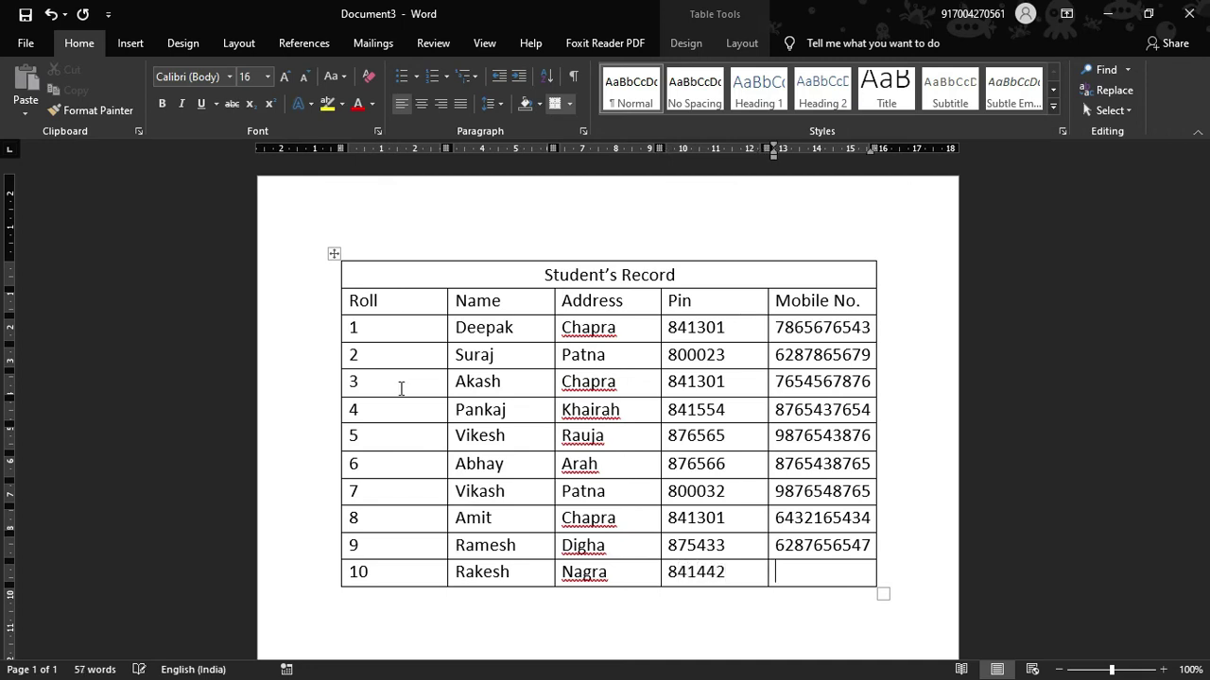
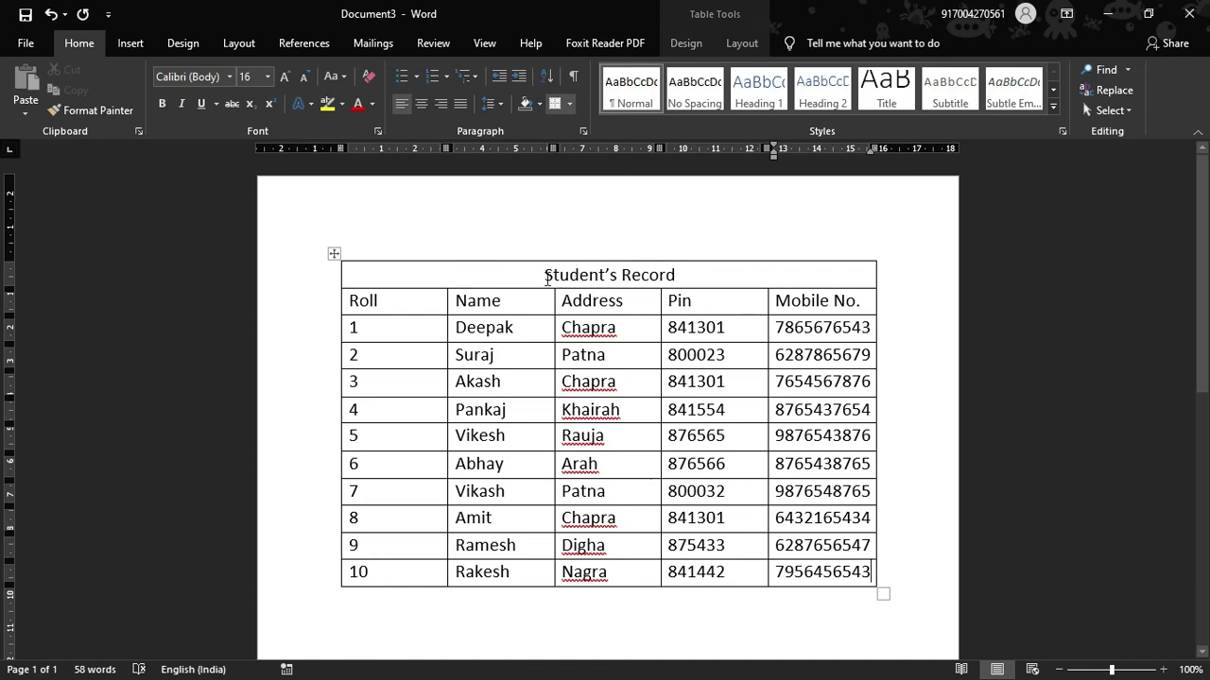
# - Shade the Student's Record title row dark blue and enlarge its text with Ctrl+]
pyautogui.moveTo(542, 275); pyautogui.dragTo(705, 275)
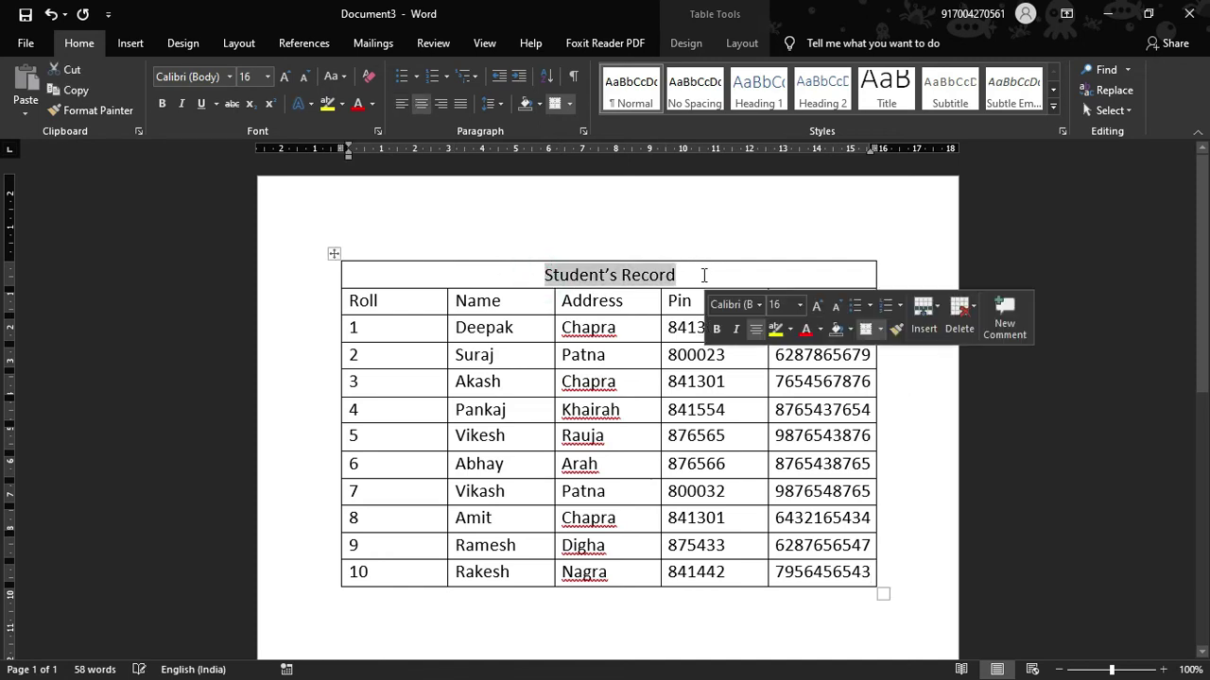
pyautogui.click(706, 42)
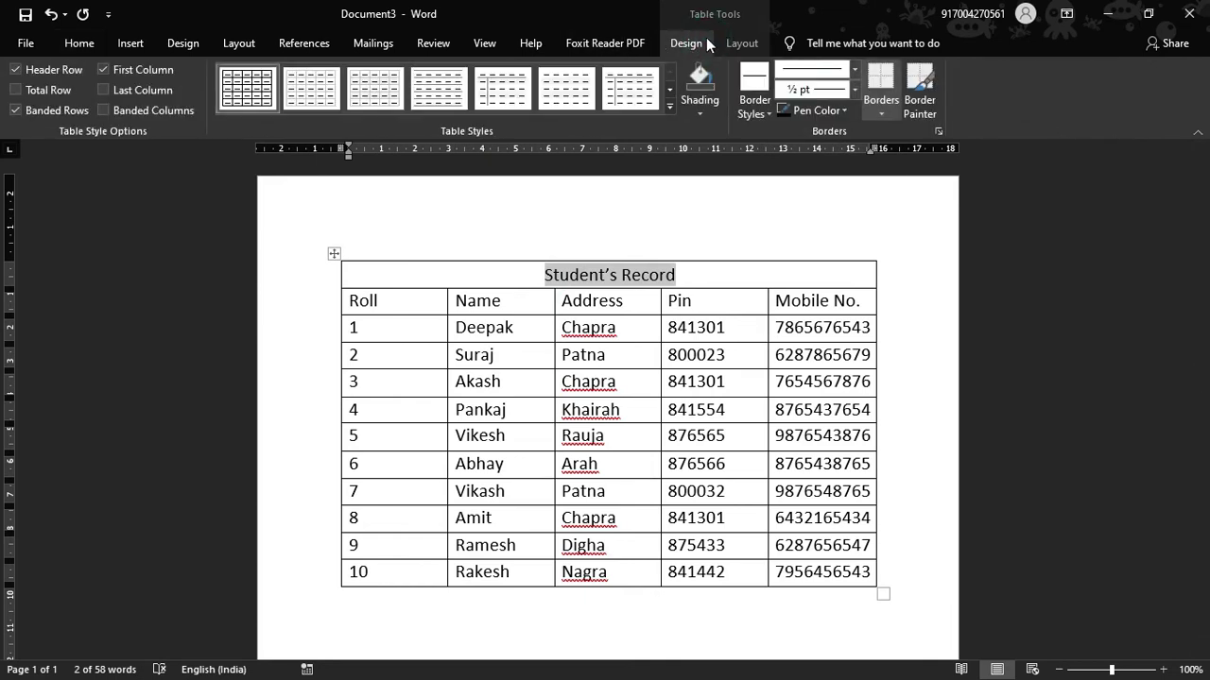
pyautogui.click(704, 108)
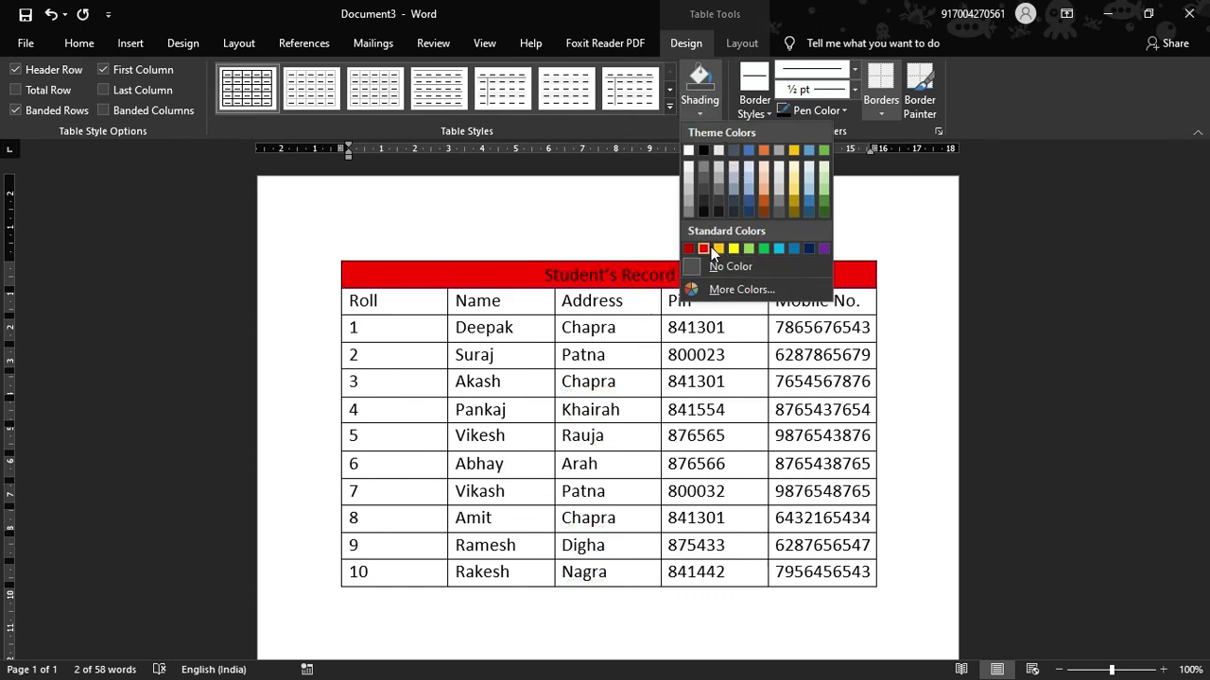
pyautogui.click(807, 248)
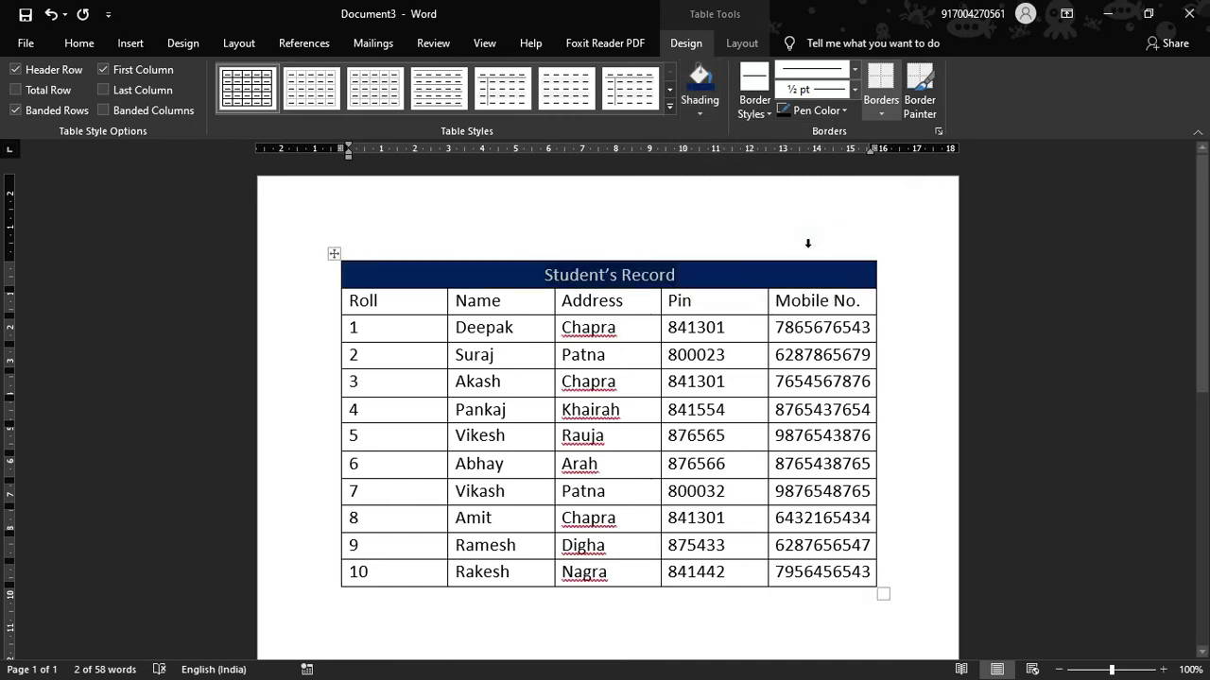
pyautogui.hotkey('ctrl', ']')
pyautogui.hotkey('ctrl', ']')
pyautogui.hotkey('ctrl', ']')
pyautogui.hotkey('ctrl', ']')
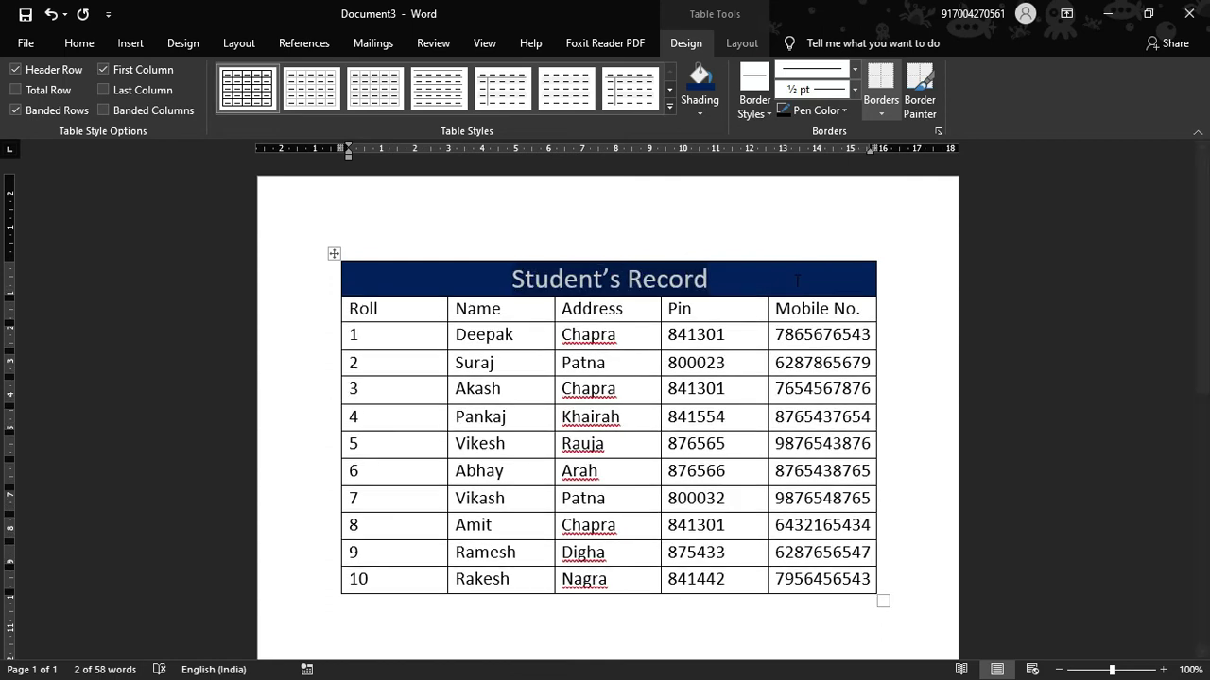
pyautogui.click(767, 273)
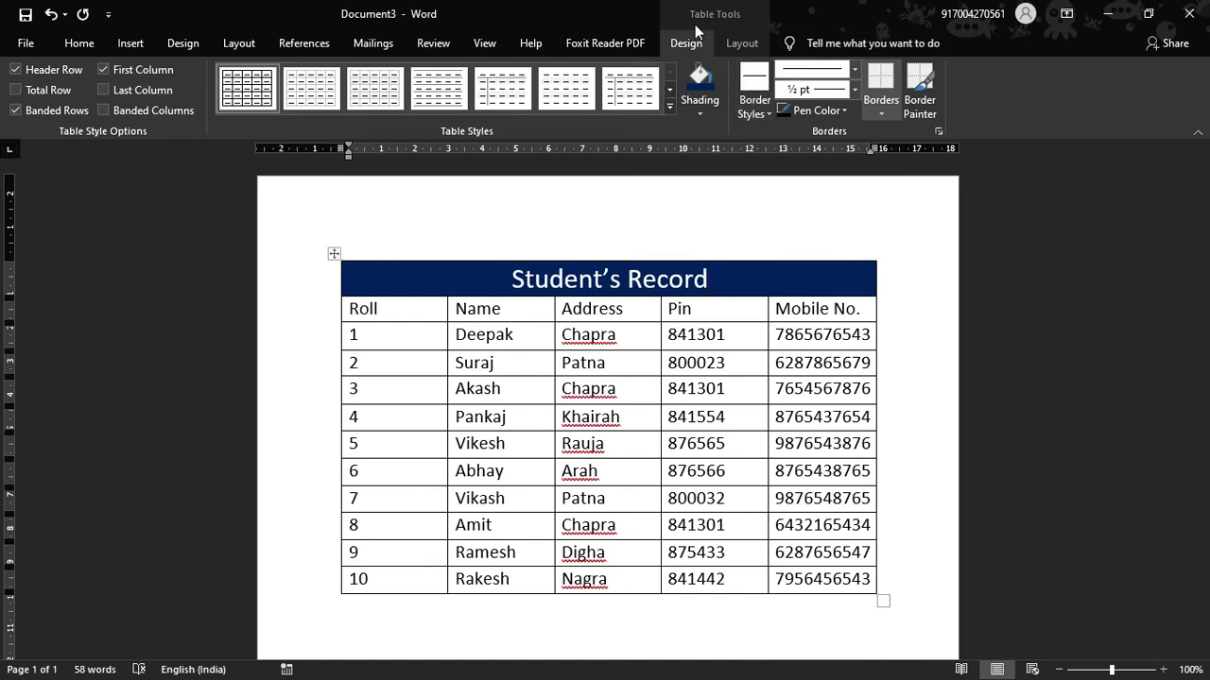
# - Delete the row for roll number 5, then undo the deletion
pyautogui.click(740, 45)
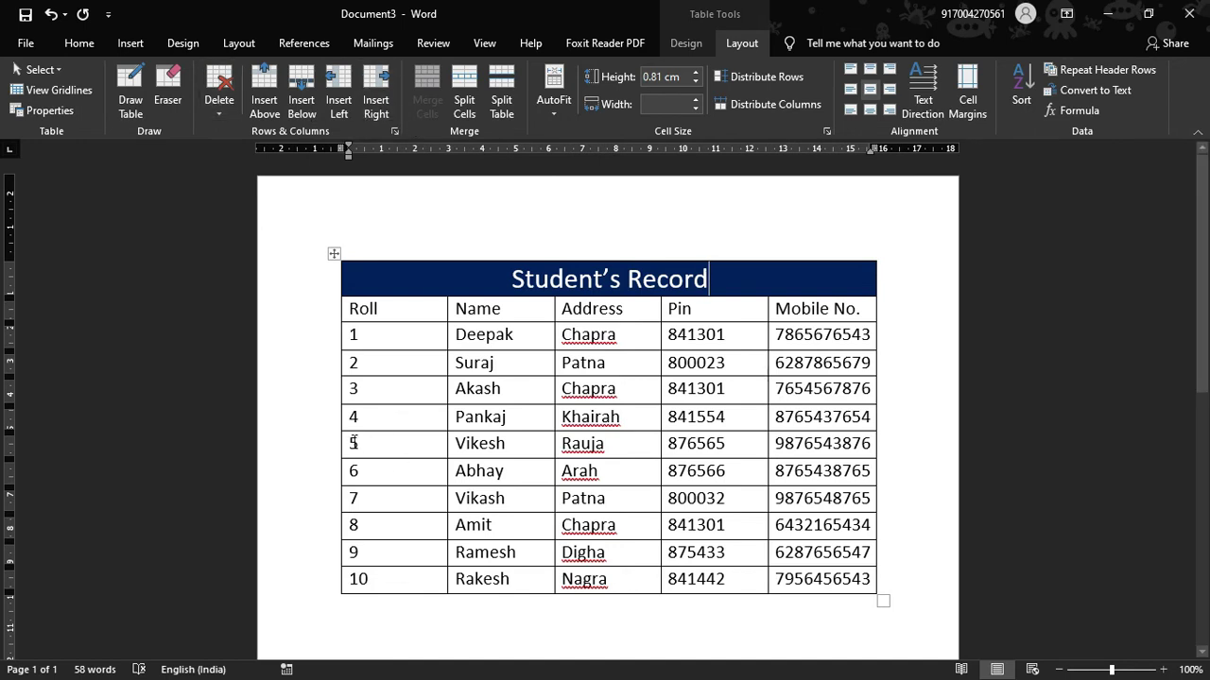
pyautogui.moveTo(354, 442); pyautogui.dragTo(798, 451)
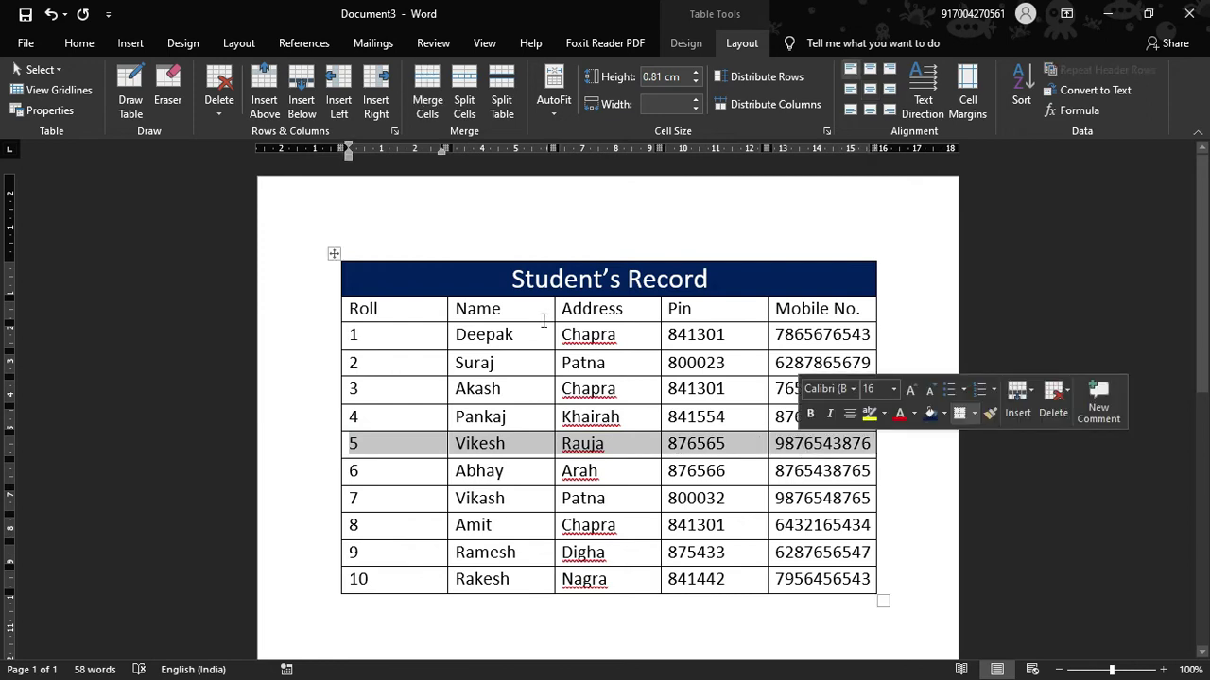
pyautogui.click(216, 105)
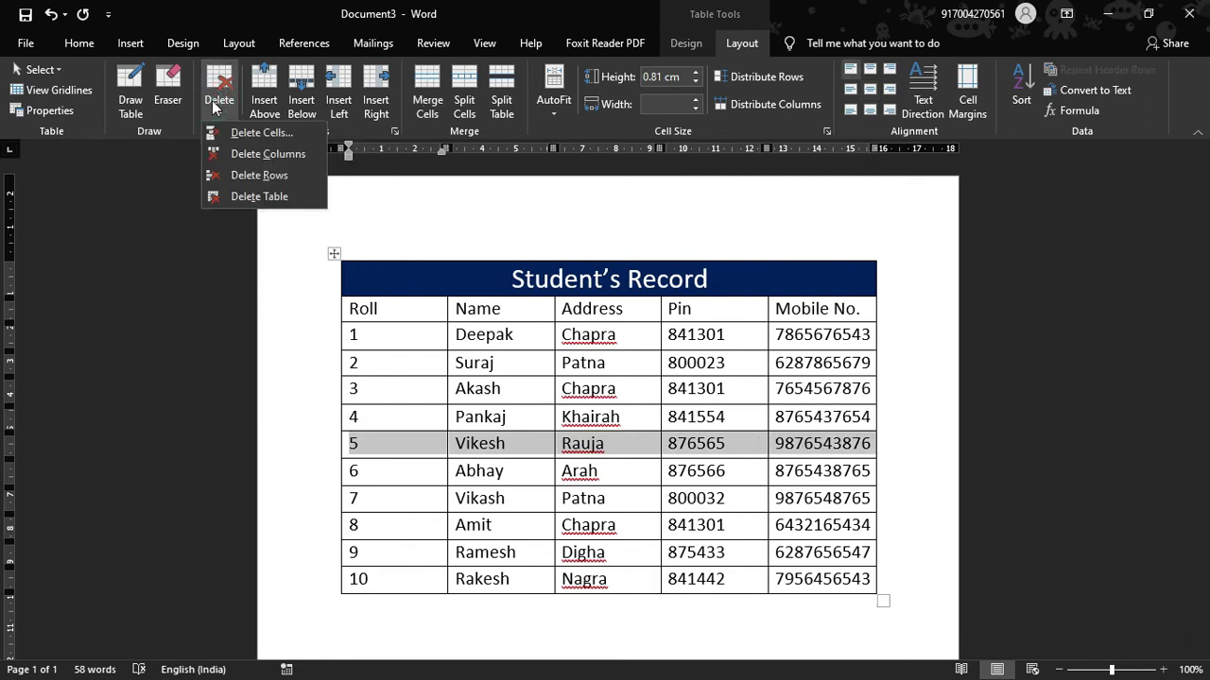
pyautogui.click(274, 176)
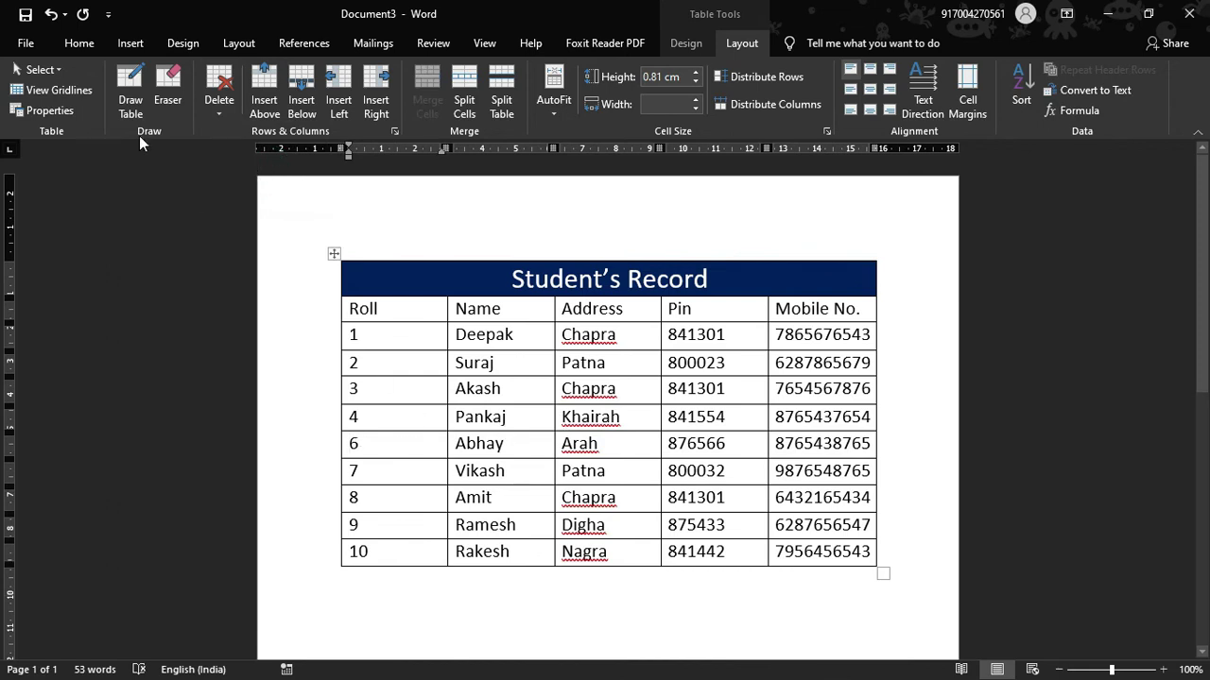
pyautogui.click(52, 15)
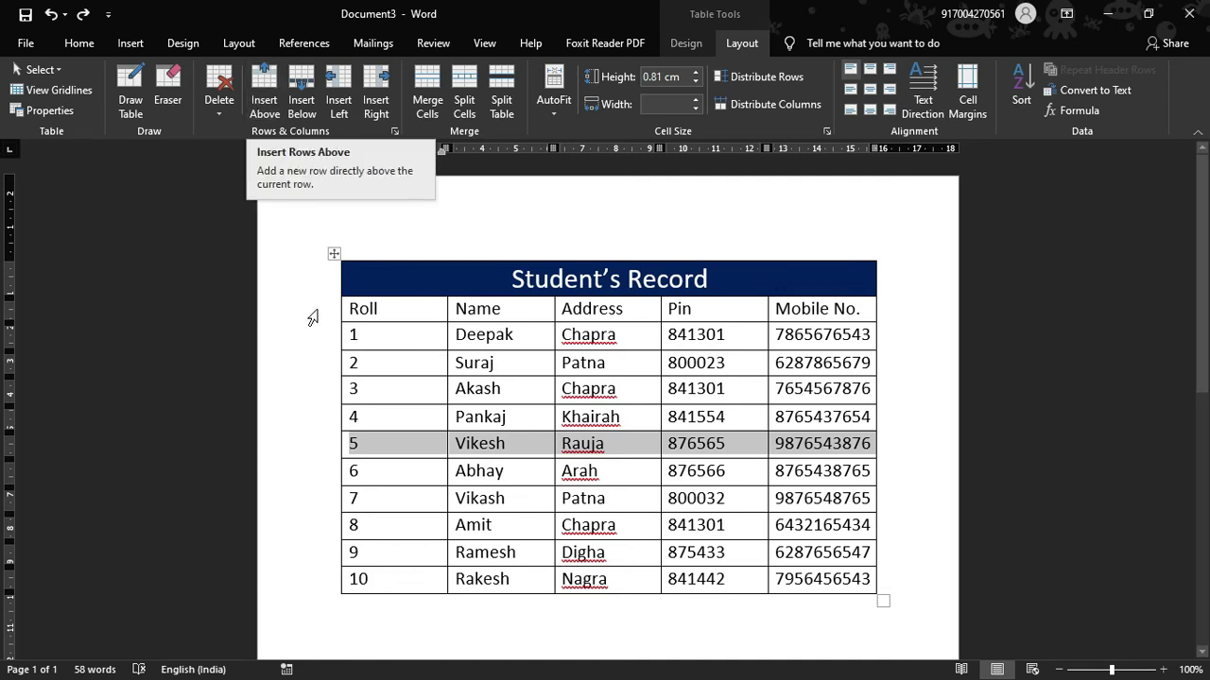
# - Insert an empty row above and then below row 5, undoing each insertion
pyautogui.click(264, 111)
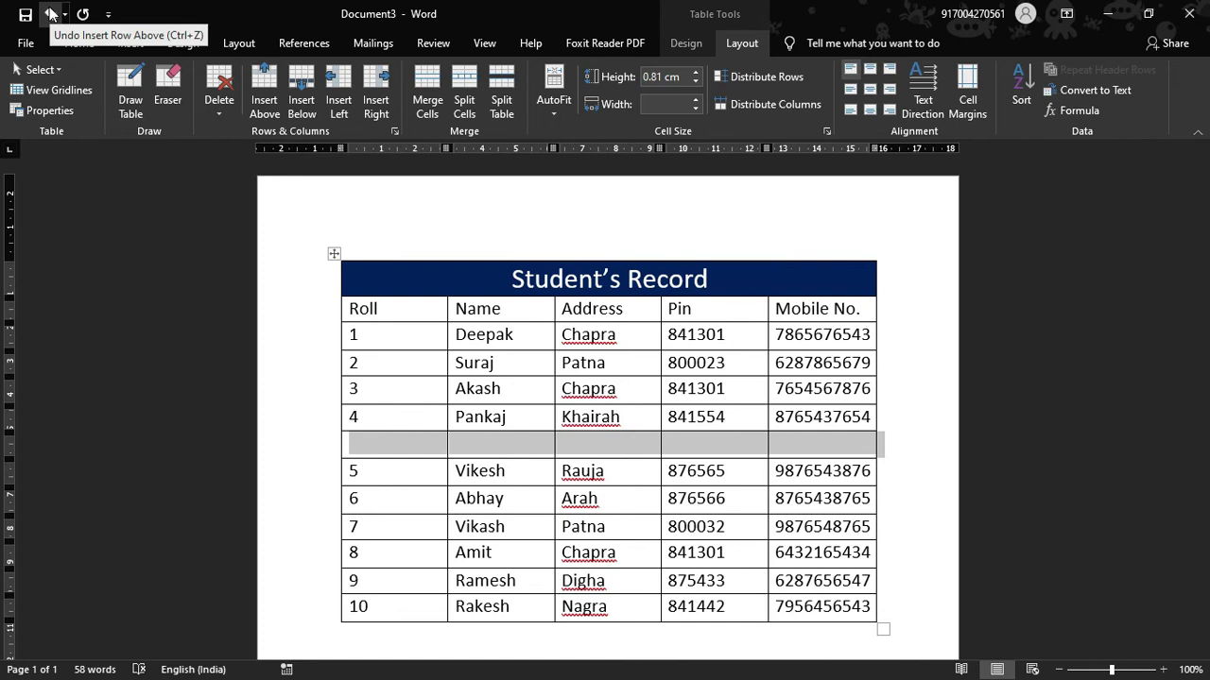
pyautogui.click(50, 14)
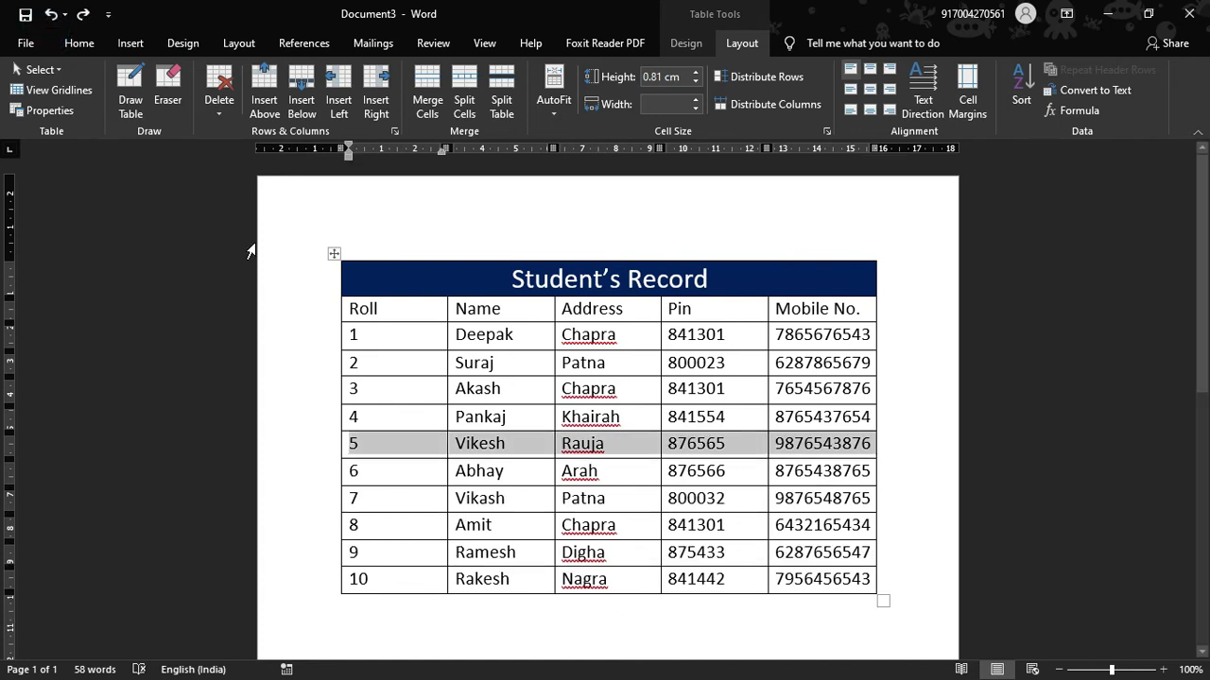
pyautogui.click(300, 106)
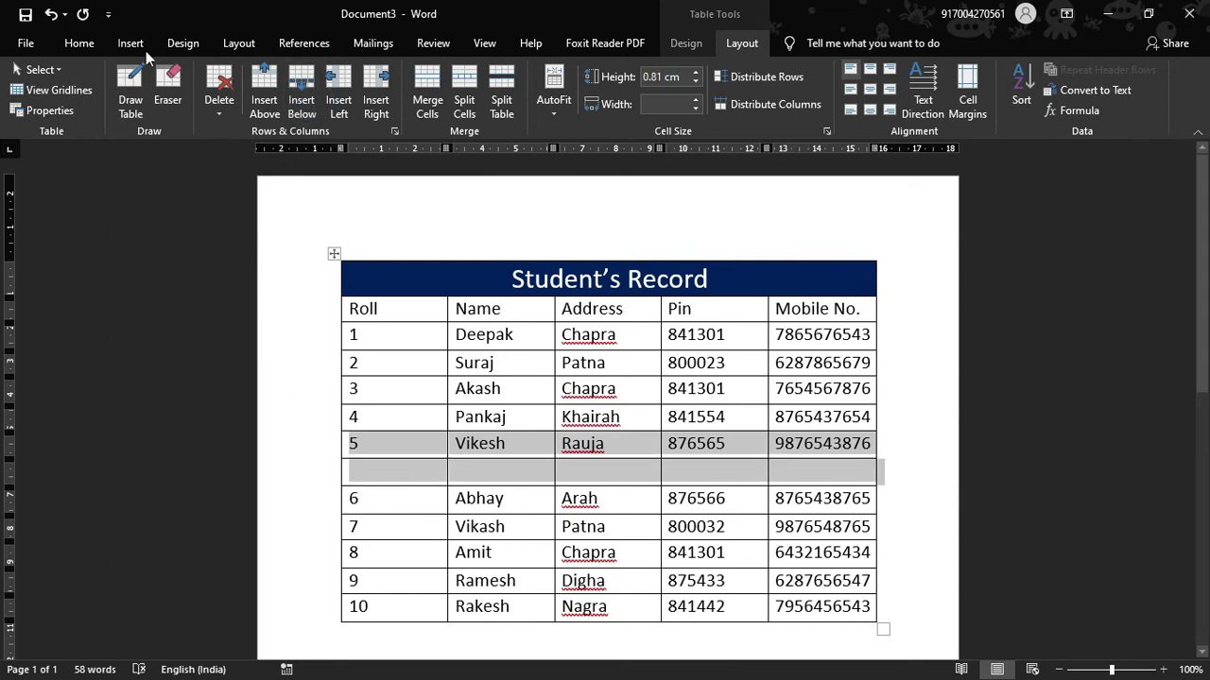
pyautogui.click(50, 14)
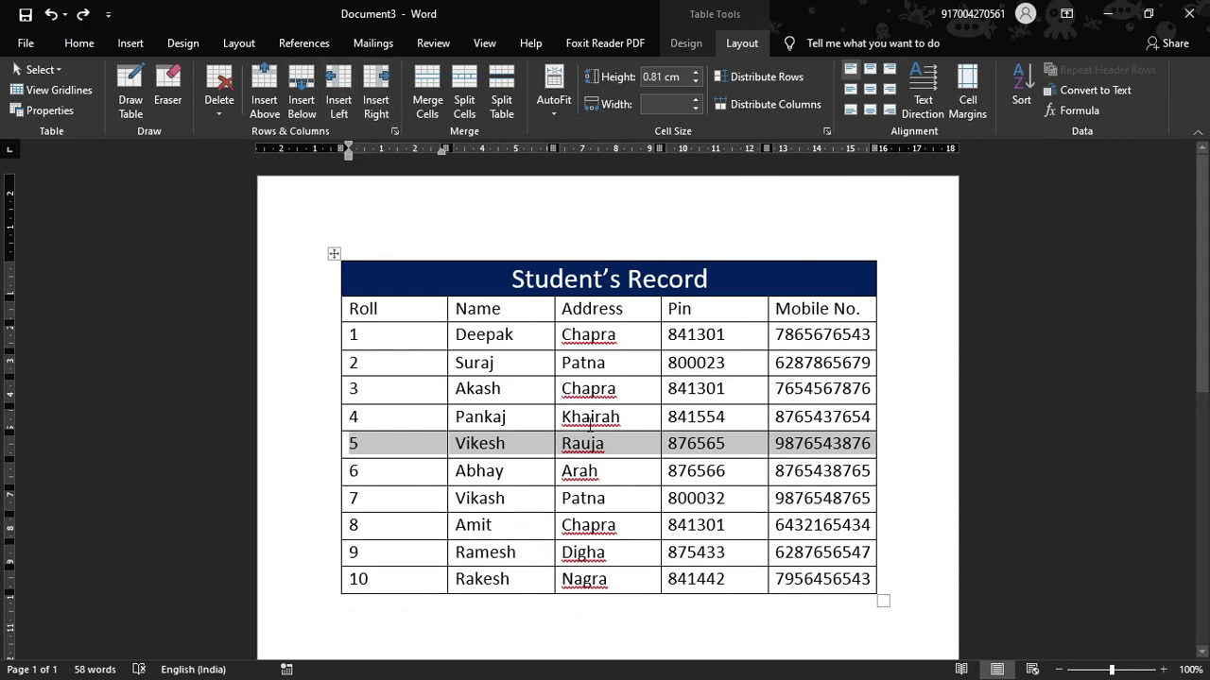
pyautogui.moveTo(491, 305)
pyautogui.mouseDown()
pyautogui.moveTo(464, 470)
pyautogui.moveTo(463, 580)
pyautogui.mouseUp()
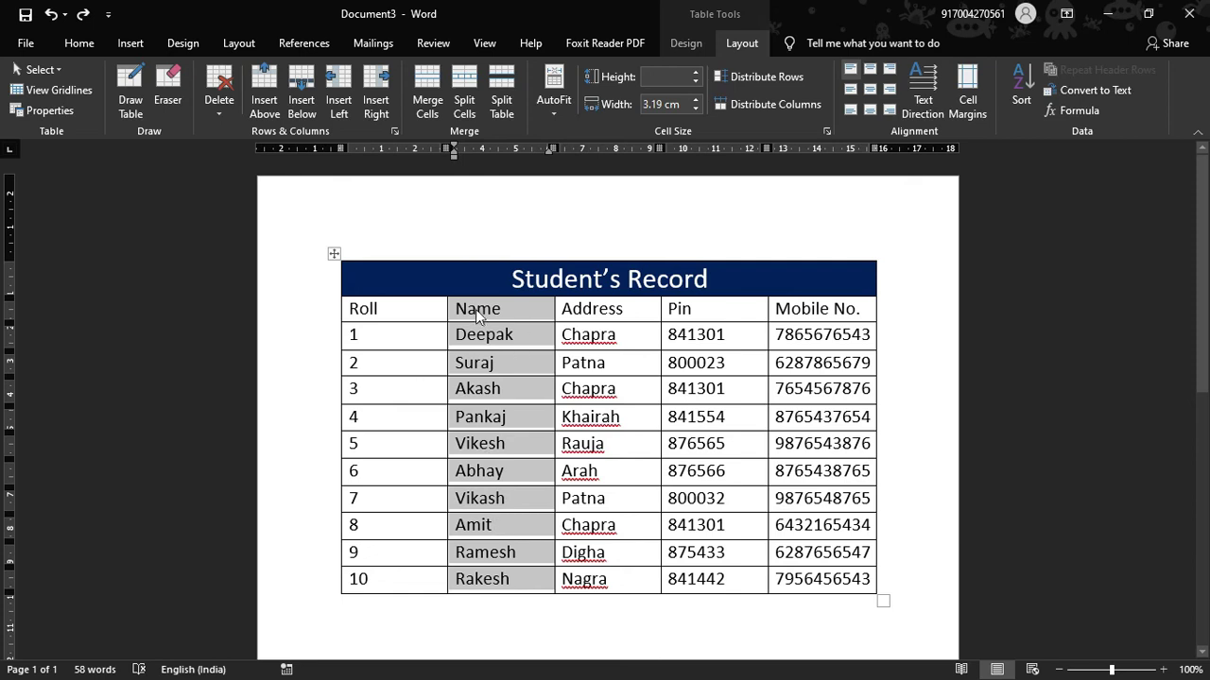
pyautogui.click(340, 84)
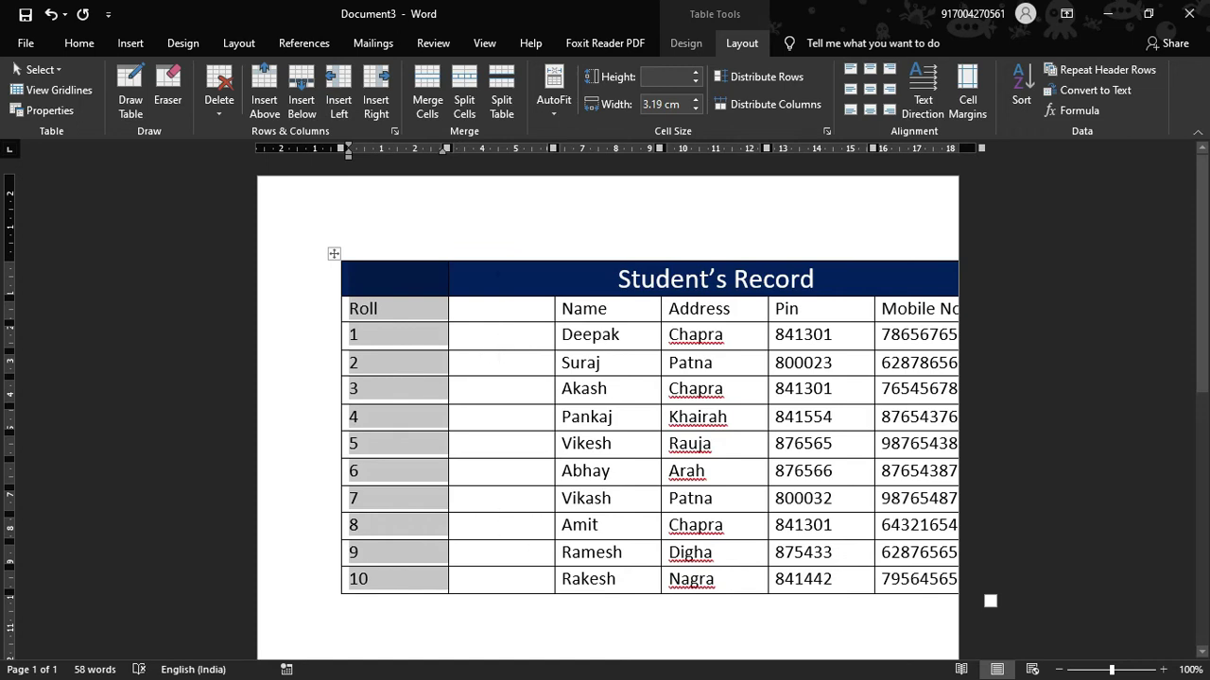
pyautogui.click(49, 16)
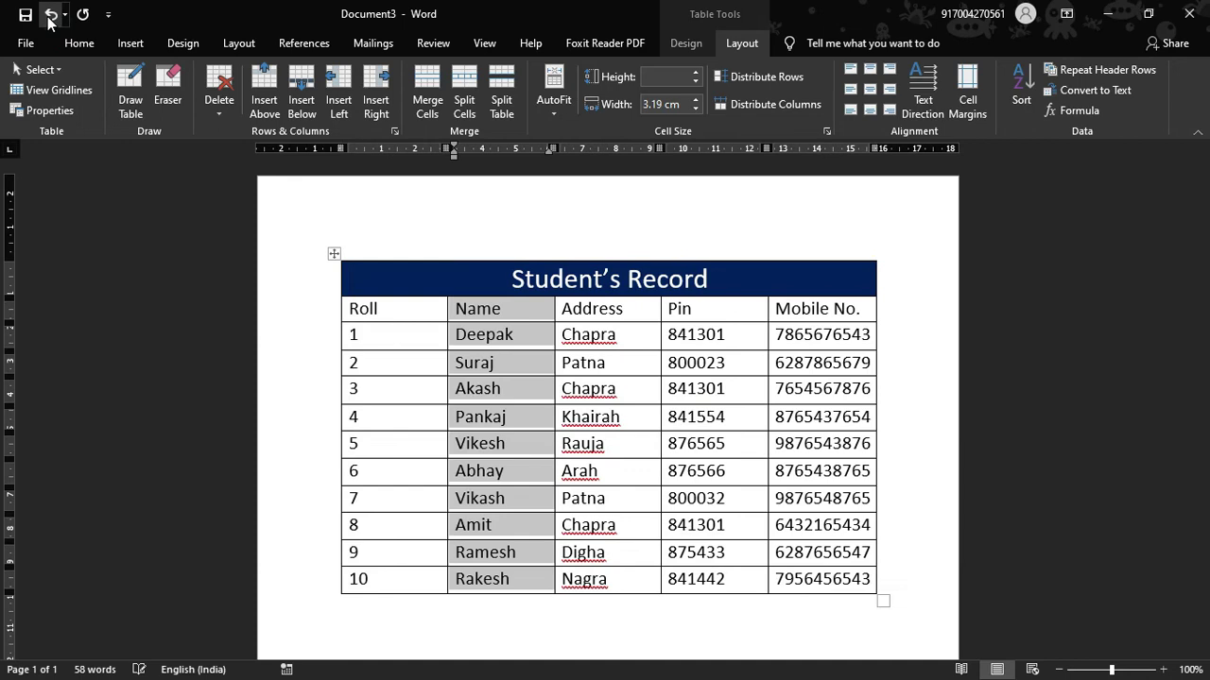
pyautogui.click(376, 92)
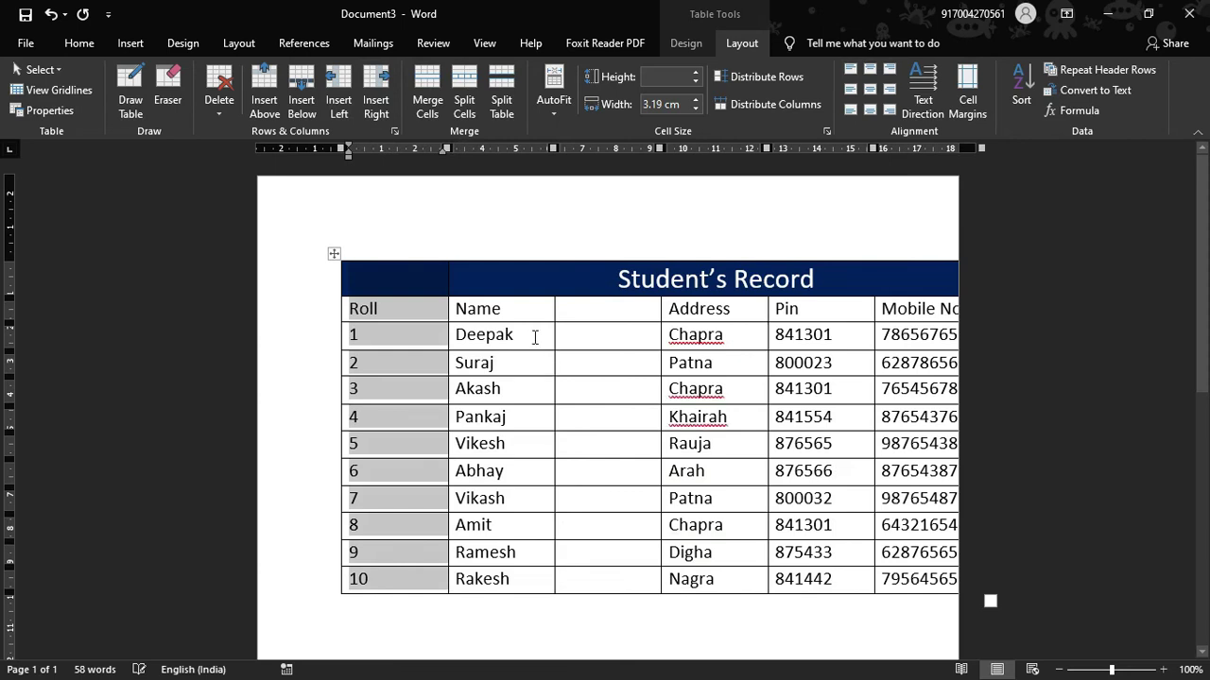
pyautogui.click(50, 14)
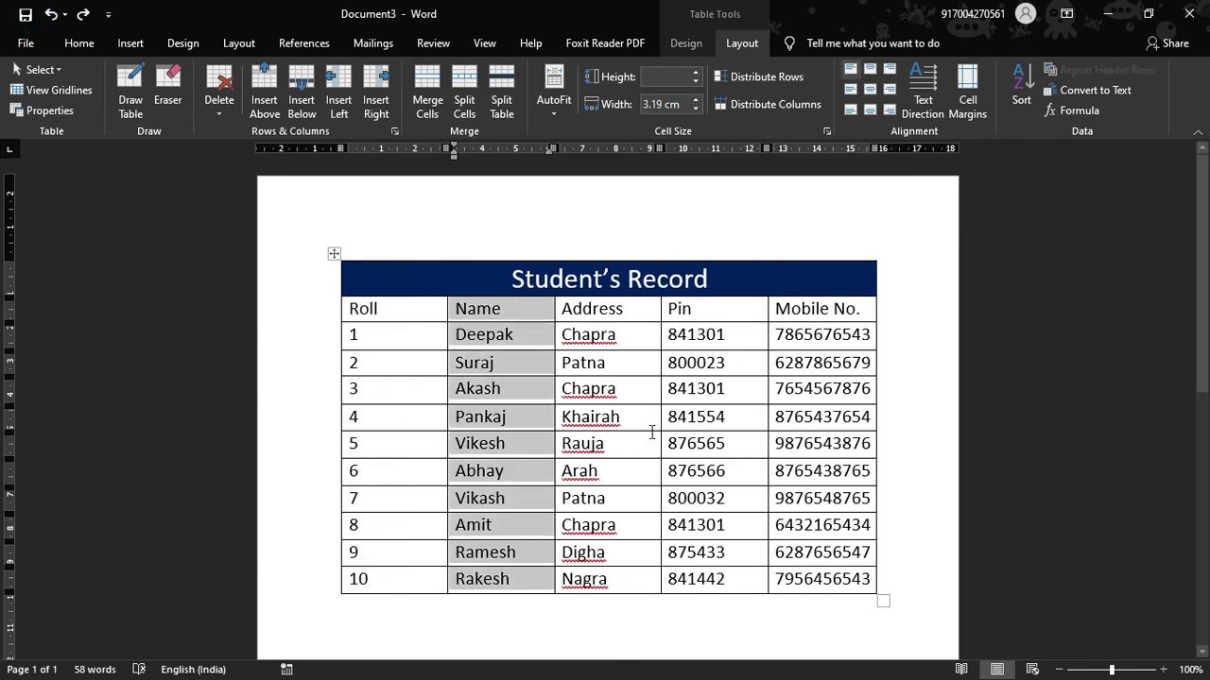
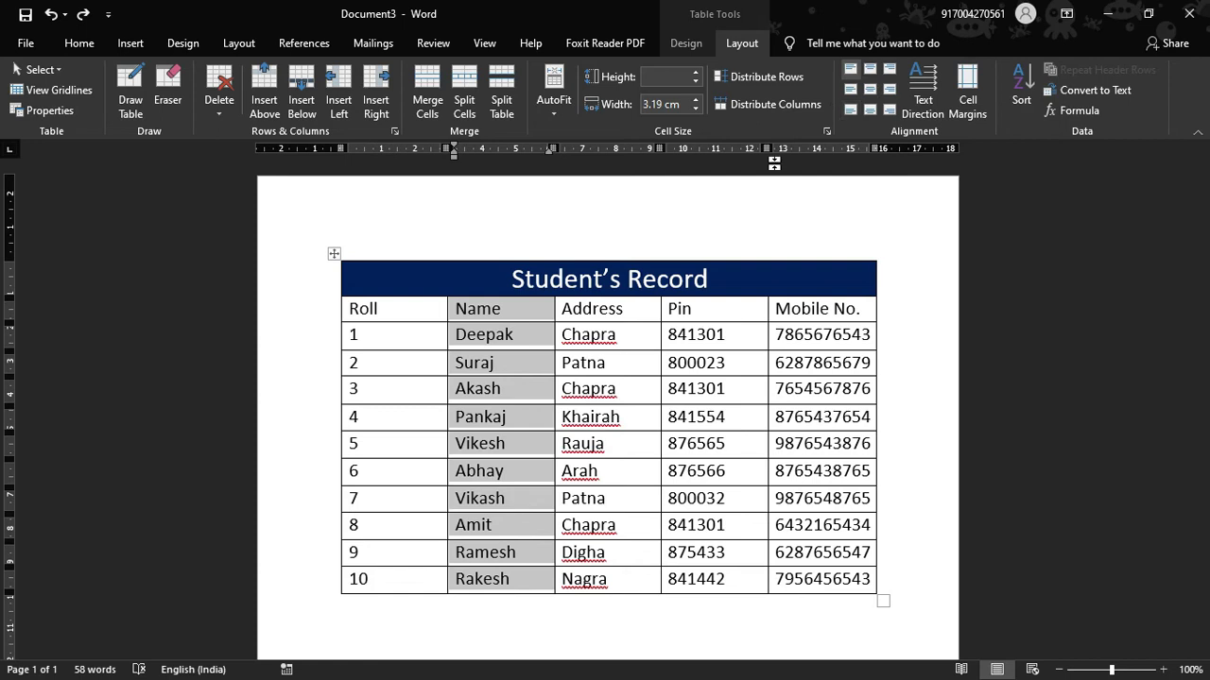
# - Insert two blank lines below the Student's Record table and place the caret on them
pyautogui.click(695, 618)
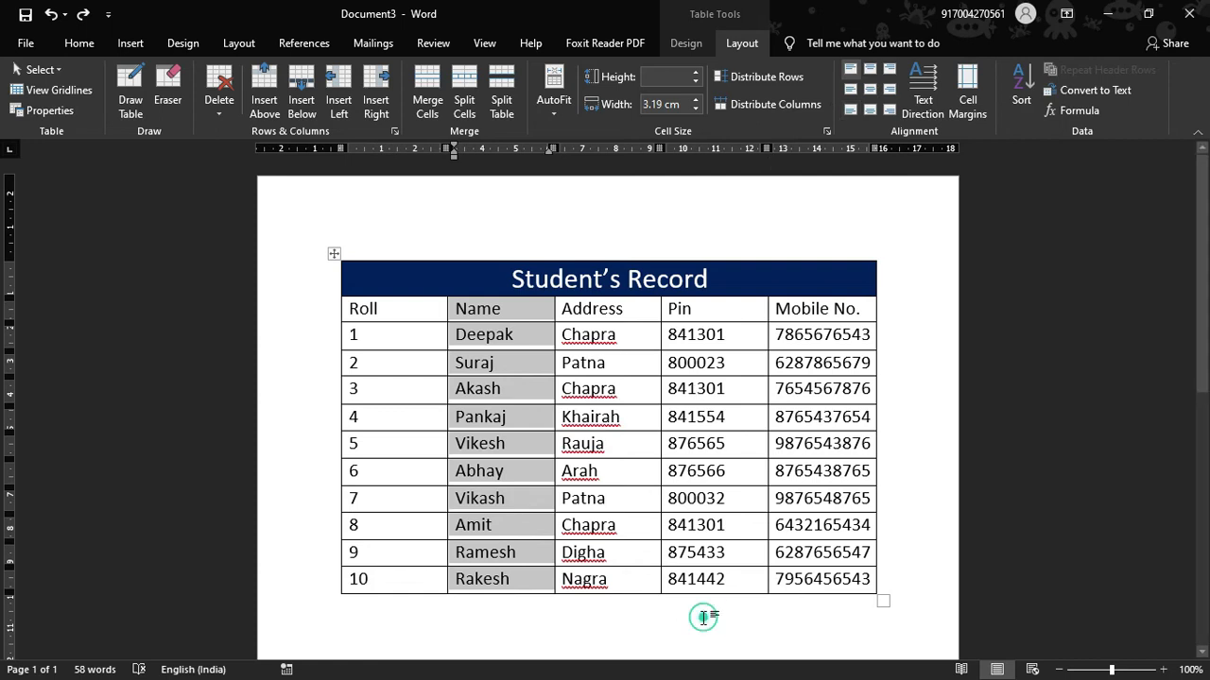
pyautogui.press('Return')
pyautogui.press('Return')
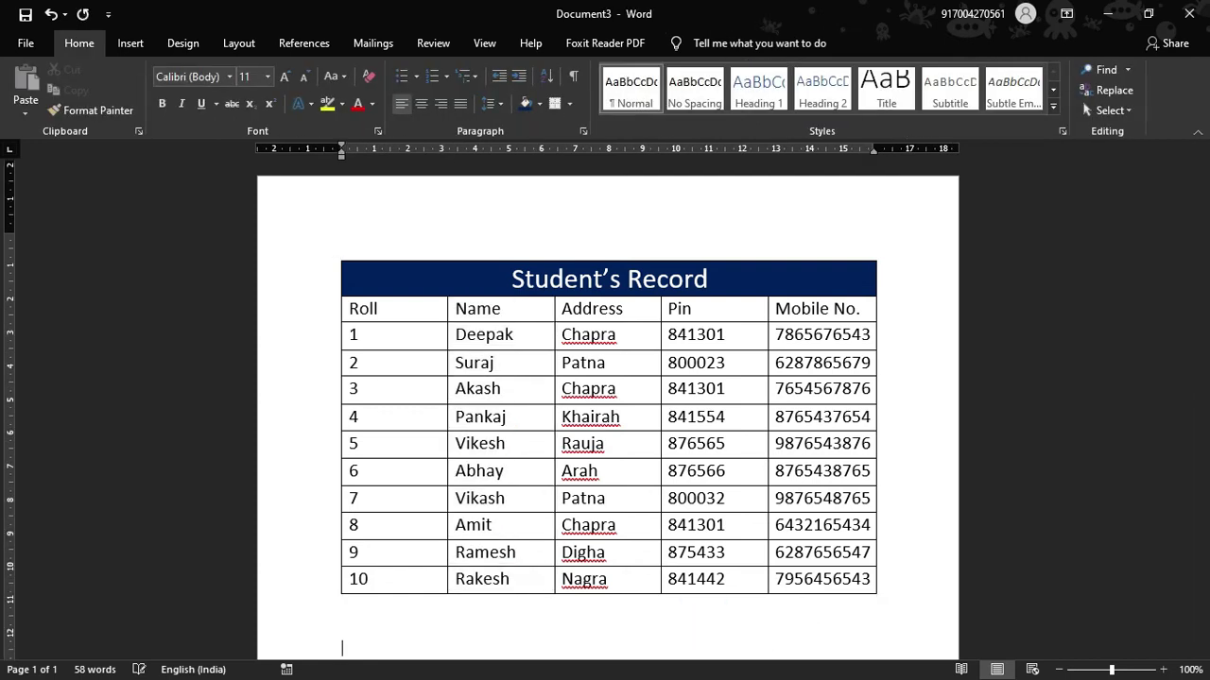
pyautogui.press('Return')
pyautogui.press('Return')
pyautogui.press('Return')
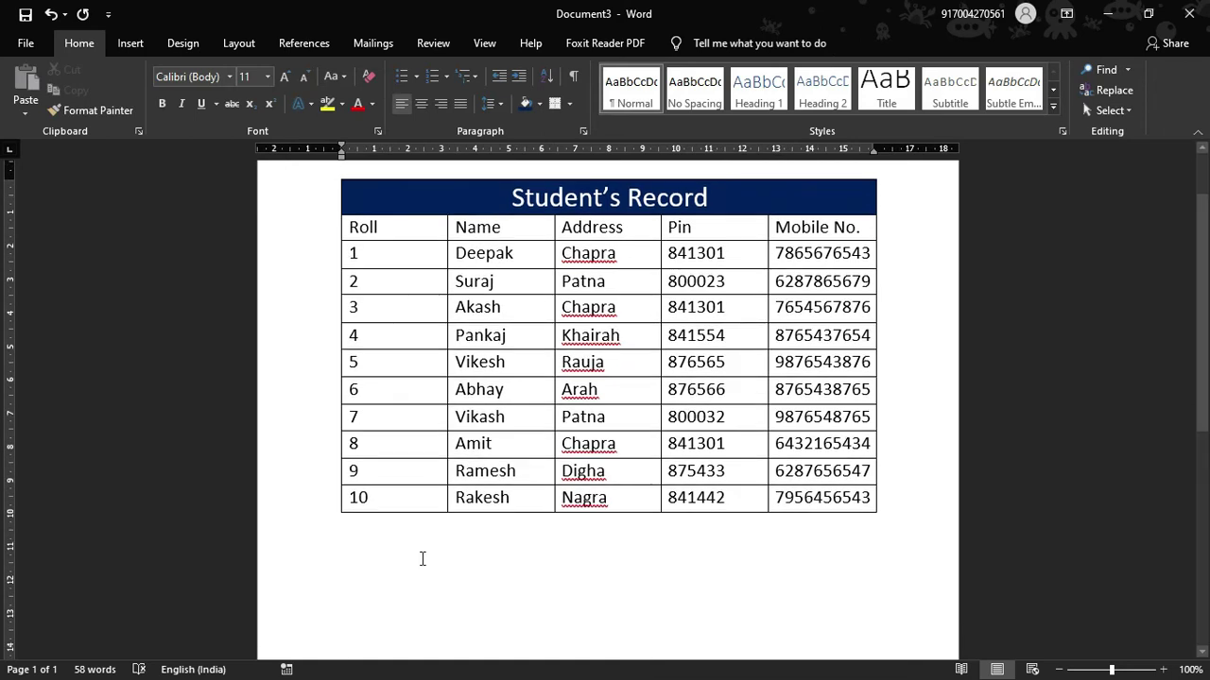
pyautogui.click(356, 565)
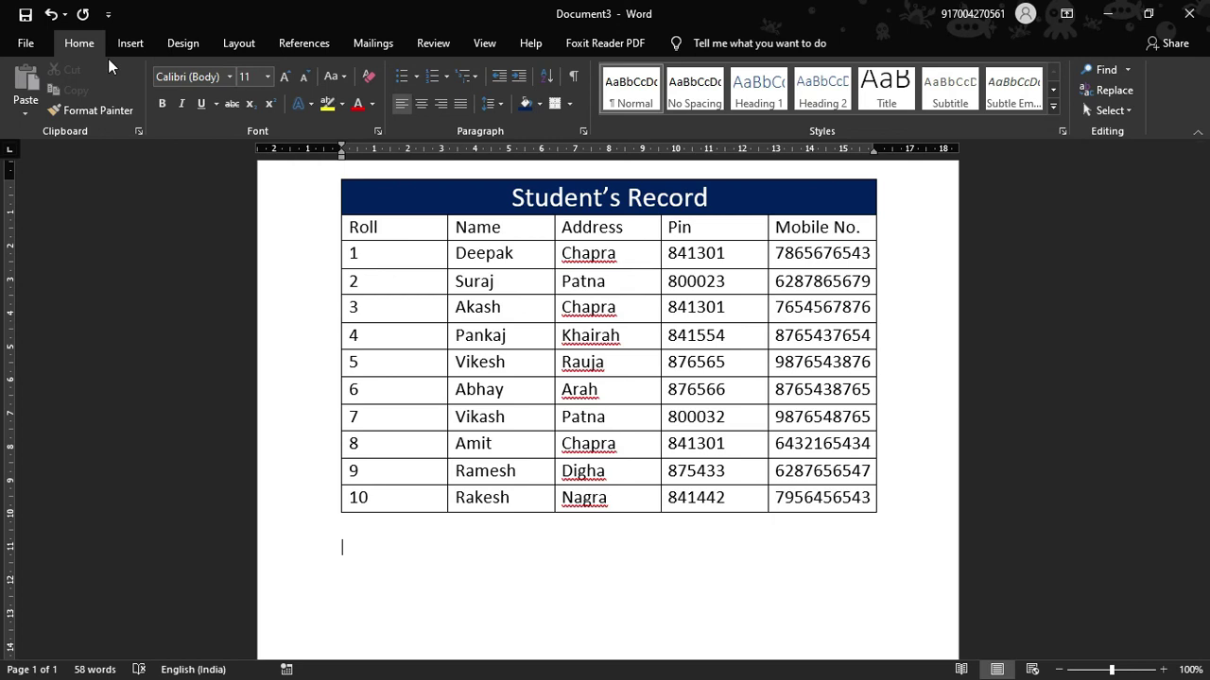
pyautogui.click(130, 43)
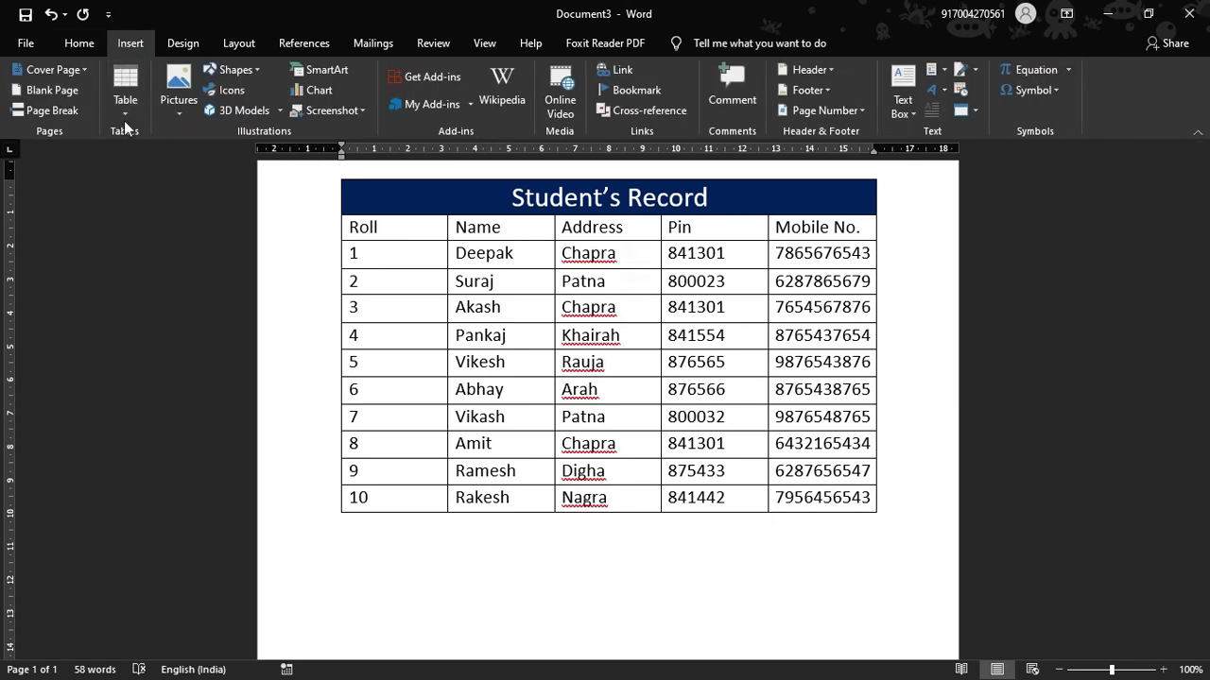
# - Draw a single-cell table about 15.85 cm wide and 8.63 cm high below the first table
pyautogui.click(126, 106)
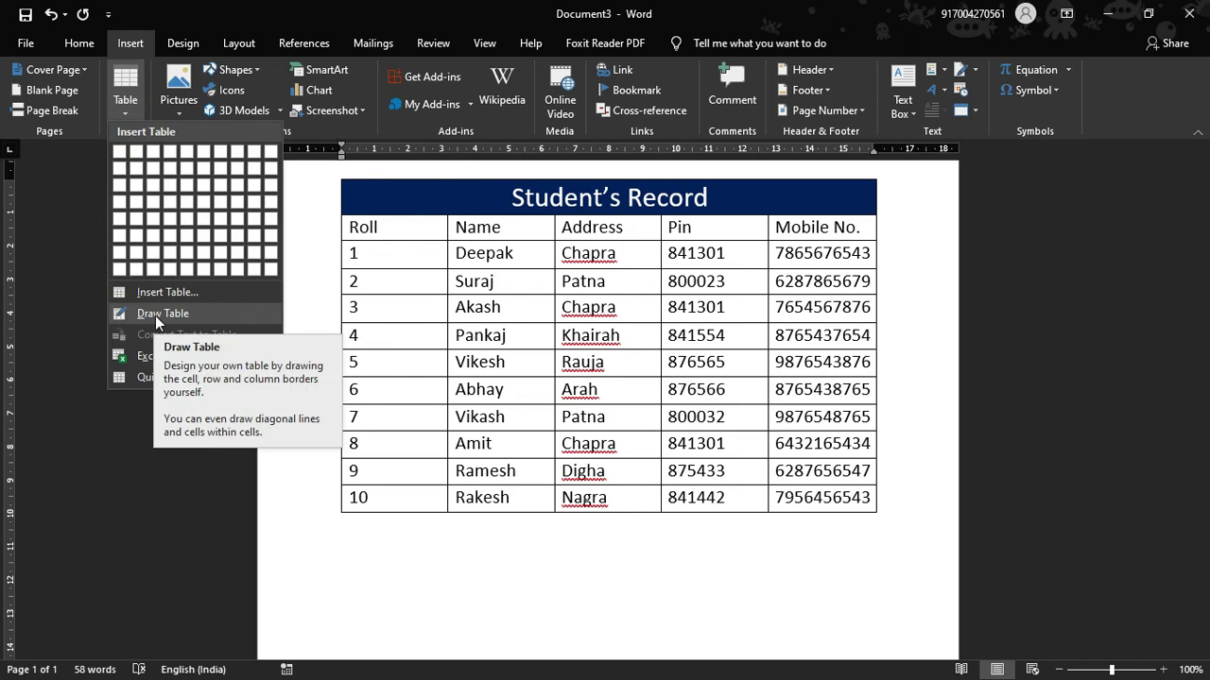
pyautogui.click(174, 322)
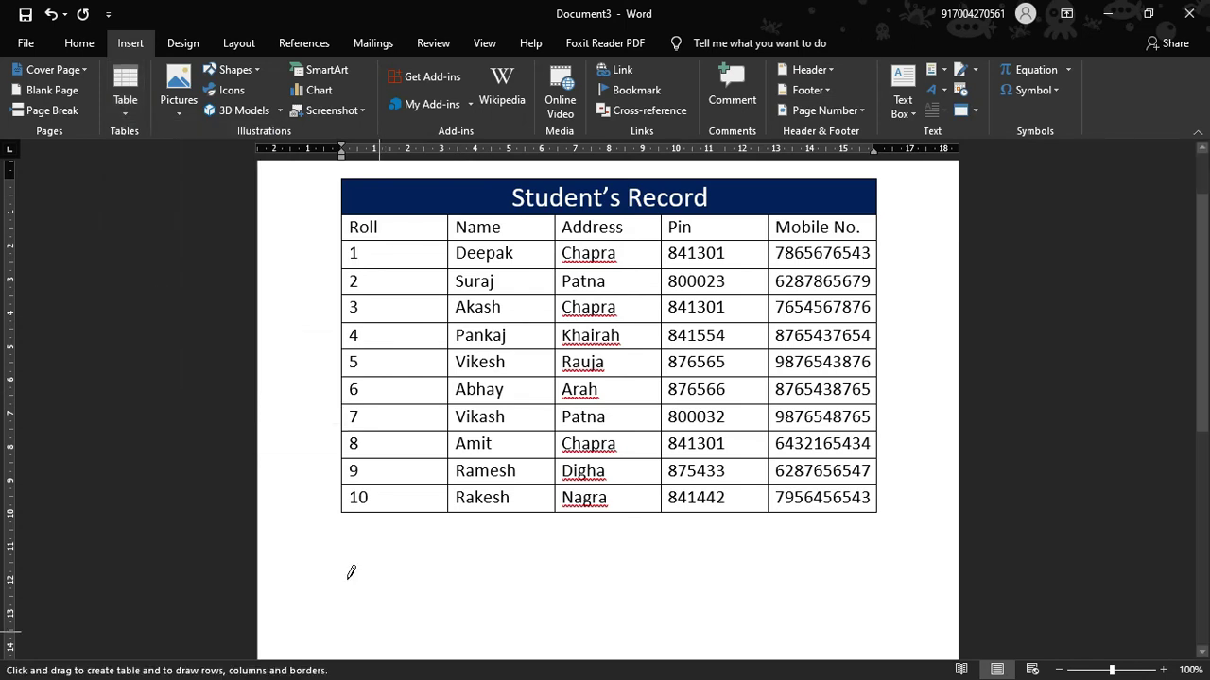
pyautogui.moveTo(346, 548); pyautogui.dragTo(866, 668)
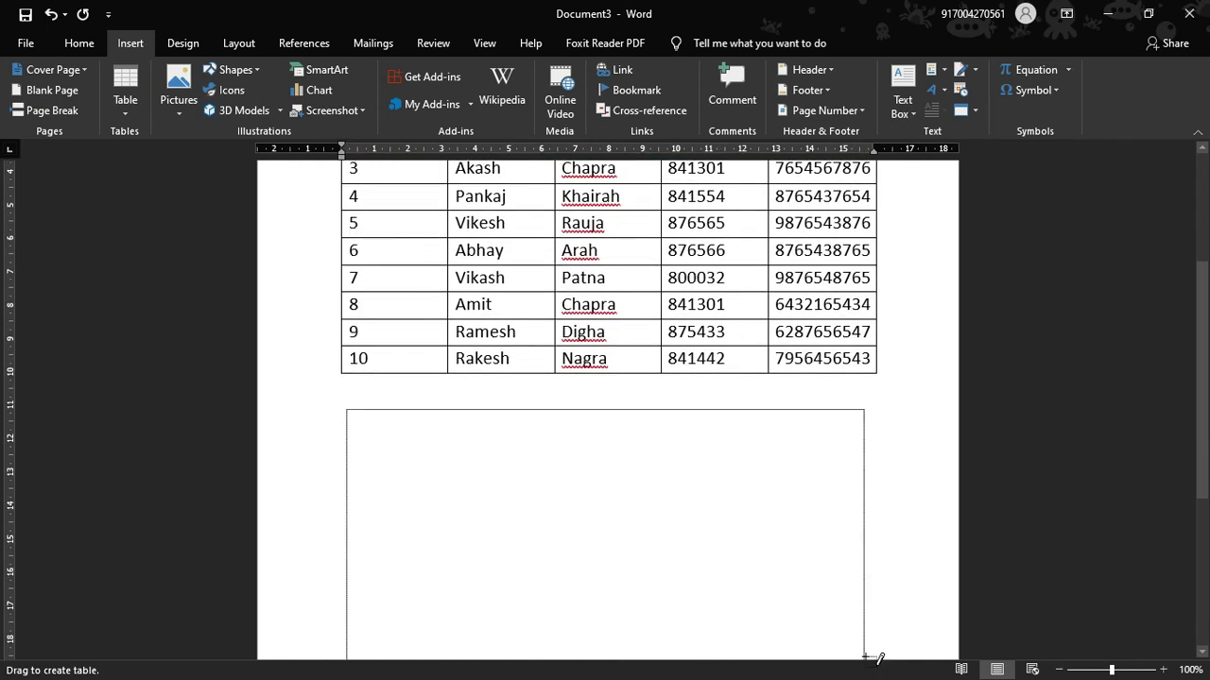
pyautogui.moveTo(878, 670)
pyautogui.mouseDown()
pyautogui.moveTo(891, 572)
pyautogui.moveTo(884, 583)
pyautogui.mouseUp()
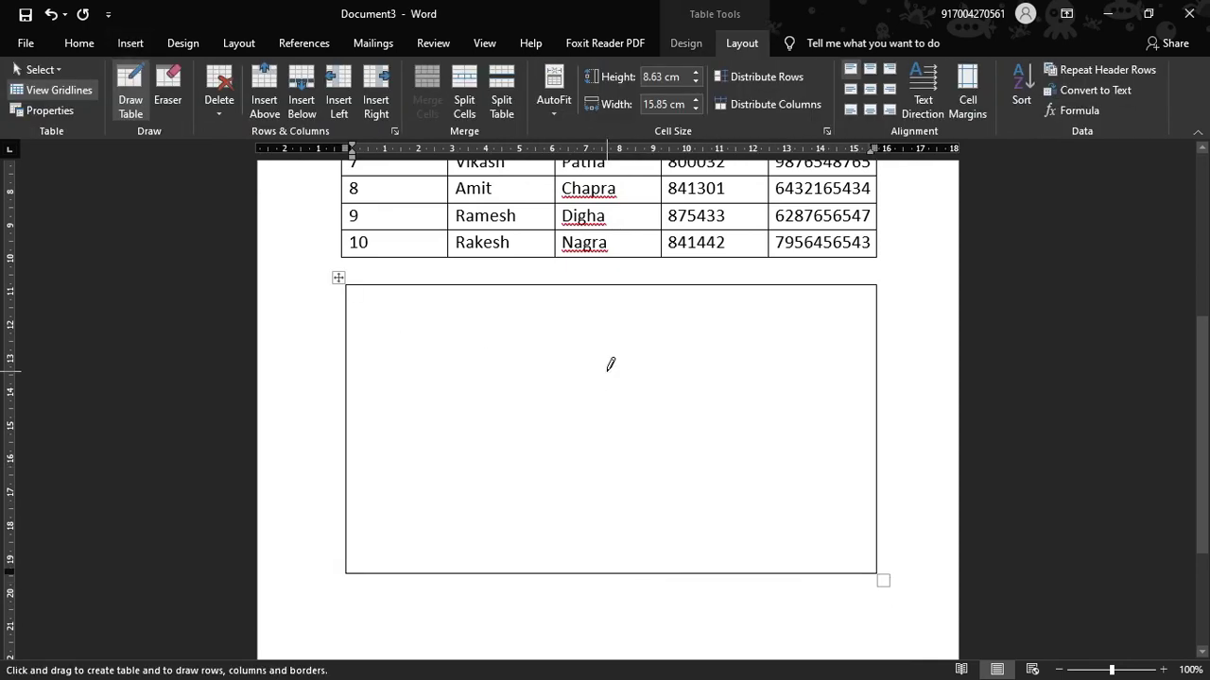
# - Draw a narrow right column, three row lines on the left, and a full-width bottom-section line
pyautogui.click(123, 106)
pyautogui.moveTo(770, 285)
pyautogui.mouseDown()
pyautogui.moveTo(794, 523)
pyautogui.moveTo(775, 553)
pyautogui.mouseUp()
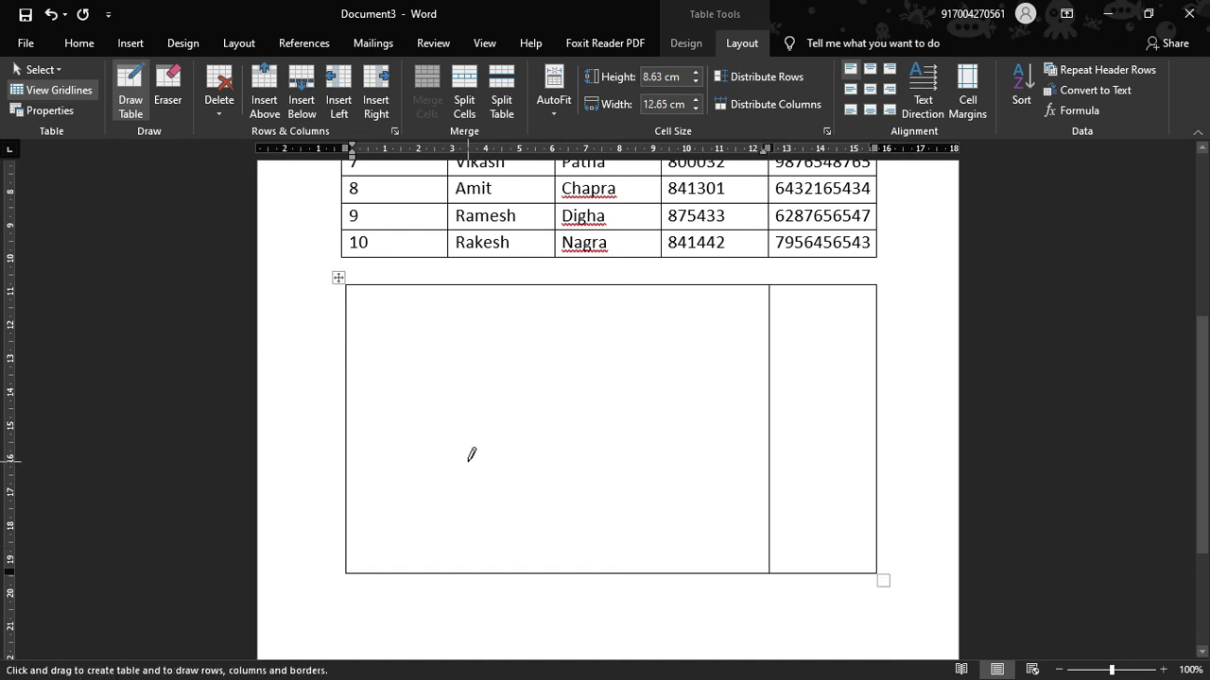
pyautogui.click(345, 318)
pyautogui.moveTo(348, 320); pyautogui.dragTo(677, 320)
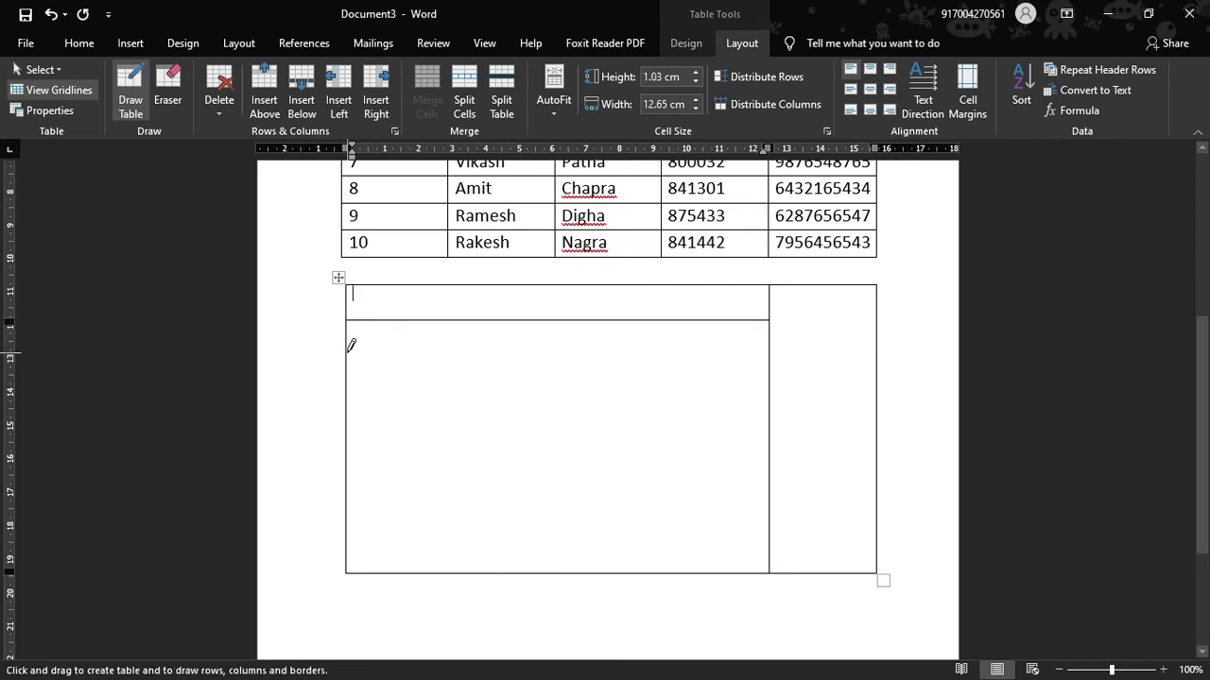
pyautogui.moveTo(348, 355)
pyautogui.mouseDown()
pyautogui.moveTo(780, 353)
pyautogui.moveTo(764, 355)
pyautogui.mouseUp()
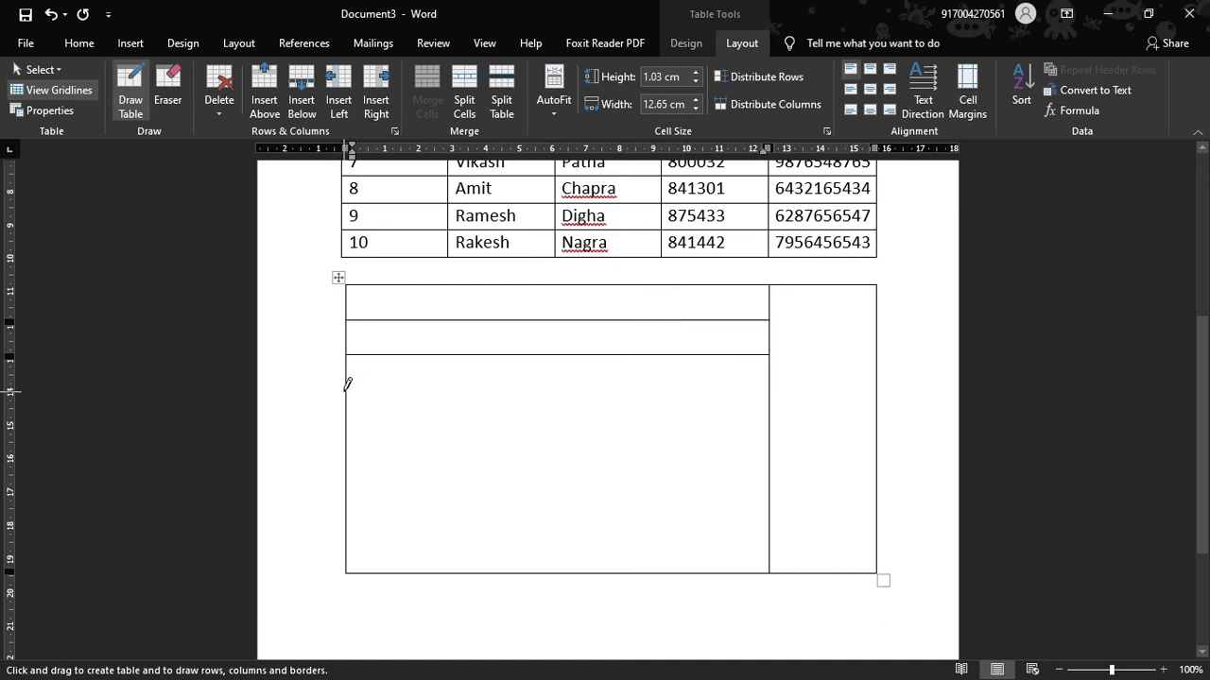
pyautogui.moveTo(346, 392)
pyautogui.mouseDown()
pyautogui.moveTo(425, 386)
pyautogui.moveTo(594, 404)
pyautogui.mouseUp()
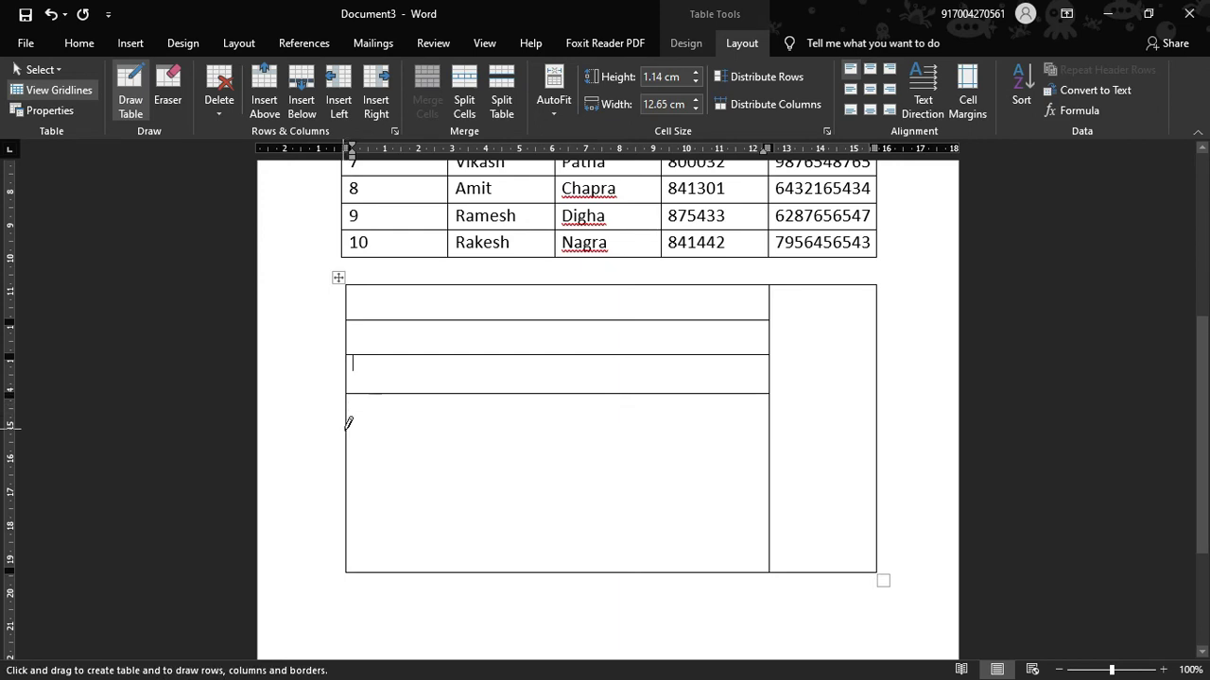
pyautogui.moveTo(348, 425)
pyautogui.mouseDown()
pyautogui.moveTo(715, 438)
pyautogui.moveTo(775, 421)
pyautogui.moveTo(822, 427)
pyautogui.mouseUp()
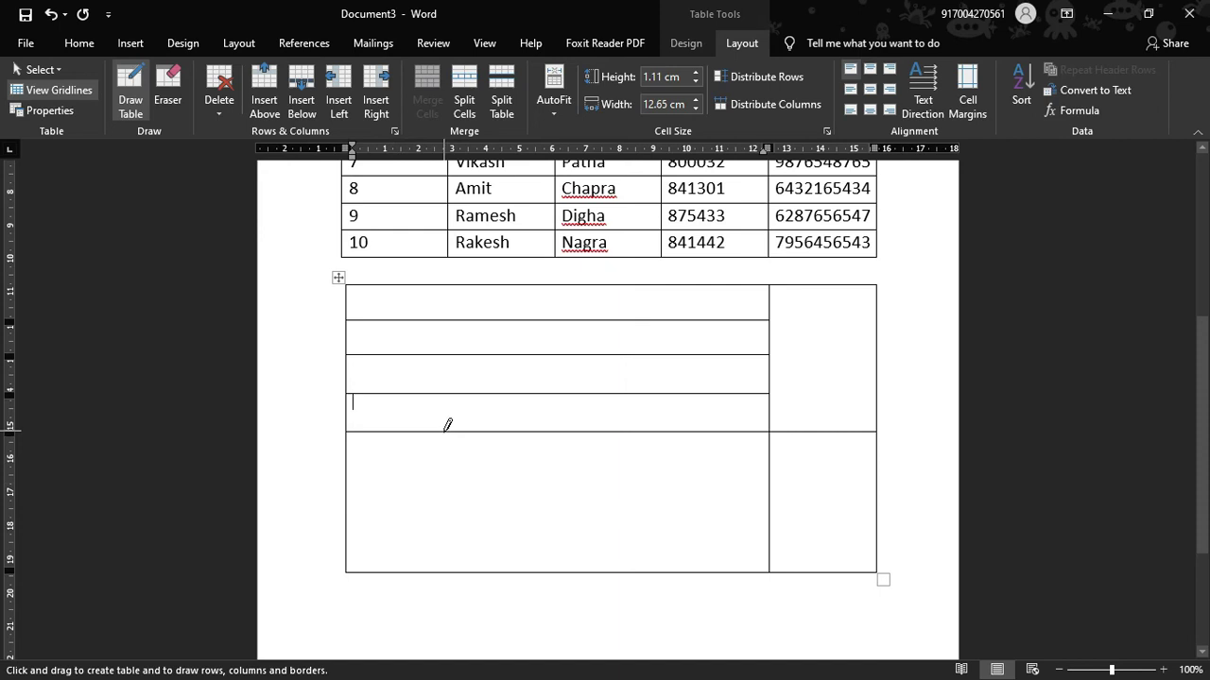
pyautogui.moveTo(447, 424); pyautogui.dragTo(447, 529)
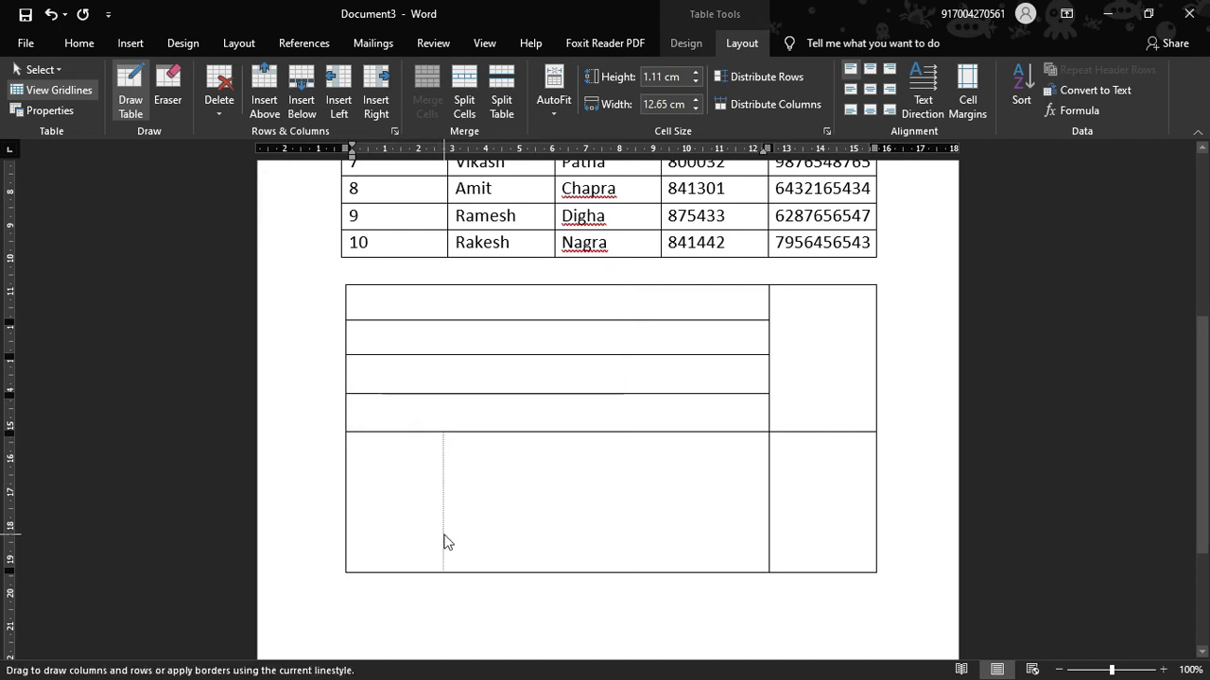
# - Draw the remaining column dividers so the bottom section has seven columns
pyautogui.moveTo(447, 528); pyautogui.dragTo(443, 540)
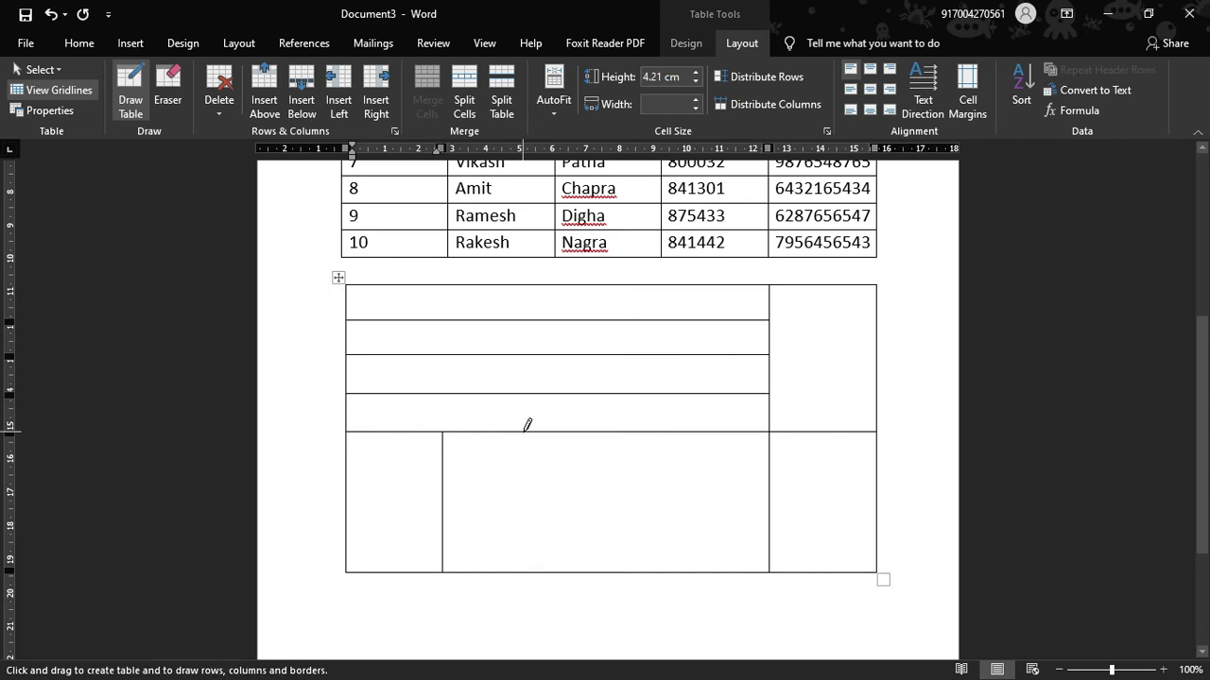
pyautogui.click(516, 435)
pyautogui.moveTo(517, 439); pyautogui.dragTo(526, 541)
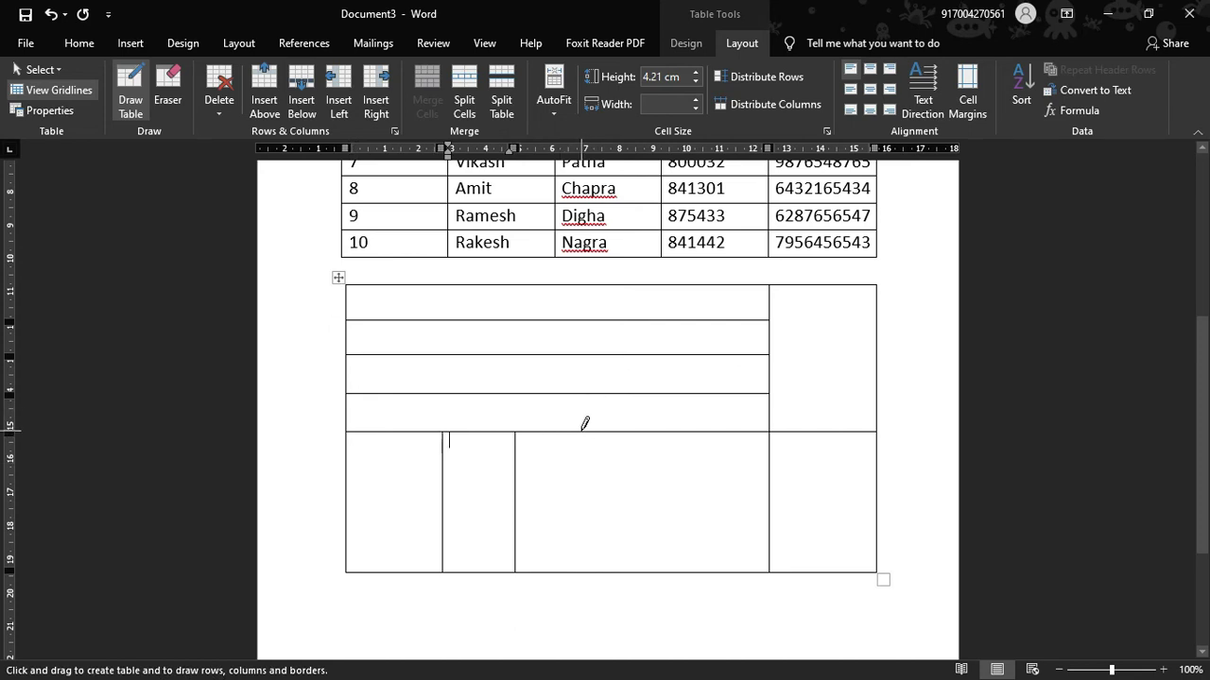
pyautogui.click(581, 432)
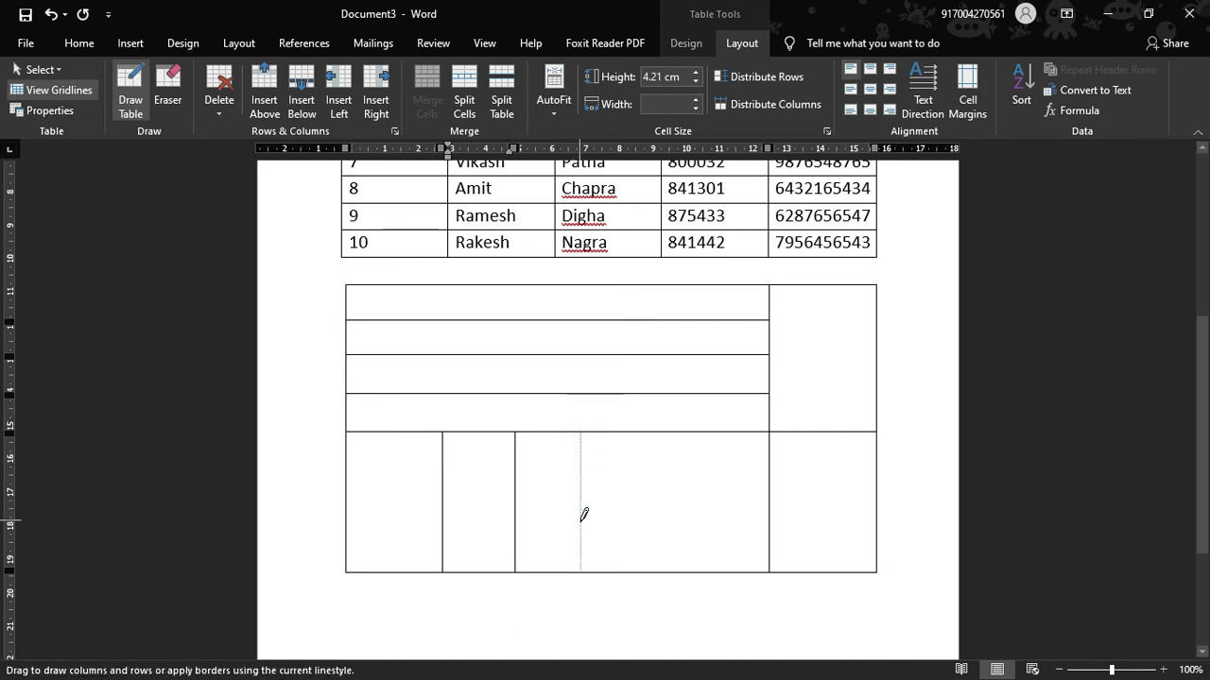
pyautogui.moveTo(581, 432); pyautogui.dragTo(584, 516)
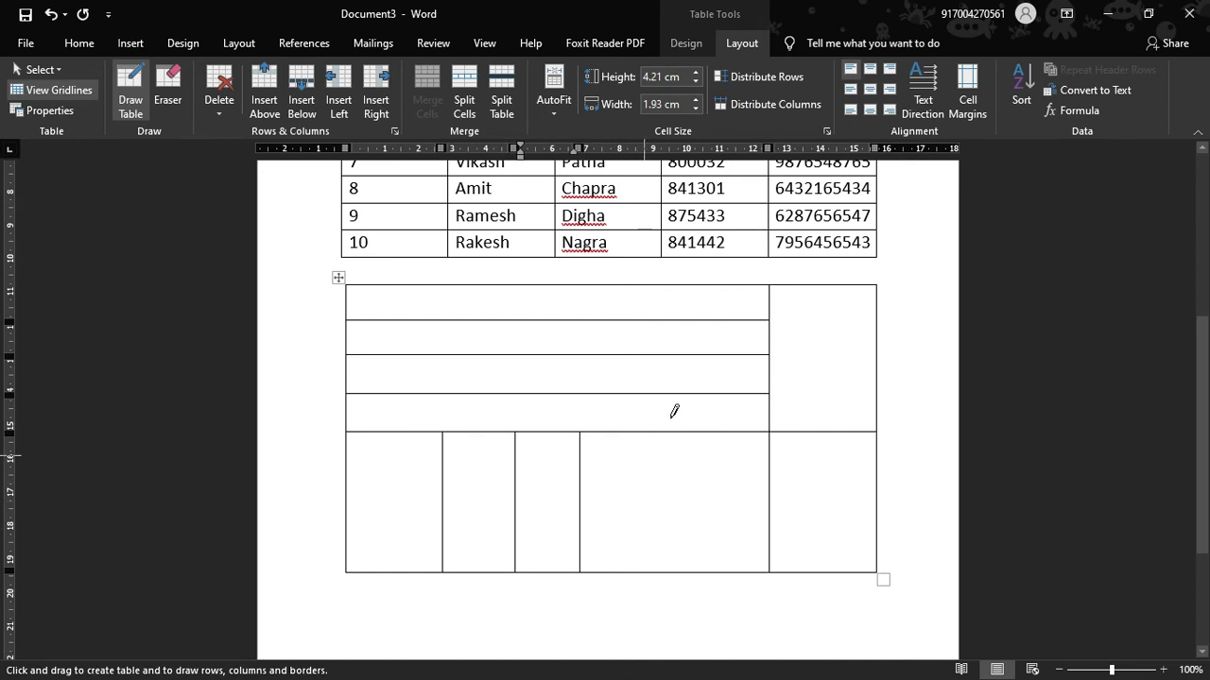
pyautogui.moveTo(654, 432); pyautogui.dragTo(661, 518)
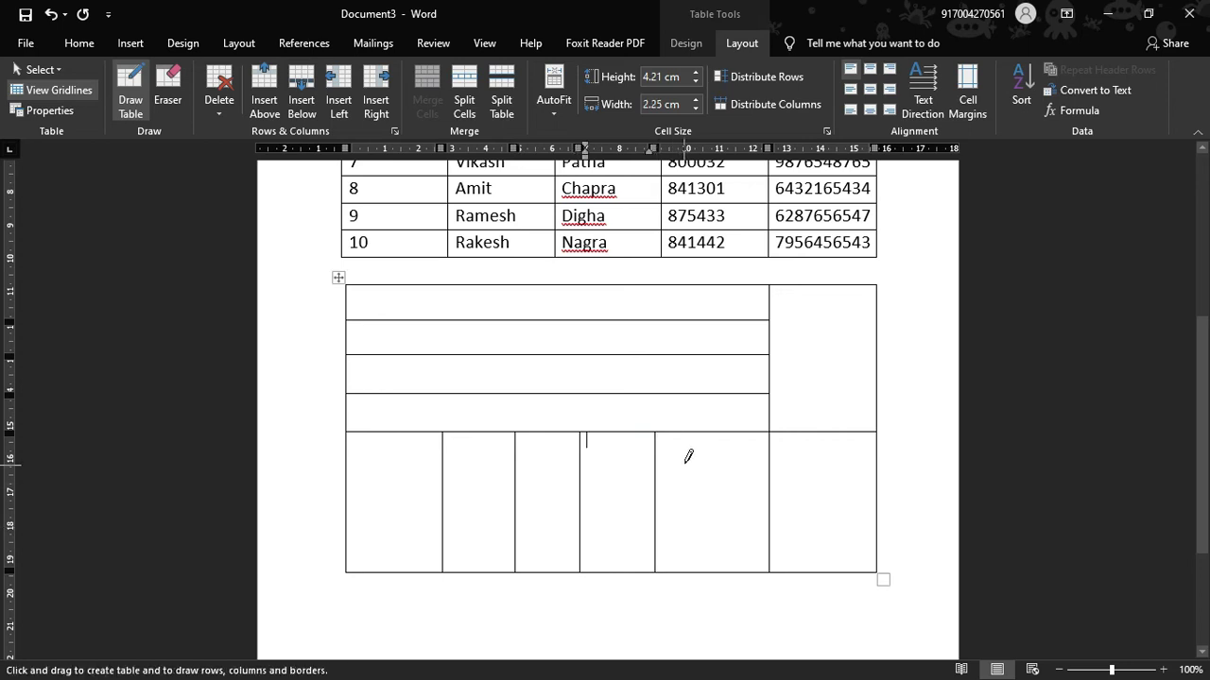
pyautogui.moveTo(709, 431); pyautogui.dragTo(717, 540)
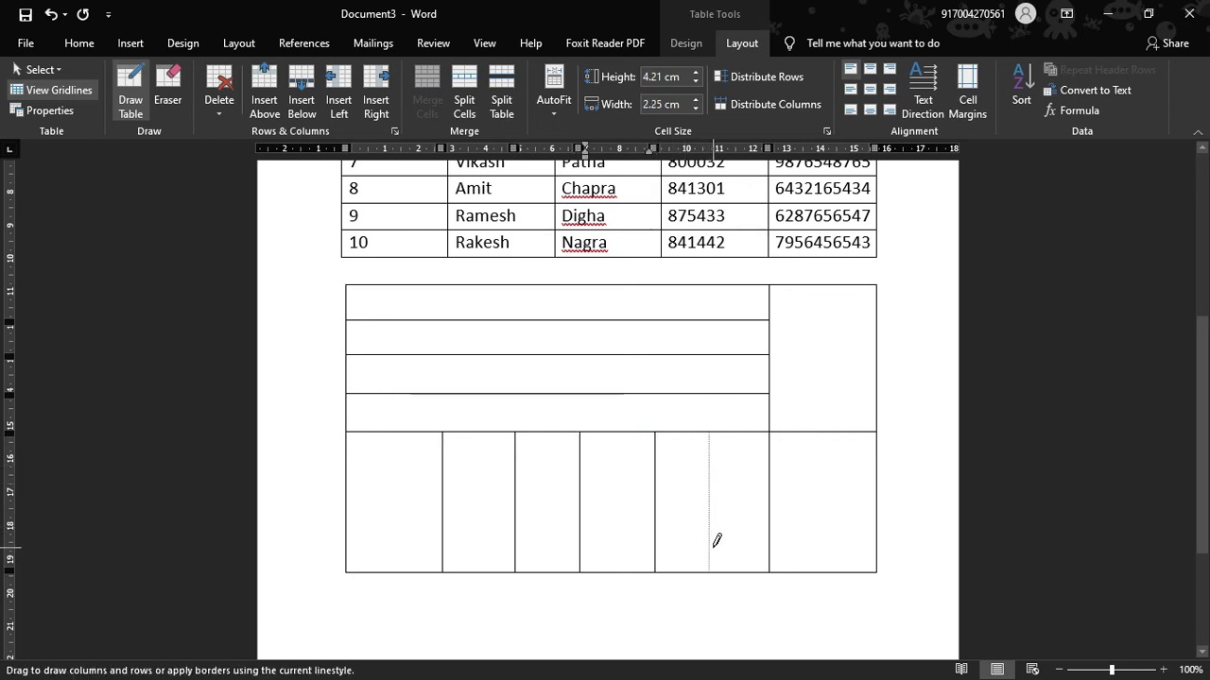
pyautogui.moveTo(717, 540); pyautogui.dragTo(715, 555)
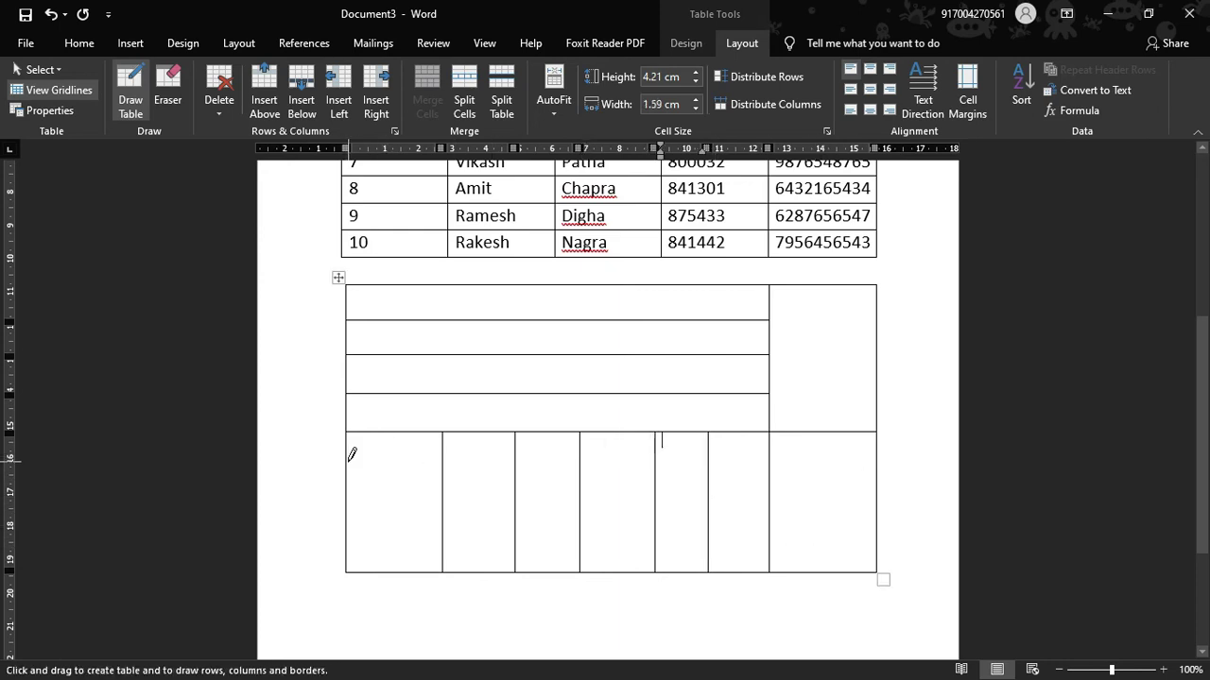
# - Add a thin heading row across the bottom section and split the fourth left row in two
pyautogui.moveTo(348, 454); pyautogui.dragTo(664, 465)
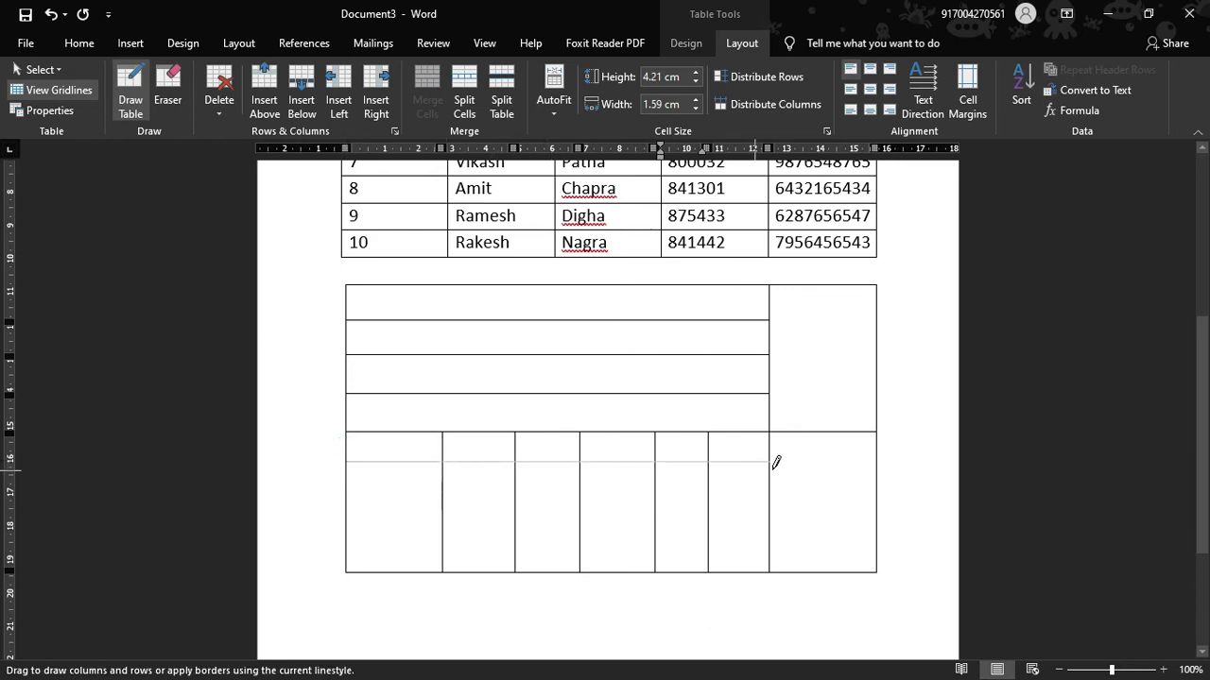
pyautogui.moveTo(665, 465); pyautogui.dragTo(804, 460)
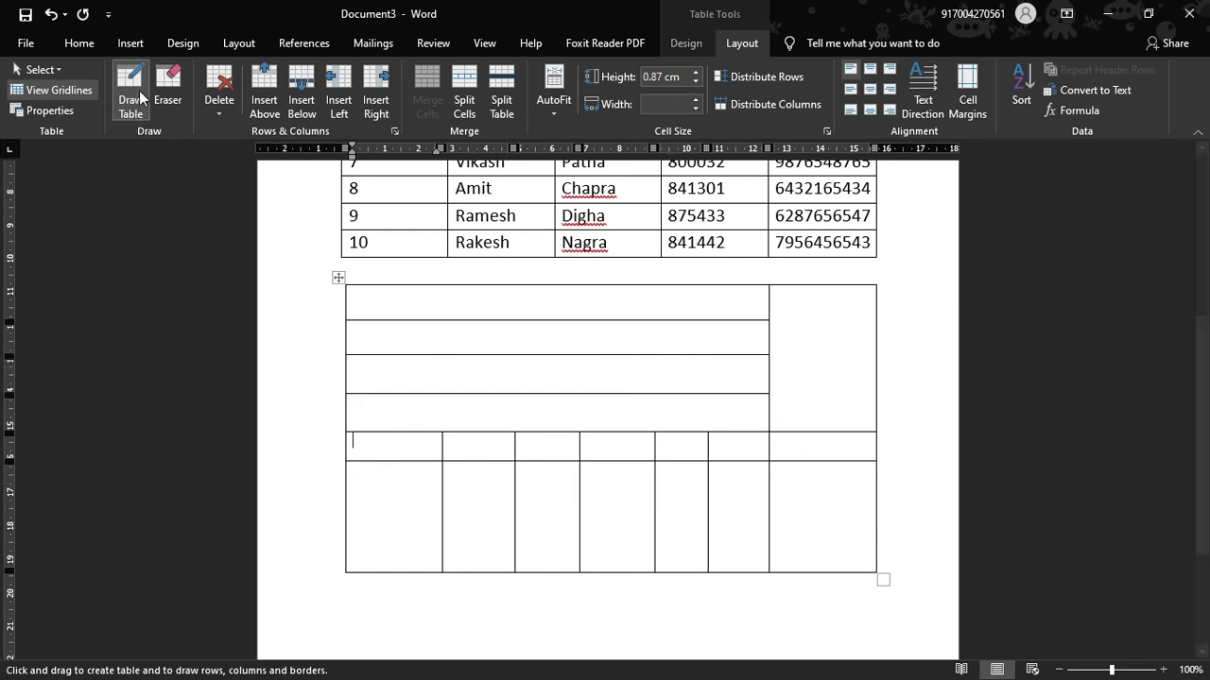
pyautogui.click(139, 91)
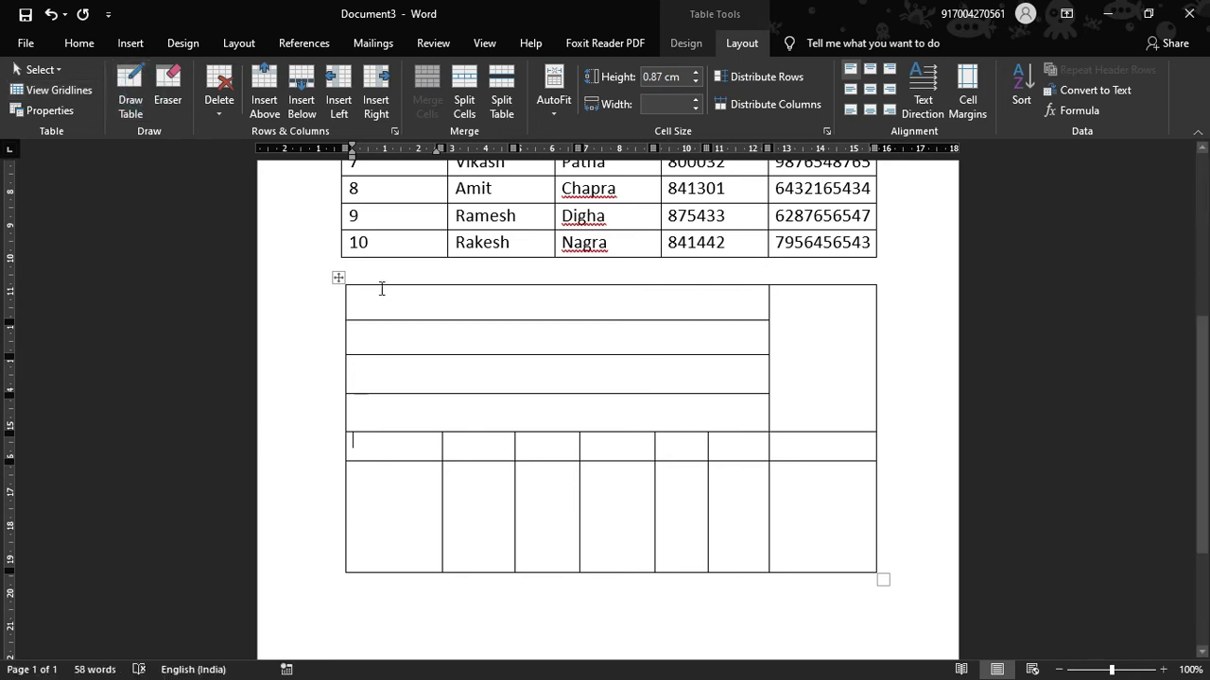
pyautogui.click(357, 444)
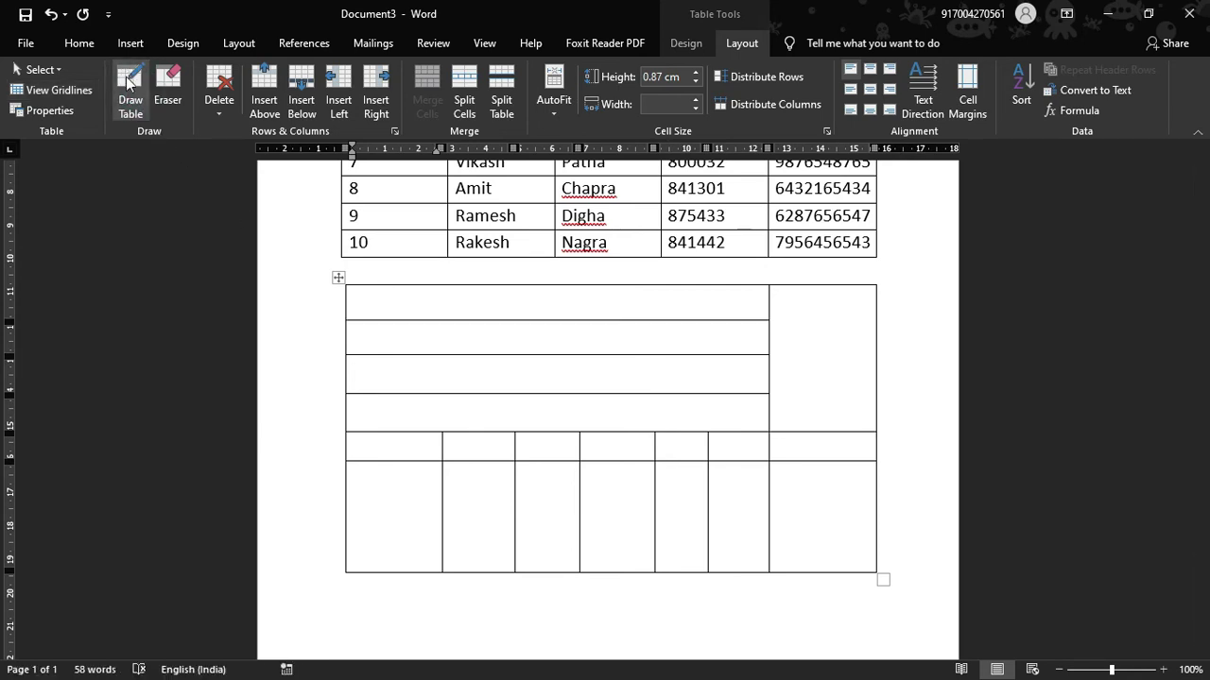
pyautogui.click(129, 89)
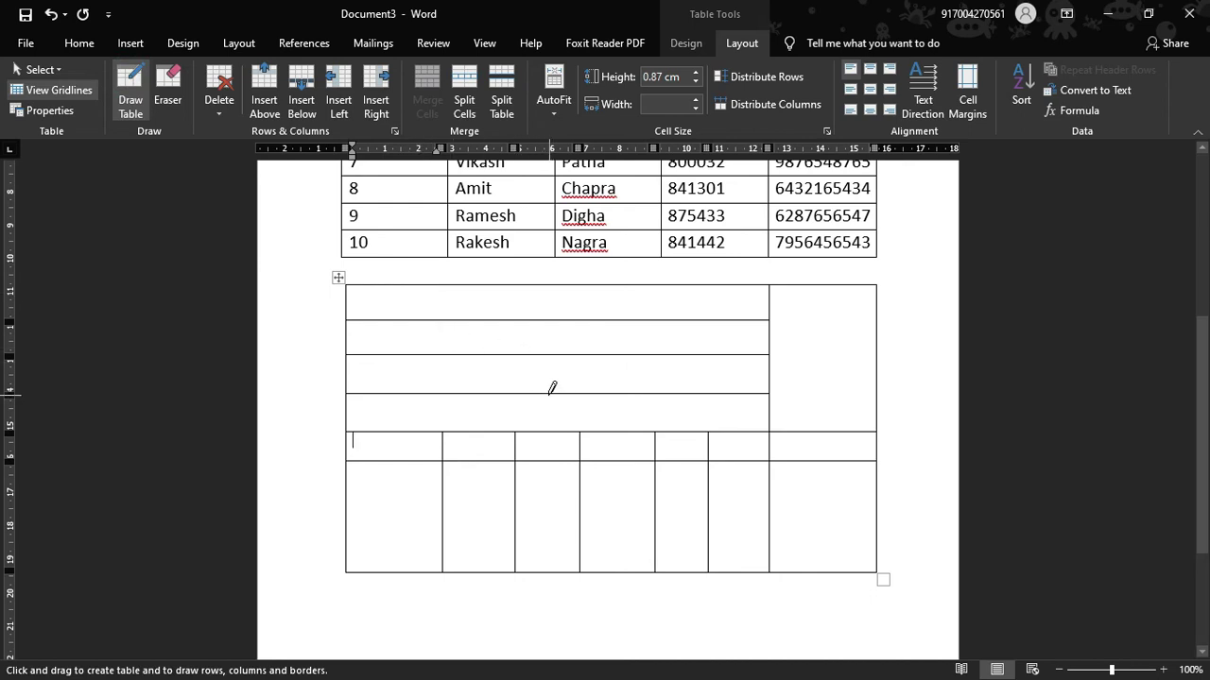
pyautogui.moveTo(550, 391); pyautogui.dragTo(550, 431)
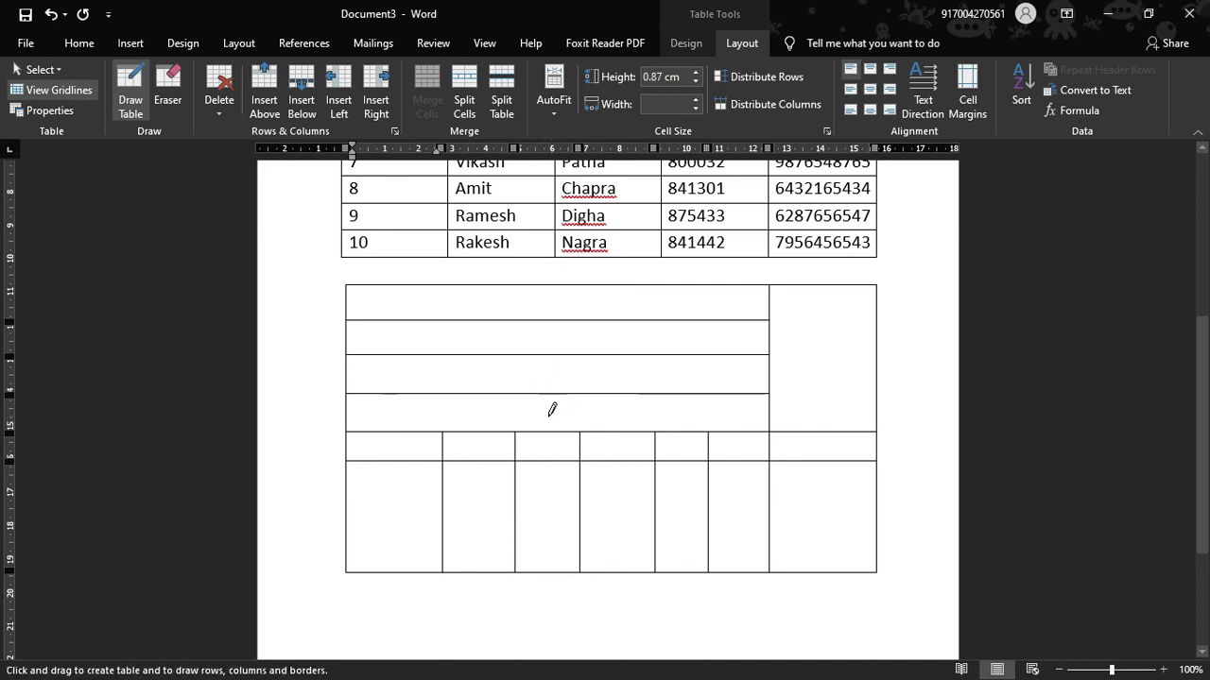
# - Vertically centre the contents of every cell in the new table
pyautogui.click(137, 100)
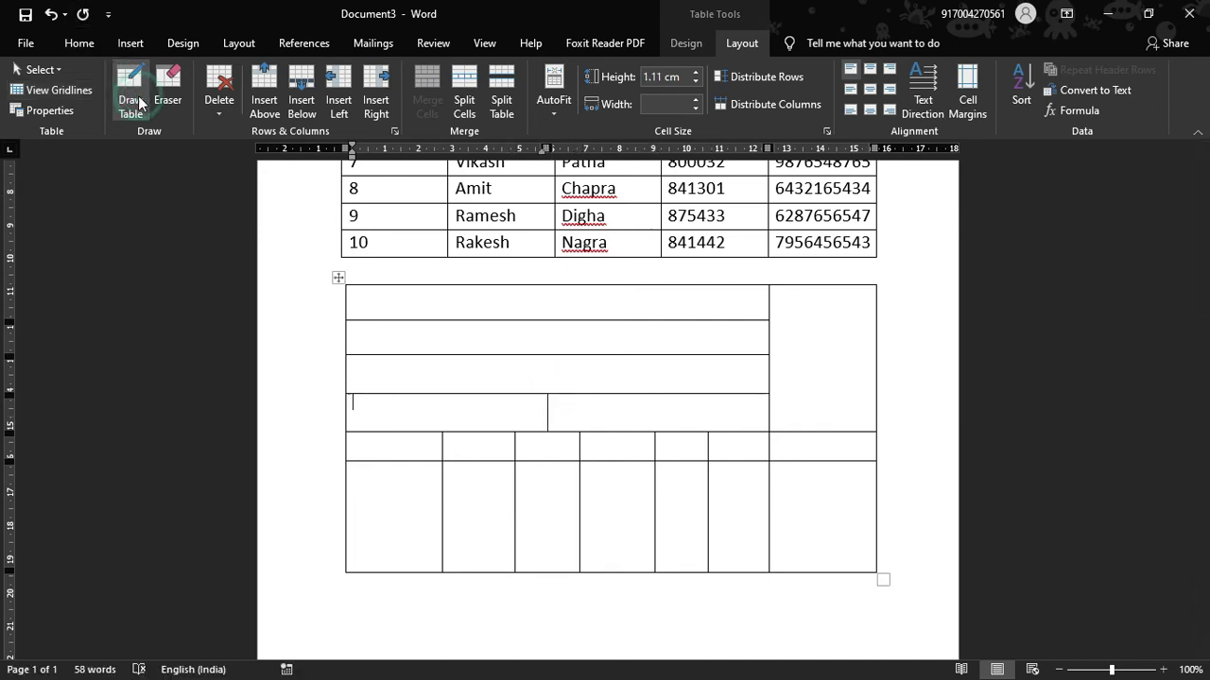
pyautogui.click(423, 302)
pyautogui.write('S')
pyautogui.press('BackSpace')
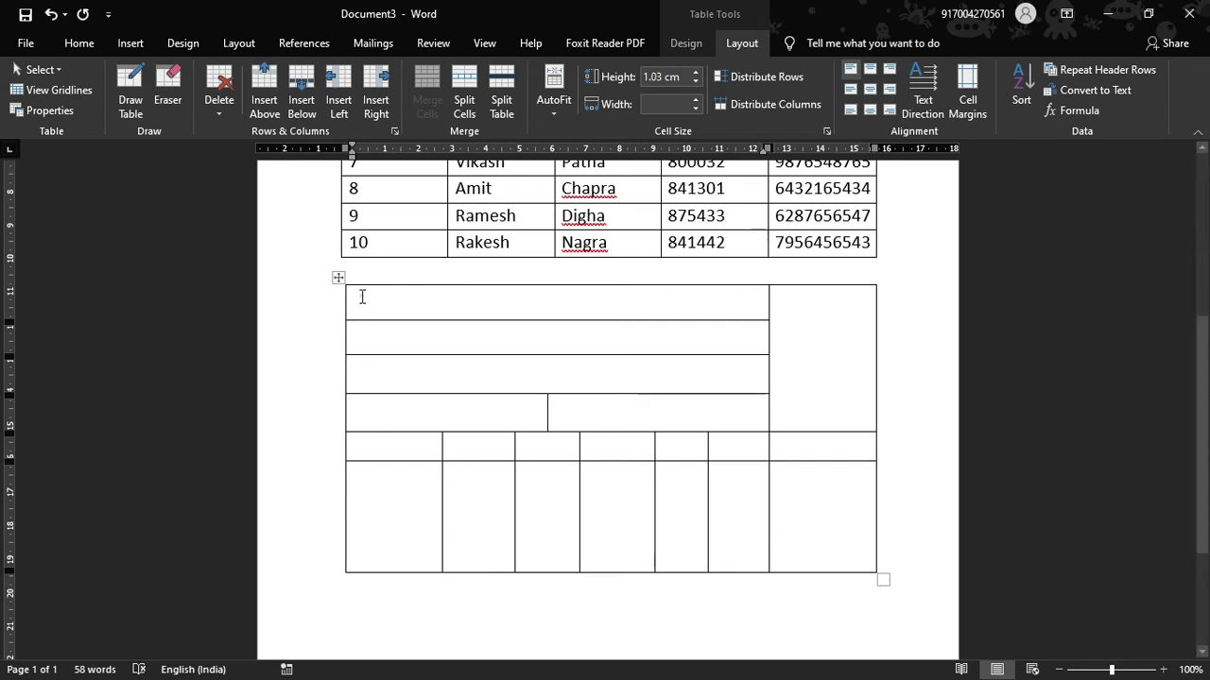
pyautogui.moveTo(360, 296); pyautogui.dragTo(753, 550)
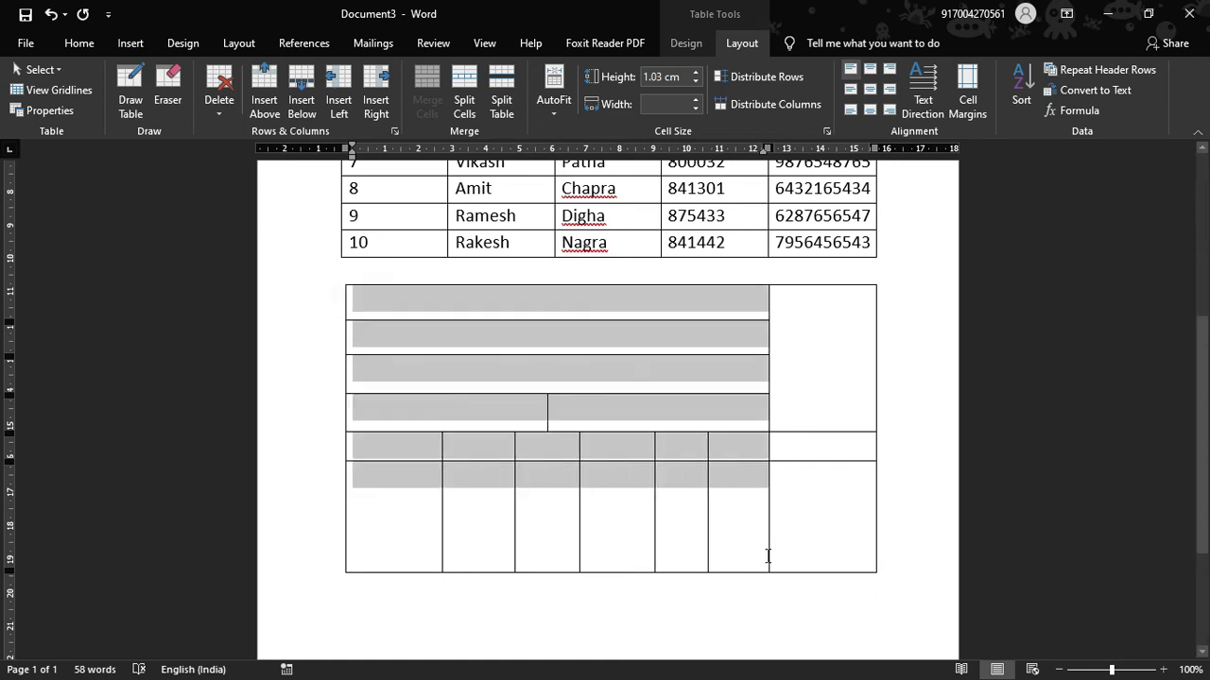
pyautogui.moveTo(753, 550); pyautogui.dragTo(794, 551)
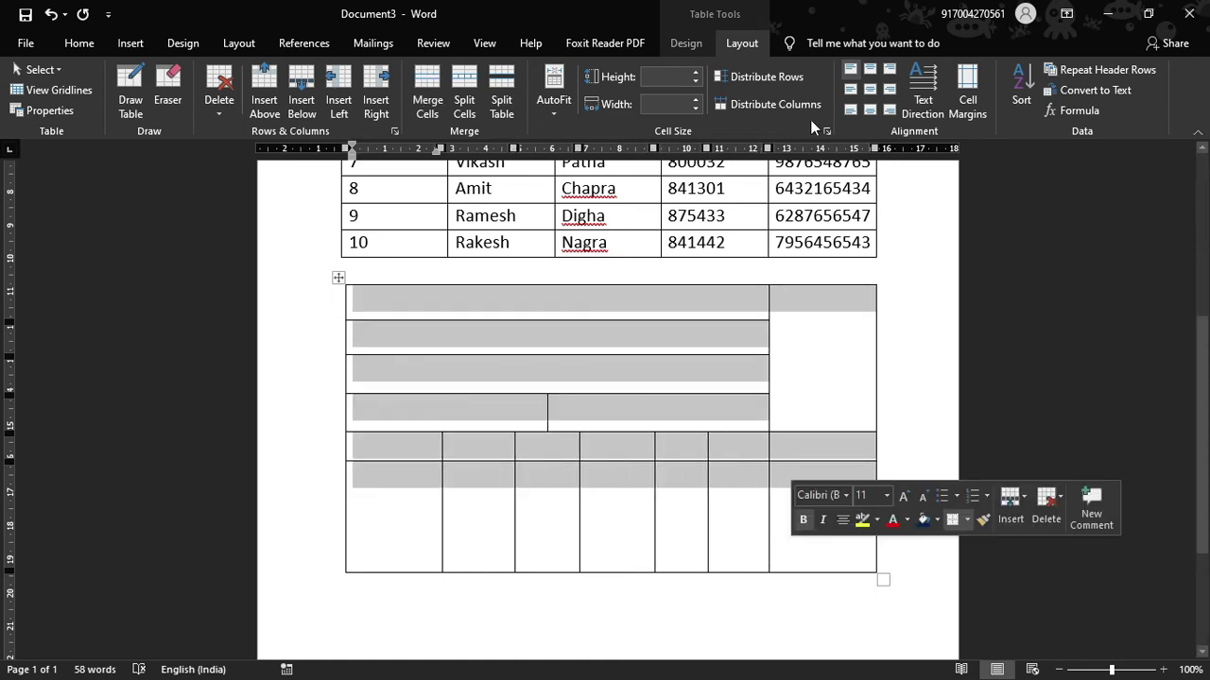
pyautogui.click(870, 89)
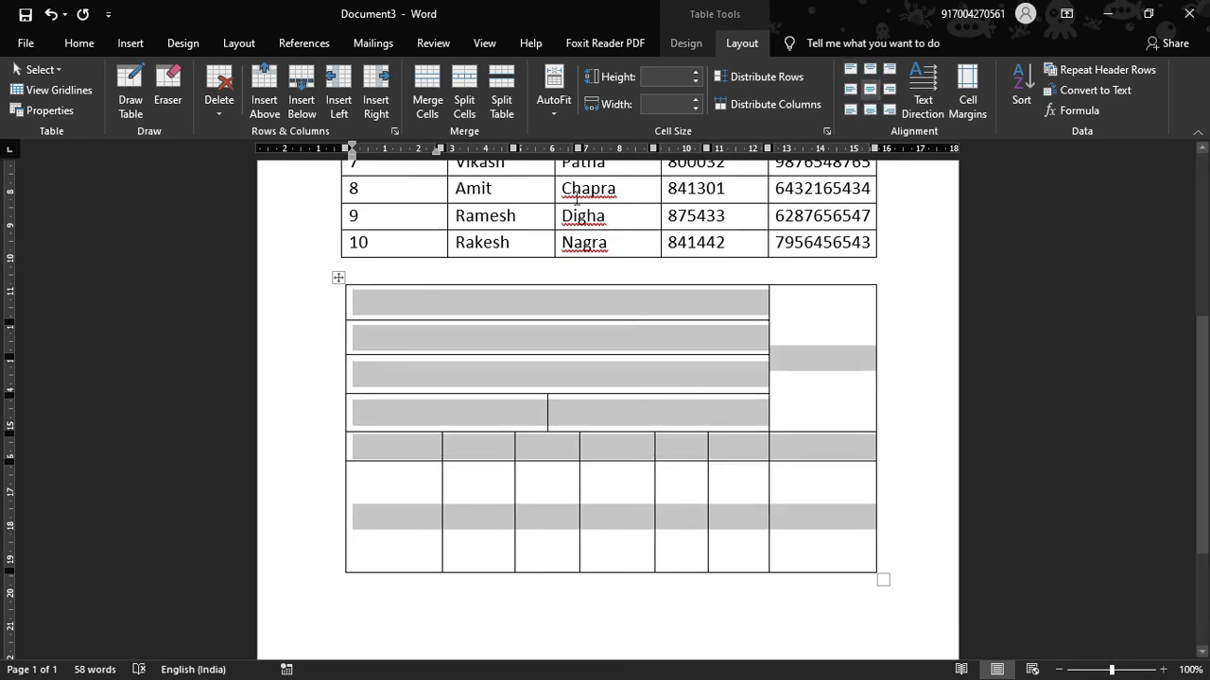
# - Align the tall bottom row top-left and the first row centre-left
pyautogui.click(393, 519)
pyautogui.moveTo(368, 481); pyautogui.dragTo(842, 518)
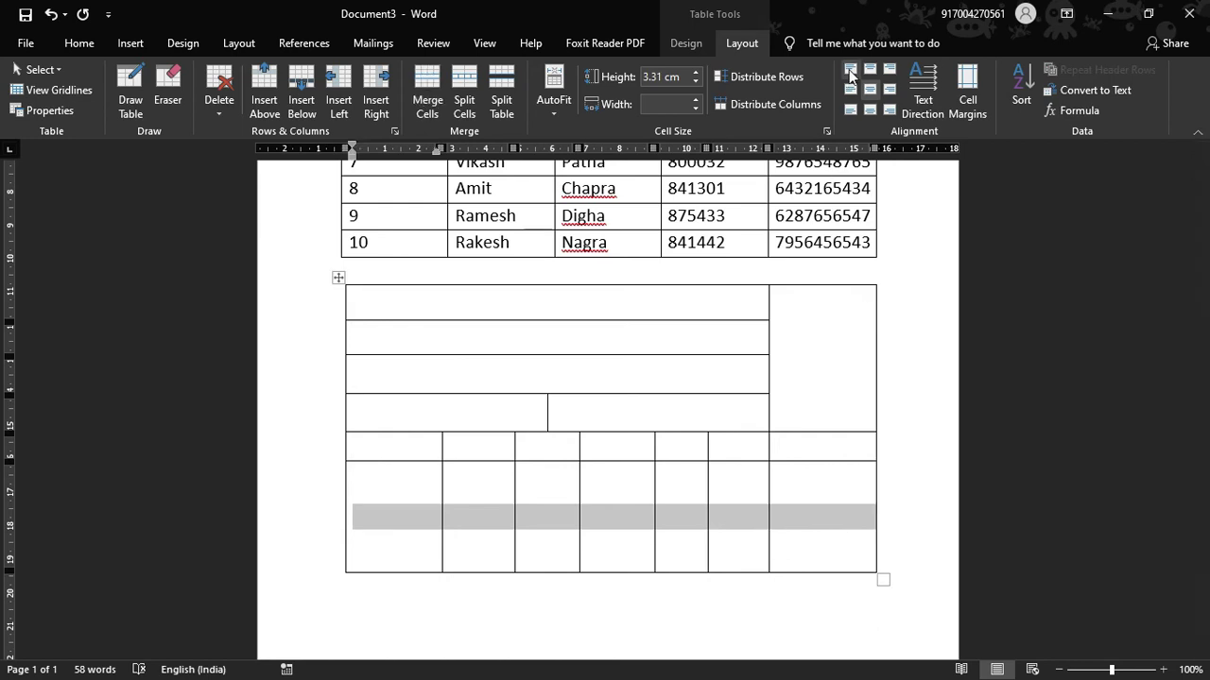
pyautogui.click(850, 71)
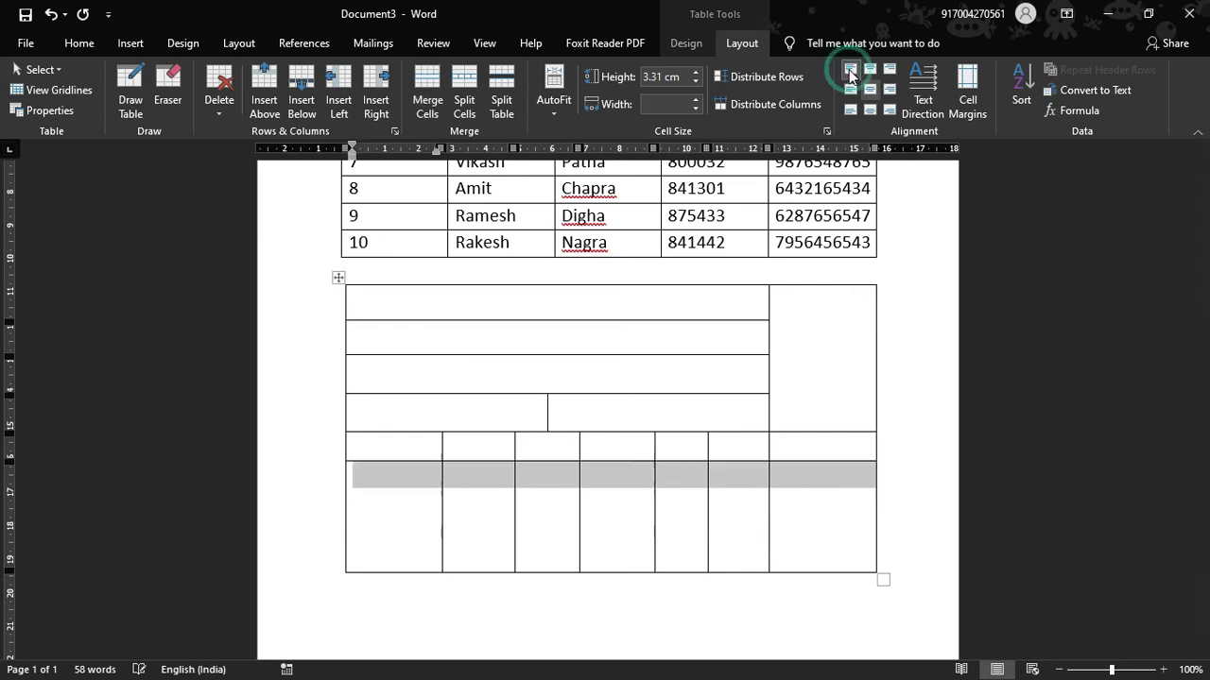
pyautogui.click(387, 295)
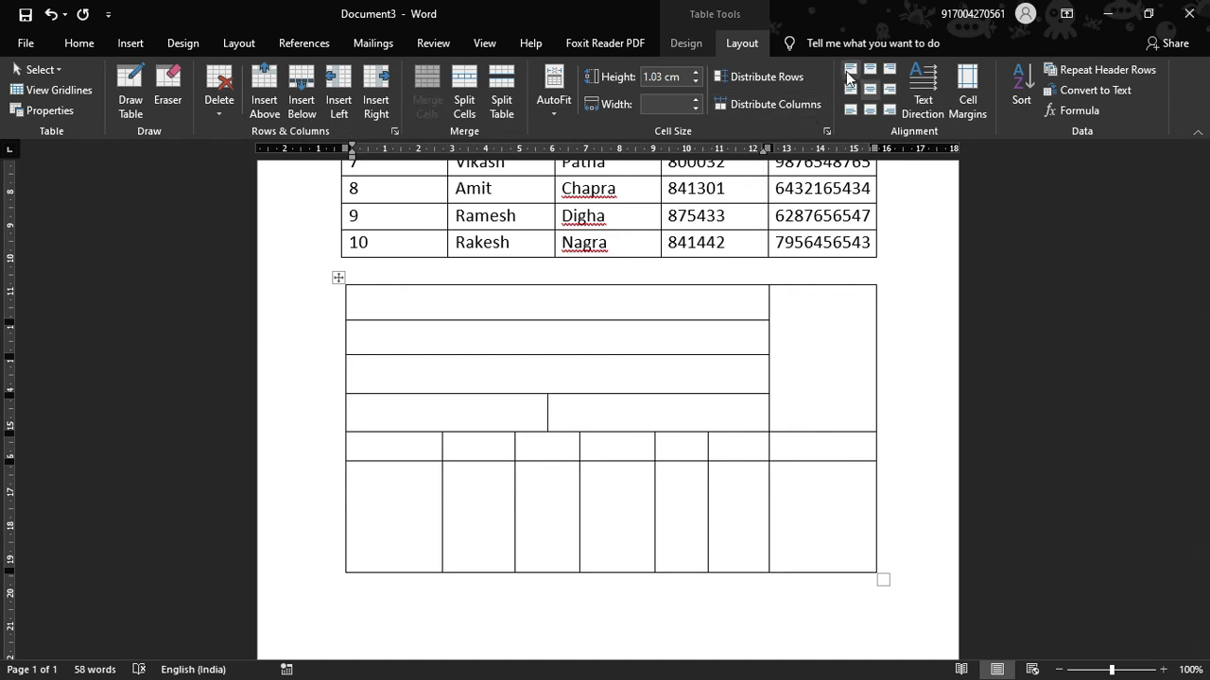
pyautogui.click(848, 74)
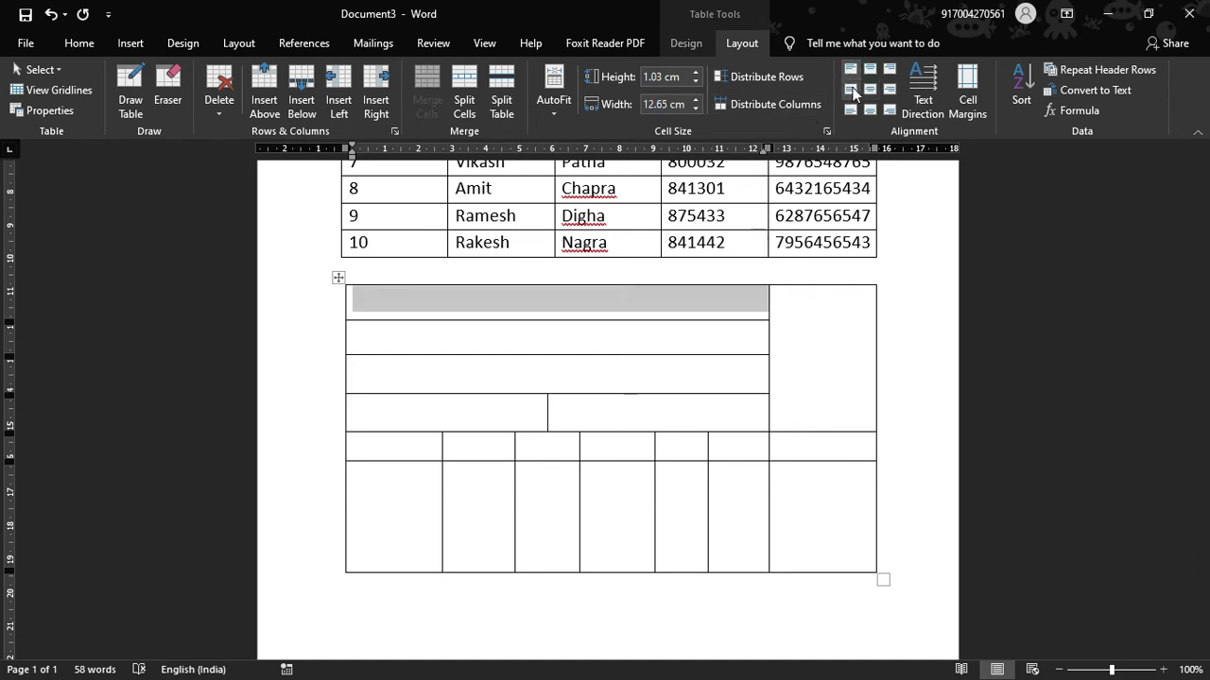
pyautogui.click(855, 91)
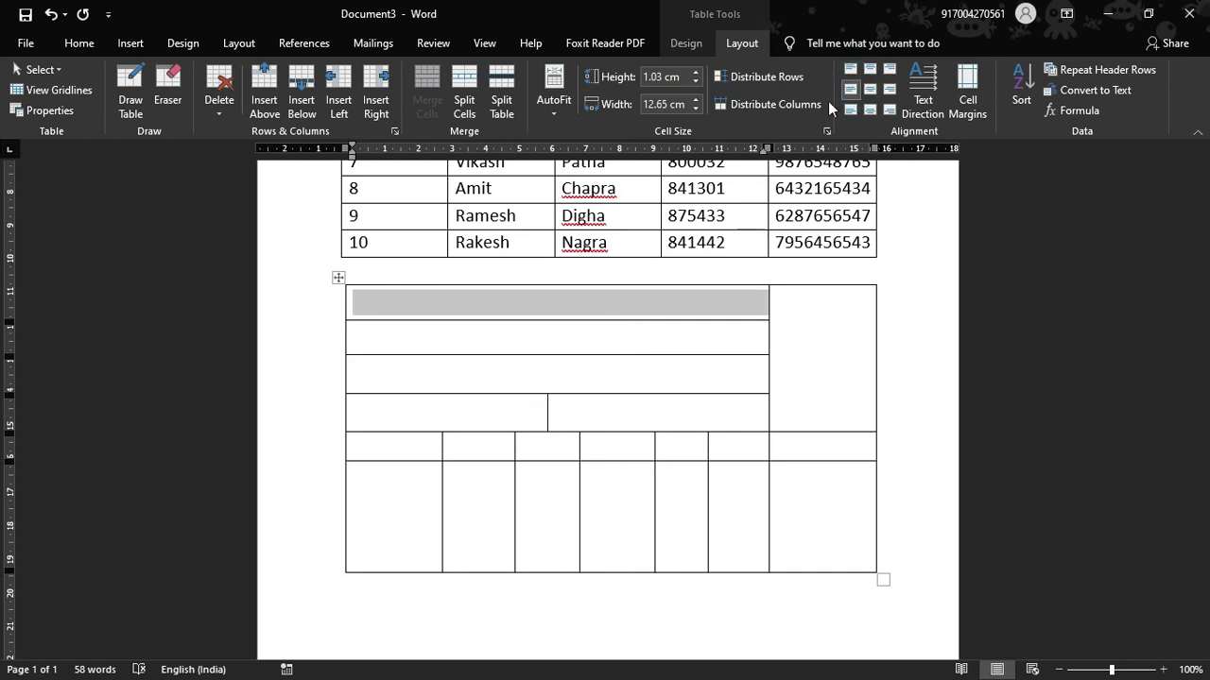
# - Type the Student's Name: label in the top cell and start Father's Name in the second row
pyautogui.click(375, 300)
pyautogui.write('s Na')
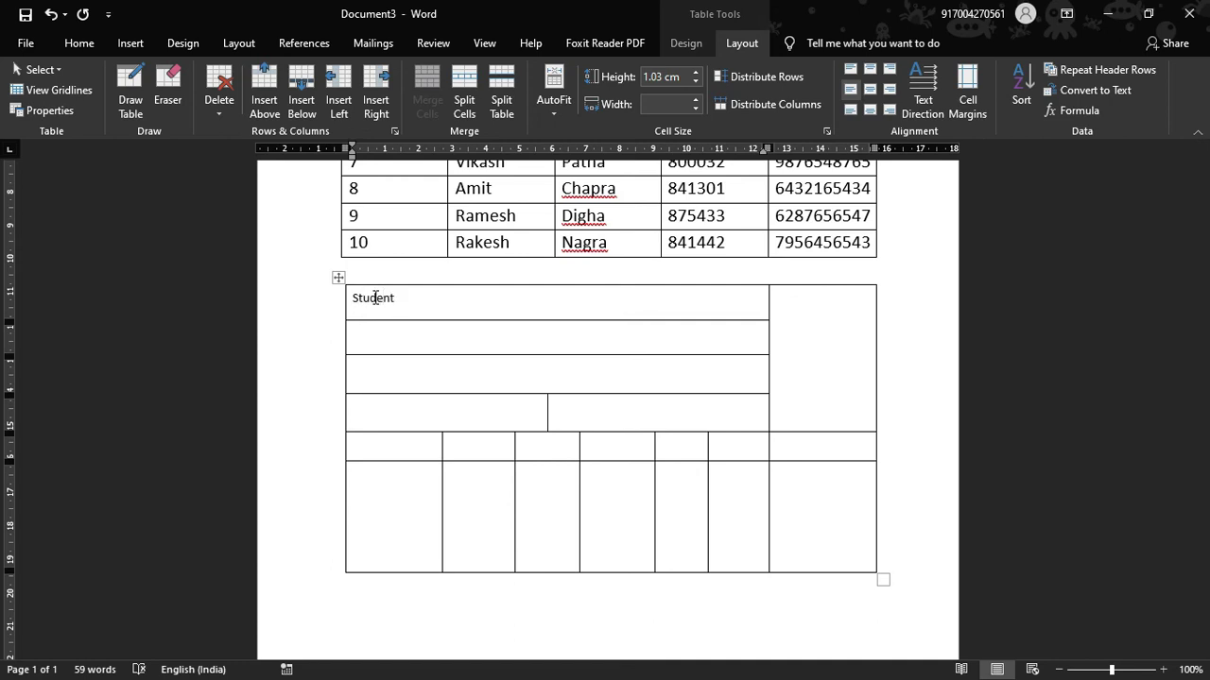
pyautogui.write('me :')
pyautogui.press('Tab')
pyautogui.press('Tab')
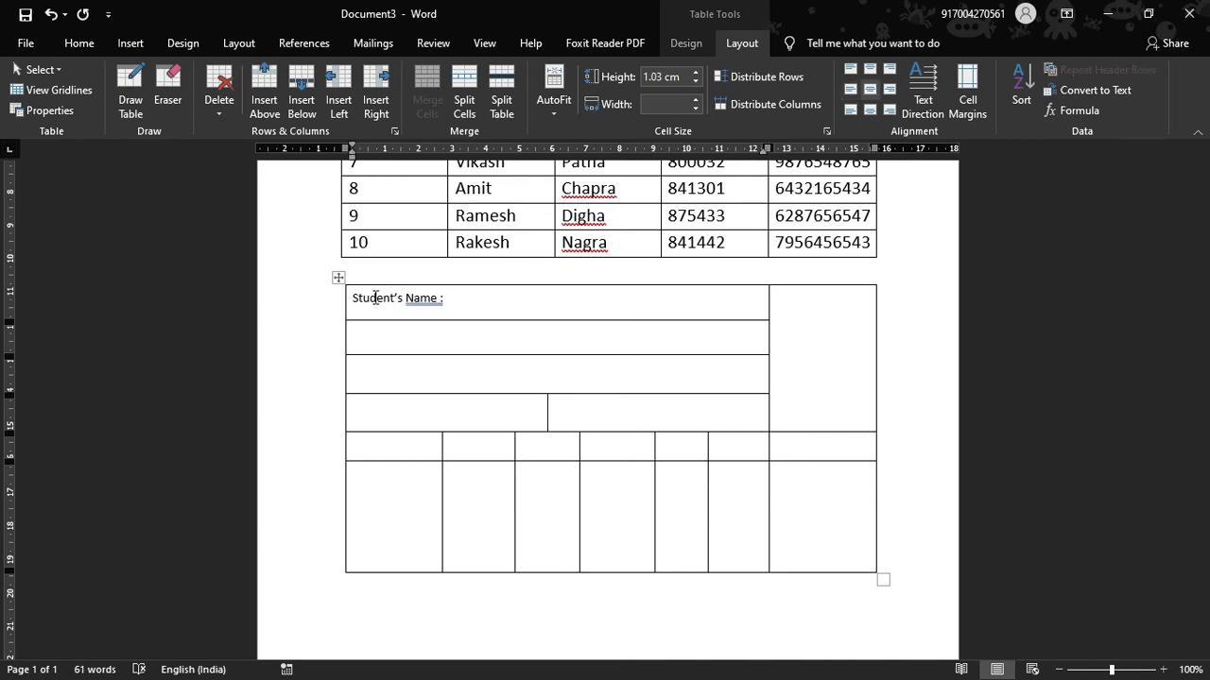
pyautogui.click(852, 91)
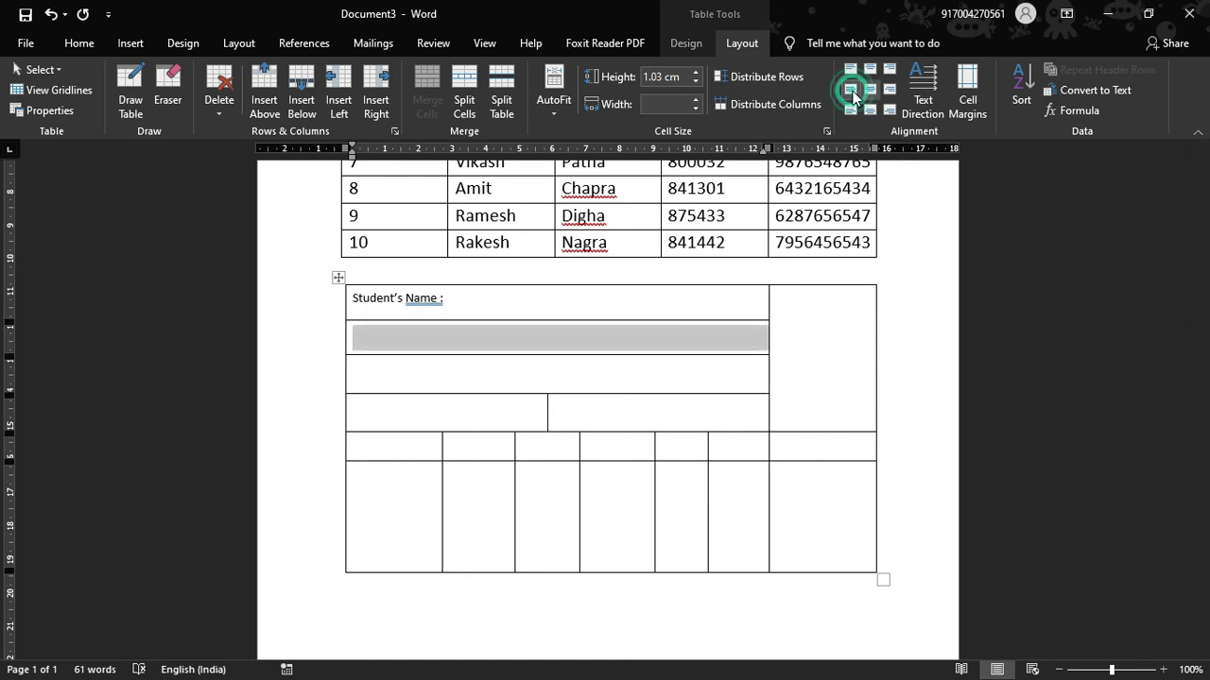
pyautogui.click(417, 340)
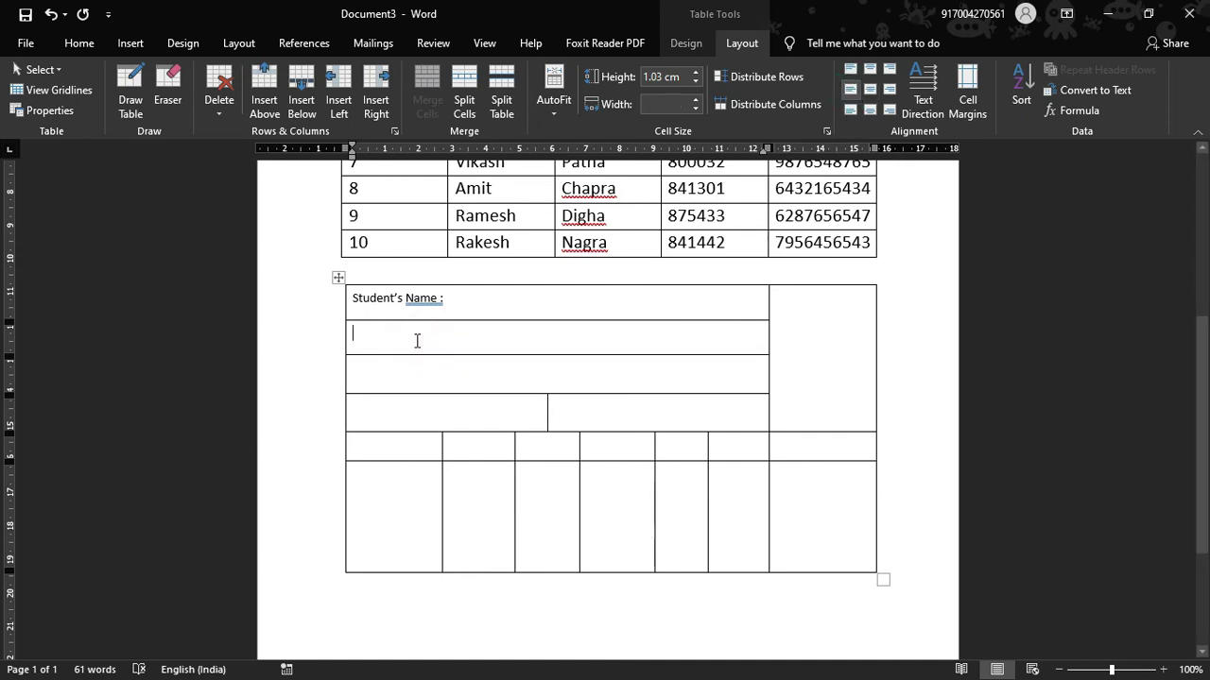
pyautogui.click(442, 300)
pyautogui.write(':')
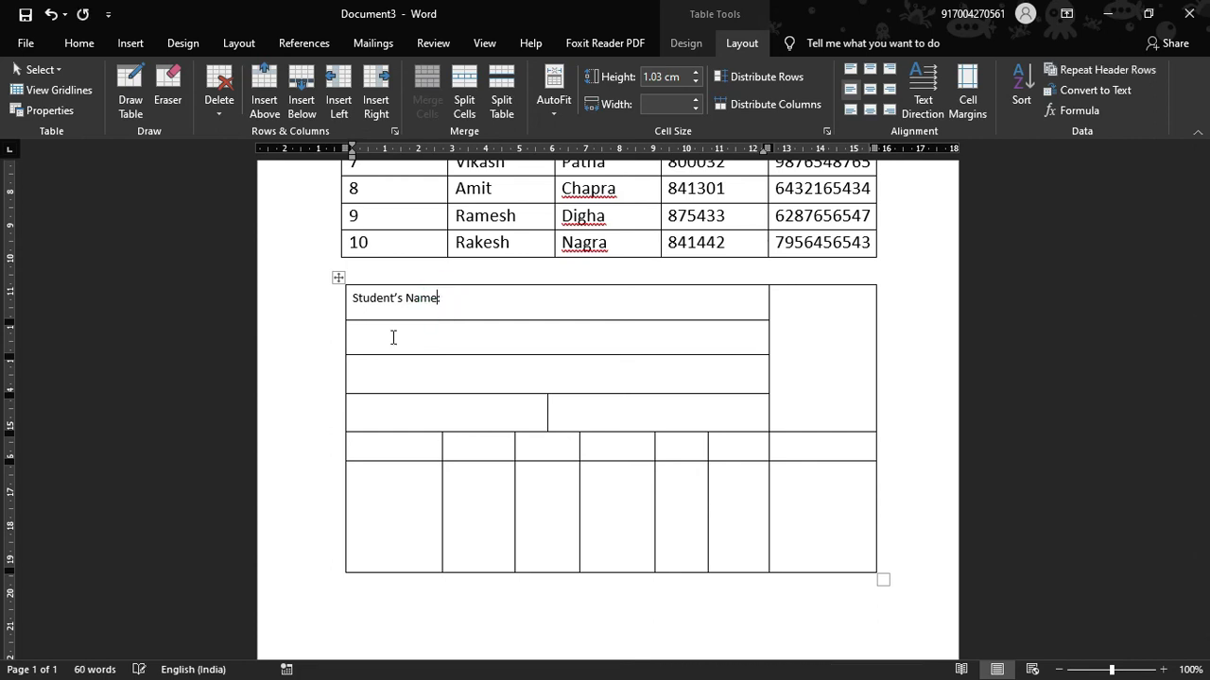
pyautogui.click(373, 340)
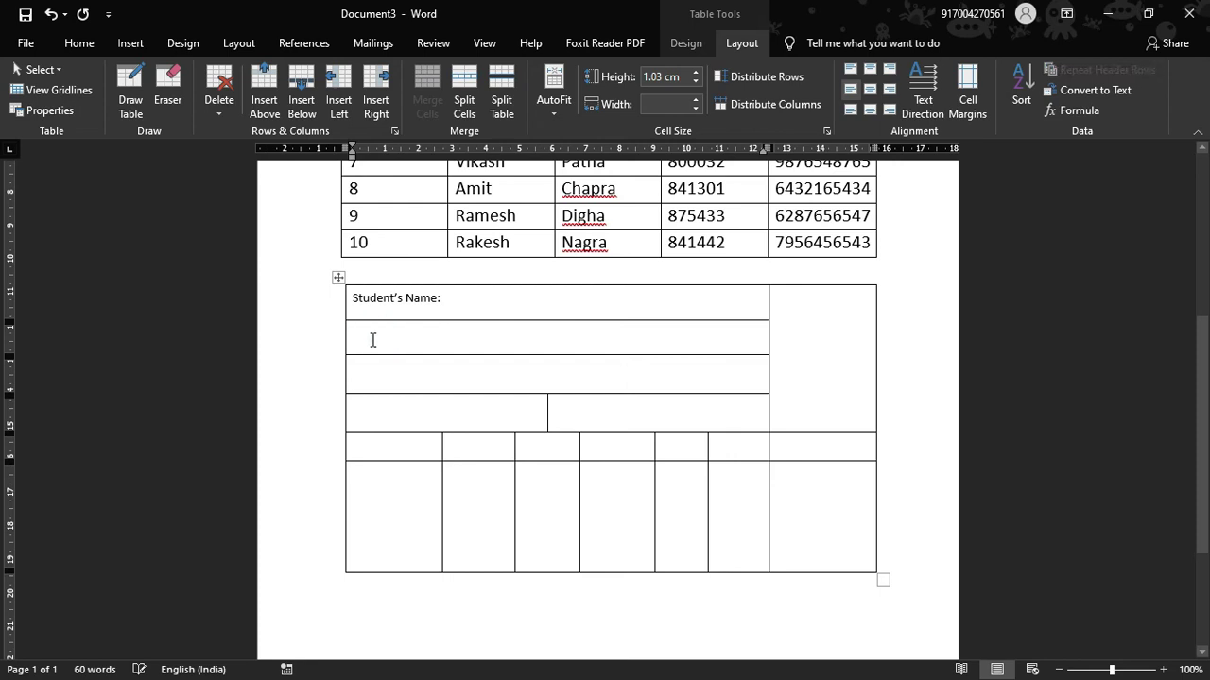
pyautogui.write("Father's")
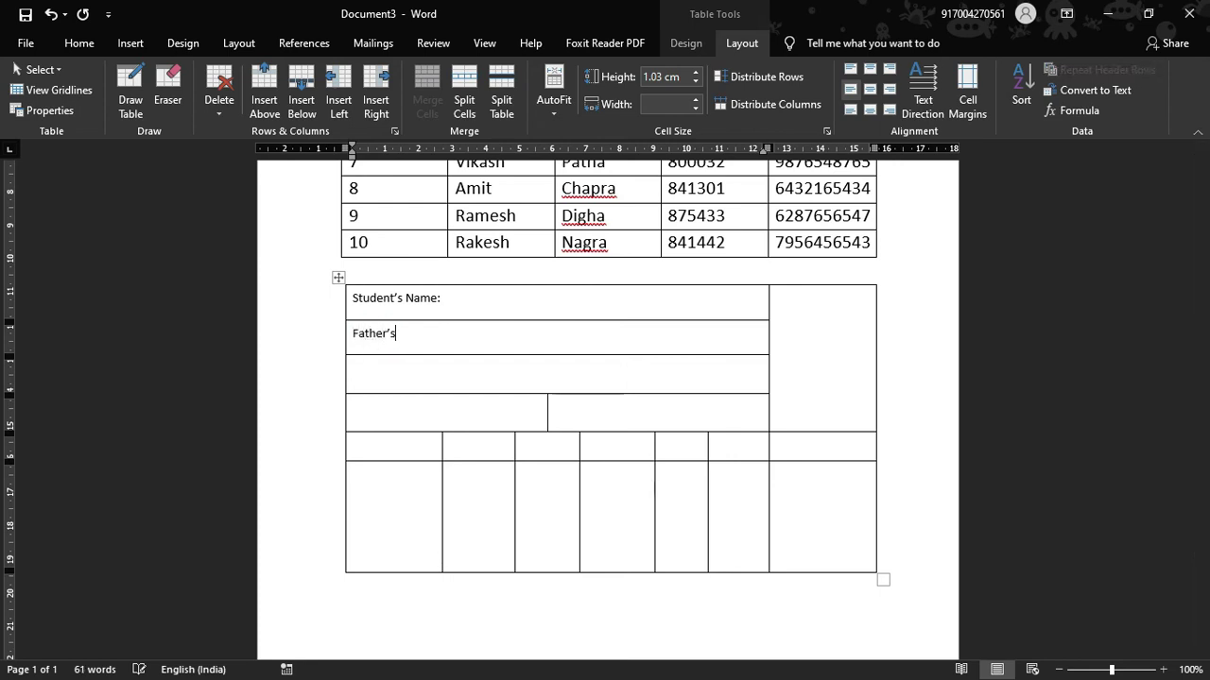
# - Enter a centre-left Mother's Name: label in the third row and complete Father's Name:
pyautogui.click(437, 365)
pyautogui.click(851, 89)
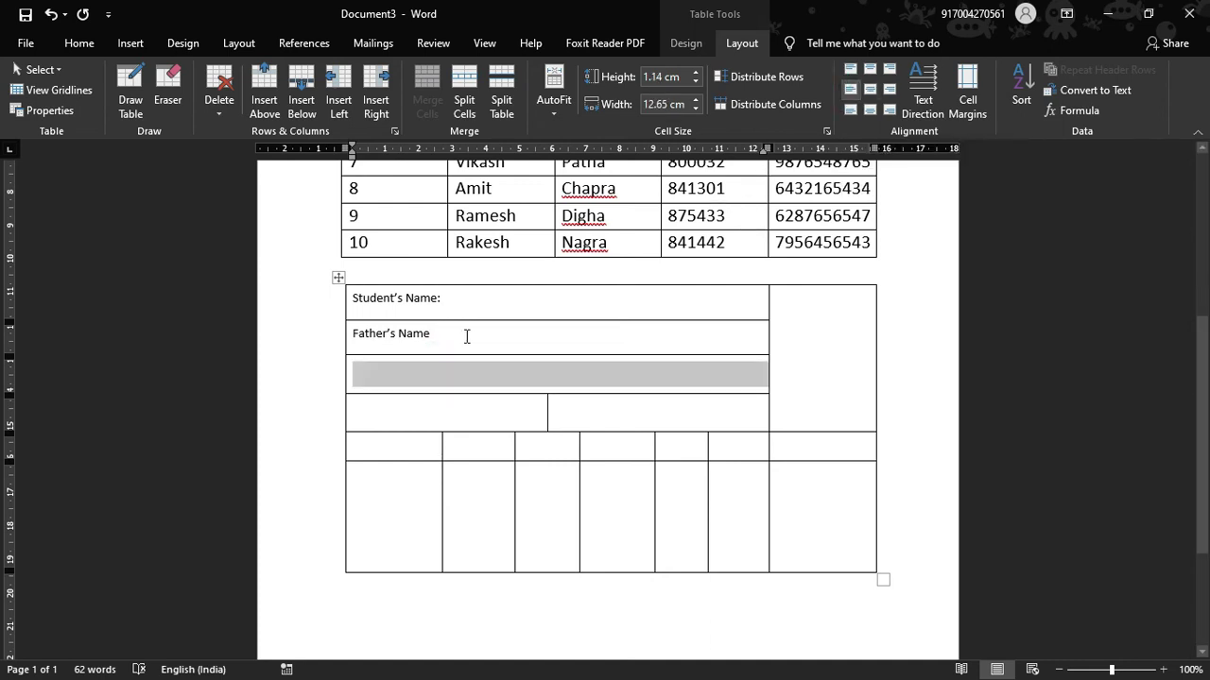
pyautogui.write('Mother’s')
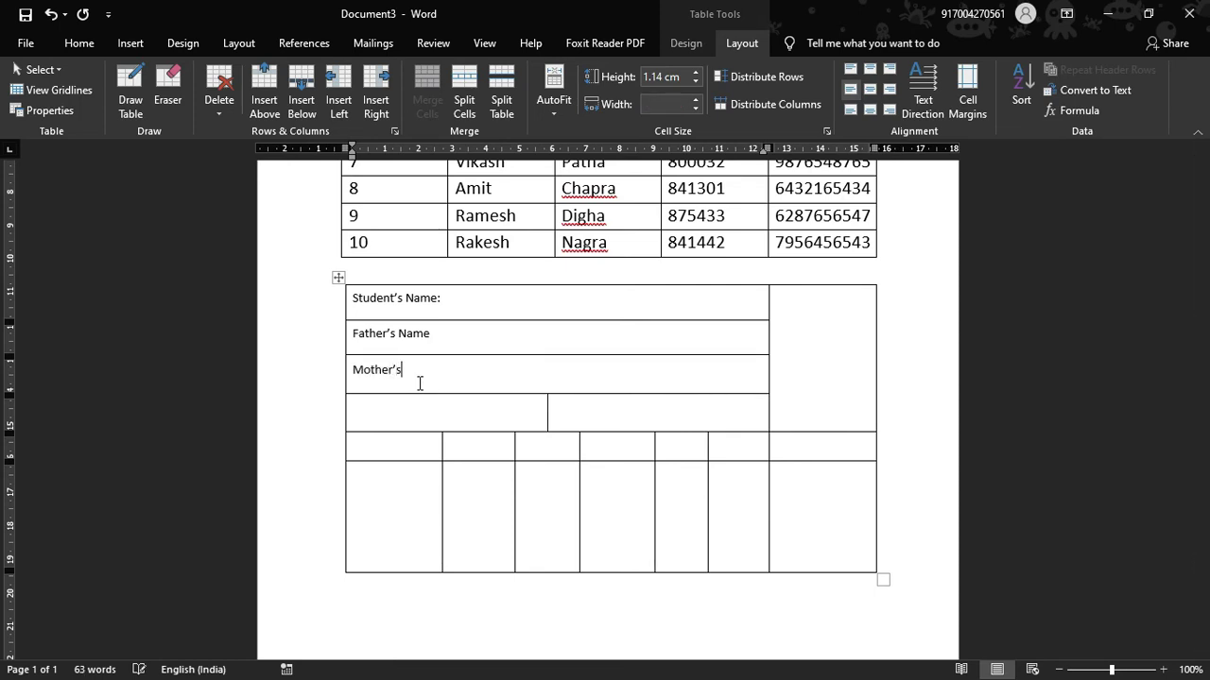
pyautogui.write(' Name')
pyautogui.write(':')
pyautogui.click(442, 339)
pyautogui.write(':')
# - Add centre-left Date of Birth: and Gender: labels in the fourth row's two cells
pyautogui.click(414, 415)
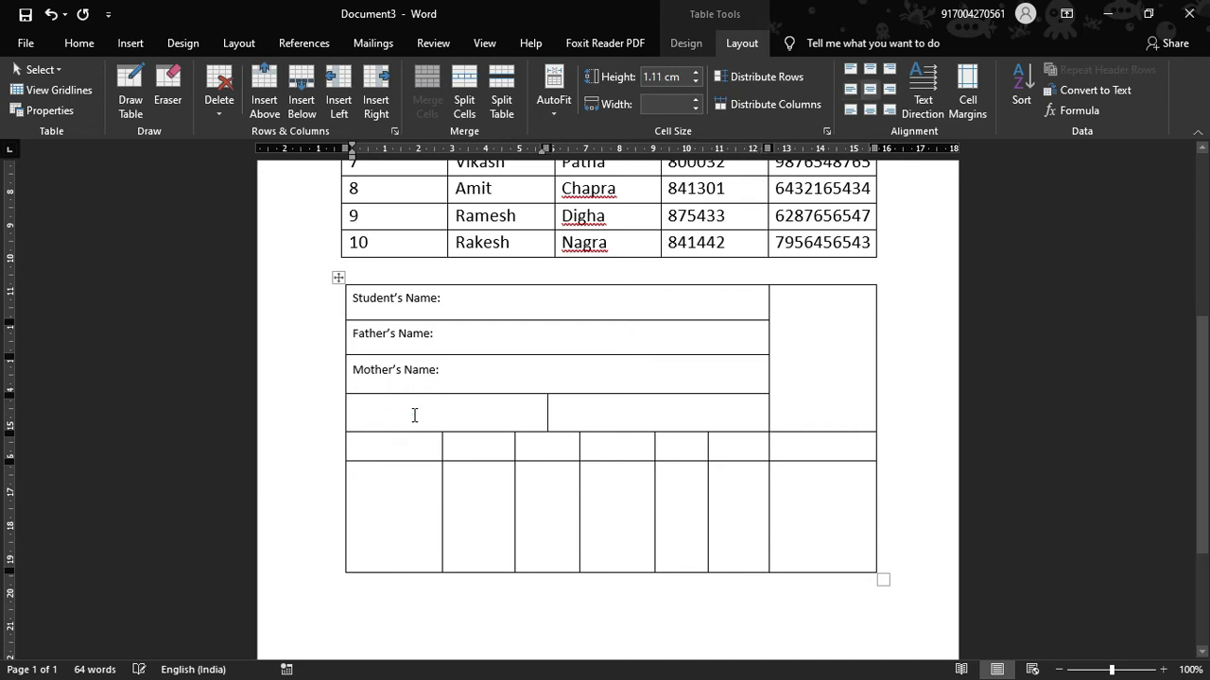
pyautogui.click(850, 88)
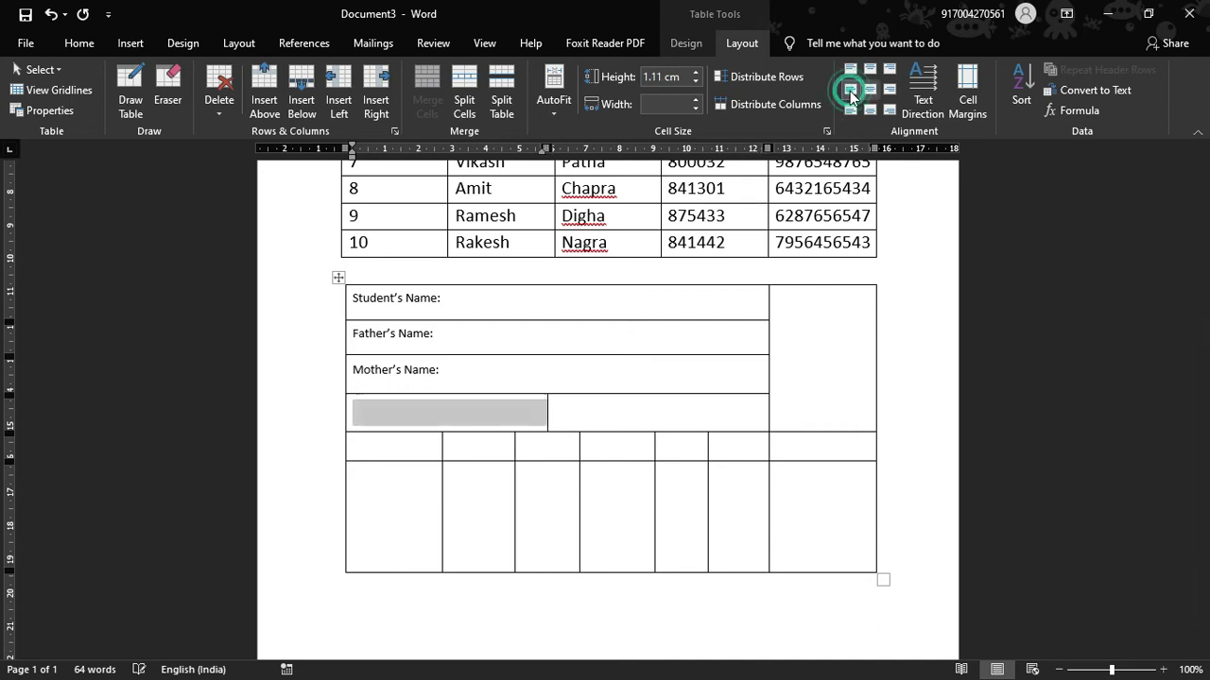
pyautogui.write('Dat')
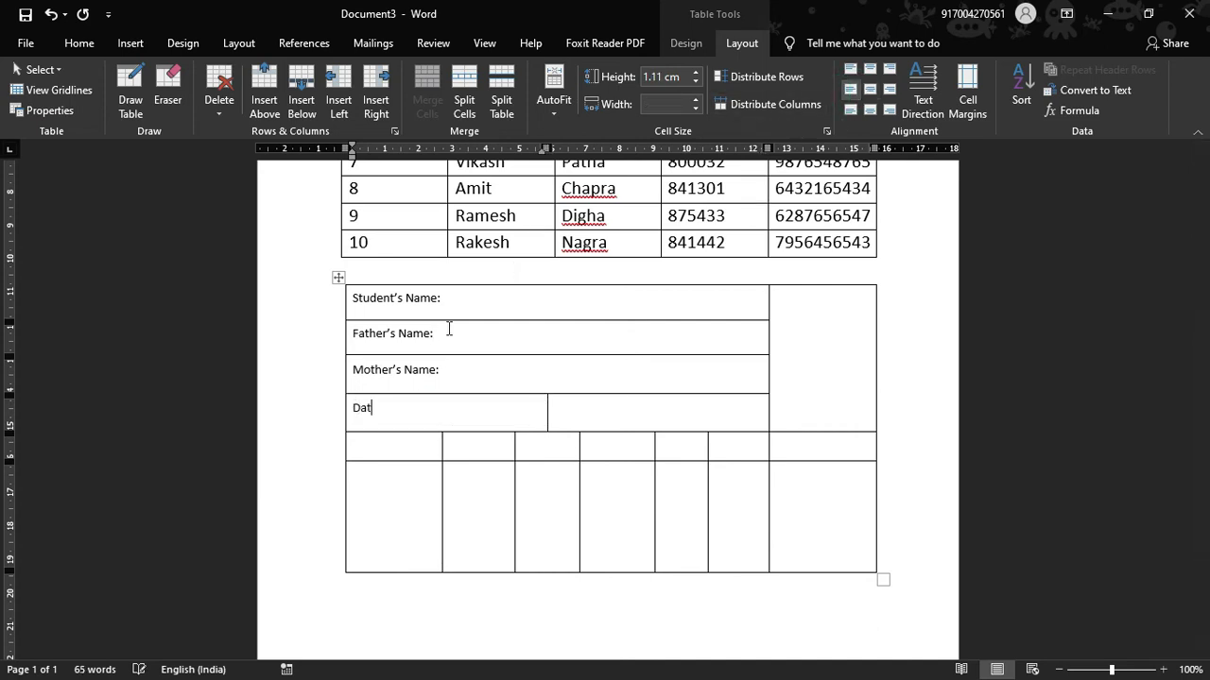
pyautogui.write('e of B')
pyautogui.write('irth:')
pyautogui.click(577, 408)
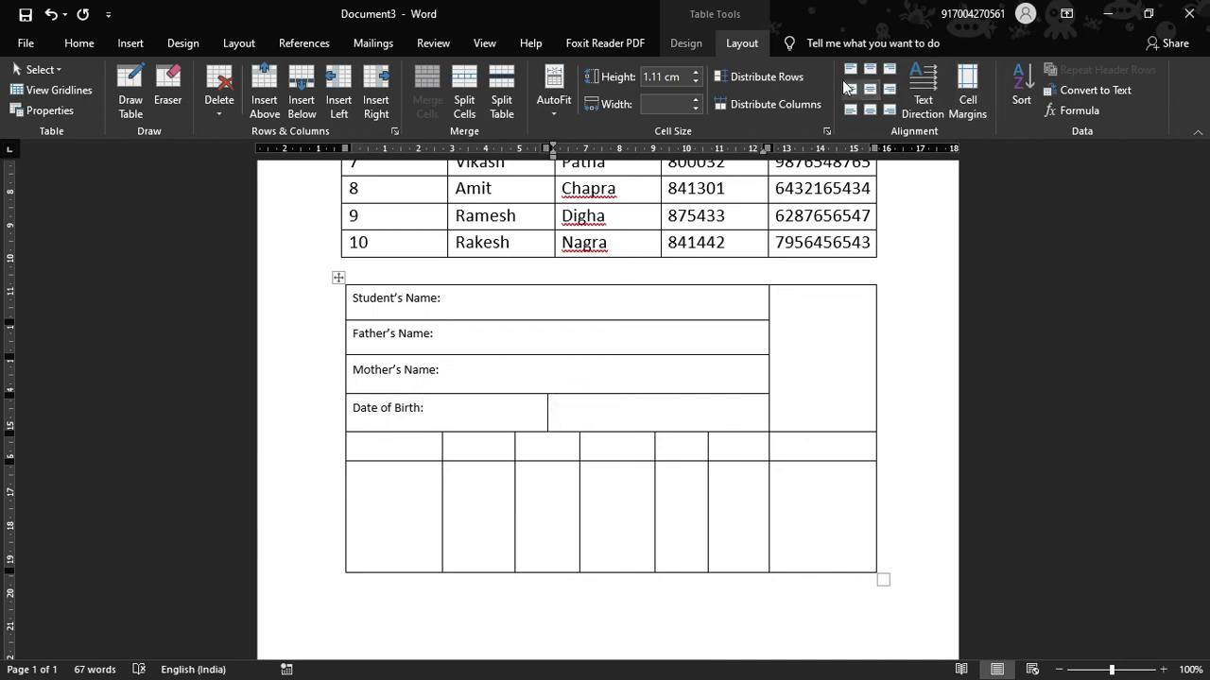
pyautogui.click(851, 89)
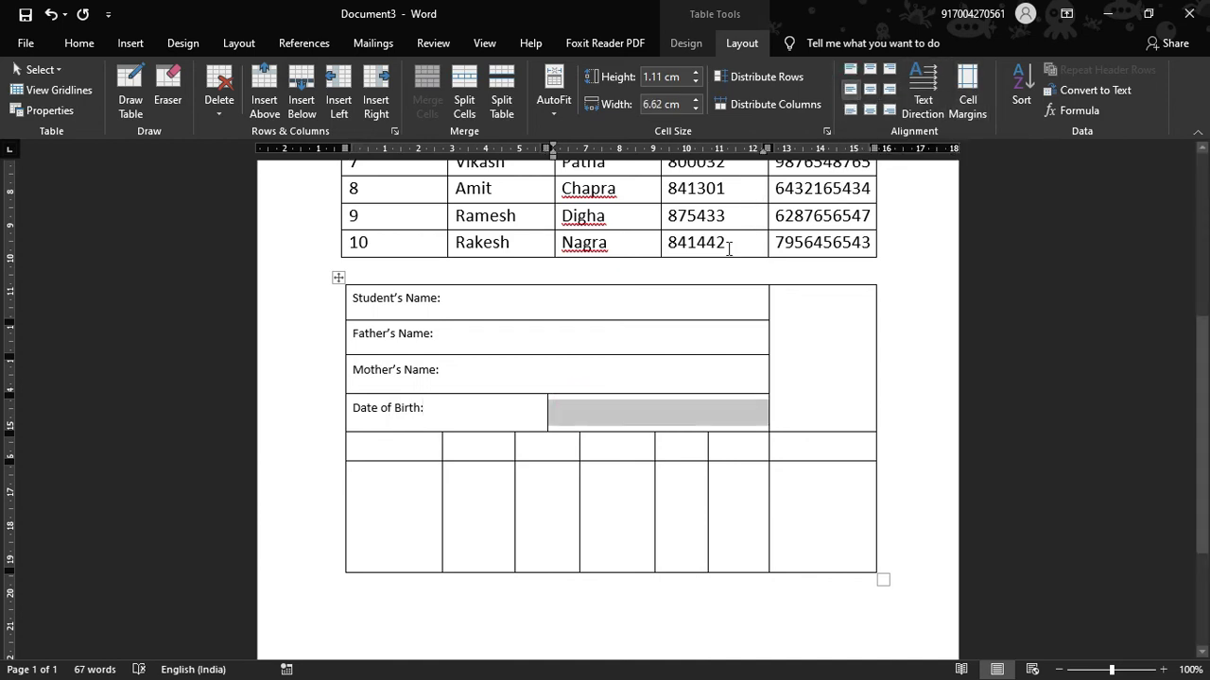
pyautogui.write('Gender')
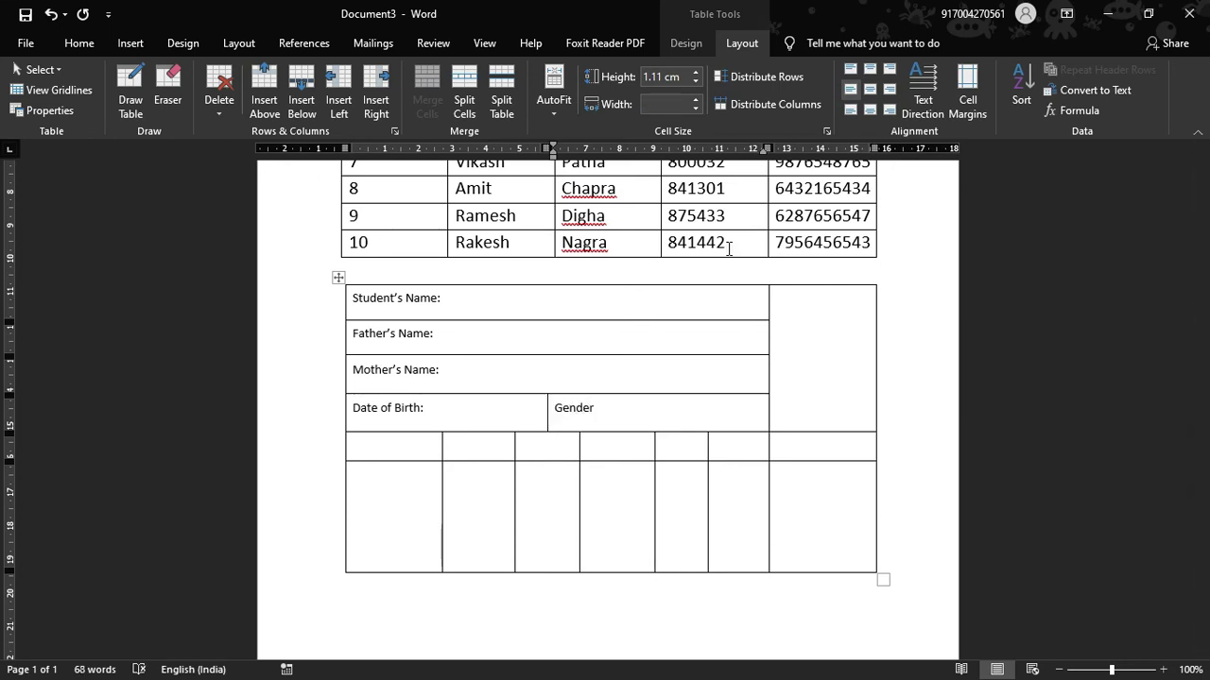
pyautogui.write(':')
pyautogui.click(375, 447)
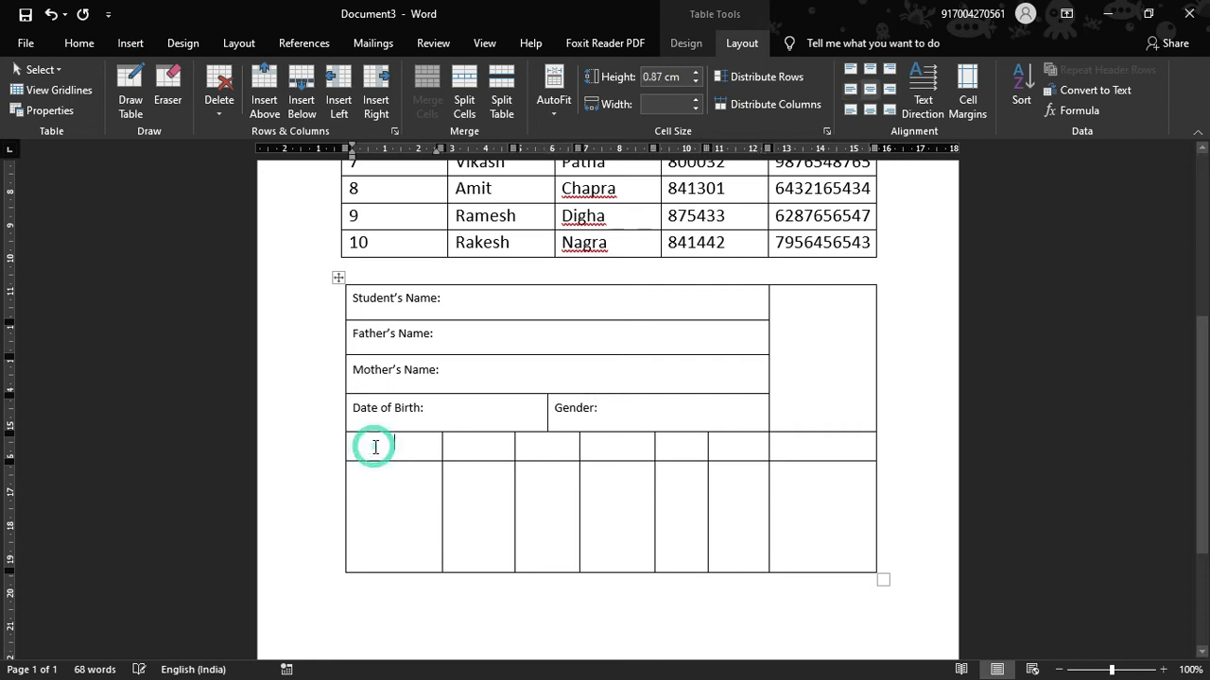
# - Type Subjects, Full Marks, Passing Marks and Marks obtain across the first four header cells
pyautogui.write('S')
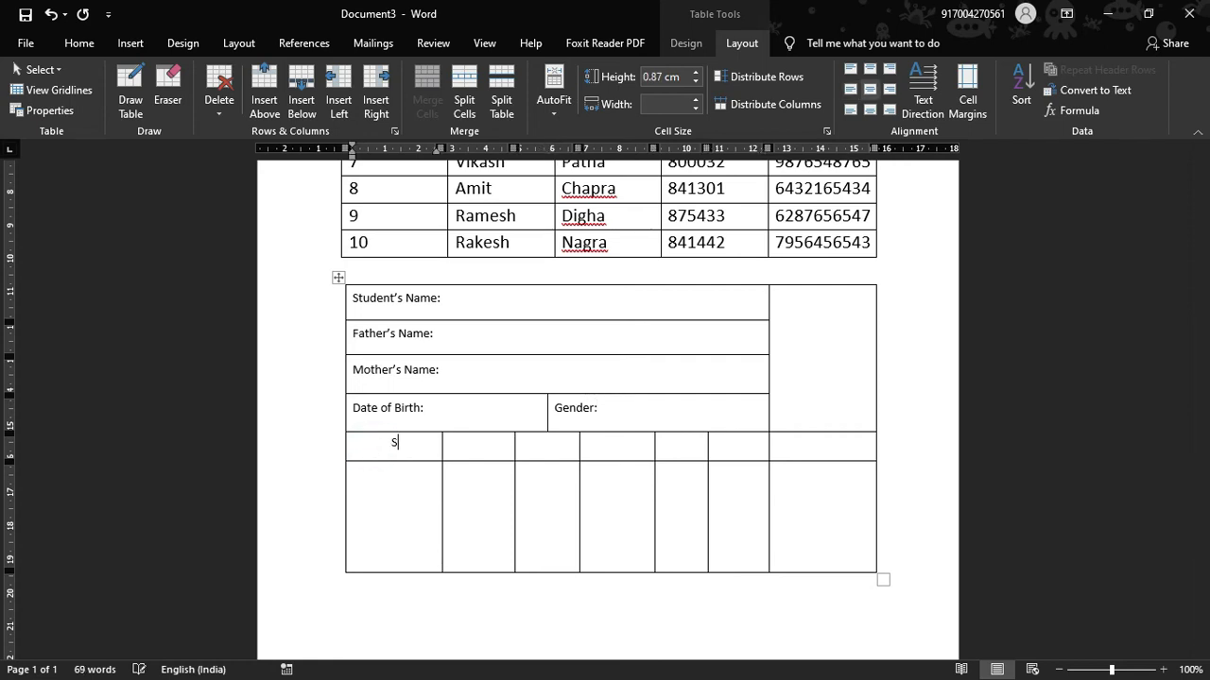
pyautogui.write('ub')
pyautogui.write('jects')
pyautogui.press('Tab')
pyautogui.write('Full')
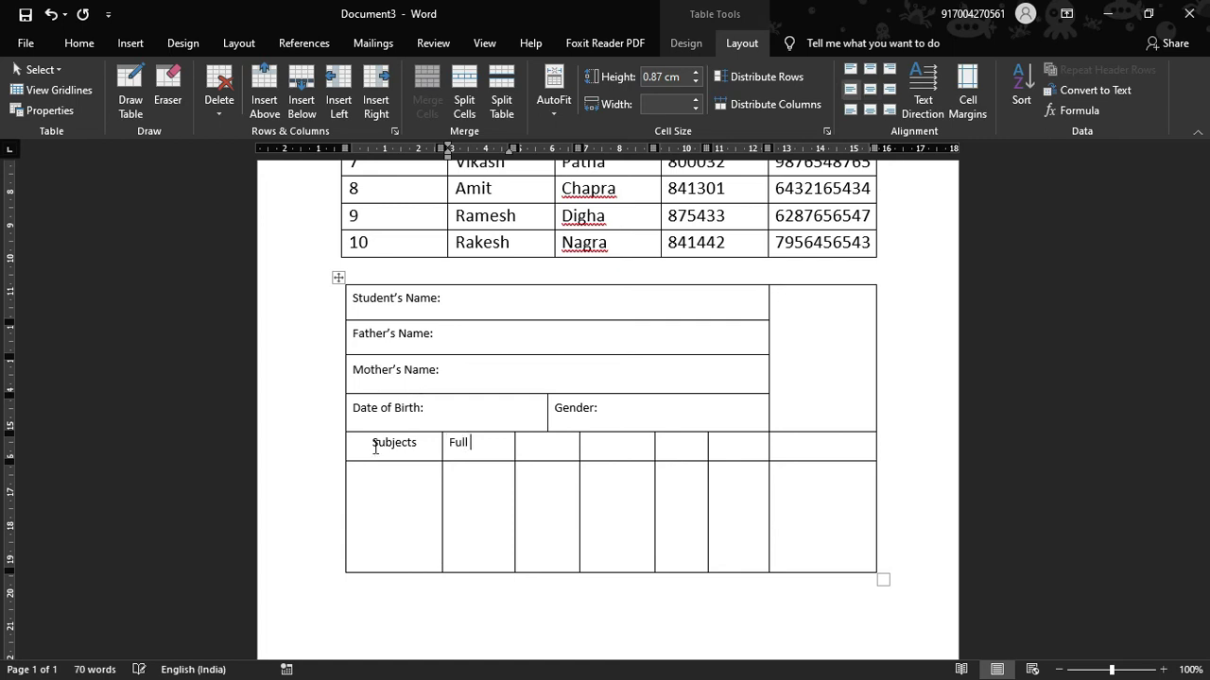
pyautogui.write('Marks')
pyautogui.press('Tab')
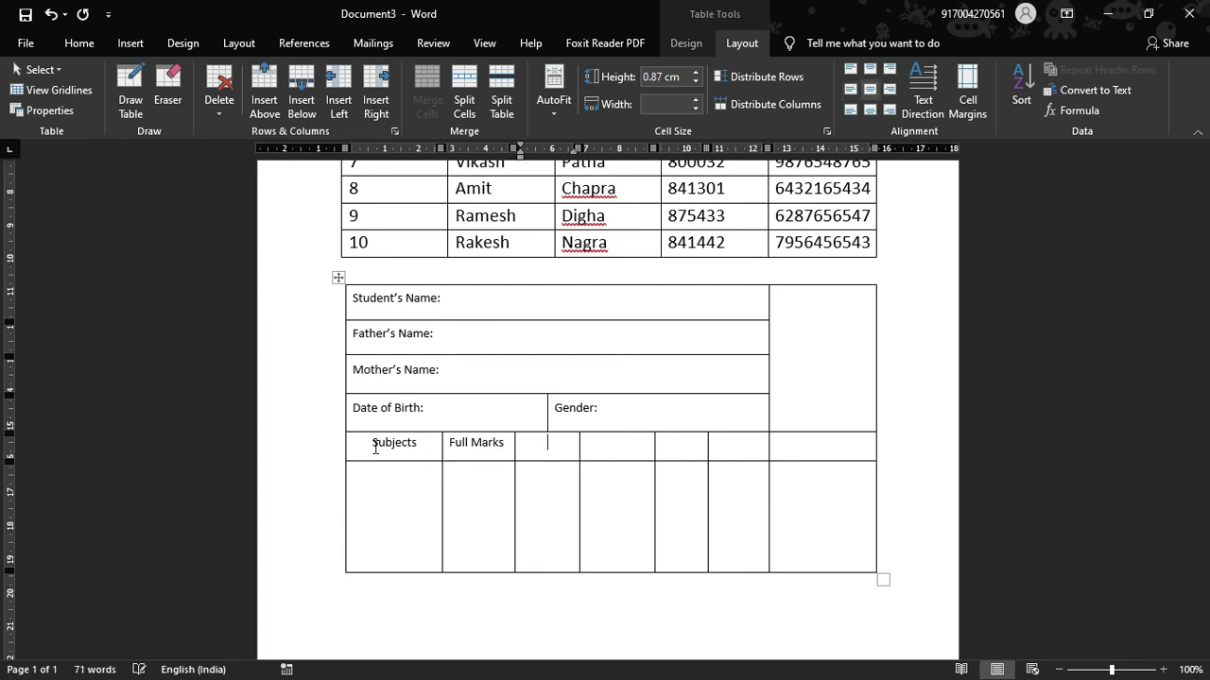
pyautogui.write('Passing Marksh')
pyautogui.press('BackSpace')
pyautogui.press('Tab')
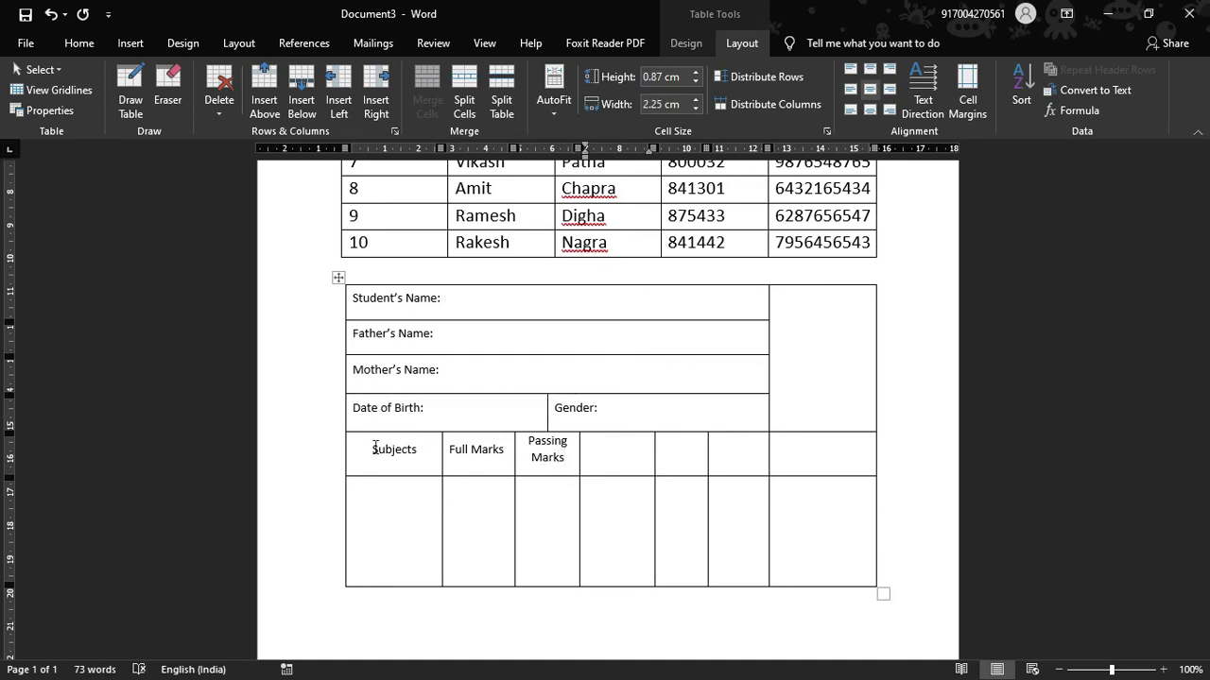
pyautogui.write('Marks')
pyautogui.write(' op')
pyautogui.press('BackSpace')
pyautogui.write('btain')
pyautogui.press('Tab')
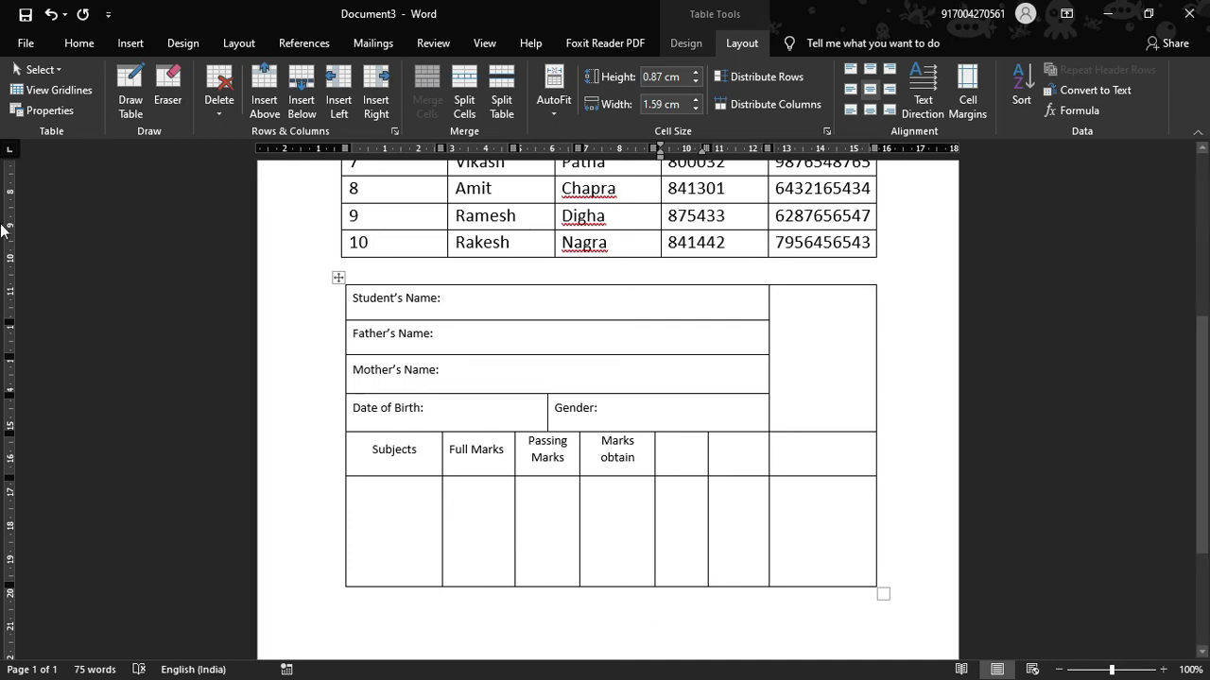
# - Split the next two header cells, merge their top halves, and label it Practical
pyautogui.click(126, 80)
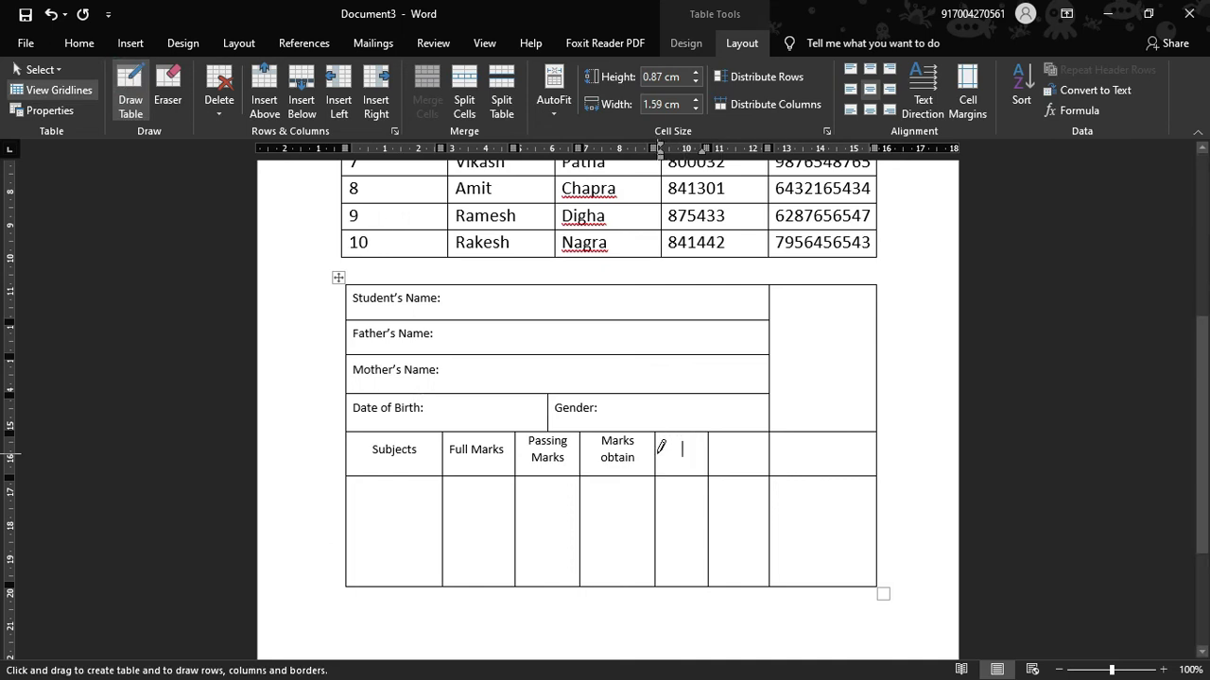
pyautogui.moveTo(657, 454); pyautogui.dragTo(746, 449)
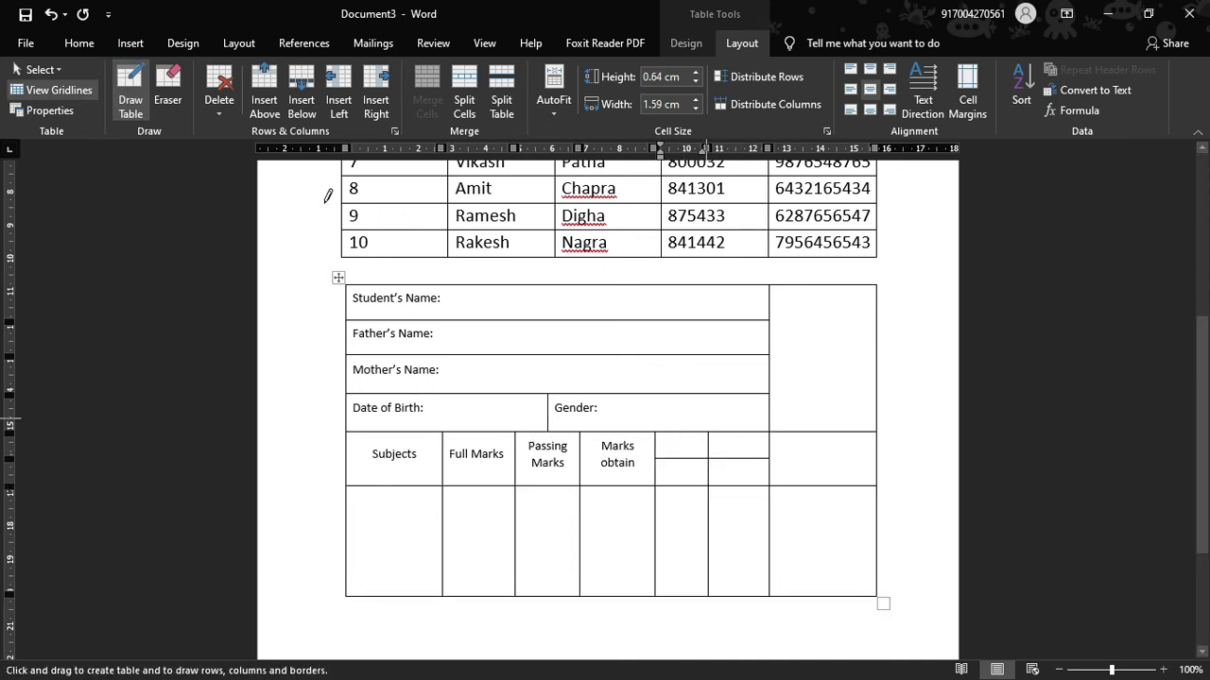
pyautogui.click(168, 90)
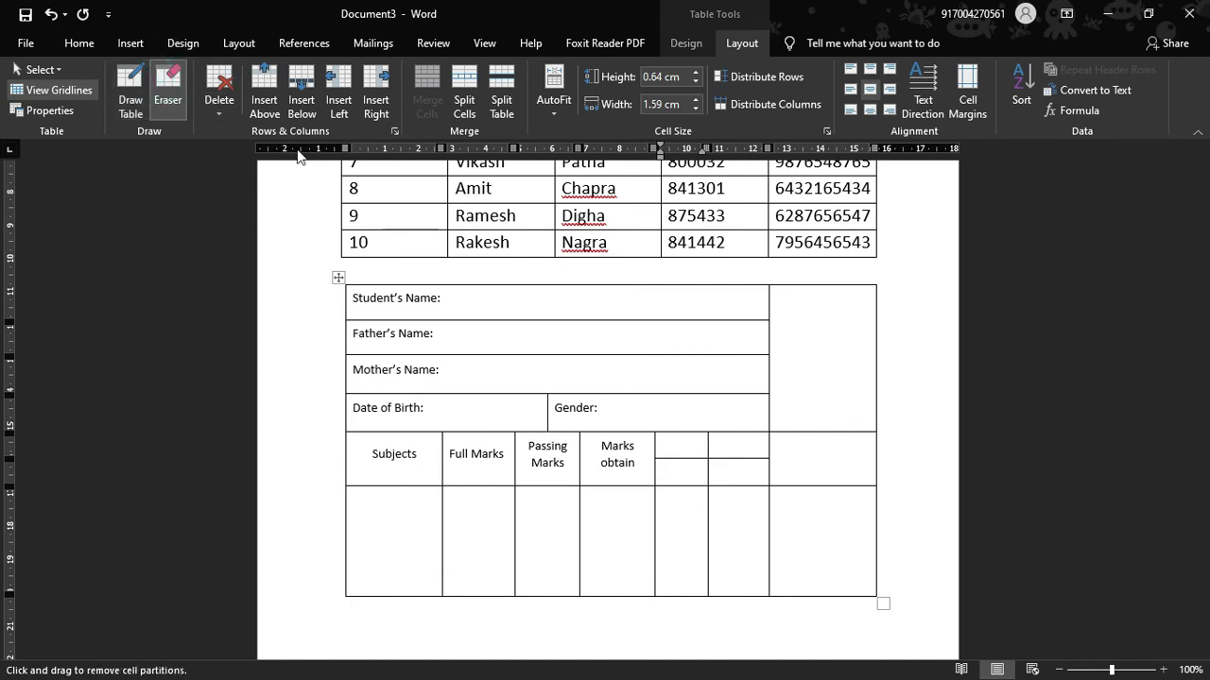
pyautogui.click(708, 437)
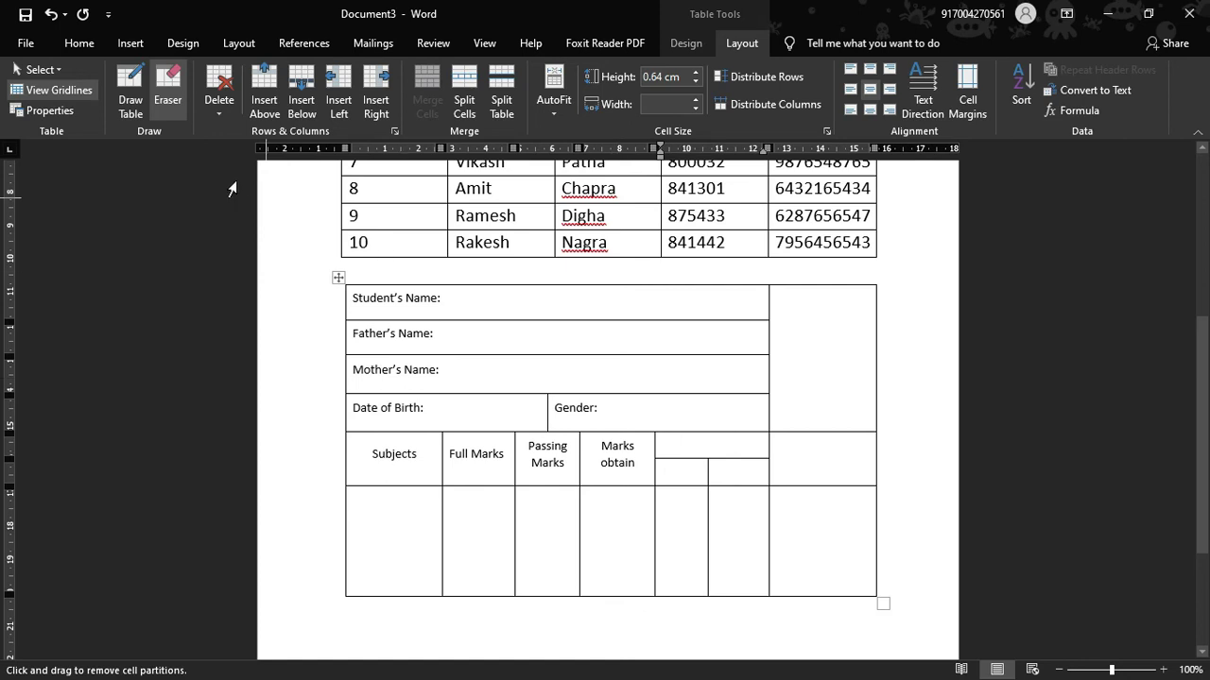
pyautogui.click(168, 90)
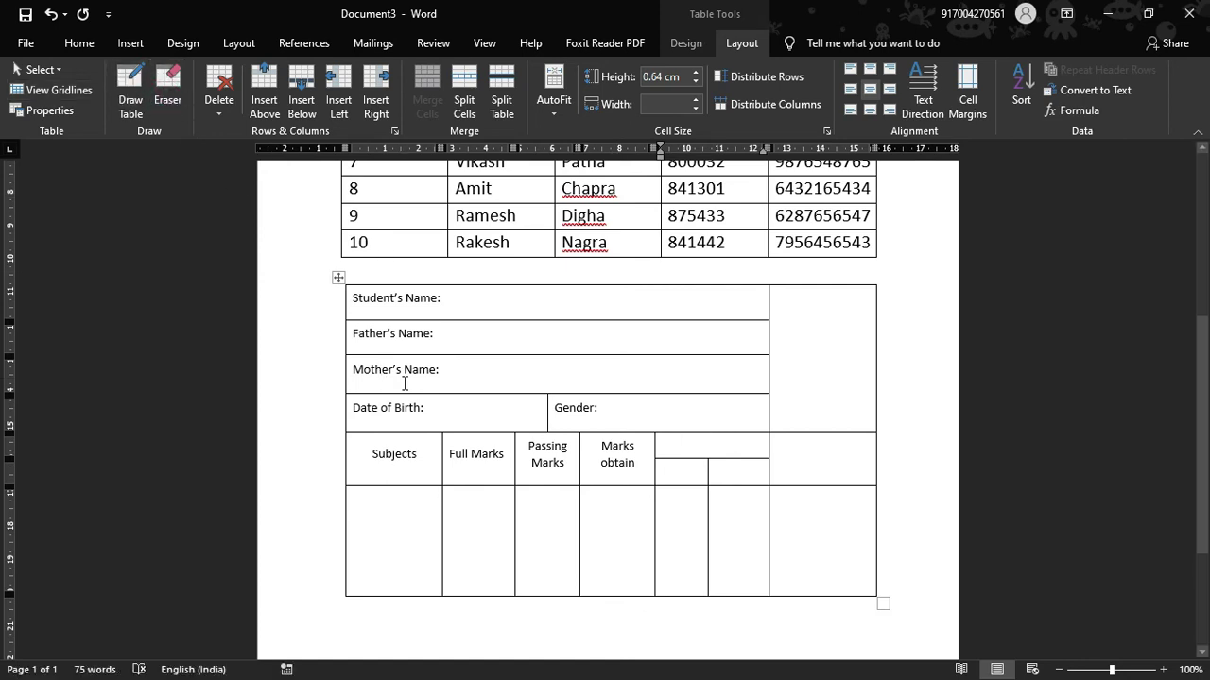
pyautogui.write('Practical')
pyautogui.press('BackSpace')
pyautogui.press('BackSpace')
pyautogui.press('BackSpace')
pyautogui.write('v')
pyautogui.press('BackSpace')
pyautogui.write('cal')
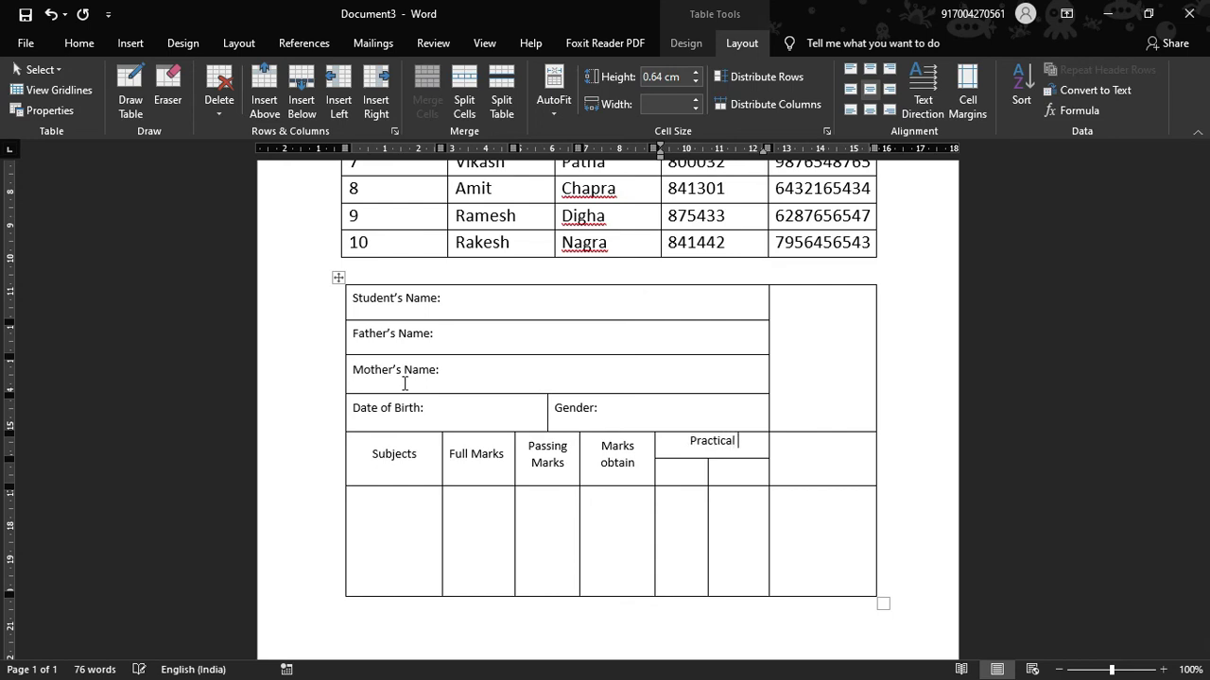
# - Add Th. and Lab sub-headings under Practical and a Total heading at the right
pyautogui.click(681, 468)
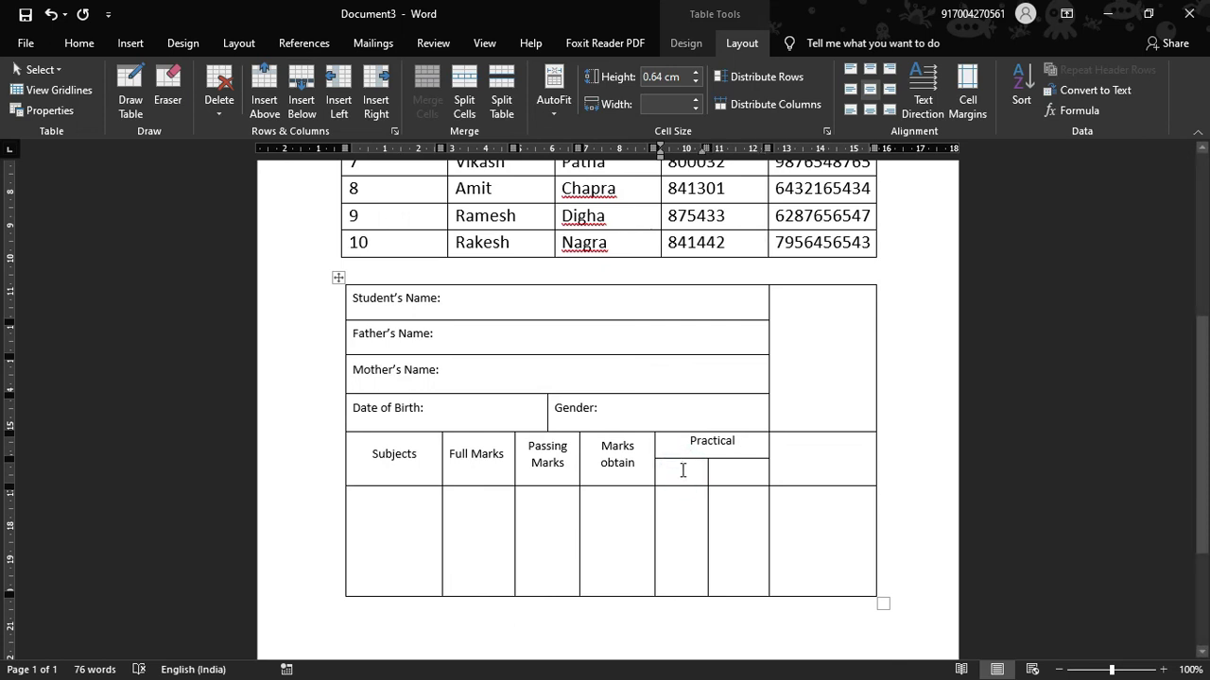
pyautogui.write('Th.')
pyautogui.press('Tab')
pyautogui.write('La')
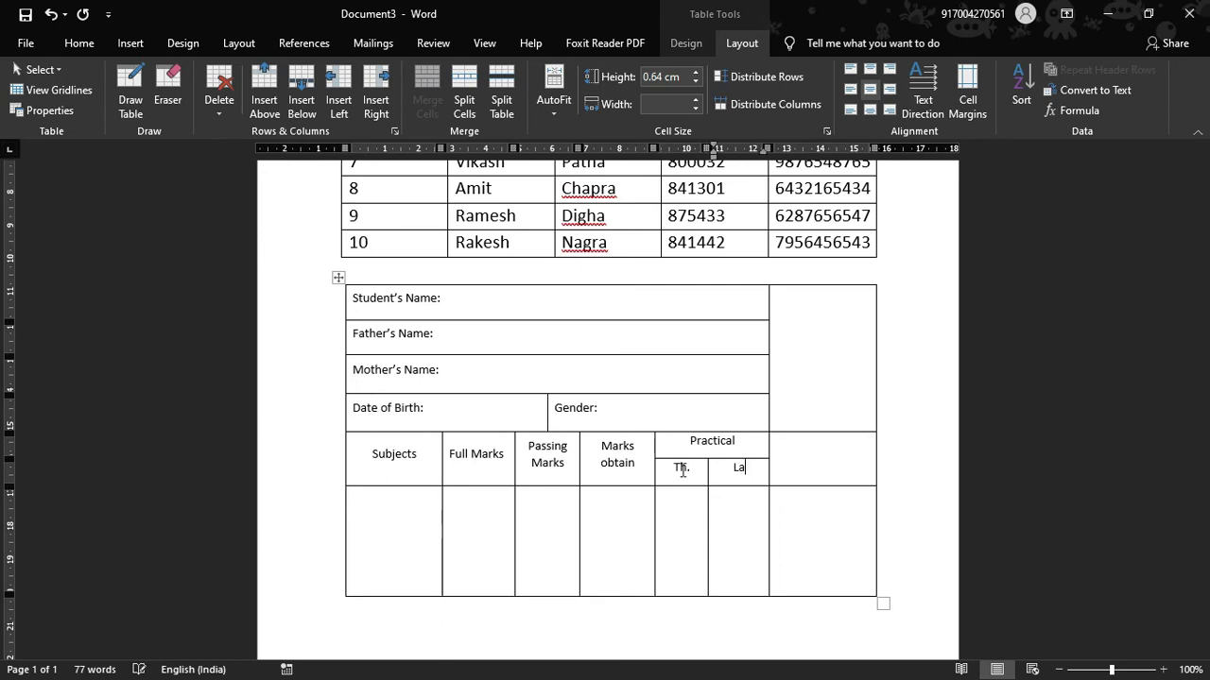
pyautogui.write('b')
pyautogui.press('Tab')
pyautogui.write('tot')
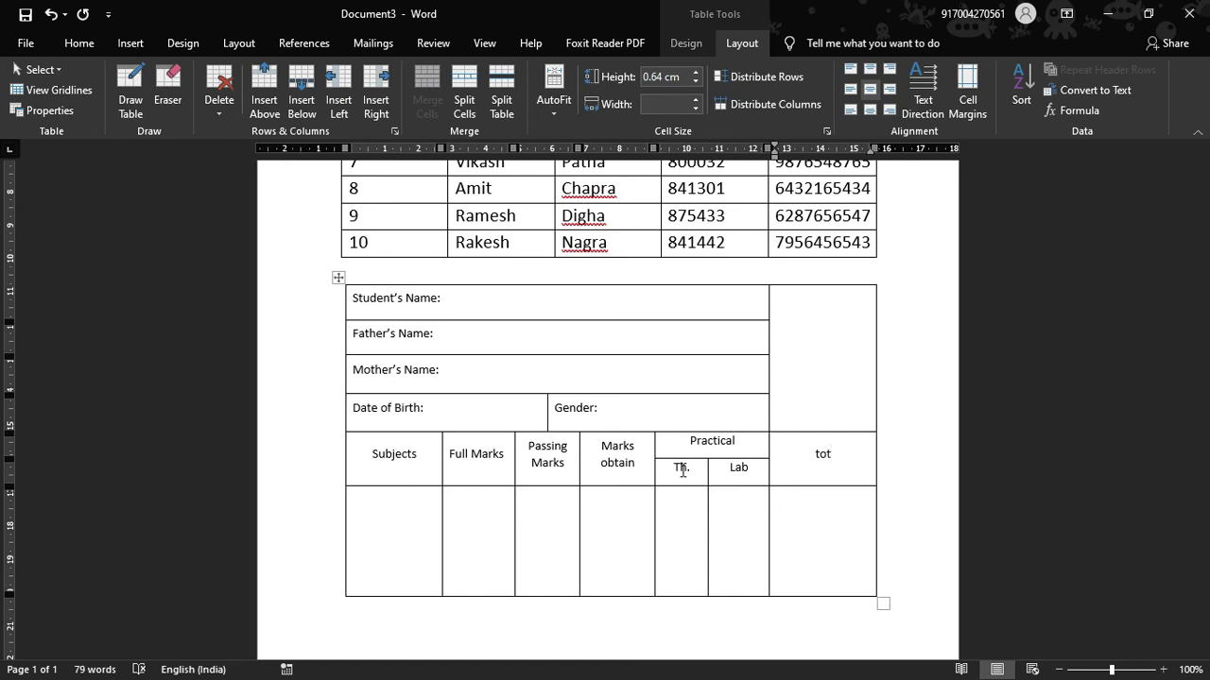
pyautogui.write('al')
pyautogui.press('Tab')
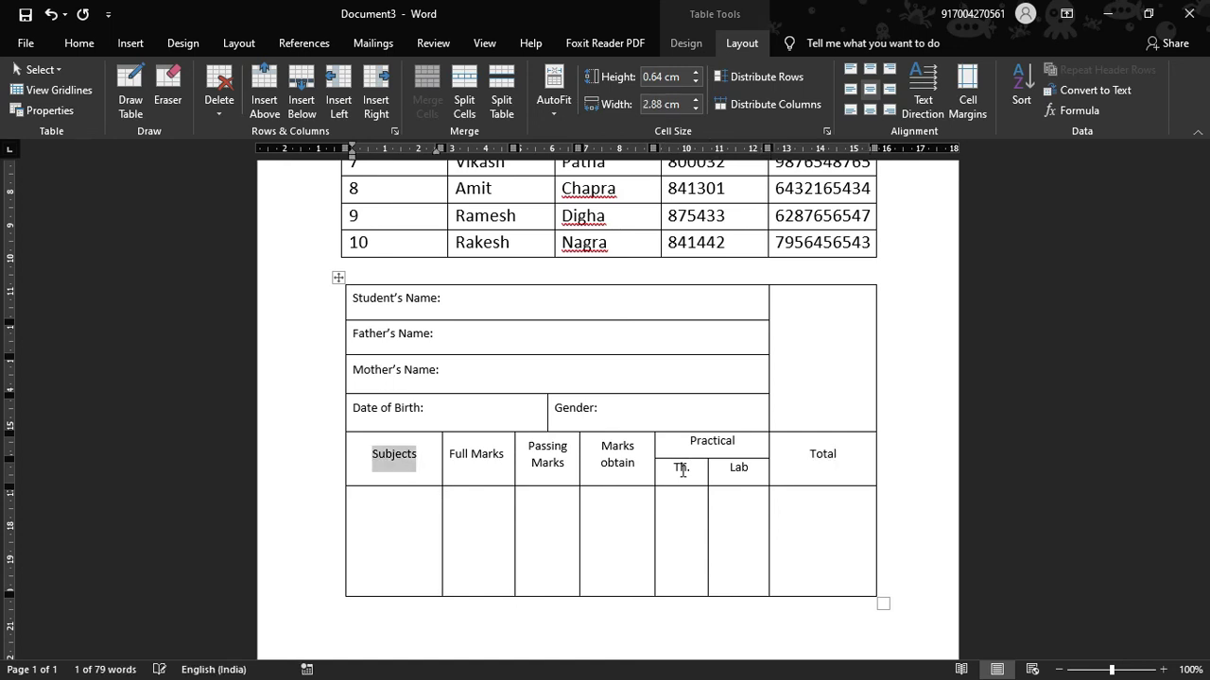
pyautogui.click(374, 511)
# - Type Physics, Chemistry, Maths, Hindi and English on separate lines under Subjects, fixing the Physics typo
pyautogui.write('P')
pyautogui.write('h')
pyautogui.write('ysis')
pyautogui.write('s')
pyautogui.press('Tab')
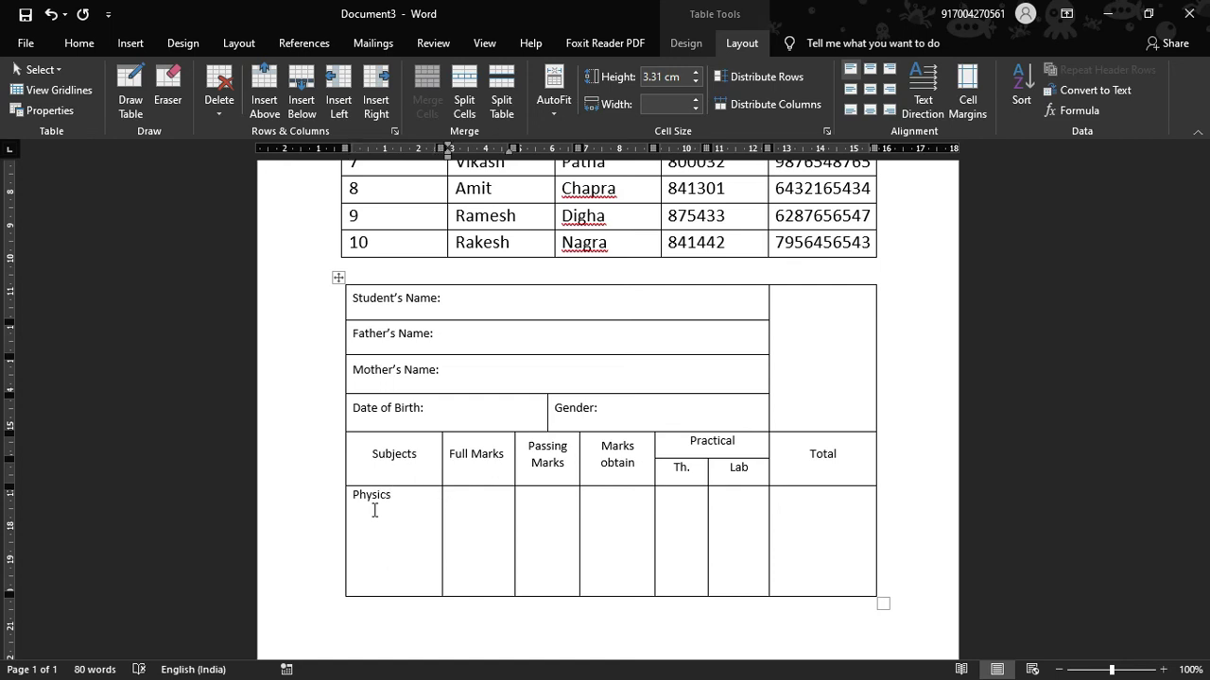
pyautogui.doubleClick(374, 510)
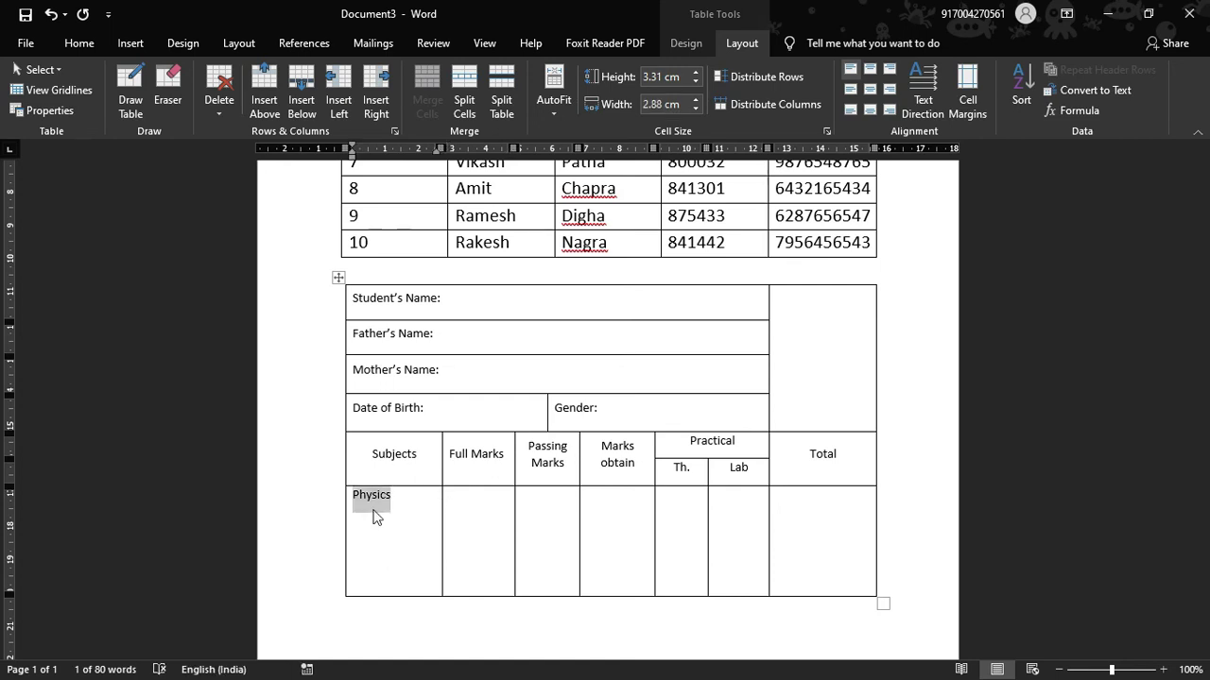
pyautogui.click(374, 510)
pyautogui.press('Return')
pyautogui.write('Chemistry ')
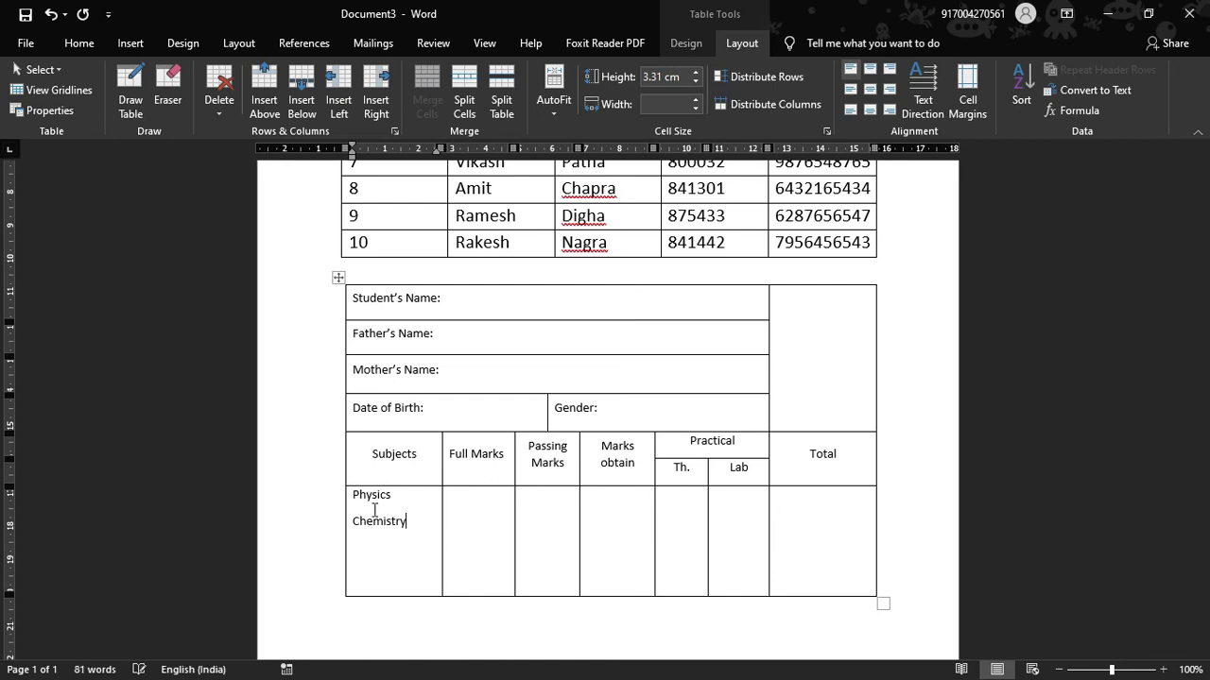
pyautogui.write('Math')
pyautogui.write('s')
pyautogui.press('Return')
pyautogui.write('indi')
pyautogui.press('Return')
pyautogui.write('English')
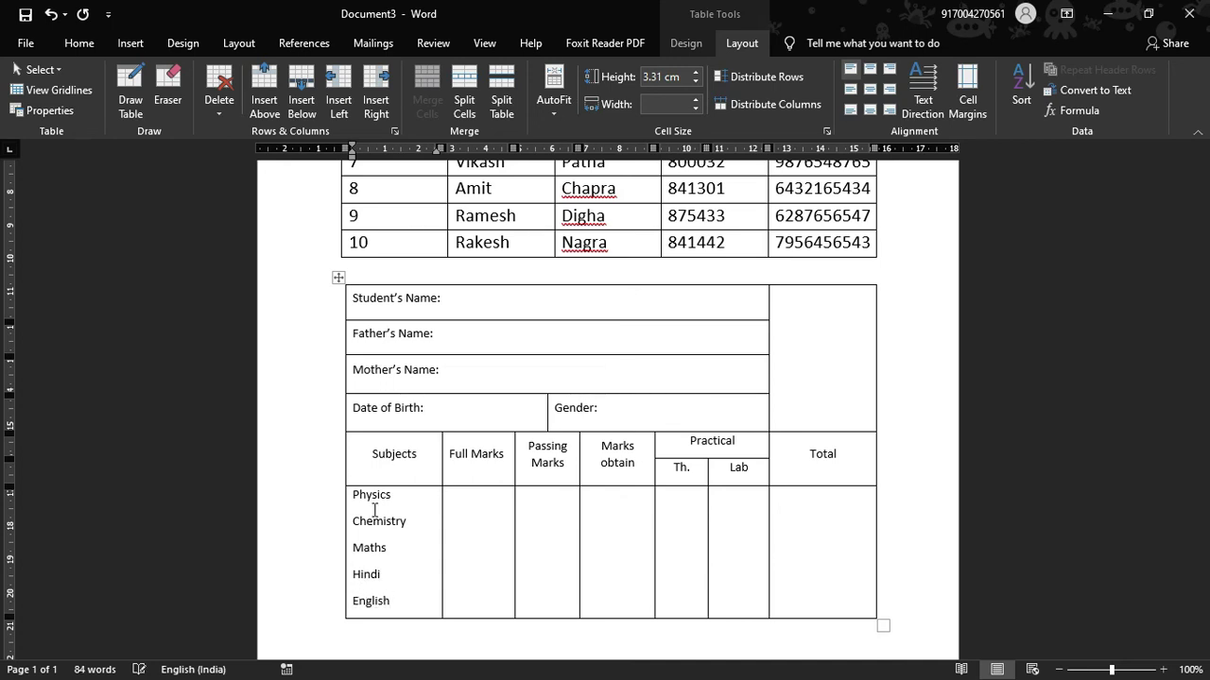
pyautogui.click(474, 498)
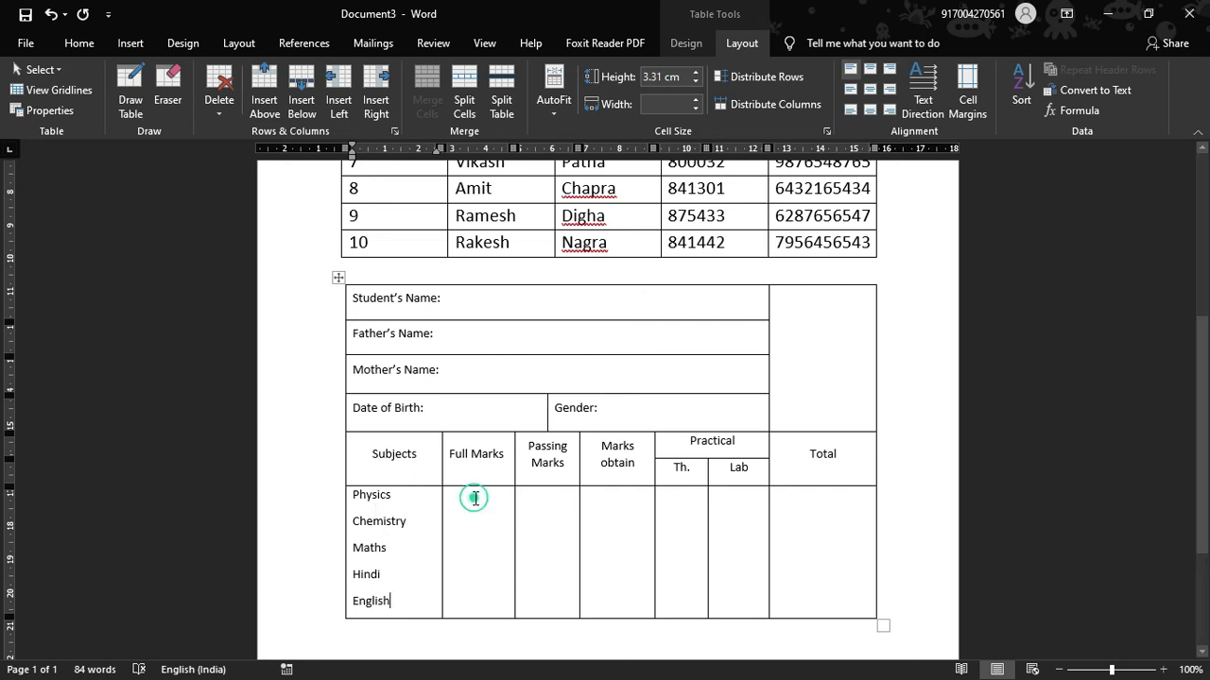
# - Fill the Full Marks column with 100 for every subject, including English
pyautogui.write('100')
pyautogui.press('Return')
pyautogui.write('100')
pyautogui.press('Return')
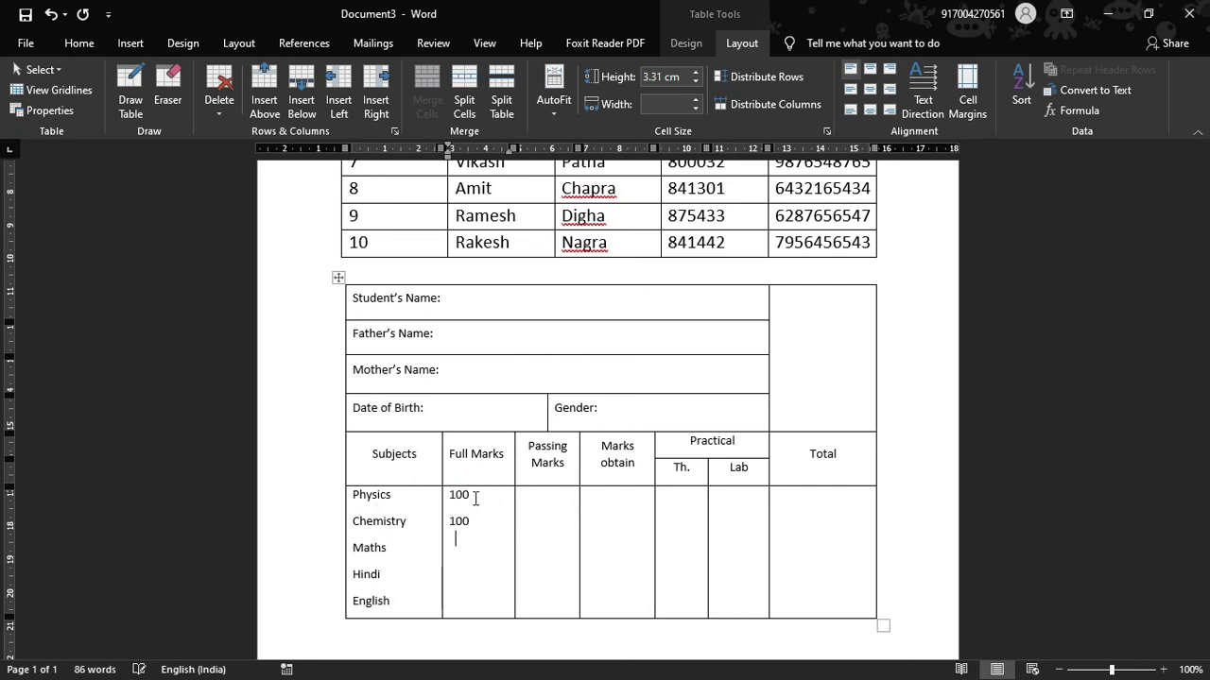
pyautogui.write('100')
pyautogui.press('Return')
pyautogui.write('100')
pyautogui.hotkey('ctrl', 'End')
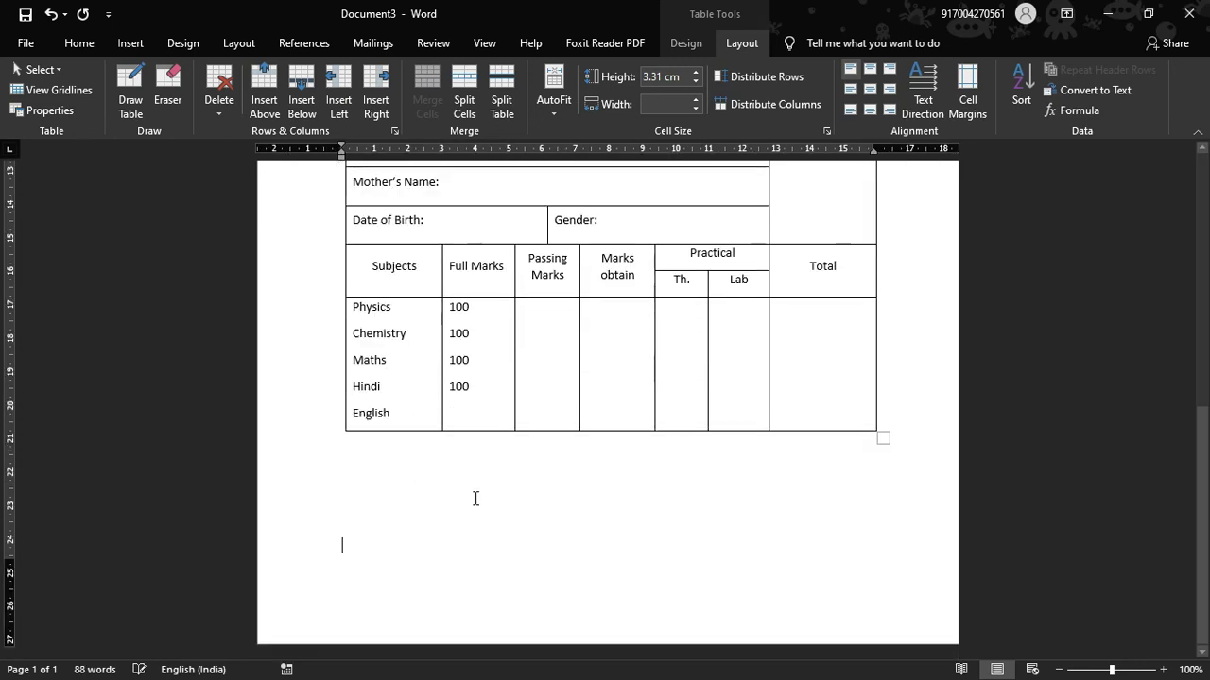
pyautogui.click(464, 397)
pyautogui.hotkey('ctrl', 'End')
pyautogui.click(461, 416)
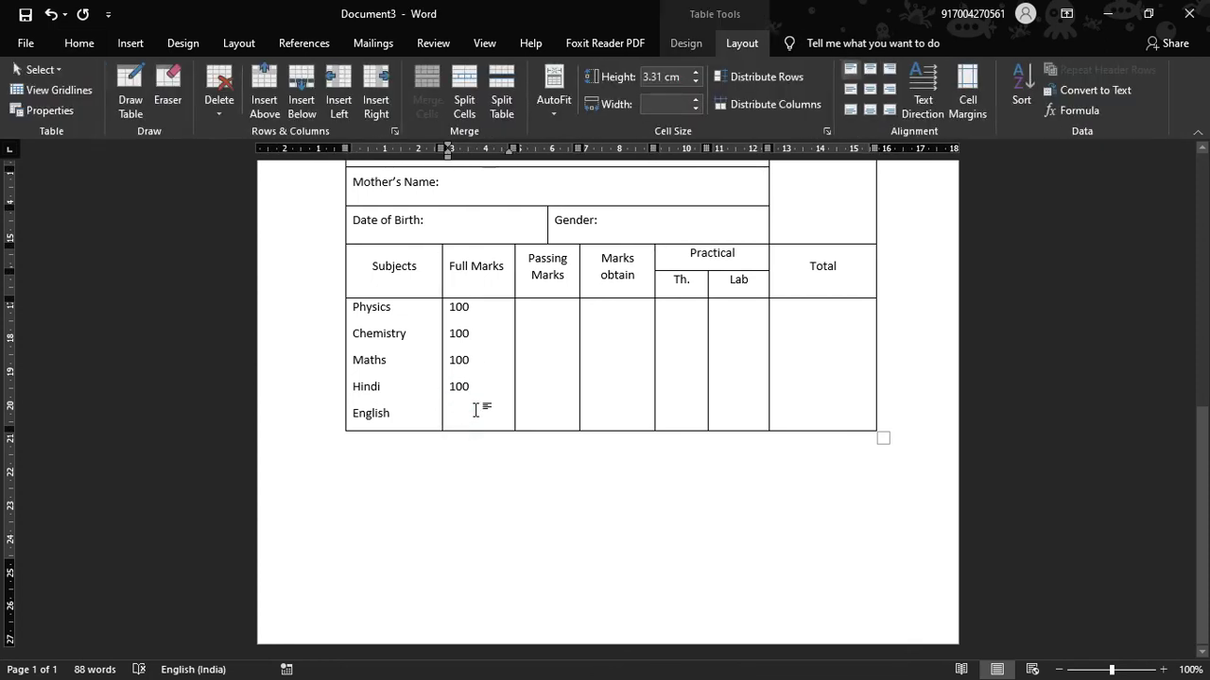
pyautogui.click(487, 388)
pyautogui.click(451, 414)
pyautogui.click(487, 391)
pyautogui.click(411, 419)
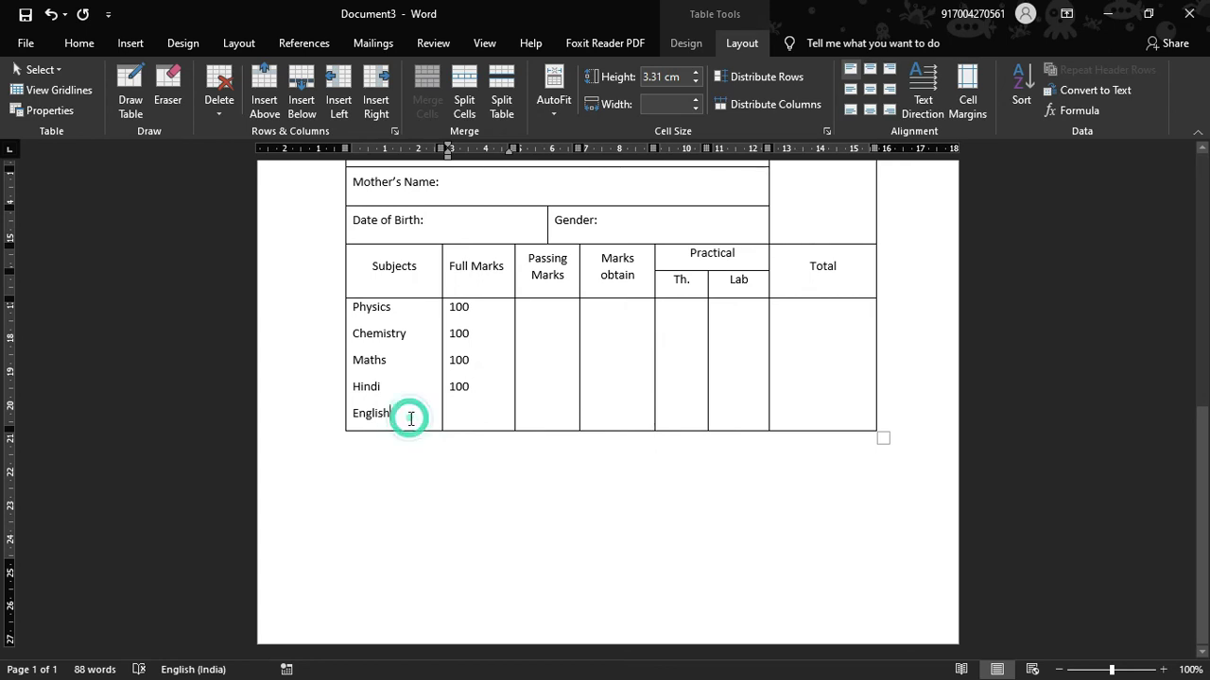
pyautogui.click(472, 419)
pyautogui.press('Down')
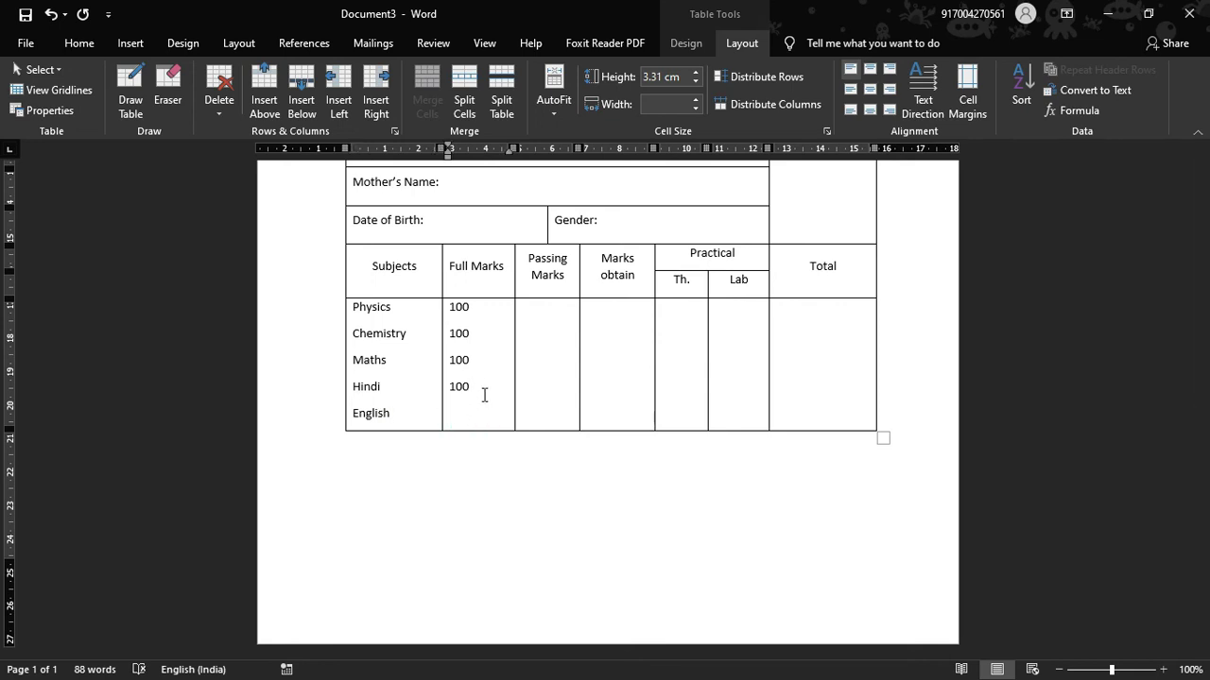
pyautogui.write('100')
# - Enter passing marks of 33 for each subject
pyautogui.click(559, 312)
pyautogui.write('33 33')
pyautogui.press('Down')
pyautogui.write('33')
pyautogui.press('Down')
pyautogui.write('33')
pyautogui.press('Down')
pyautogui.write('33')
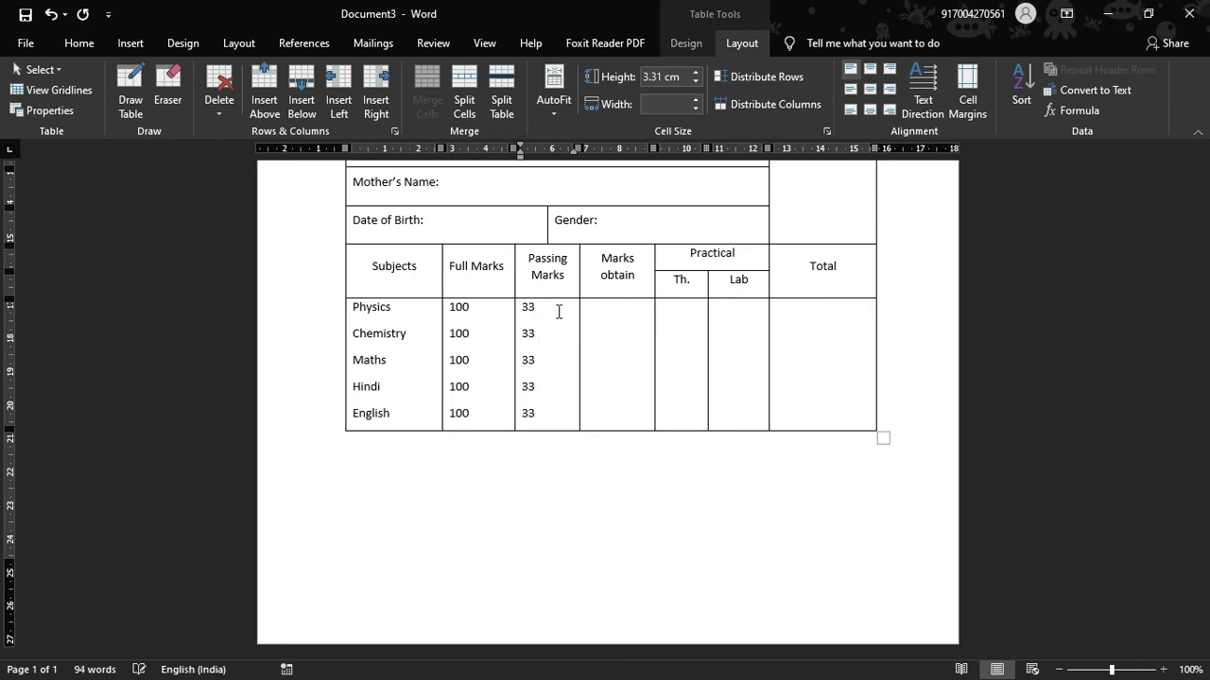
# - Enter the marks obtained: 45, 65, 42, 7 and 8
pyautogui.click(617, 311)
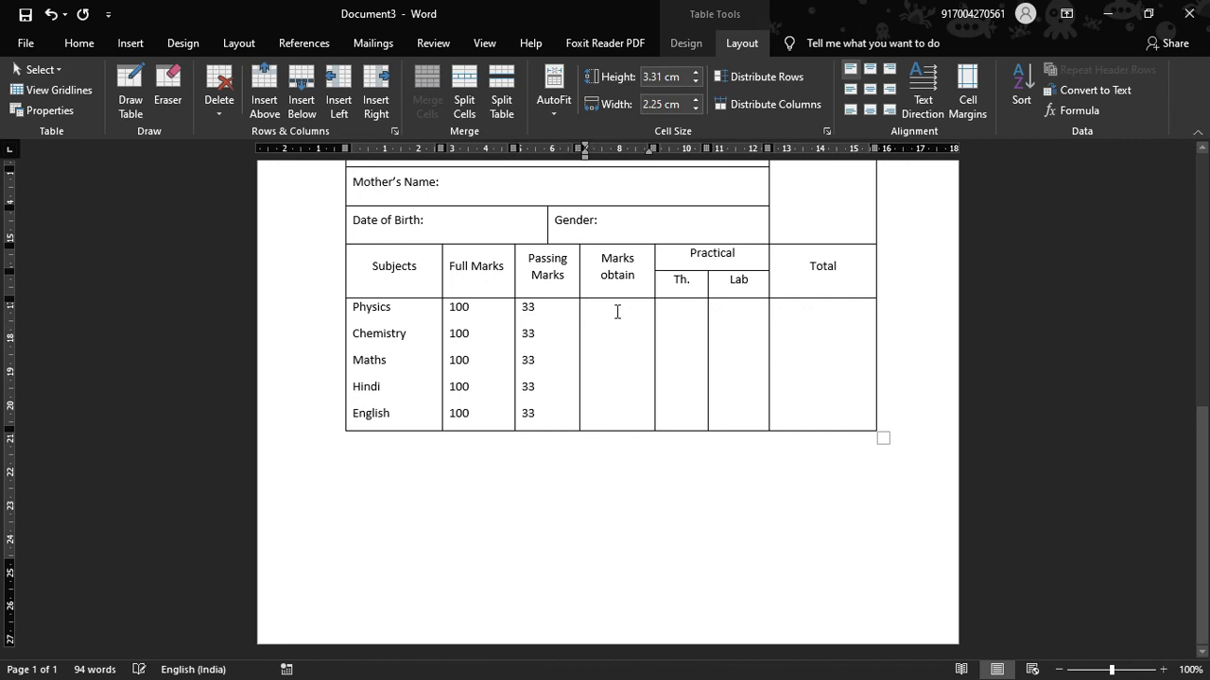
pyautogui.write('45 ')
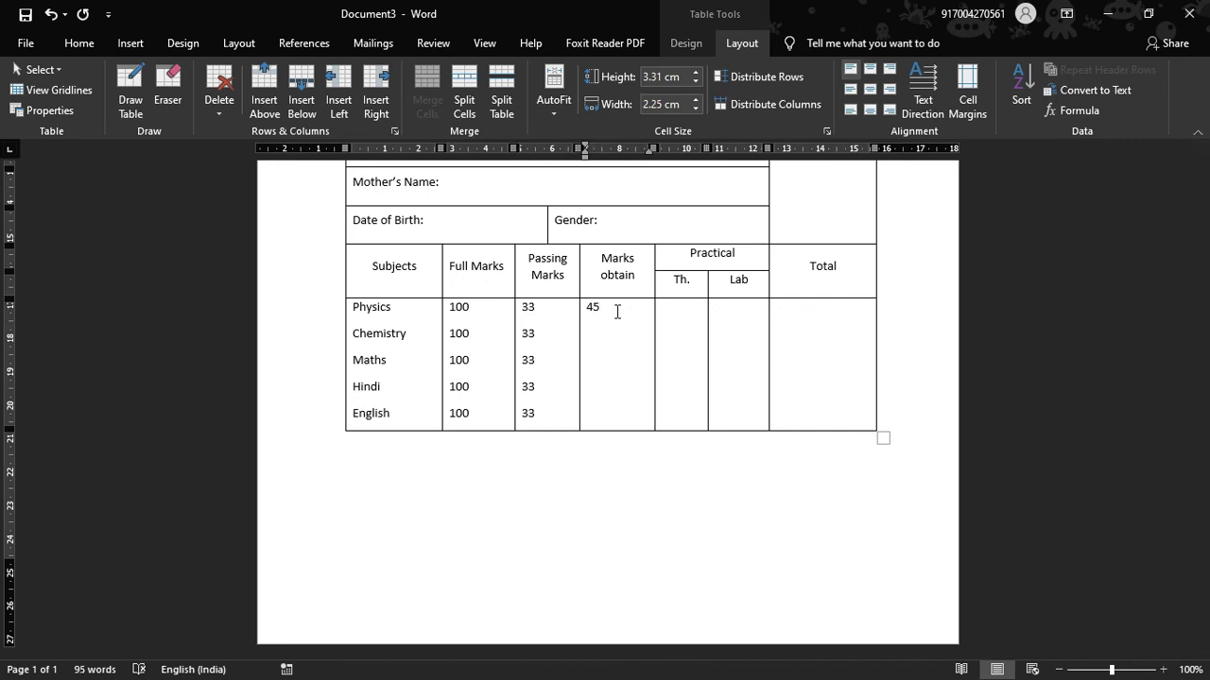
pyautogui.write('65')
pyautogui.press('Down')
pyautogui.write('42')
pyautogui.press('Down')
pyautogui.write('7')
pyautogui.press('Down')
pyautogui.write('8')
# - Enter theory marks 15 and 14, Lab marks of 5, and a Physics total of 65
pyautogui.click(675, 311)
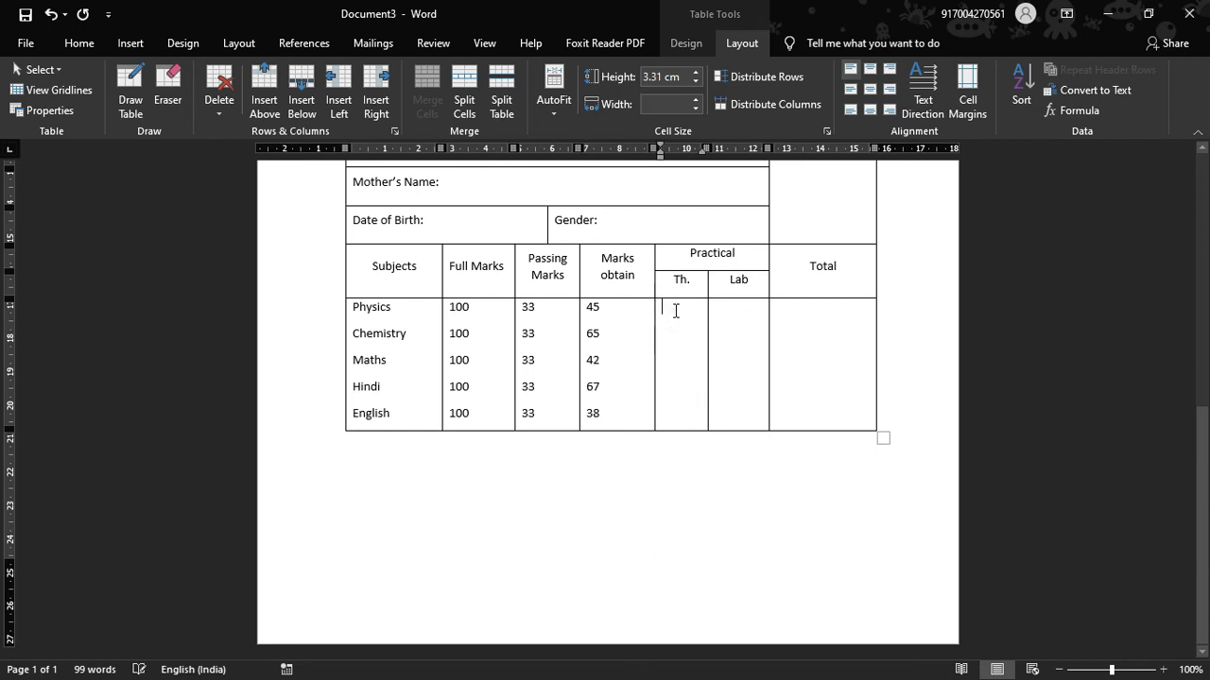
pyautogui.write('15 ')
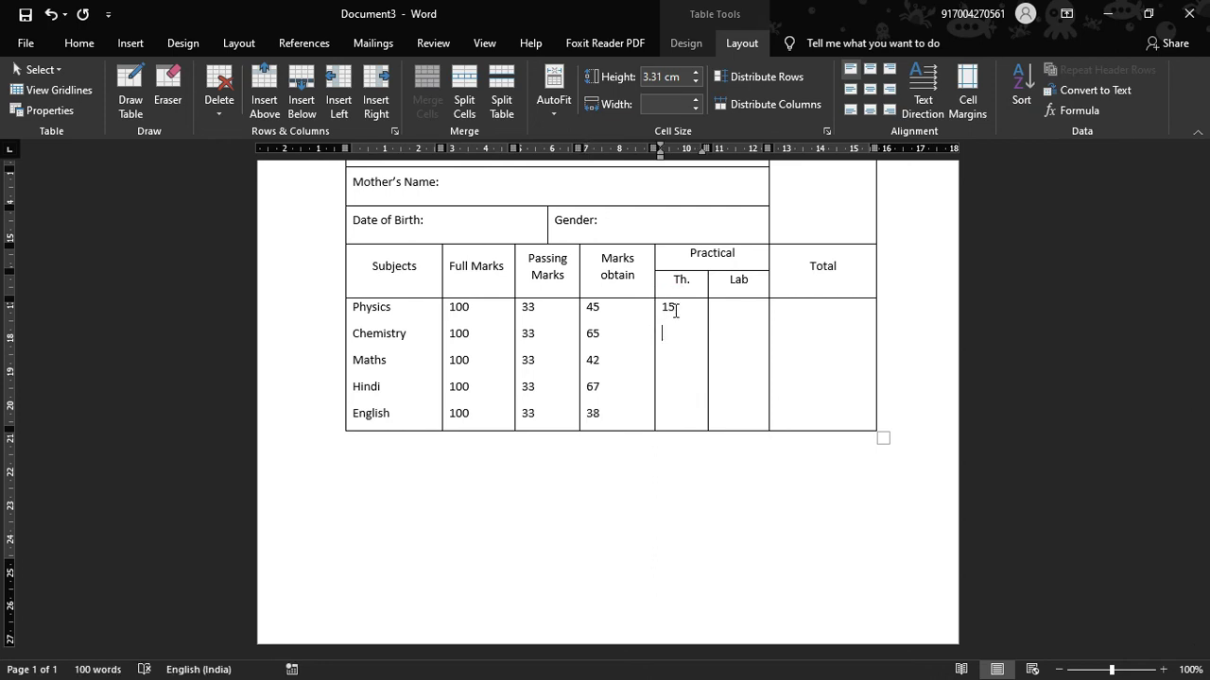
pyautogui.write('14')
pyautogui.click(733, 311)
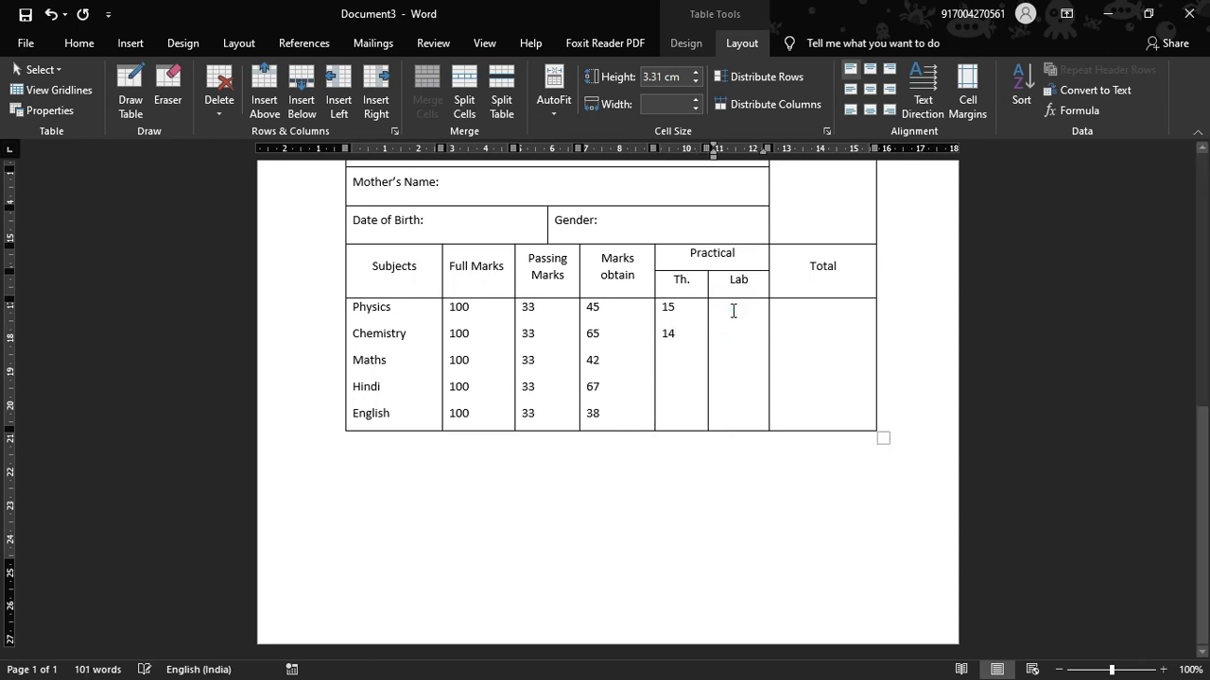
pyautogui.write('5')
pyautogui.press('Return')
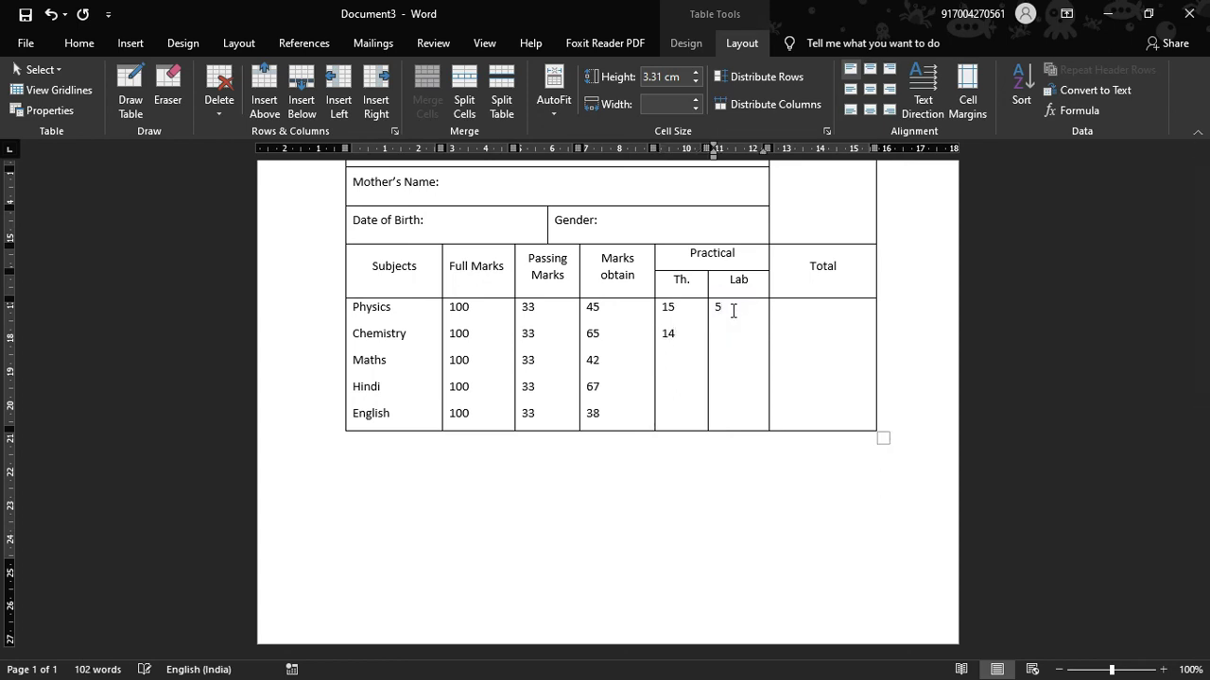
pyautogui.write('5')
pyautogui.press('Return')
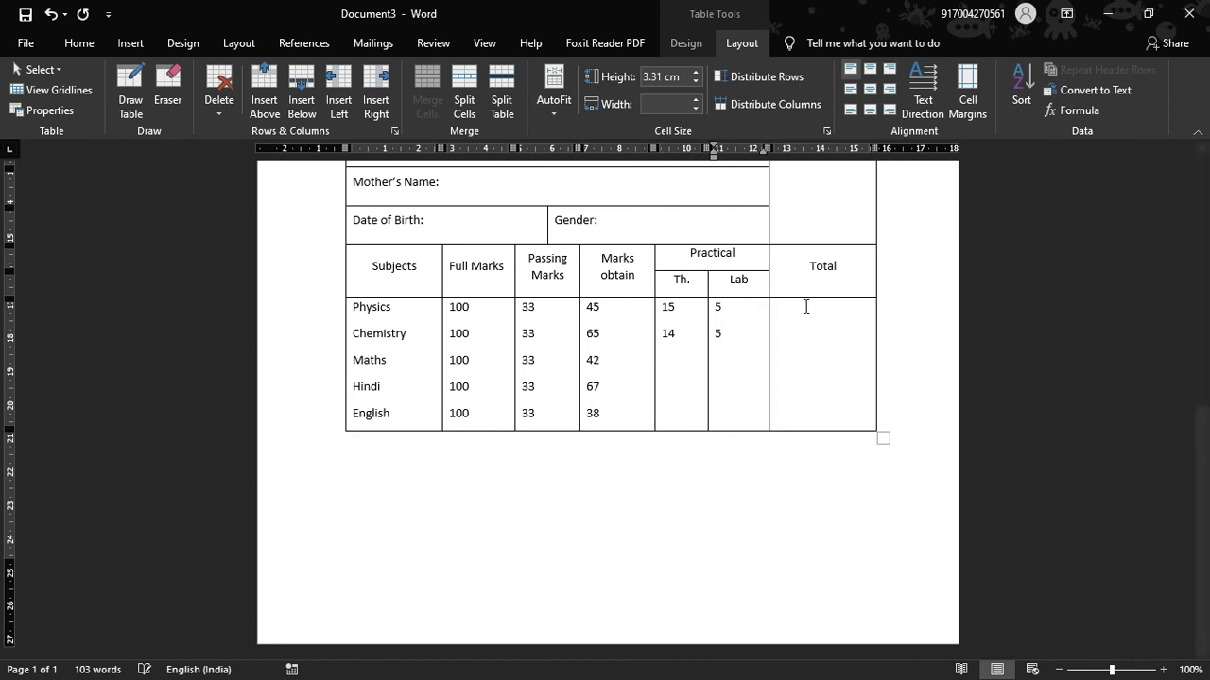
pyautogui.click(821, 313)
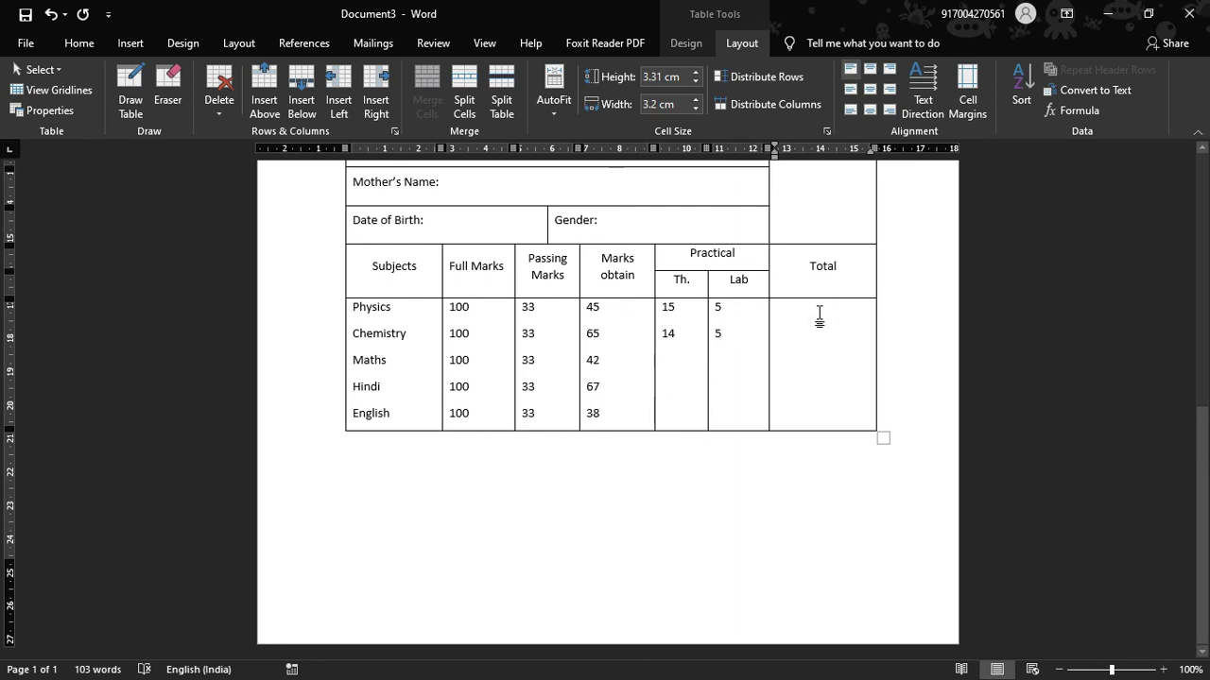
pyautogui.write('65')
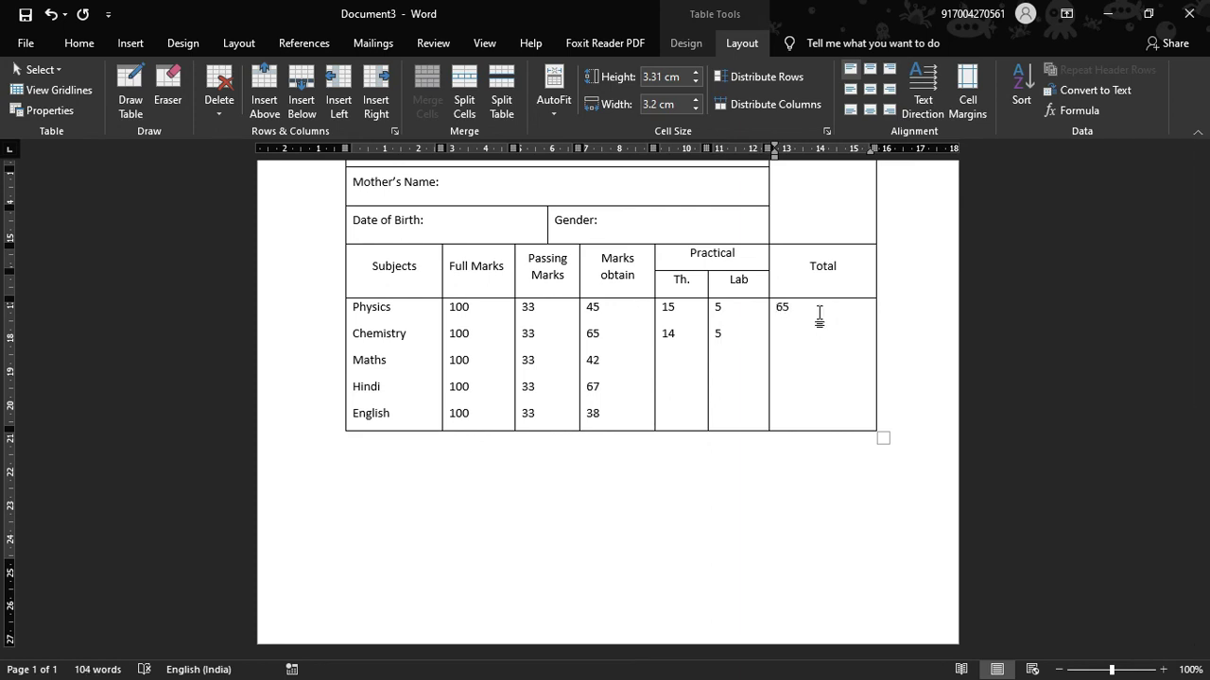
# - Change the Physics and Chemistry Full Marks from 100 to 80
pyautogui.click(483, 306)
pyautogui.press('BackSpace')
pyautogui.press('BackSpace')
pyautogui.press('BackSpace')
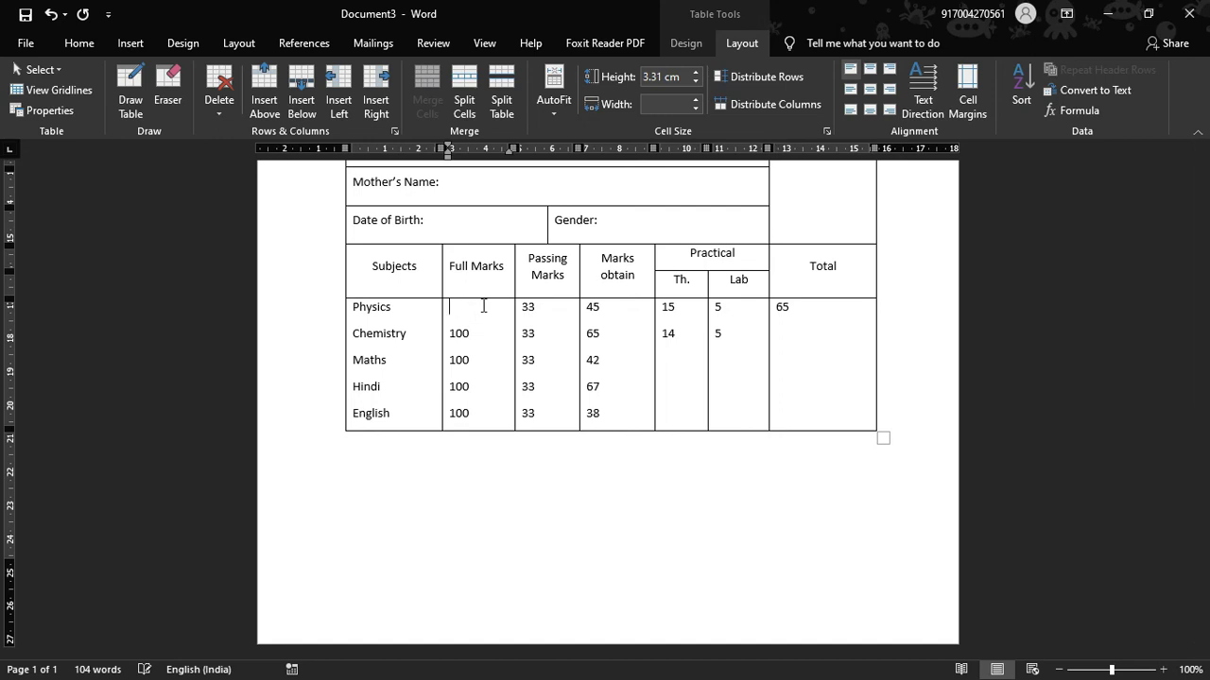
pyautogui.write('80')
pyautogui.moveTo(473, 334); pyautogui.dragTo(457, 332)
pyautogui.click(462, 333)
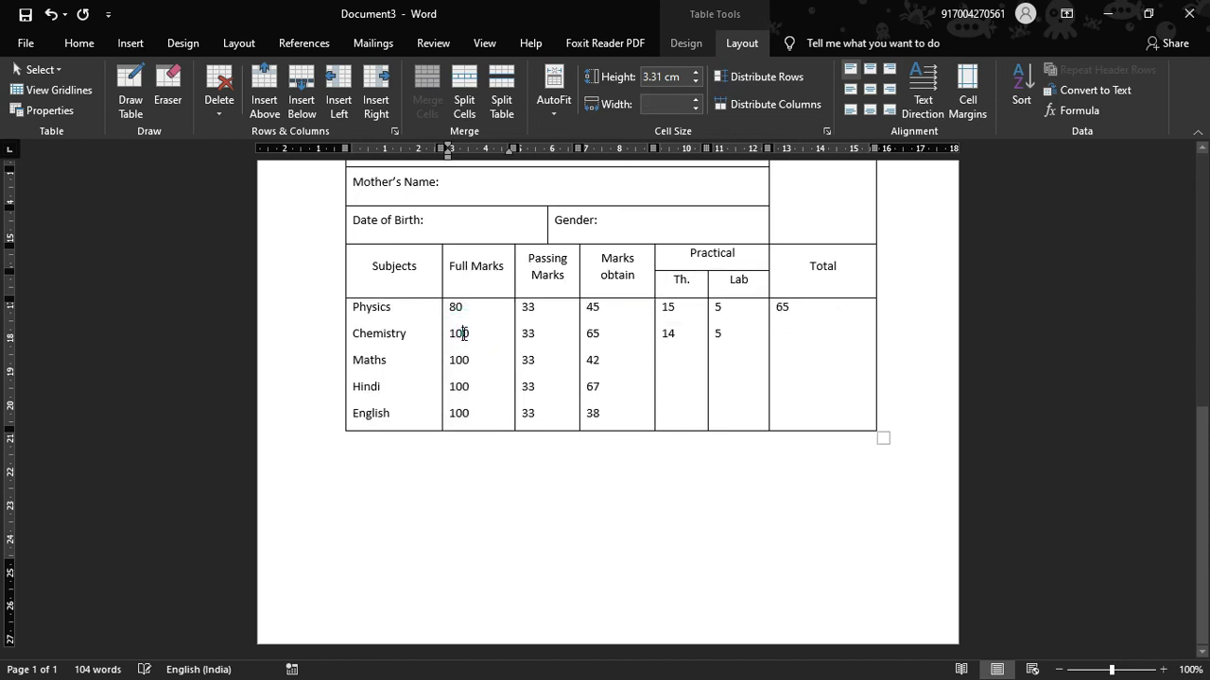
pyautogui.doubleClick(462, 332)
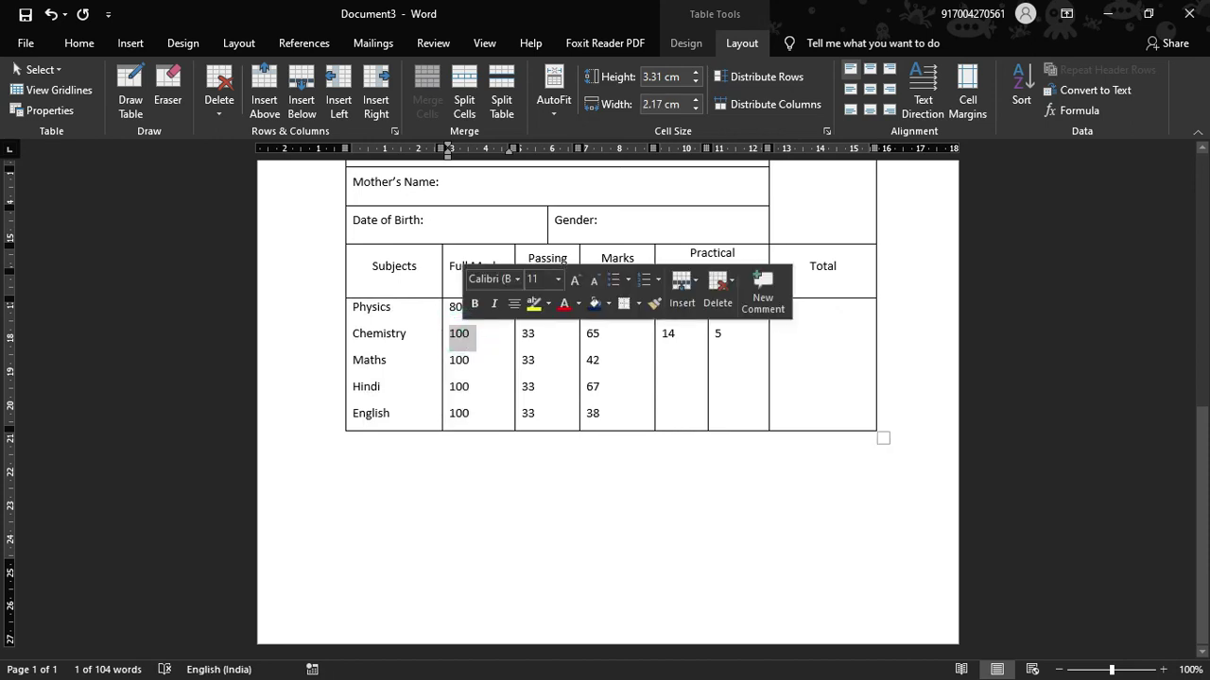
pyautogui.write('90')
pyautogui.press('BackSpace')
pyautogui.press('BackSpace')
pyautogui.write('80')
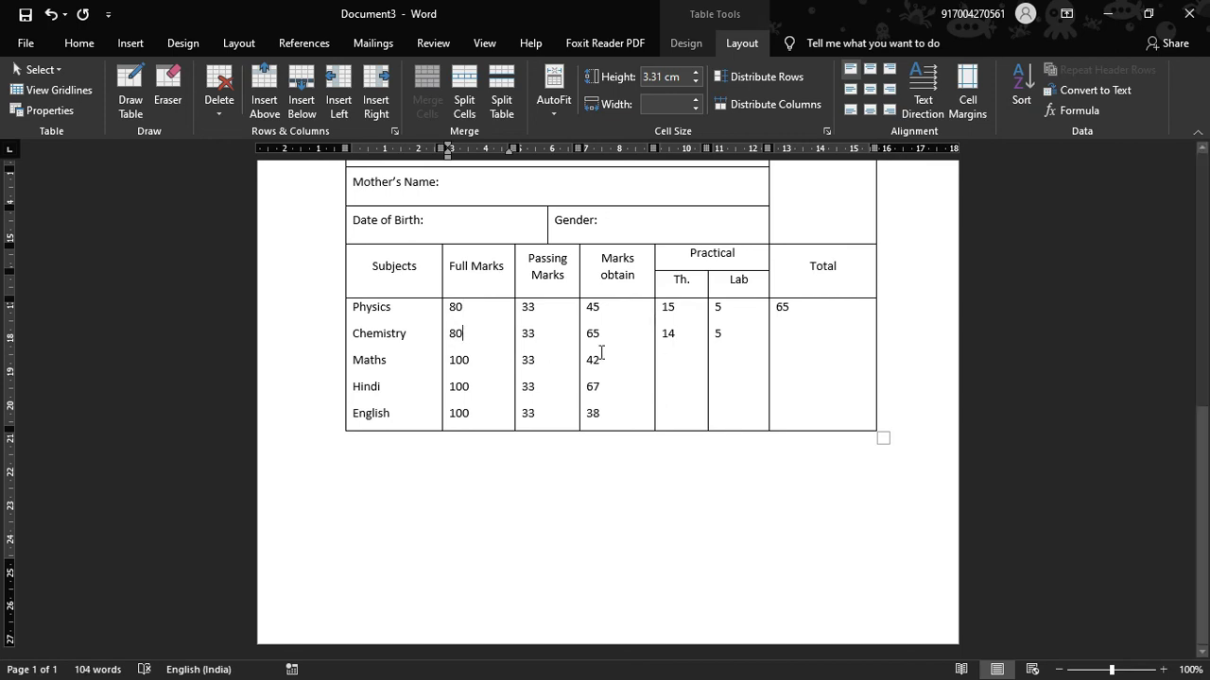
# - Enter totals 84, 42, 67 and 38 for Chemistry, Maths, Hindi and English
pyautogui.click(793, 332)
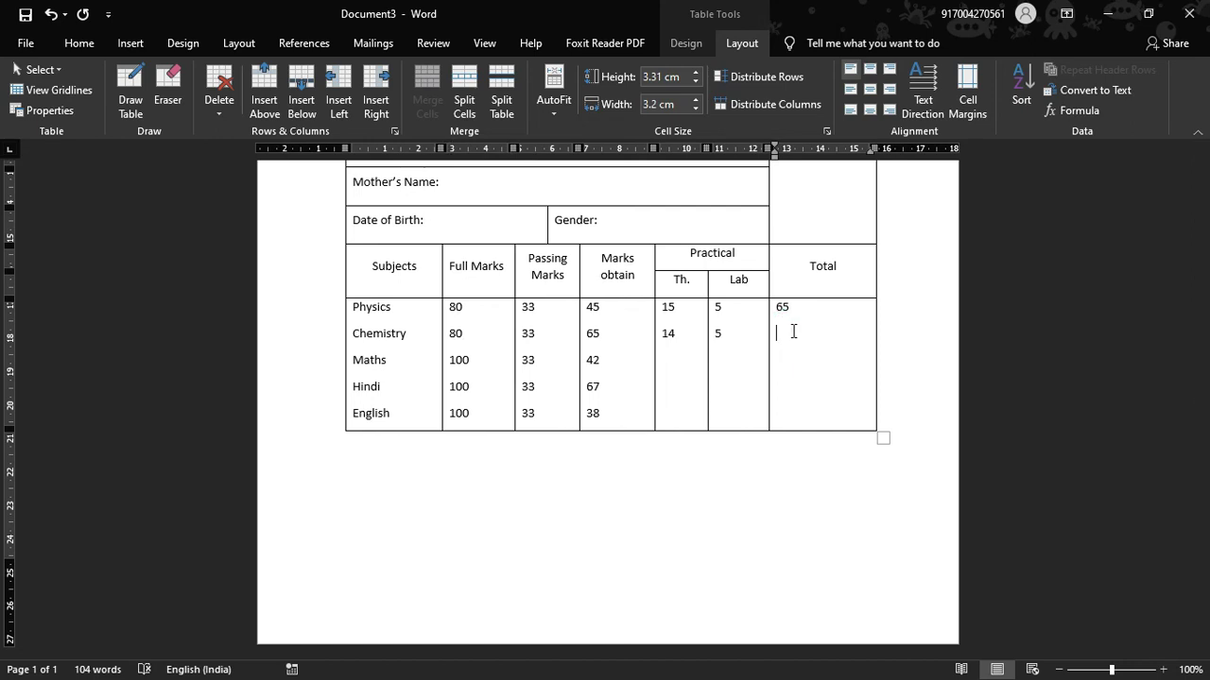
pyautogui.write('84')
pyautogui.press('Return')
pyautogui.write('42')
pyautogui.write('67')
pyautogui.press('Return')
pyautogui.write('38')
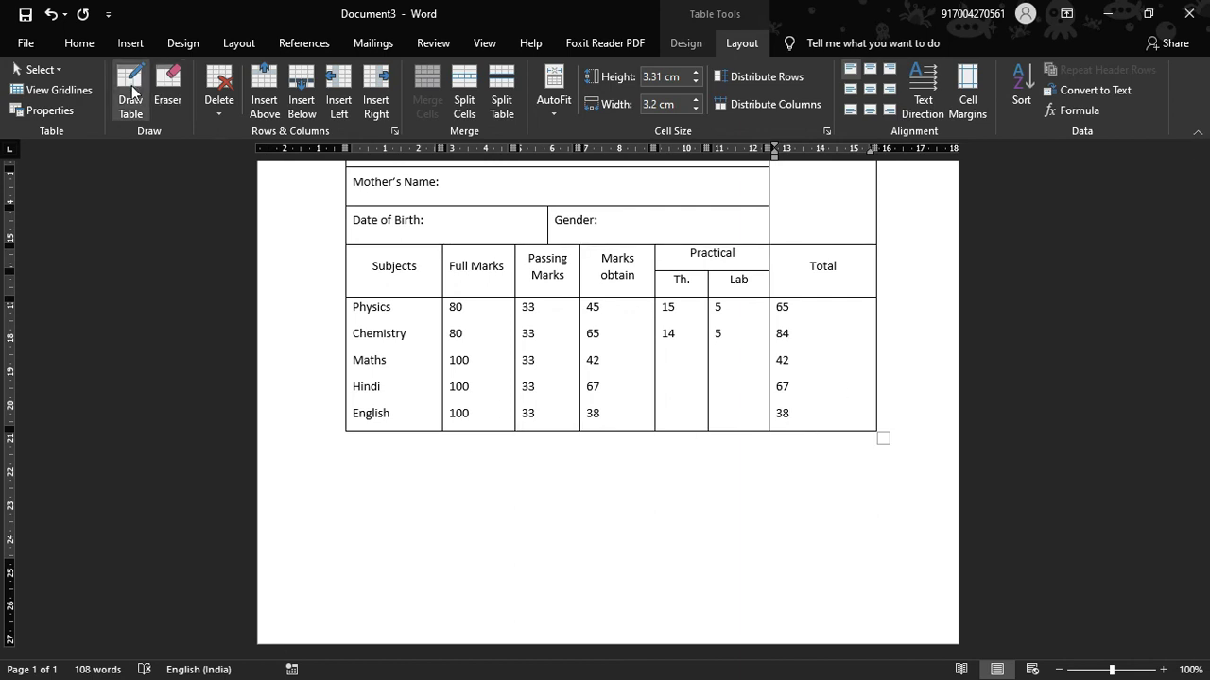
# - Begin drawing a border below the marks table, cancel it with Esc, and return to the English row
pyautogui.click(132, 90)
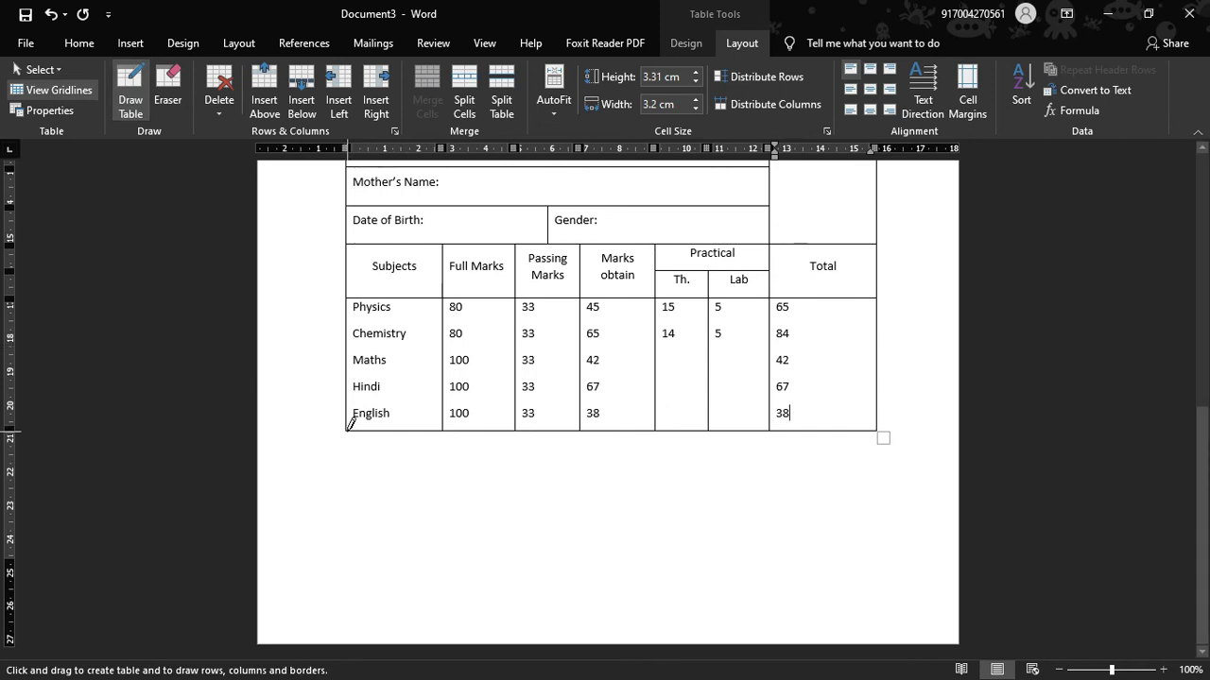
pyautogui.moveTo(349, 425); pyautogui.dragTo(289, 488)
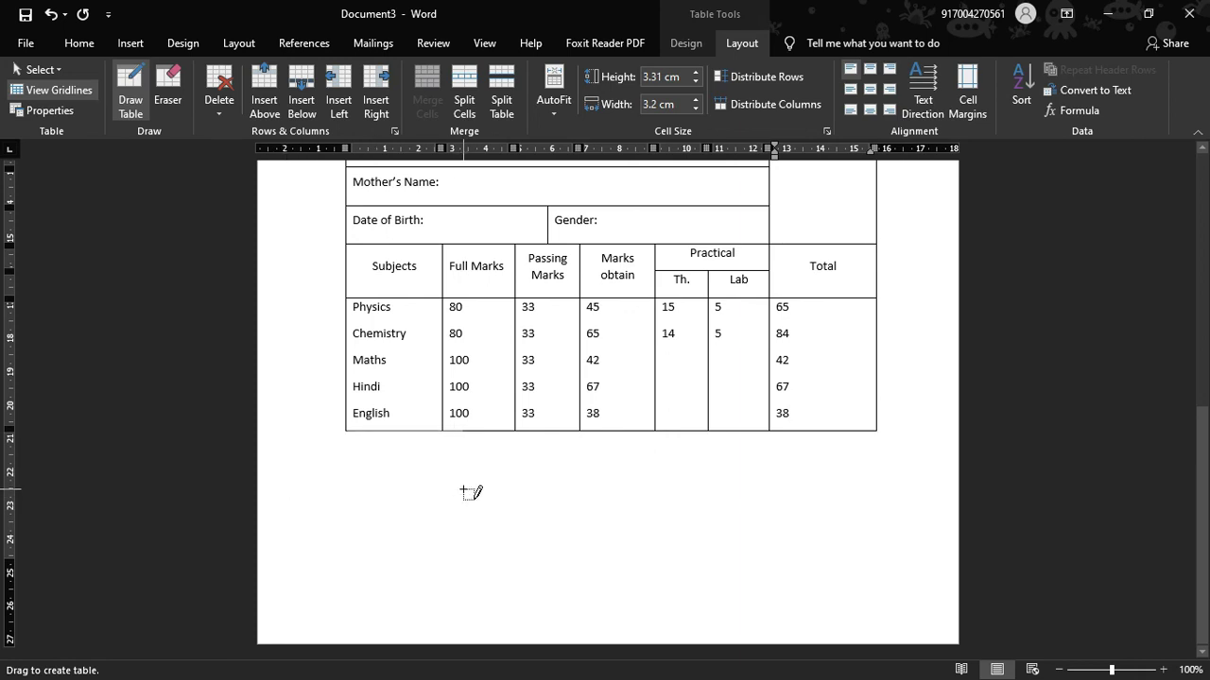
pyautogui.moveTo(470, 493); pyautogui.dragTo(472, 491)
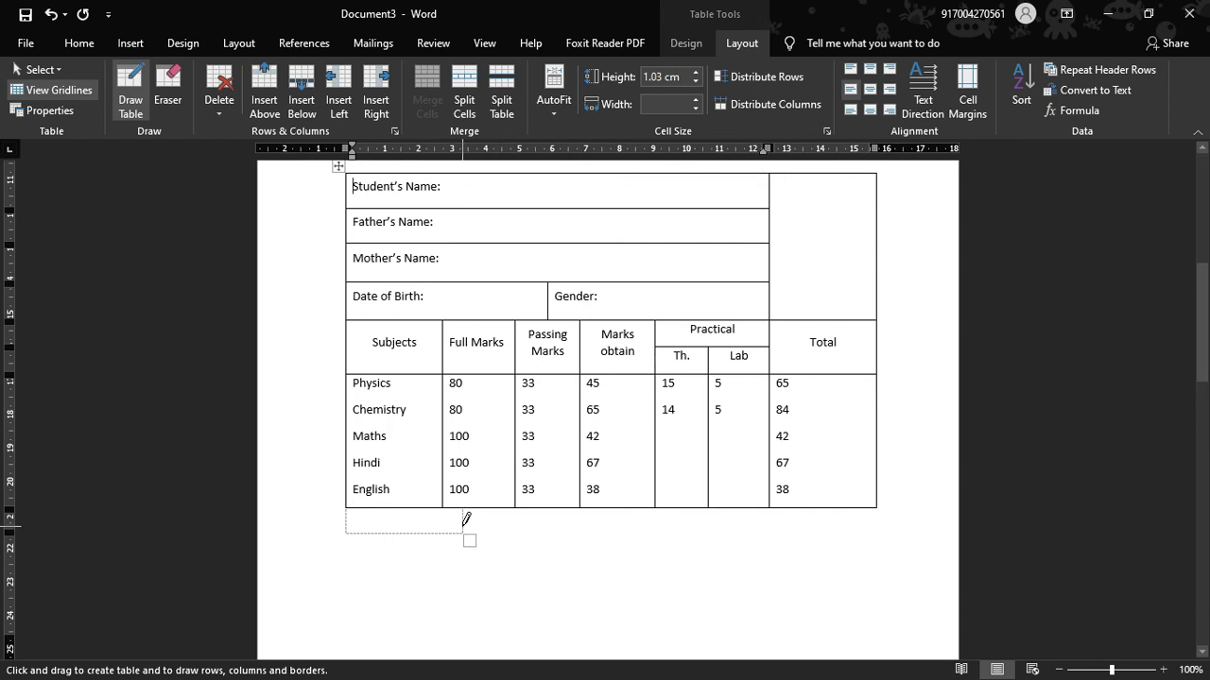
pyautogui.press('Escape')
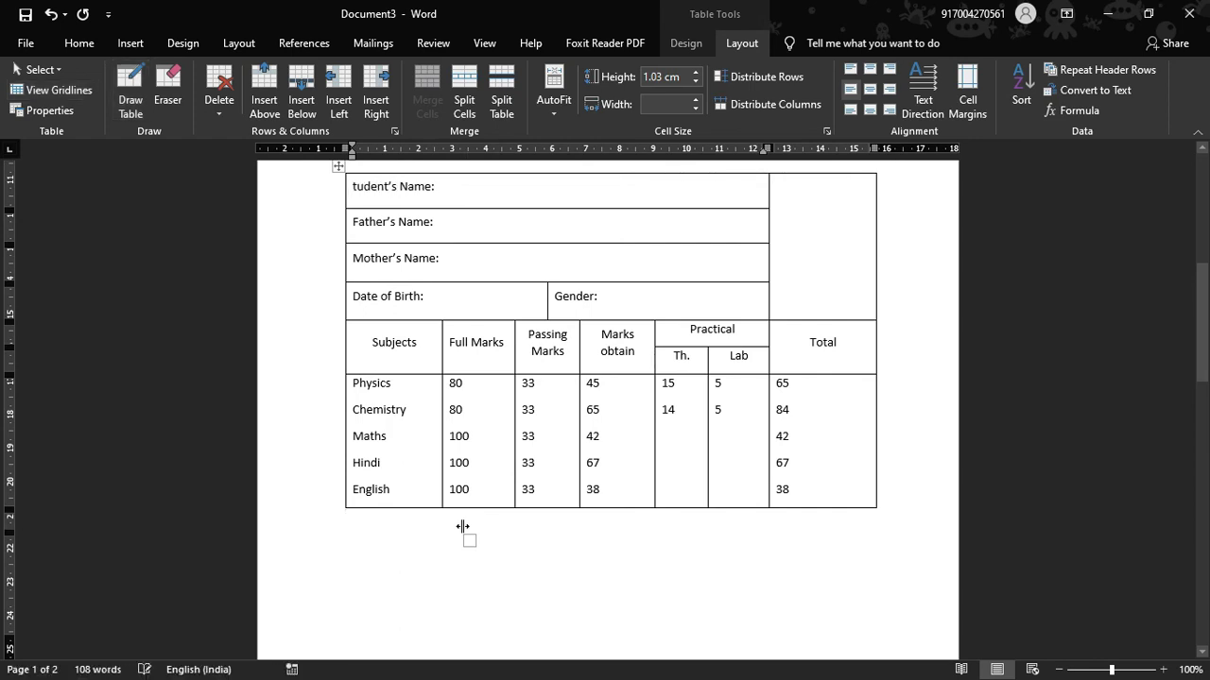
pyautogui.click(376, 508)
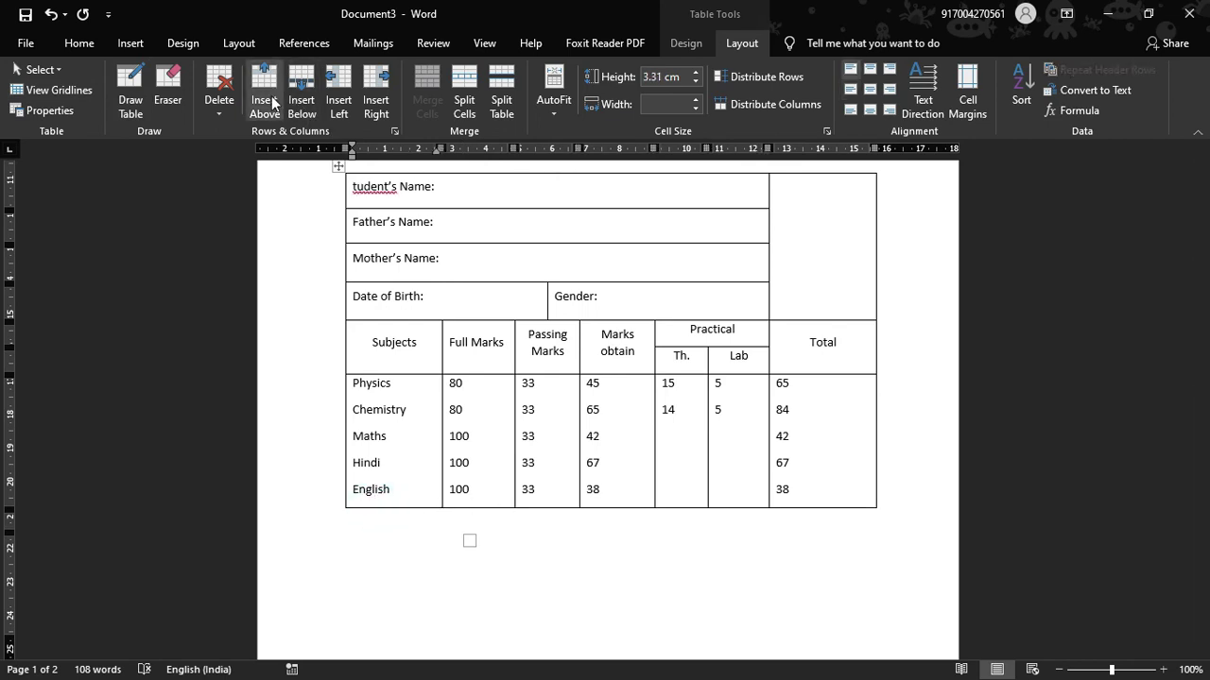
# - Insert an empty row below English and remove its extra blank line
pyautogui.click(301, 92)
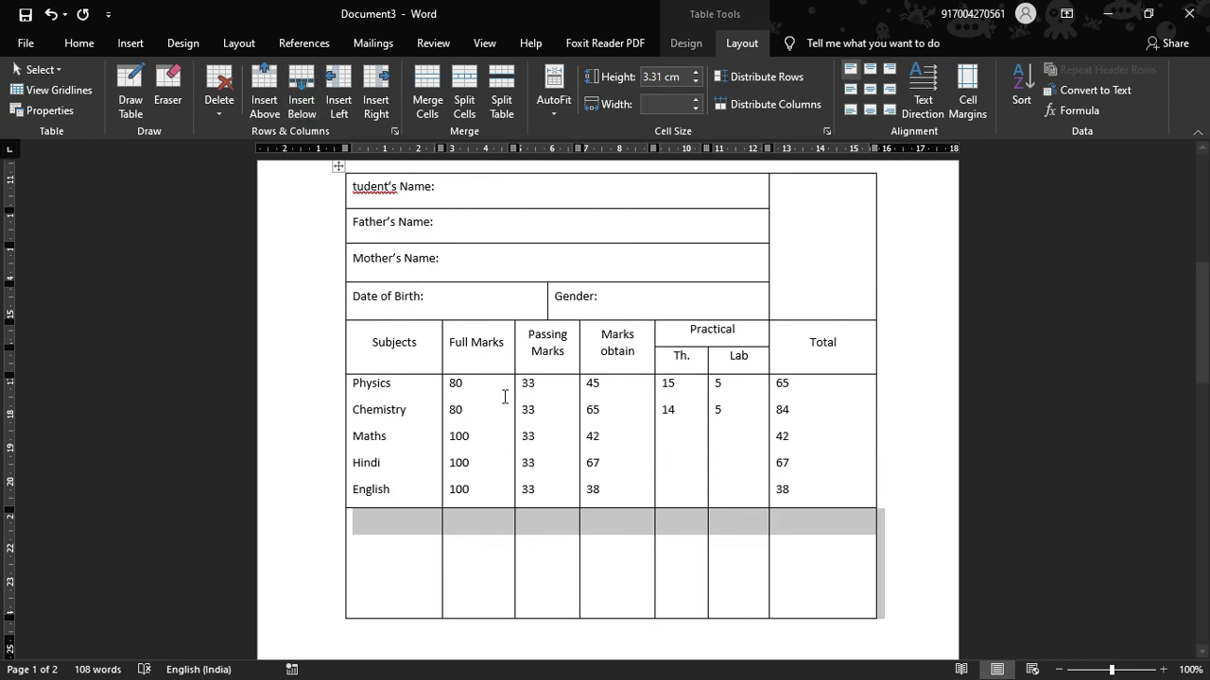
pyautogui.click(419, 527)
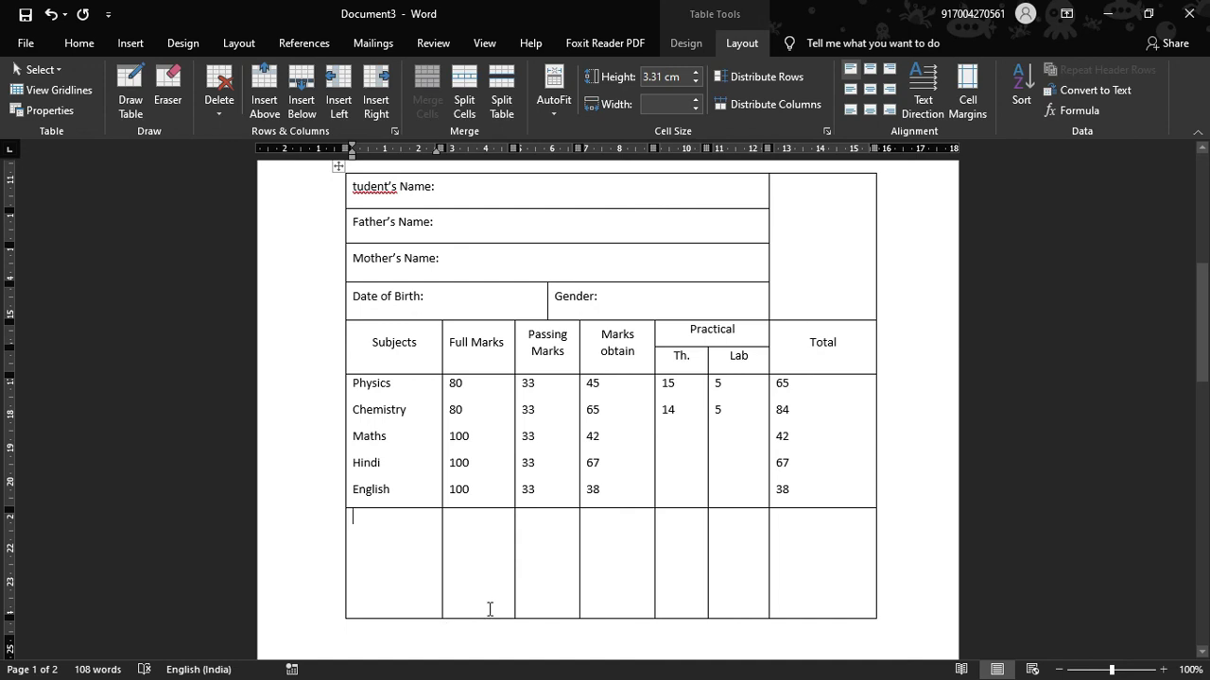
pyautogui.click(846, 602)
pyautogui.click(379, 596)
pyautogui.press('BackSpace')
pyautogui.press('BackSpace')
# - Draw a horizontal border across the new row to split it in two
pyautogui.click(130, 90)
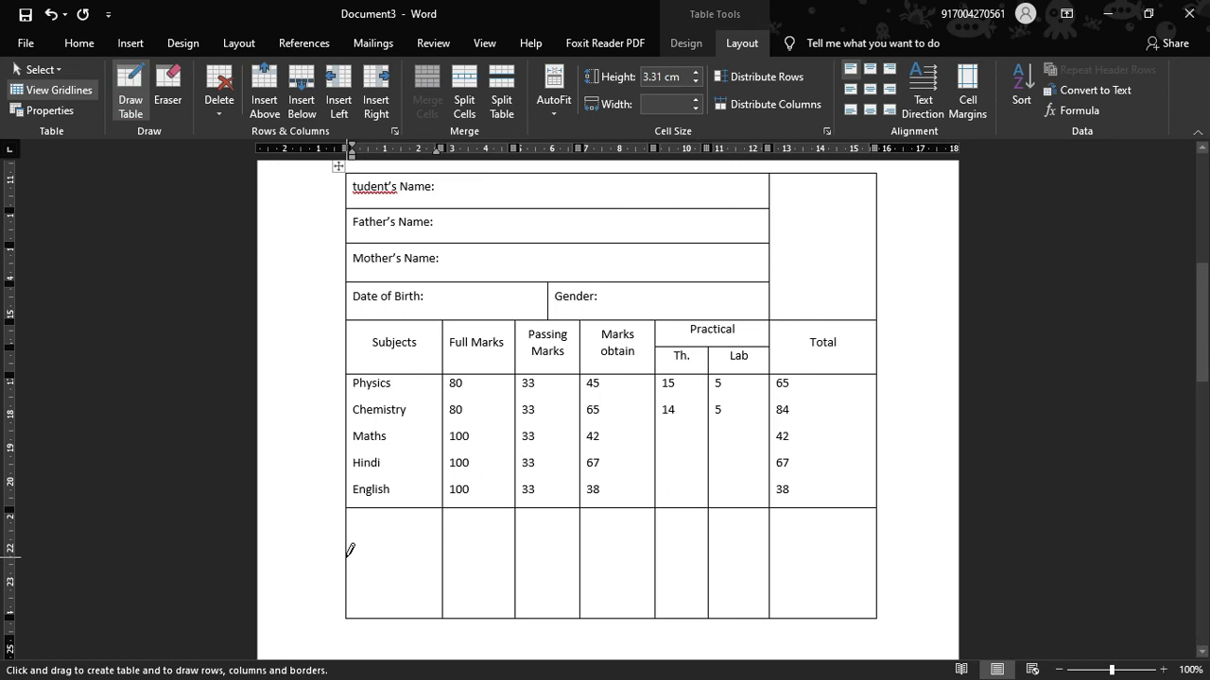
pyautogui.moveTo(349, 551); pyautogui.dragTo(814, 548)
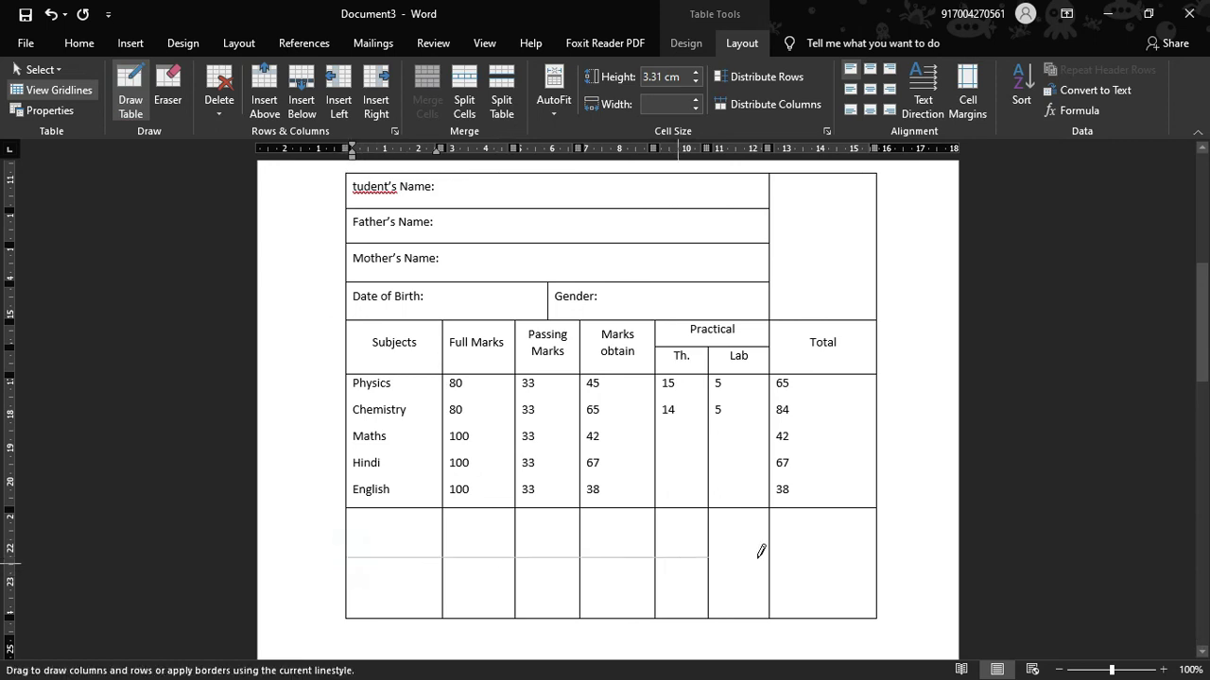
pyautogui.moveTo(813, 548); pyautogui.dragTo(819, 546)
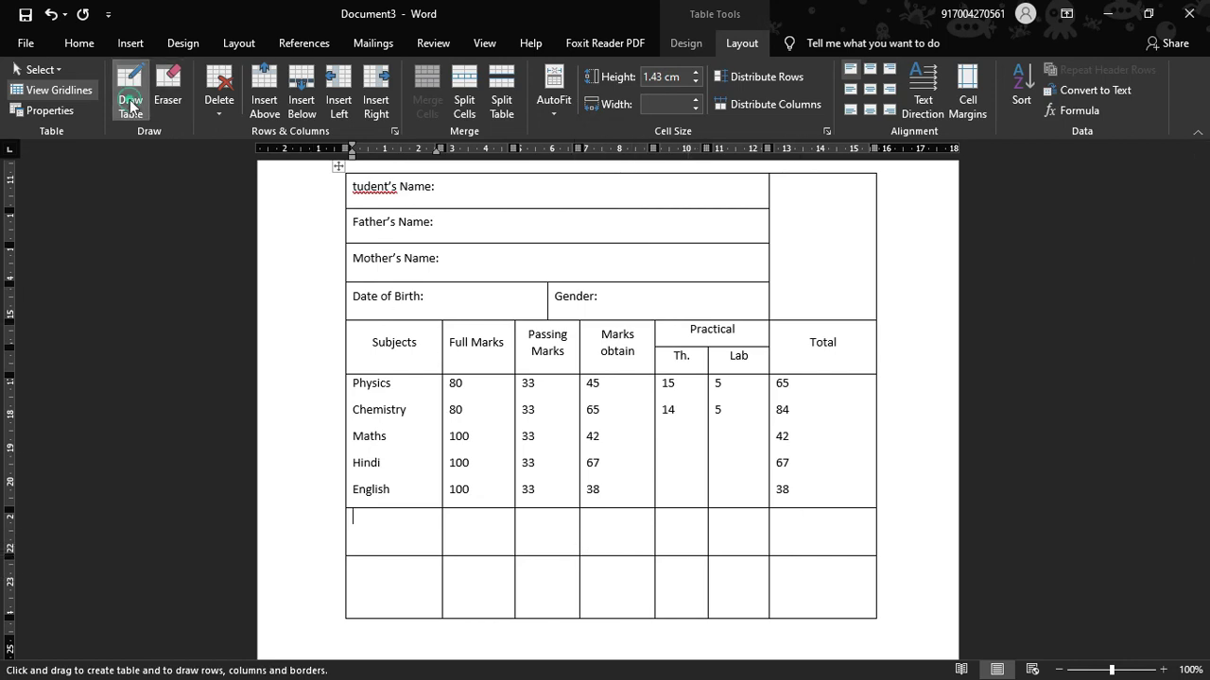
# - Erase the inner column borders from Subjects through Lab in both new rows with the Eraser
pyautogui.click(130, 90)
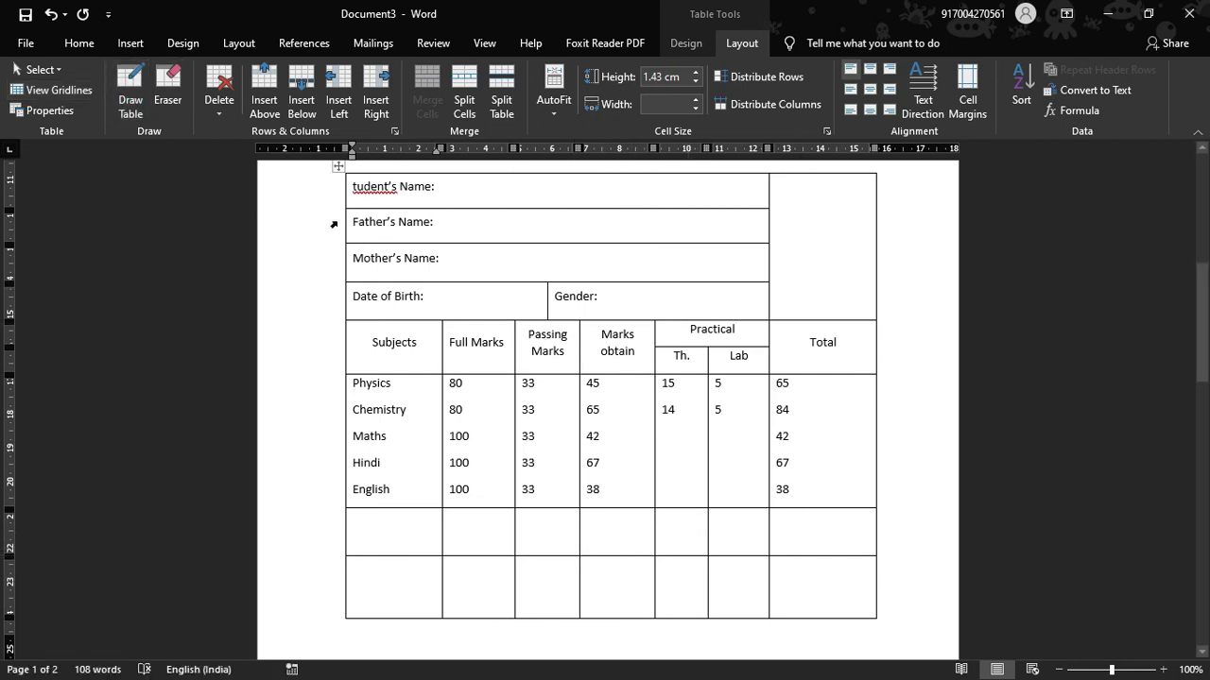
pyautogui.click(167, 90)
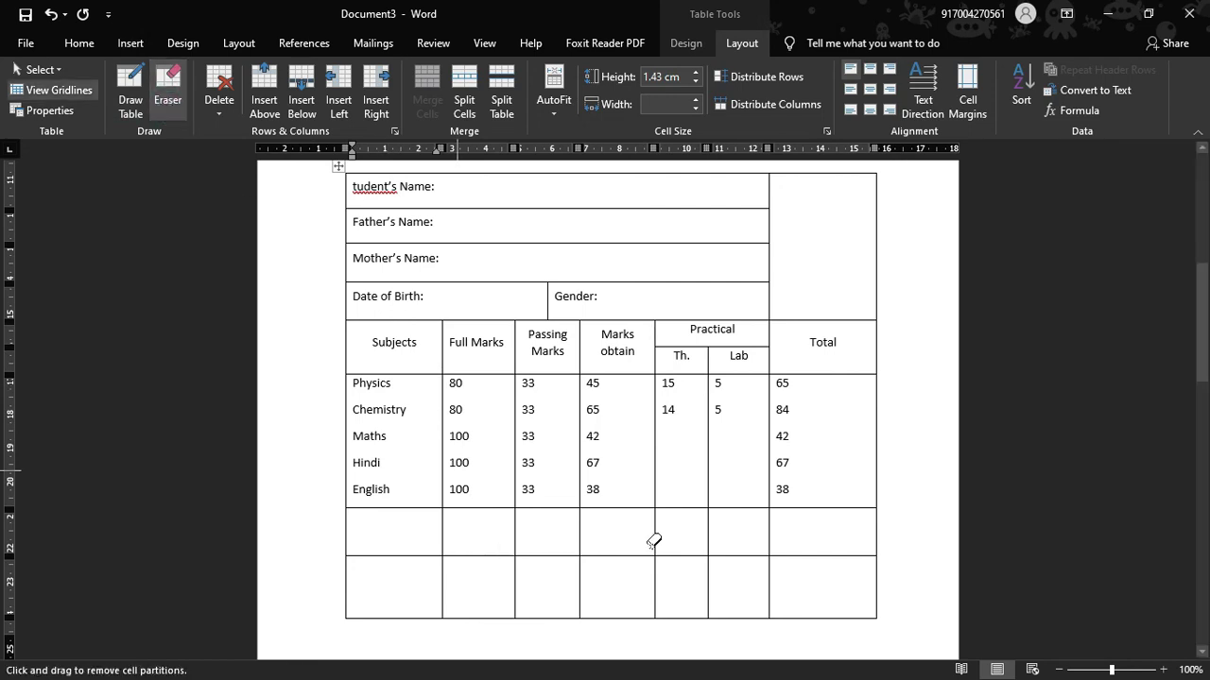
pyautogui.click(707, 526)
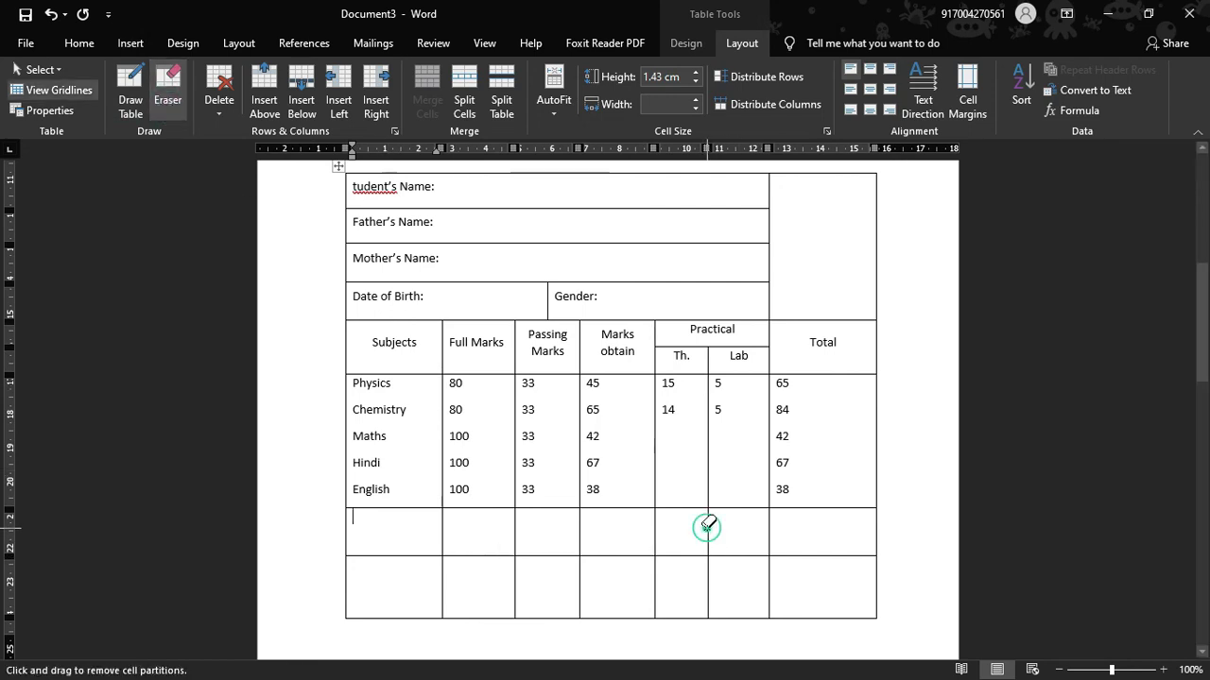
pyautogui.click(708, 587)
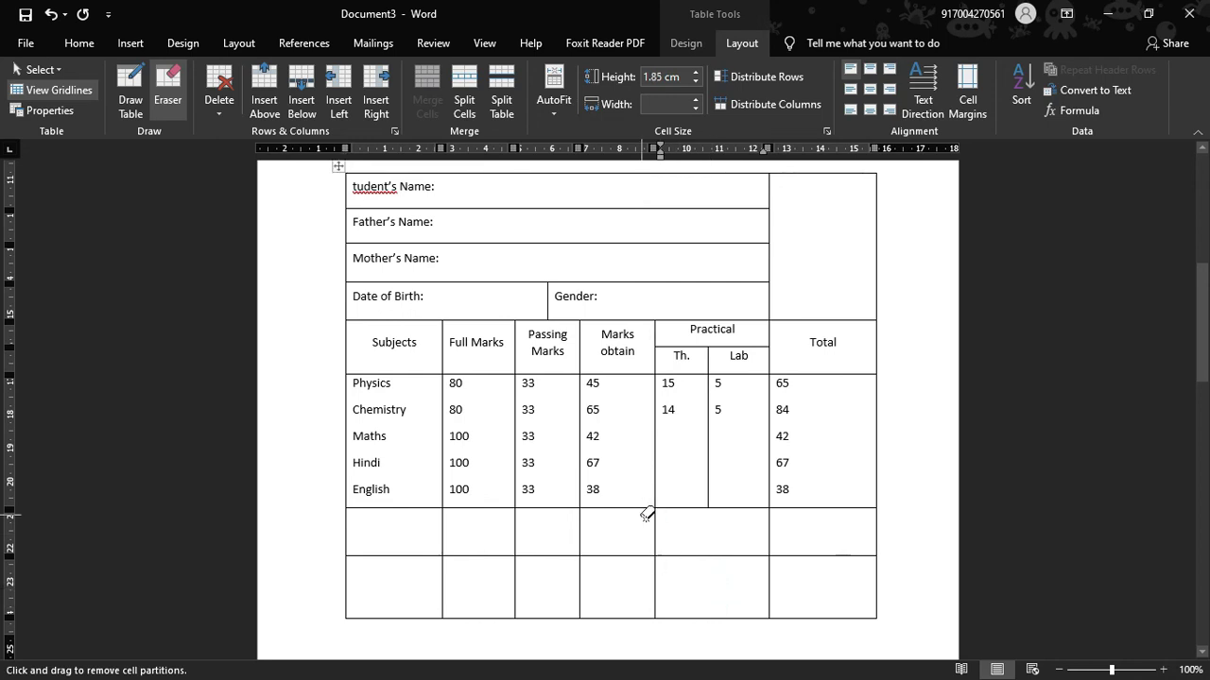
pyautogui.moveTo(670, 523); pyautogui.dragTo(394, 520)
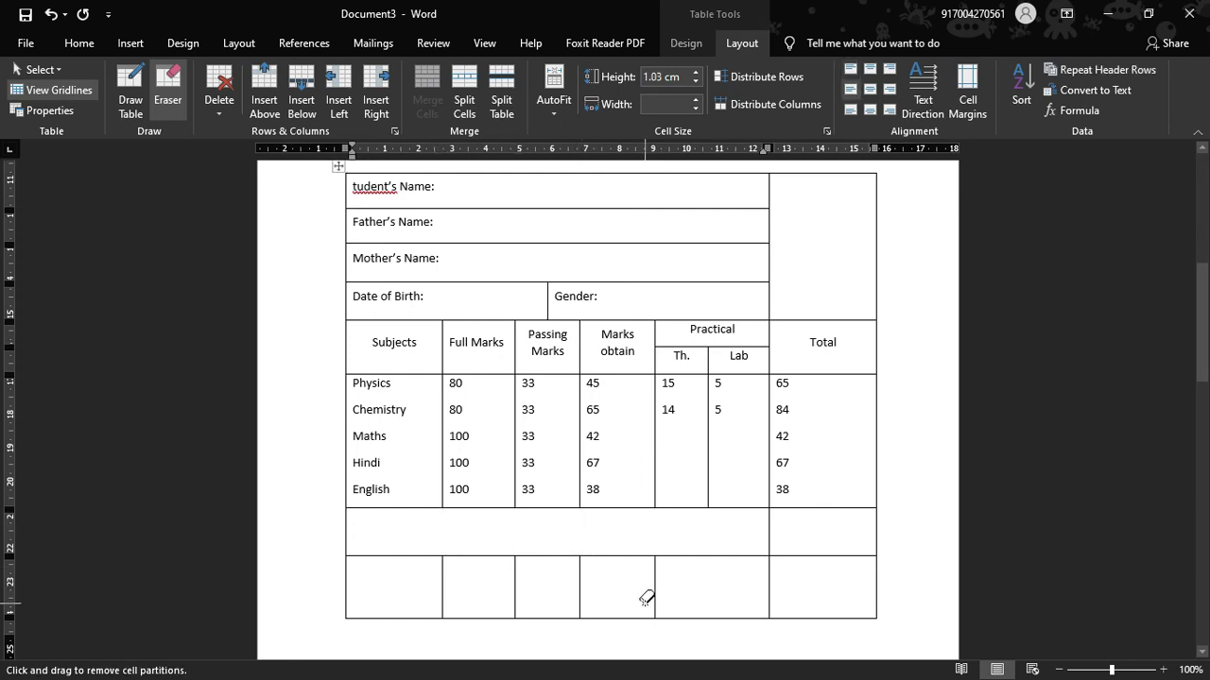
pyautogui.moveTo(688, 590); pyautogui.dragTo(394, 571)
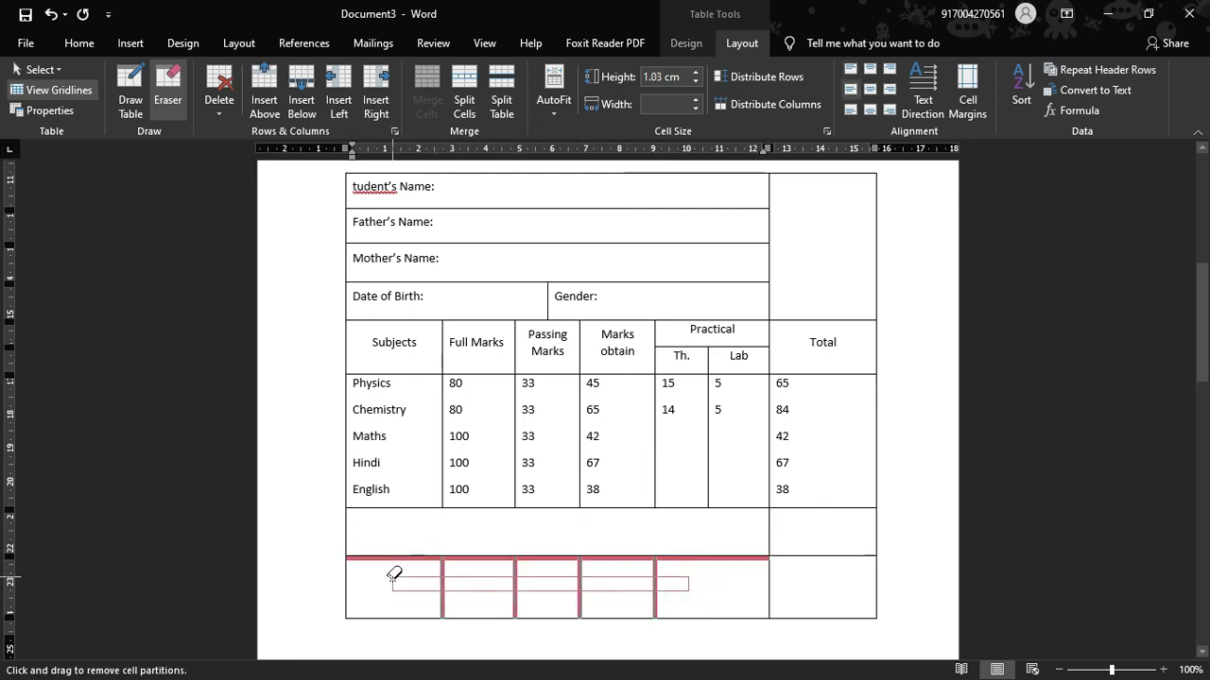
pyautogui.moveTo(394, 572); pyautogui.dragTo(400, 600)
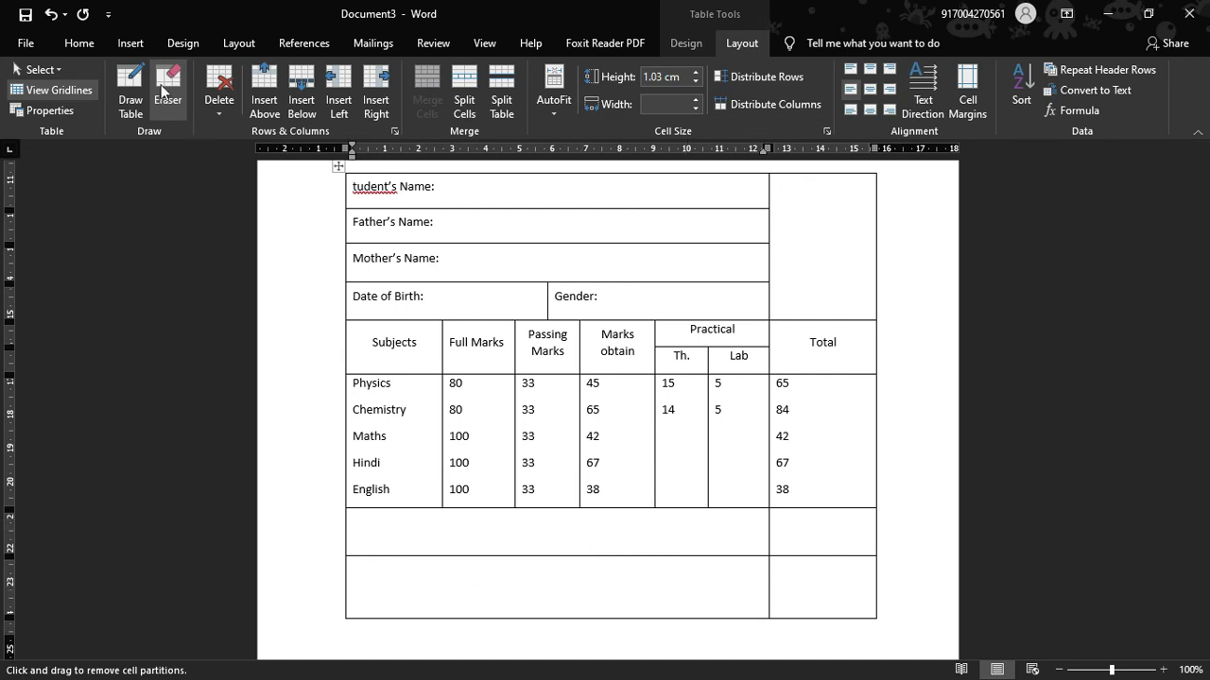
pyautogui.click(163, 87)
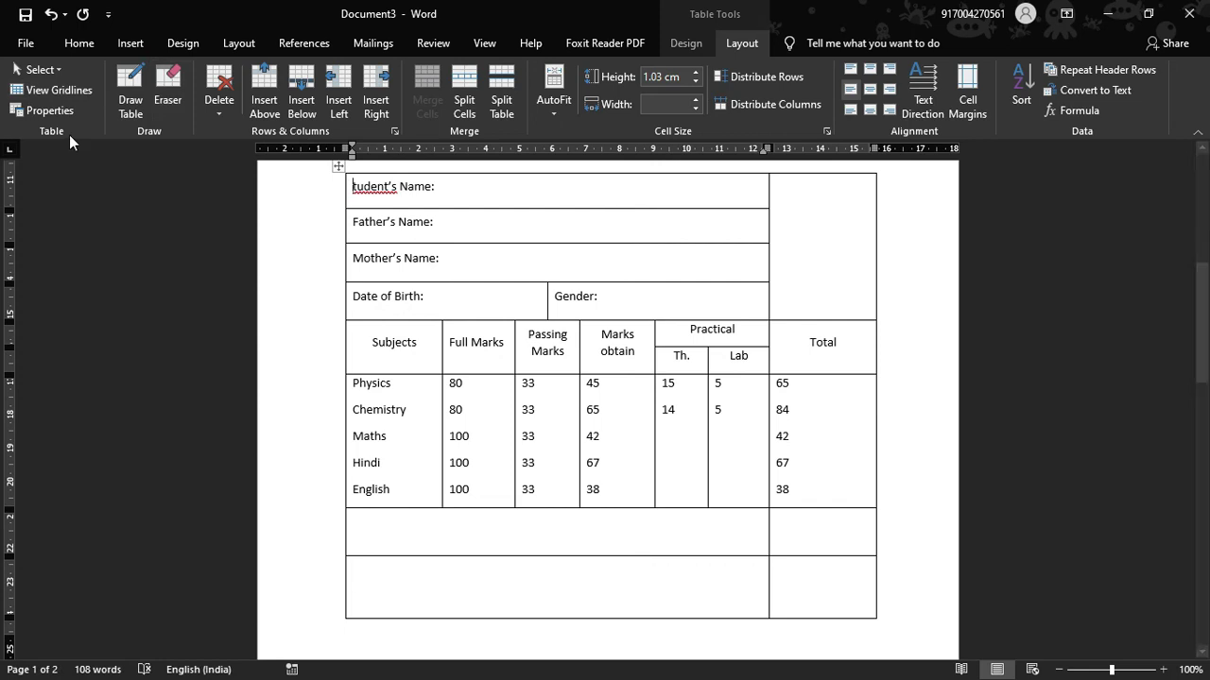
# - Shorten the blank row below English by dragging its bottom border upward
pyautogui.click(39, 69)
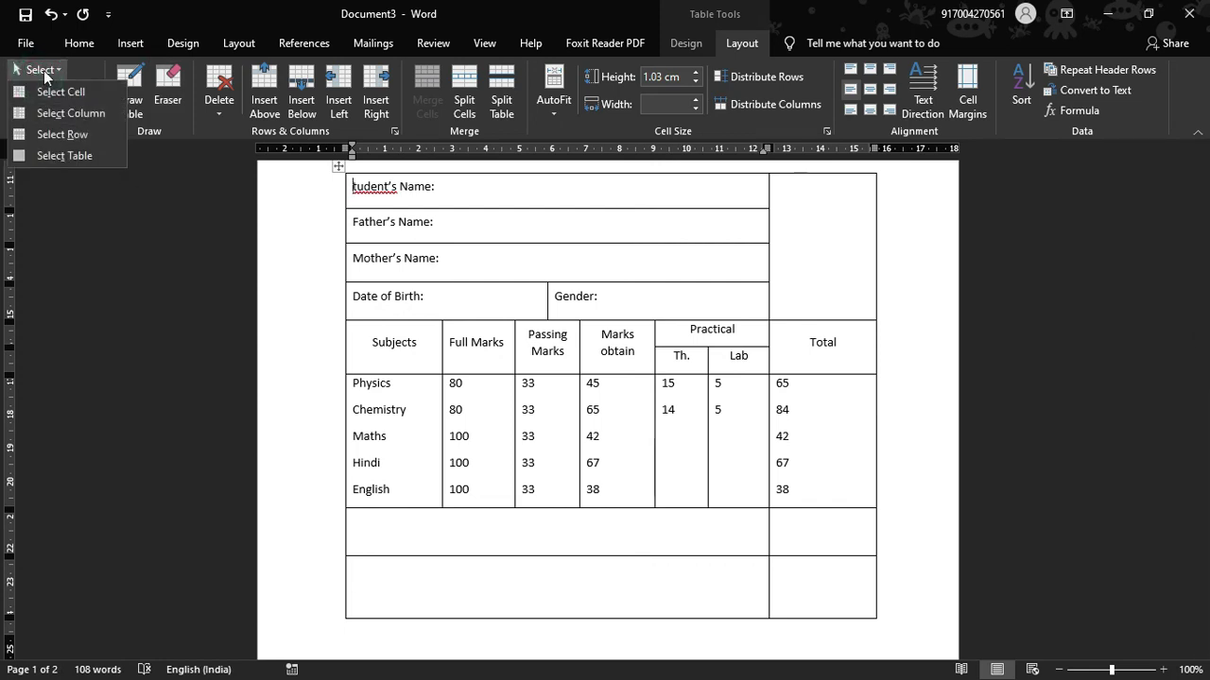
pyautogui.click(451, 609)
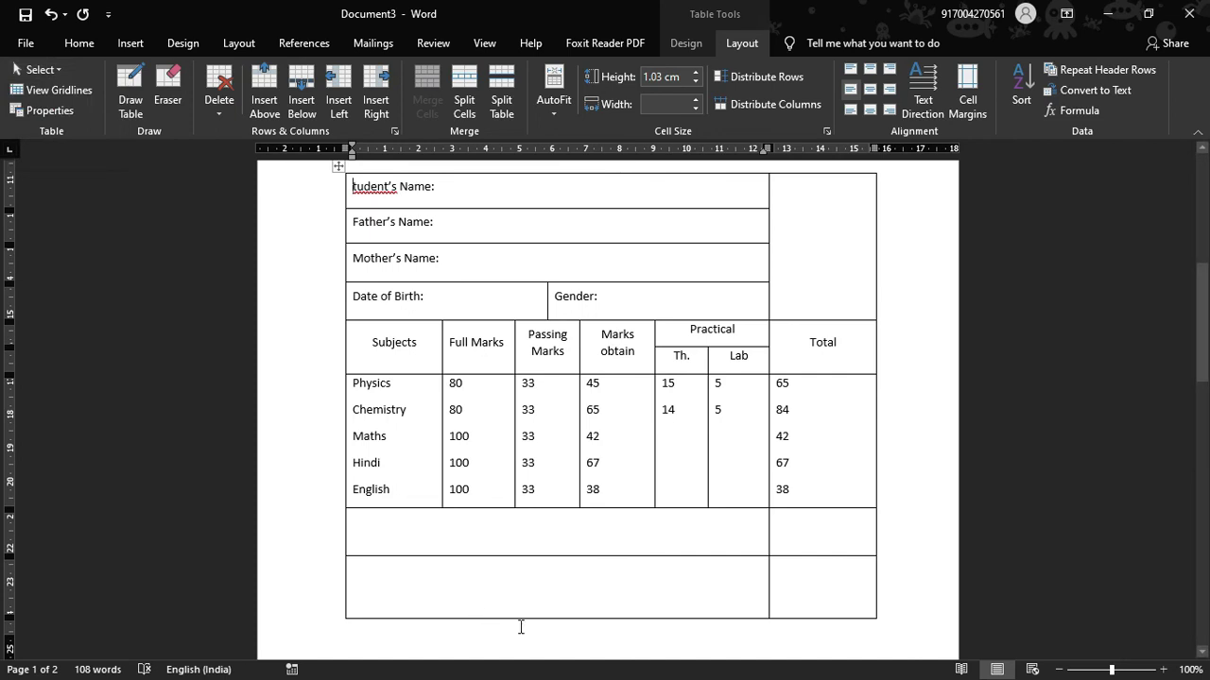
pyautogui.moveTo(1203, 376); pyautogui.dragTo(1200, 432)
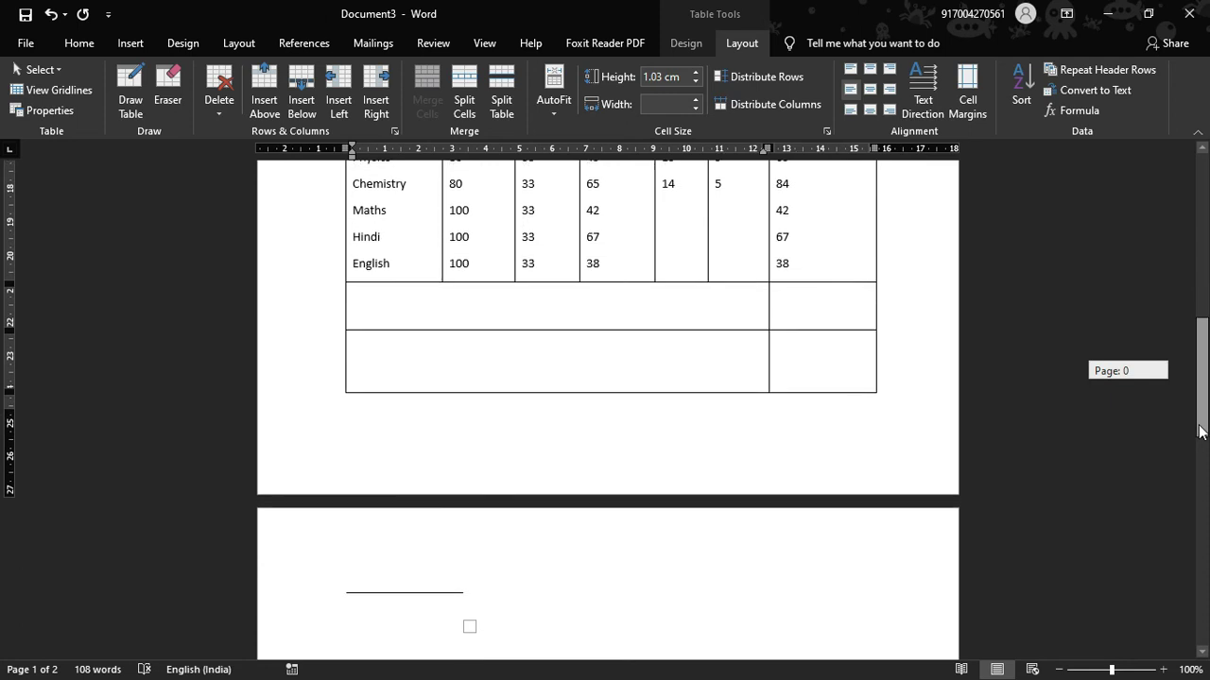
pyautogui.moveTo(1200, 432)
pyautogui.mouseDown()
pyautogui.moveTo(1203, 341)
pyautogui.moveTo(1065, 459)
pyautogui.mouseUp()
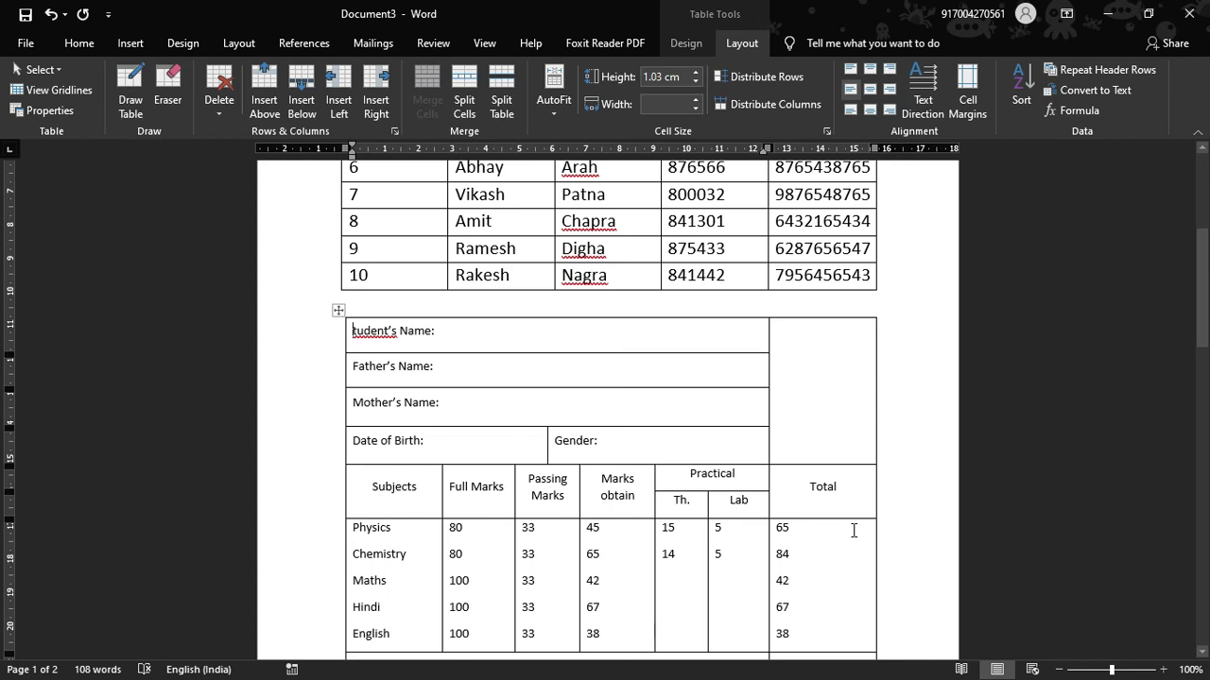
pyautogui.click(692, 464)
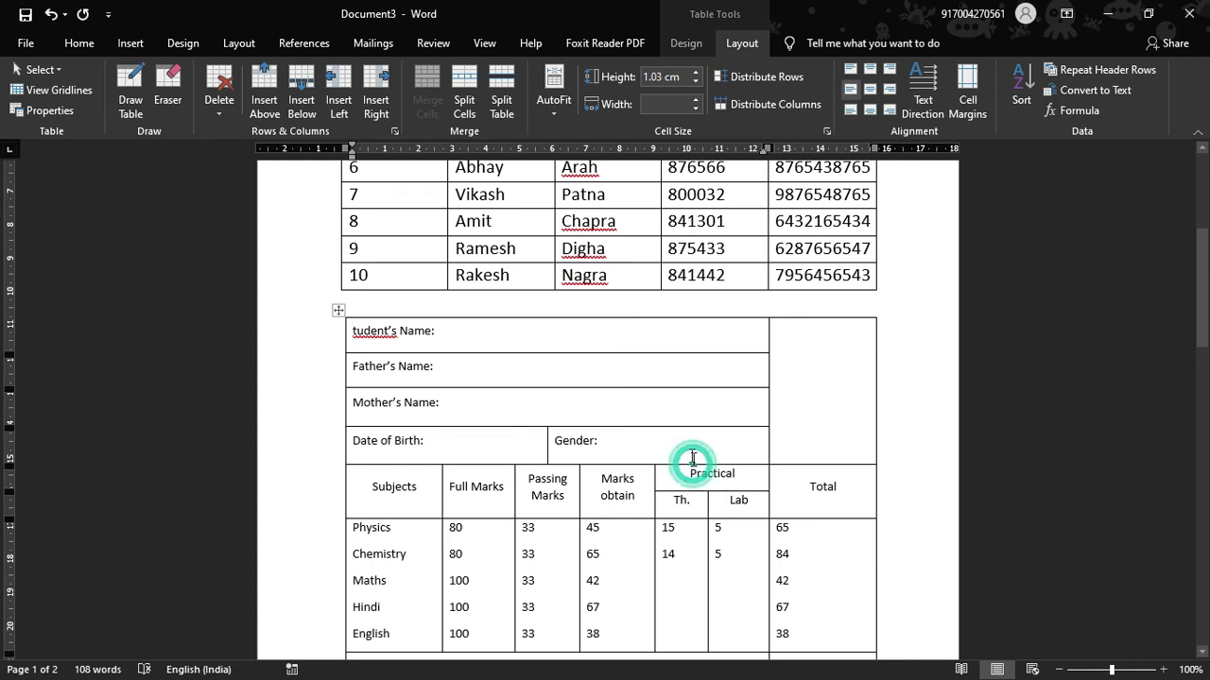
pyautogui.click(730, 518)
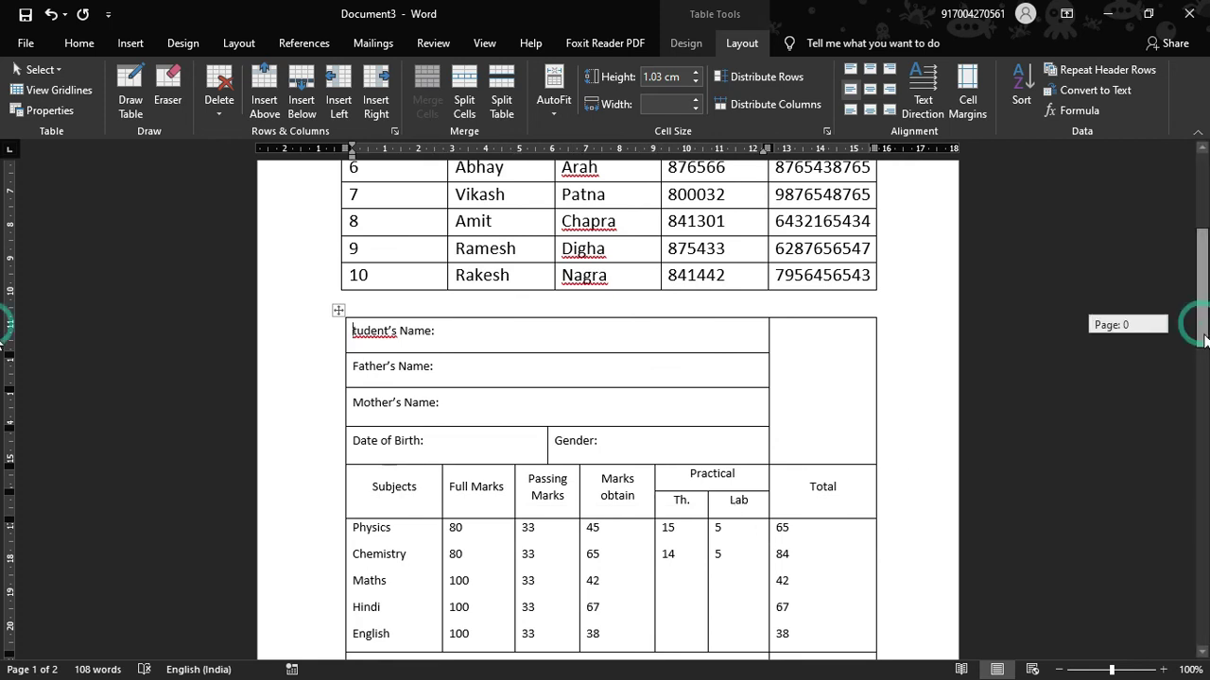
pyautogui.moveTo(1200, 324); pyautogui.dragTo(1200, 376)
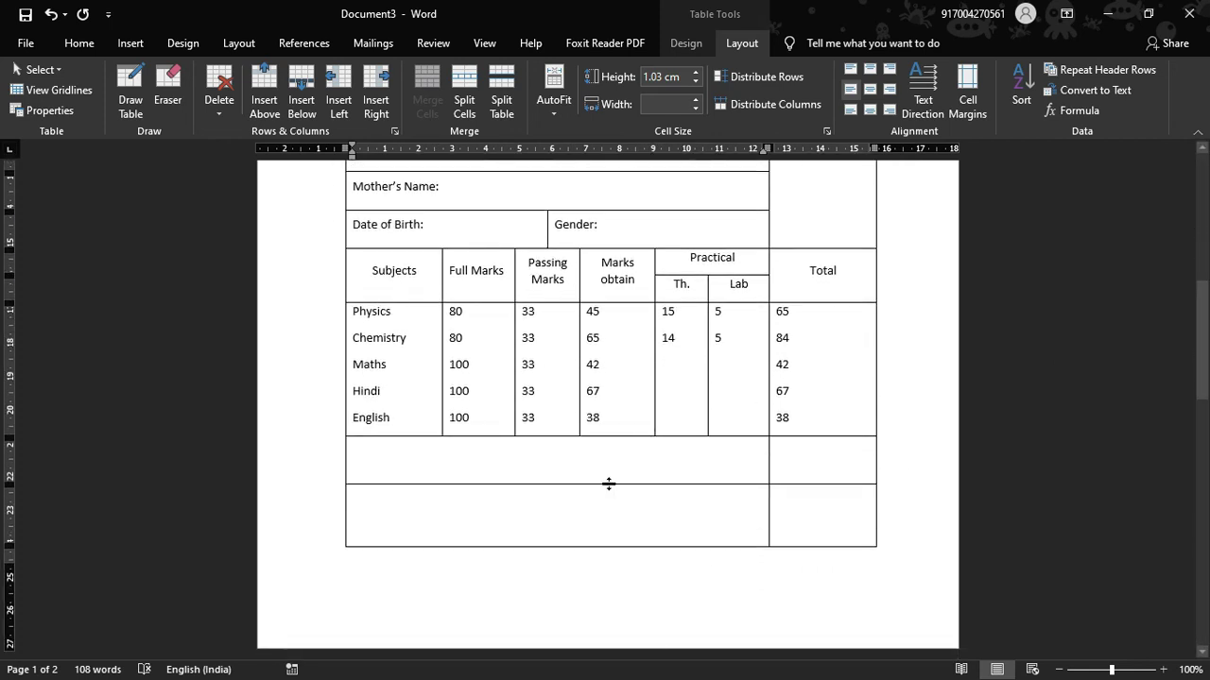
pyautogui.moveTo(609, 483); pyautogui.dragTo(609, 456)
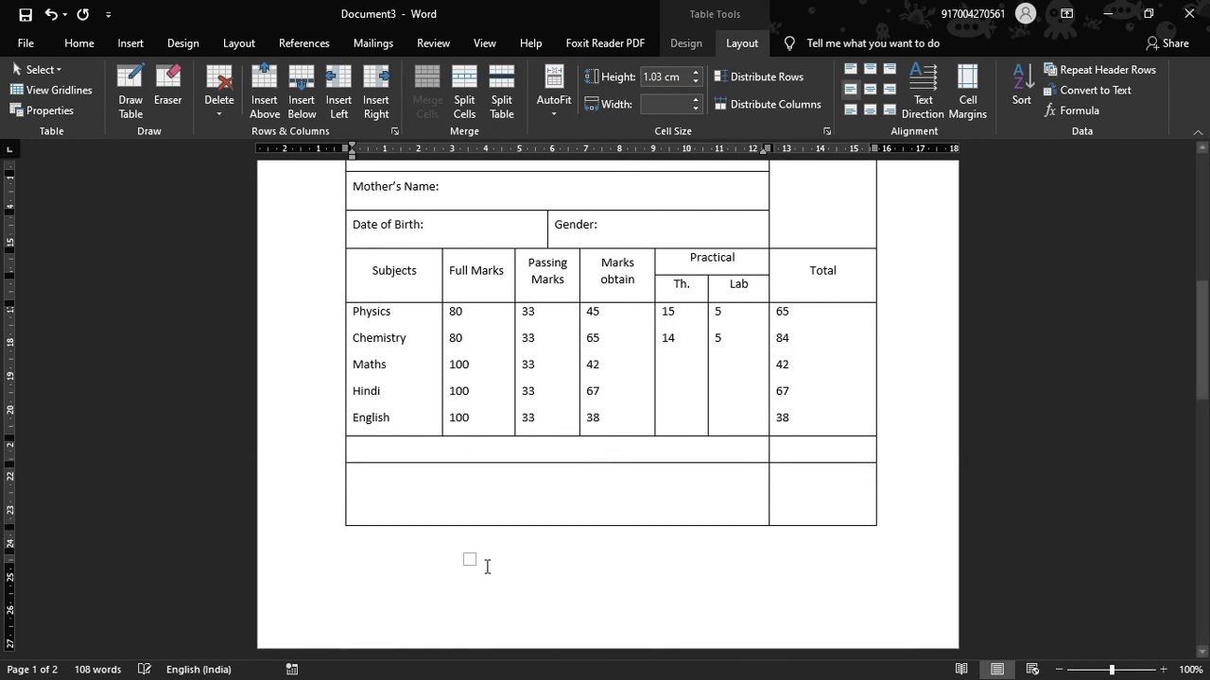
# - Resize the table's width by dragging its edge
pyautogui.click(455, 557)
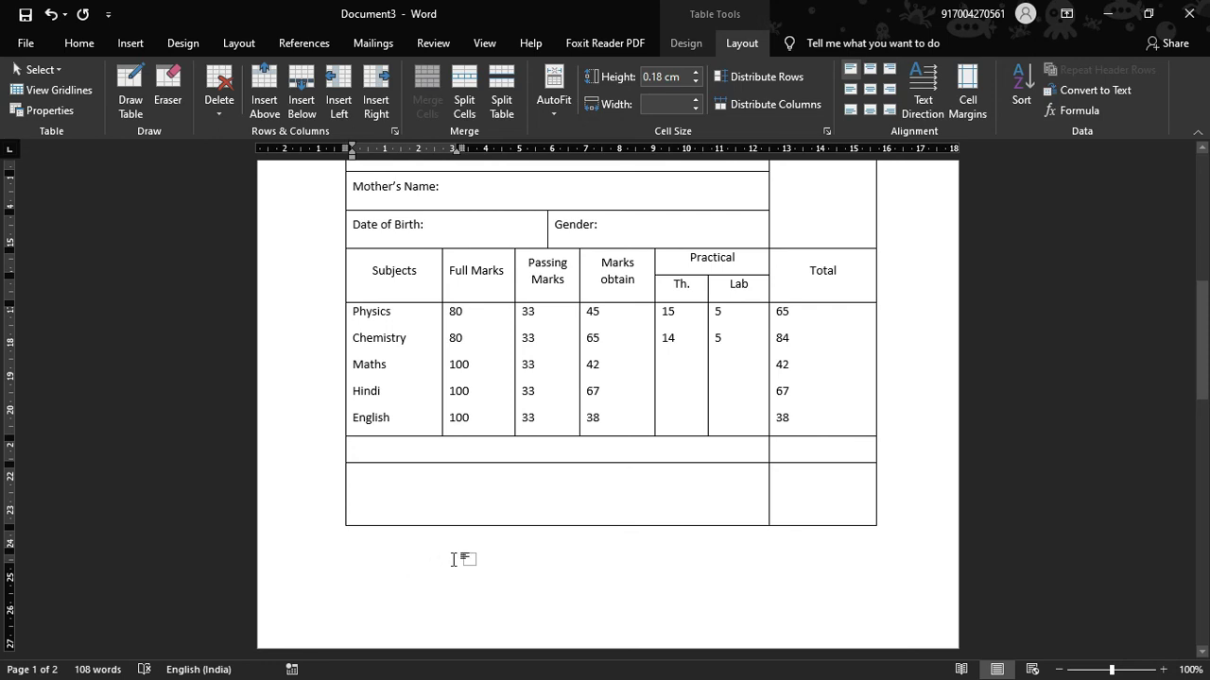
pyautogui.moveTo(471, 563); pyautogui.dragTo(891, 505)
pyautogui.scroll(2, 891, 505)
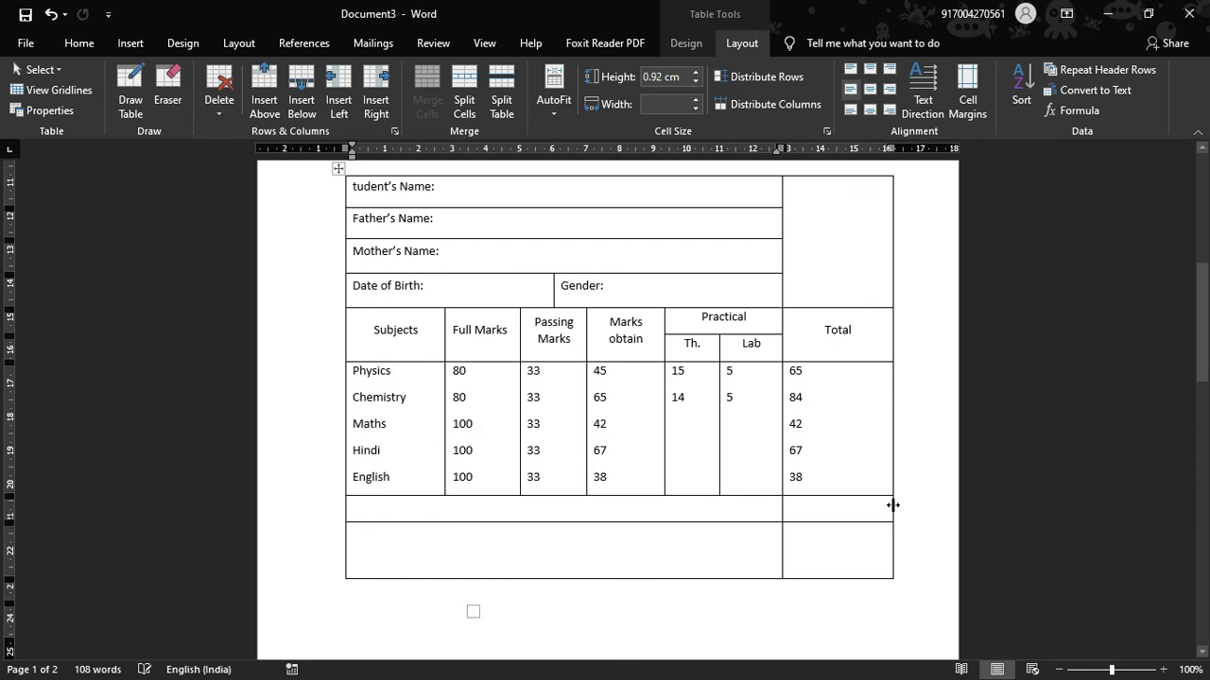
# - Type Total Marks, aligned centre-right, in the row below English
pyautogui.click(536, 555)
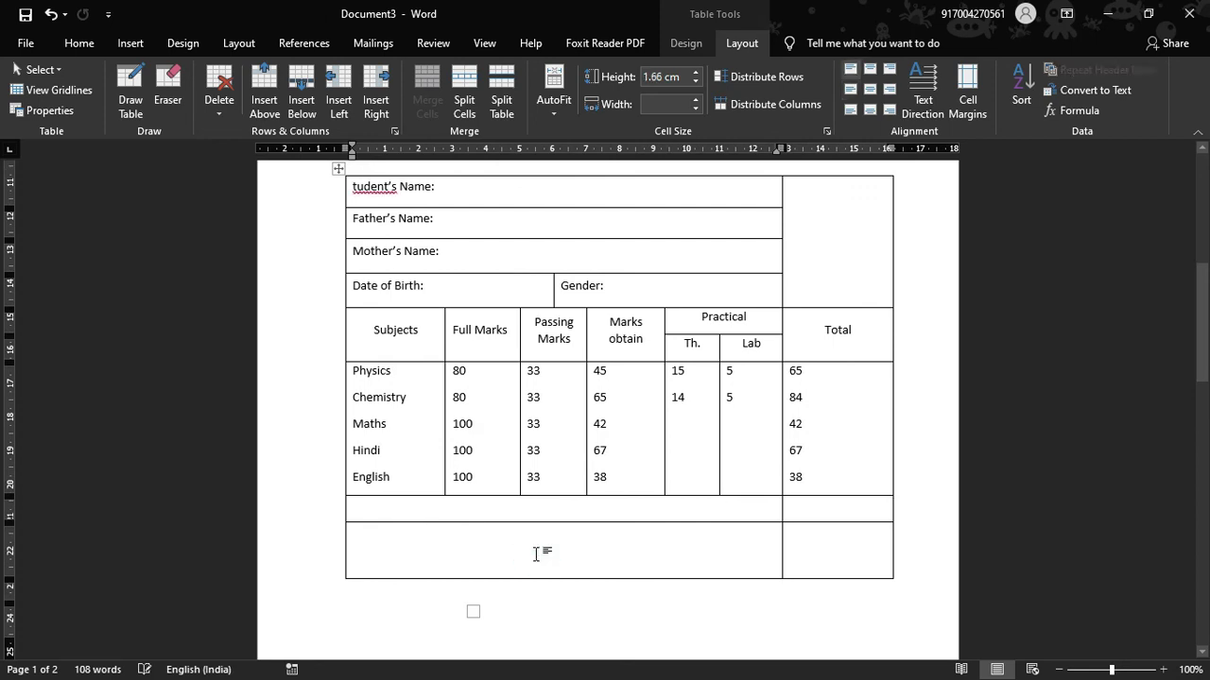
pyautogui.click(603, 512)
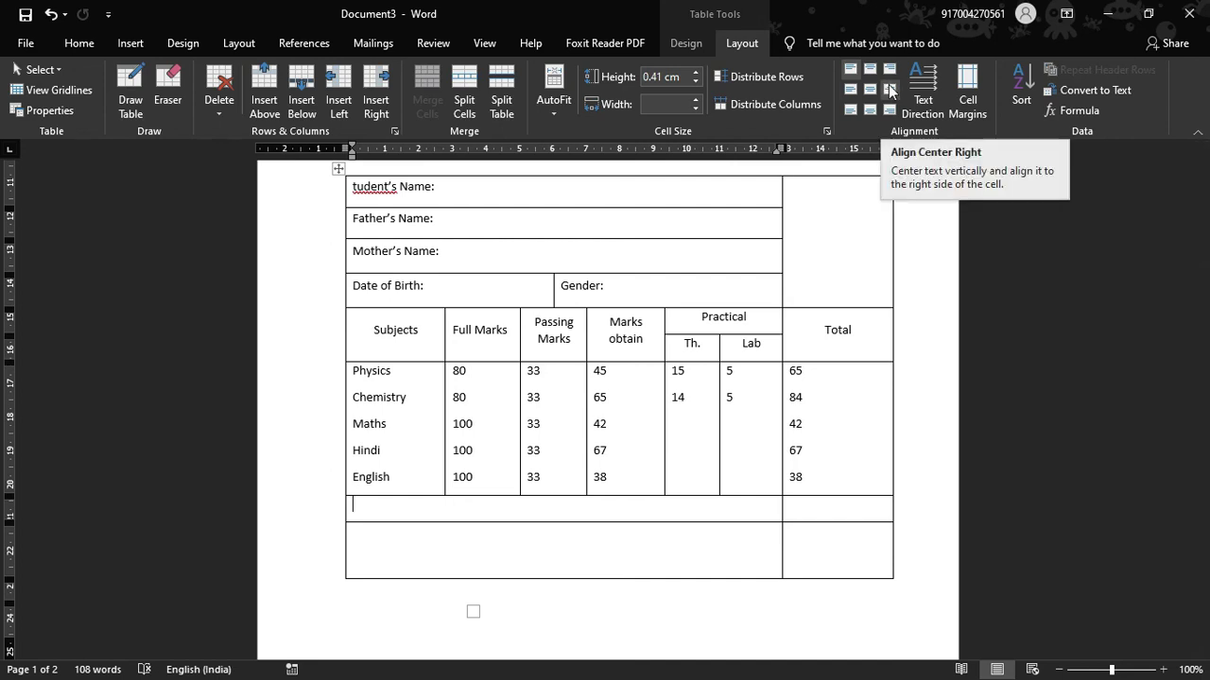
pyautogui.click(889, 90)
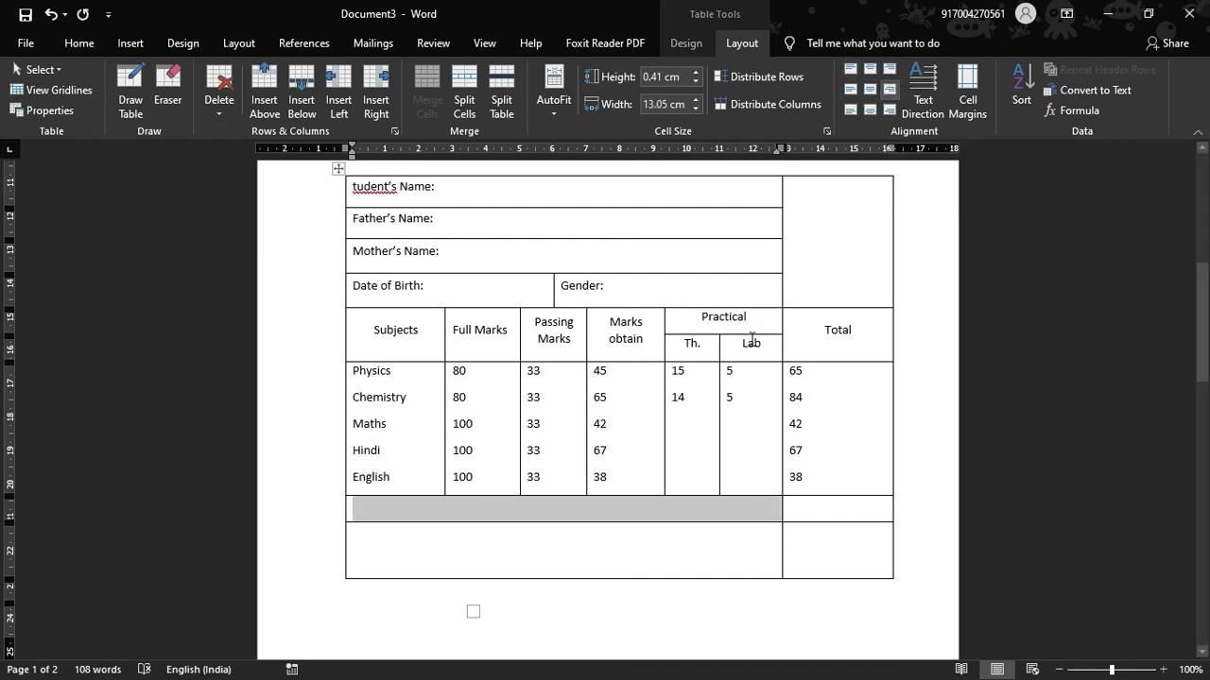
pyautogui.write('T')
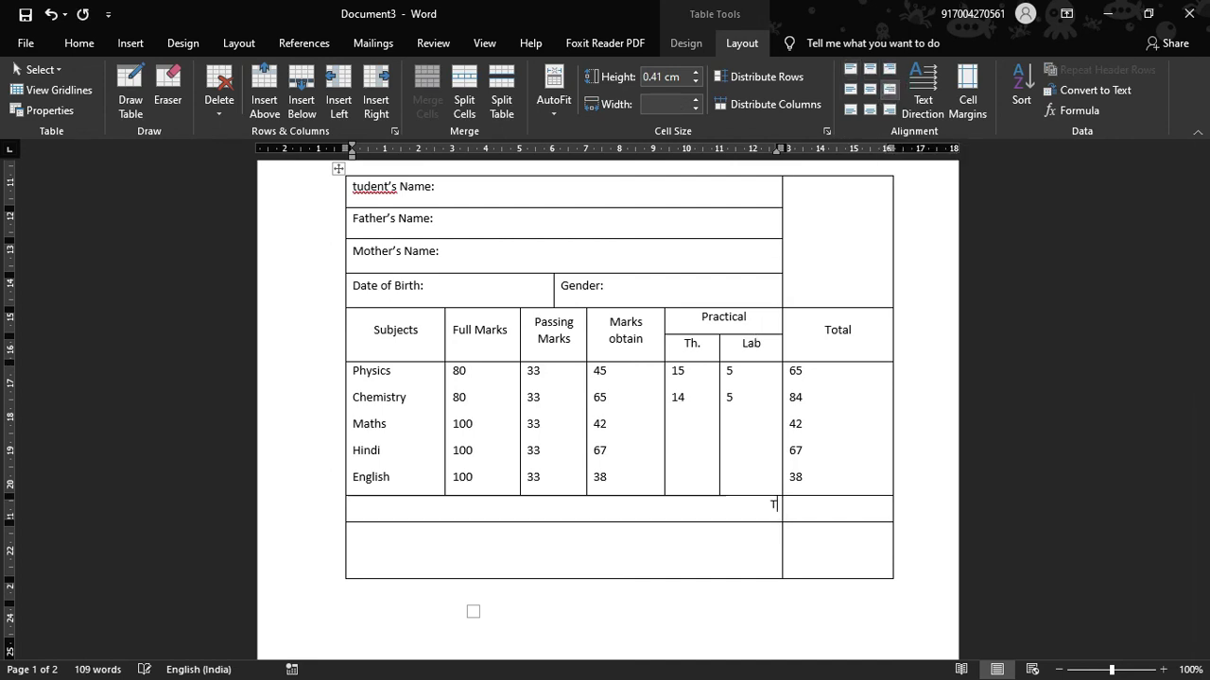
pyautogui.write('otal Marks')
# - Label the bottom row Division, aligned centre-right, and start a sum formula for Total Marks
pyautogui.click(746, 543)
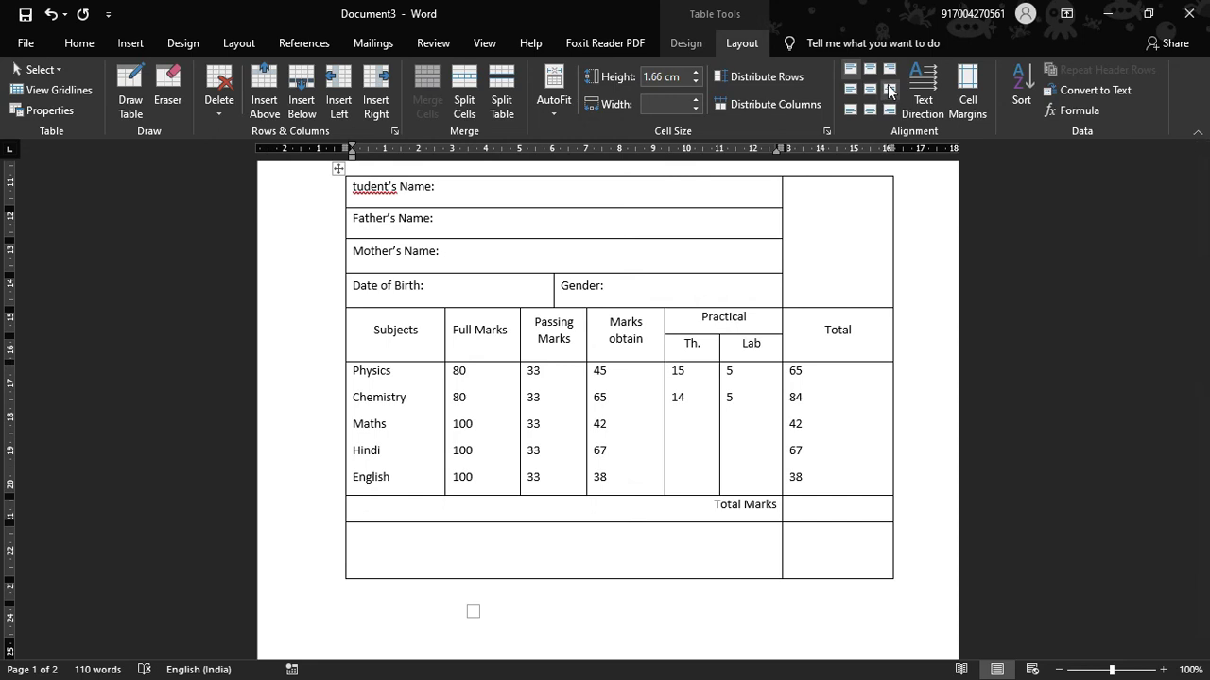
pyautogui.click(888, 90)
pyautogui.write('Divi')
pyautogui.write('sion')
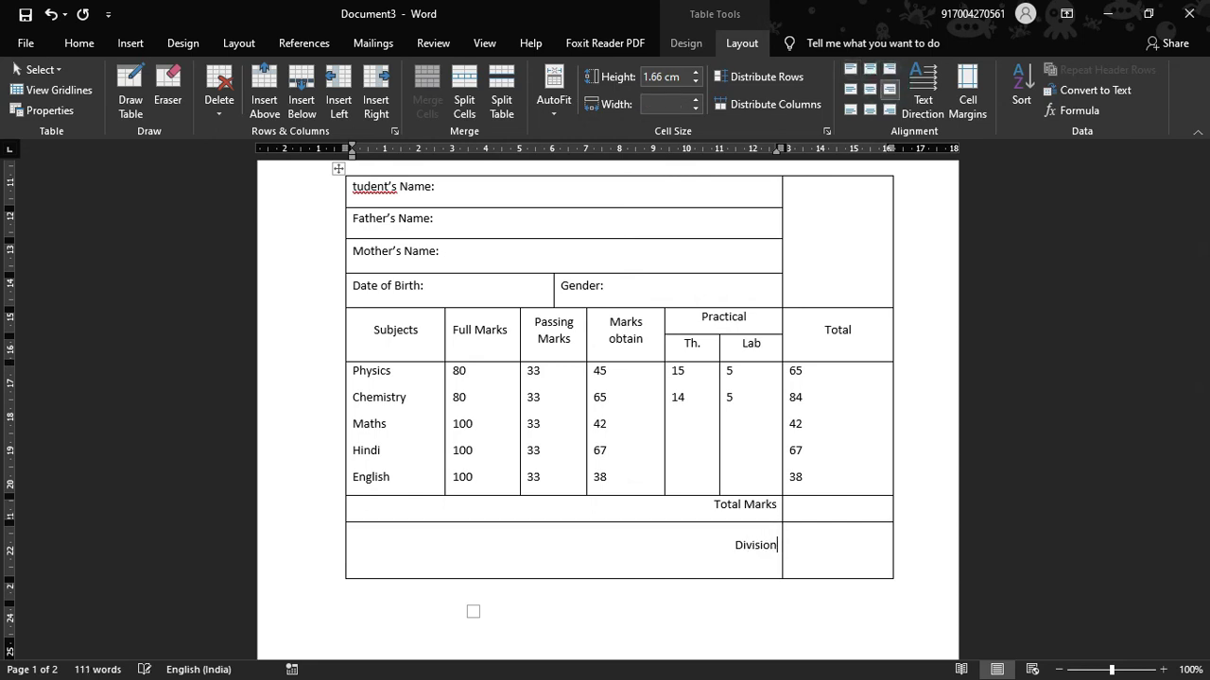
pyautogui.click(816, 504)
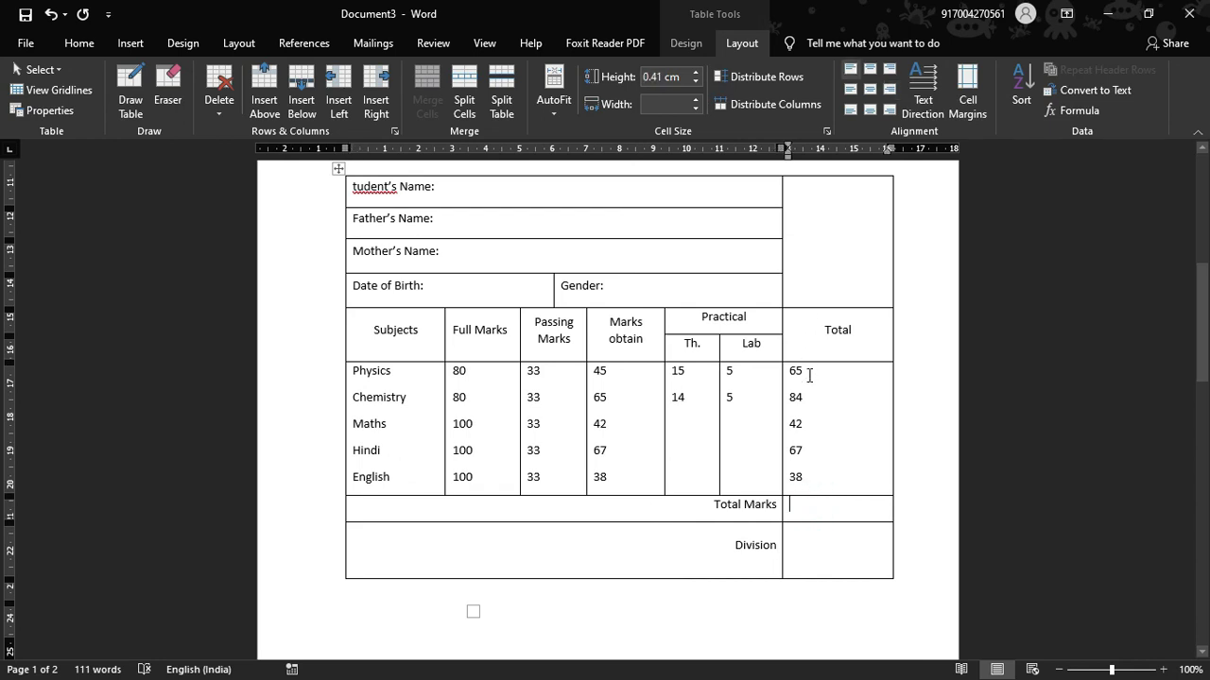
pyautogui.click(1075, 112)
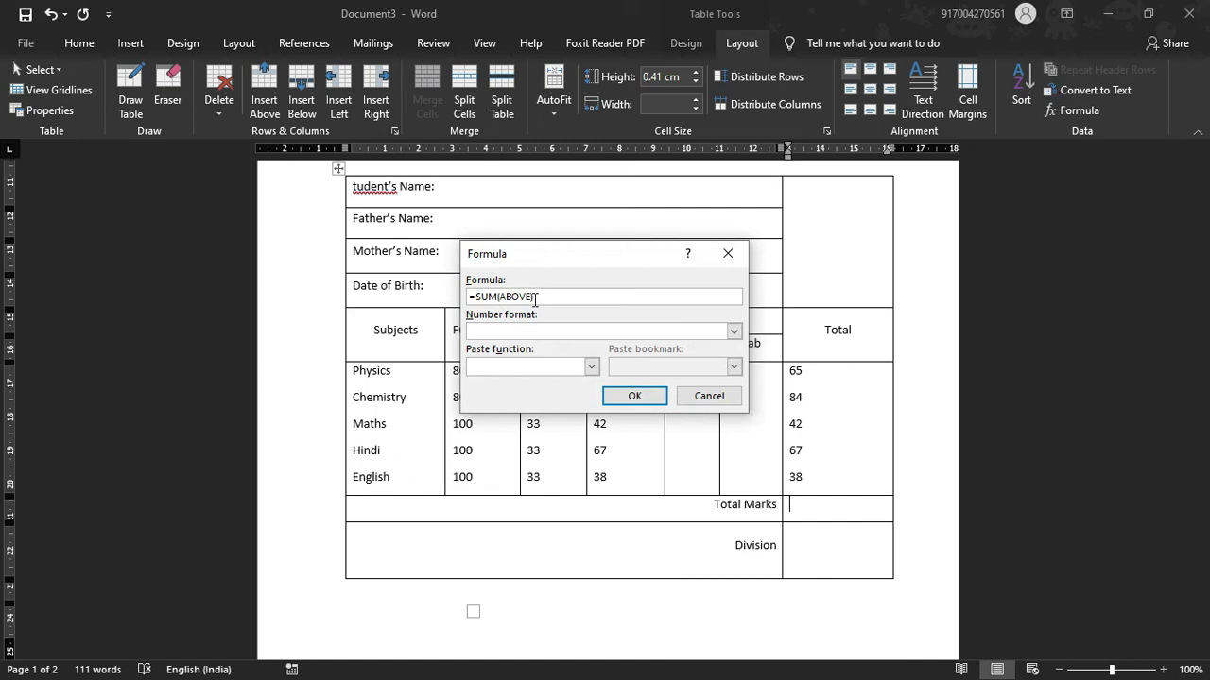
# - Accept =SUM(ABOVE) to show 296, and type Second, aligned centre-left, as the division
pyautogui.click(637, 398)
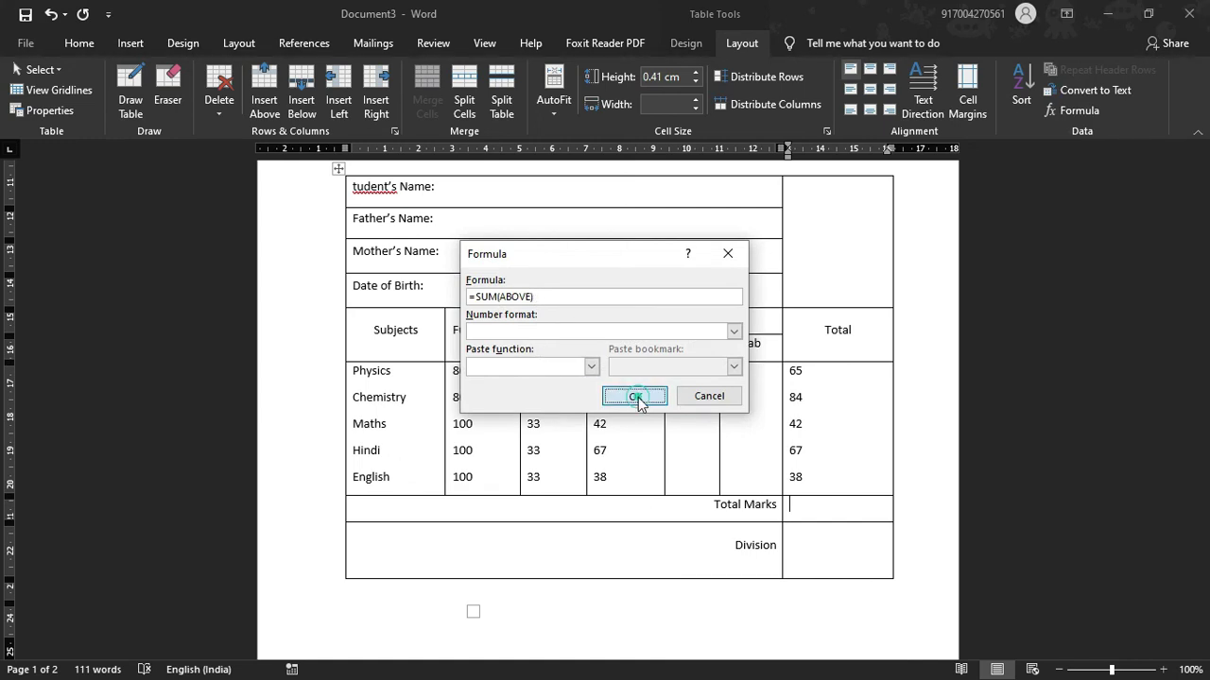
pyautogui.click(802, 543)
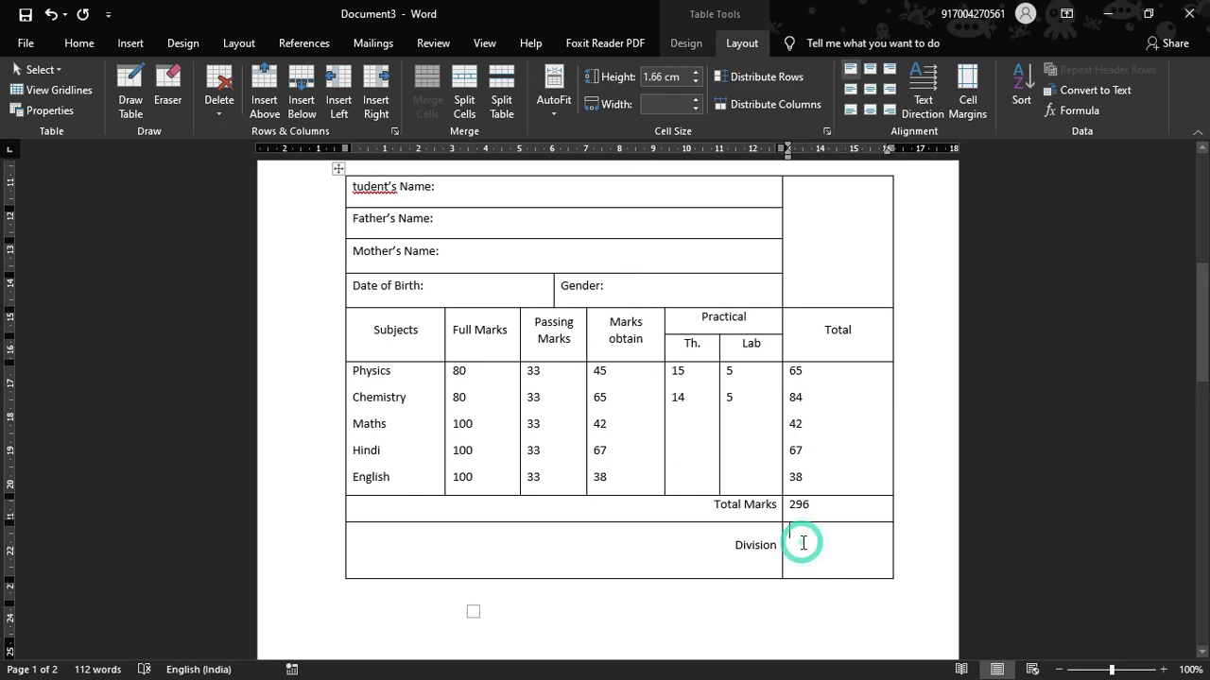
pyautogui.write('S')
pyautogui.click(849, 89)
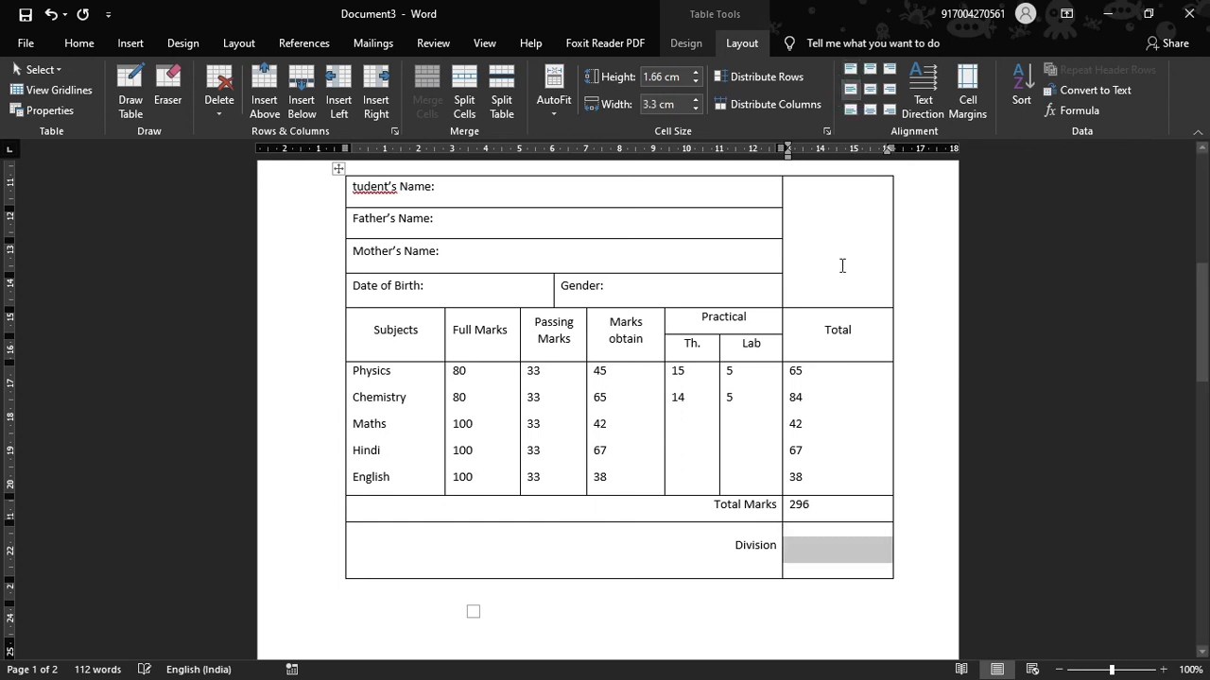
pyautogui.write('S')
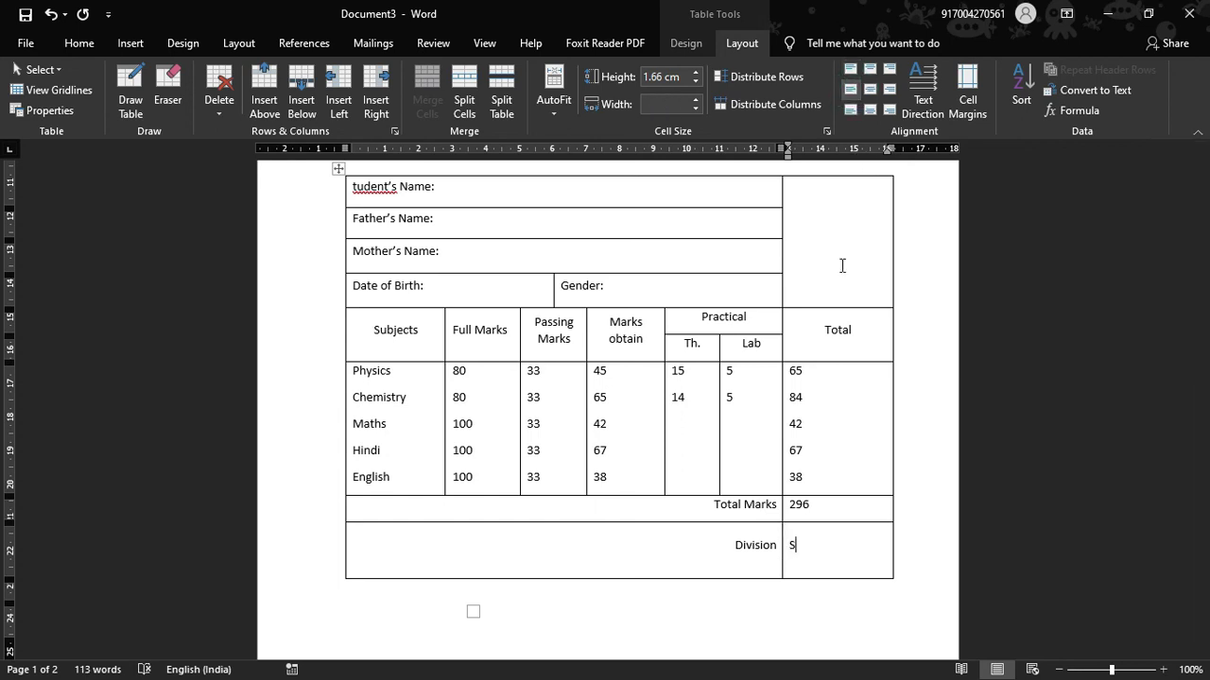
pyautogui.write('econd')
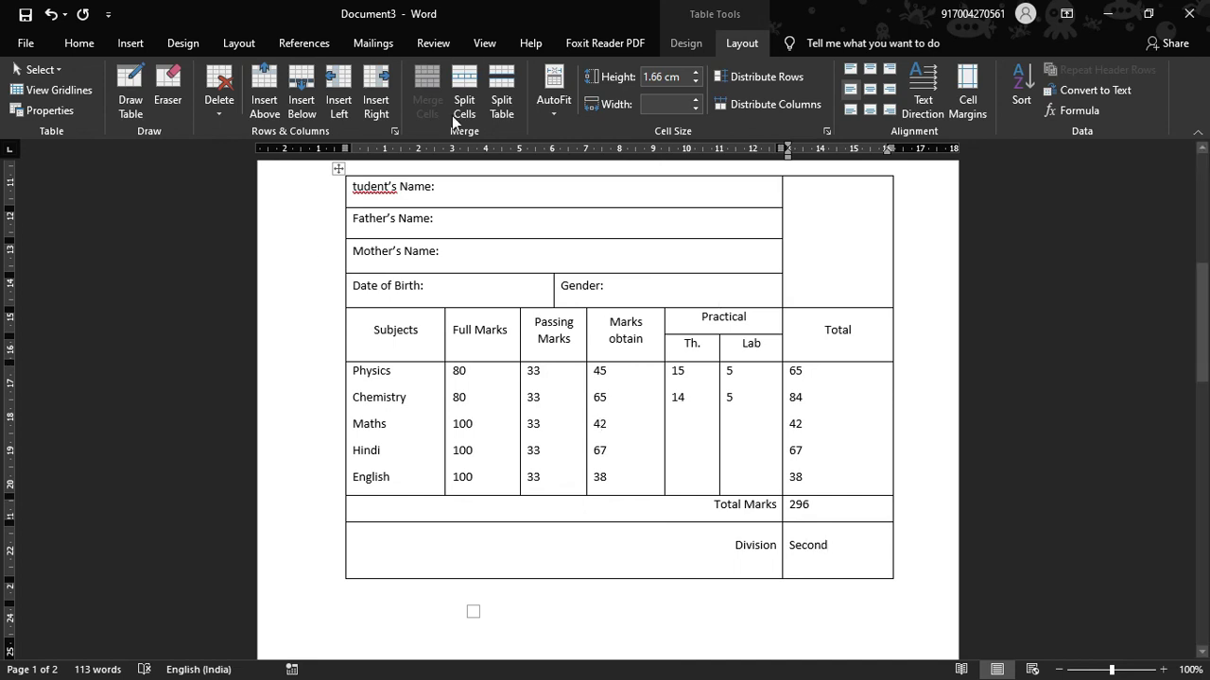
pyautogui.click(356, 186)
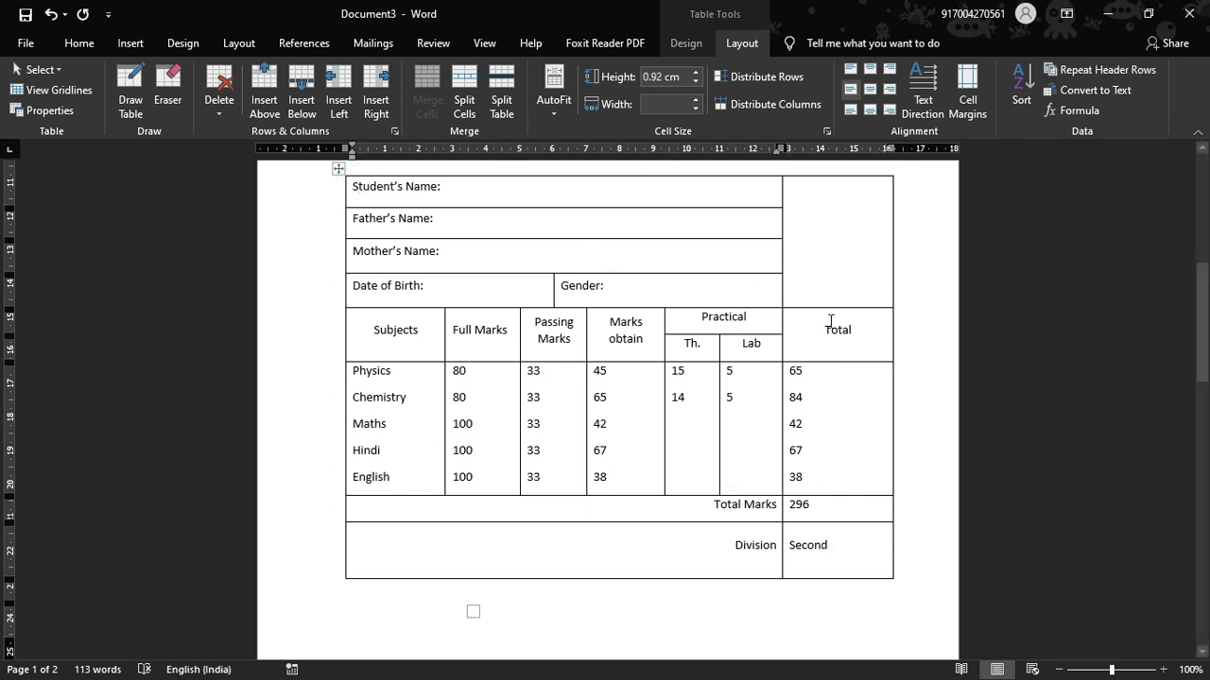
# - Fill in the student's, father's and mother's names in the table
pyautogui.click(507, 186)
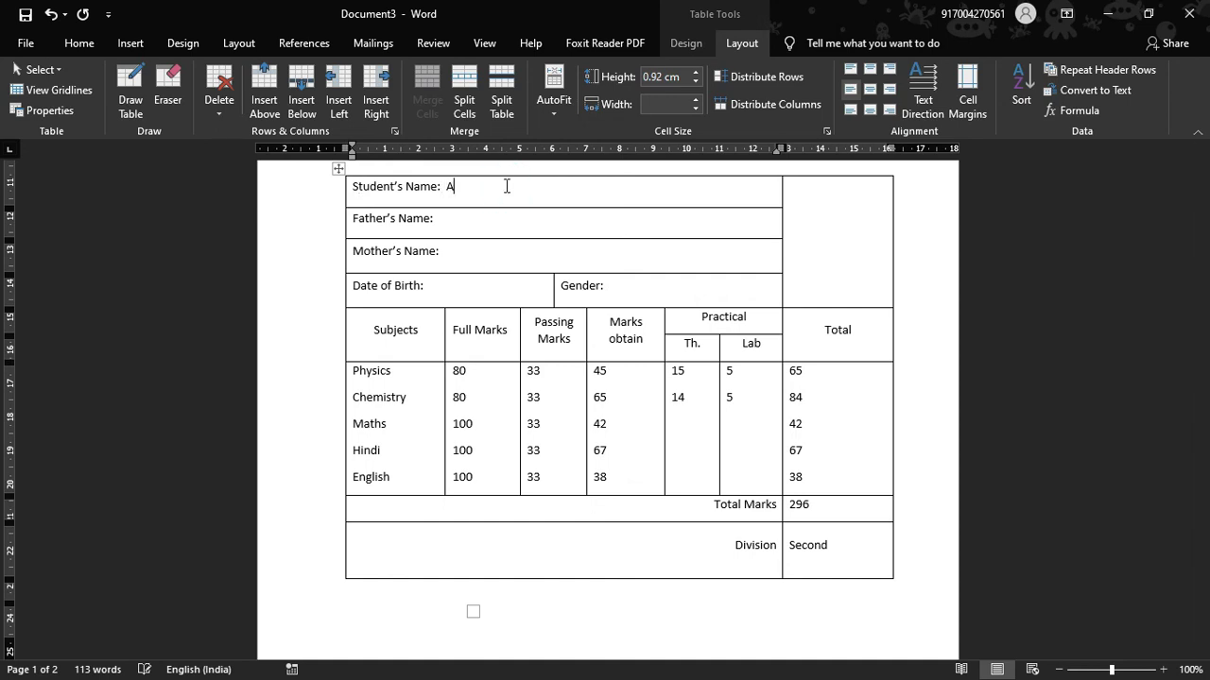
pyautogui.press('Tab')
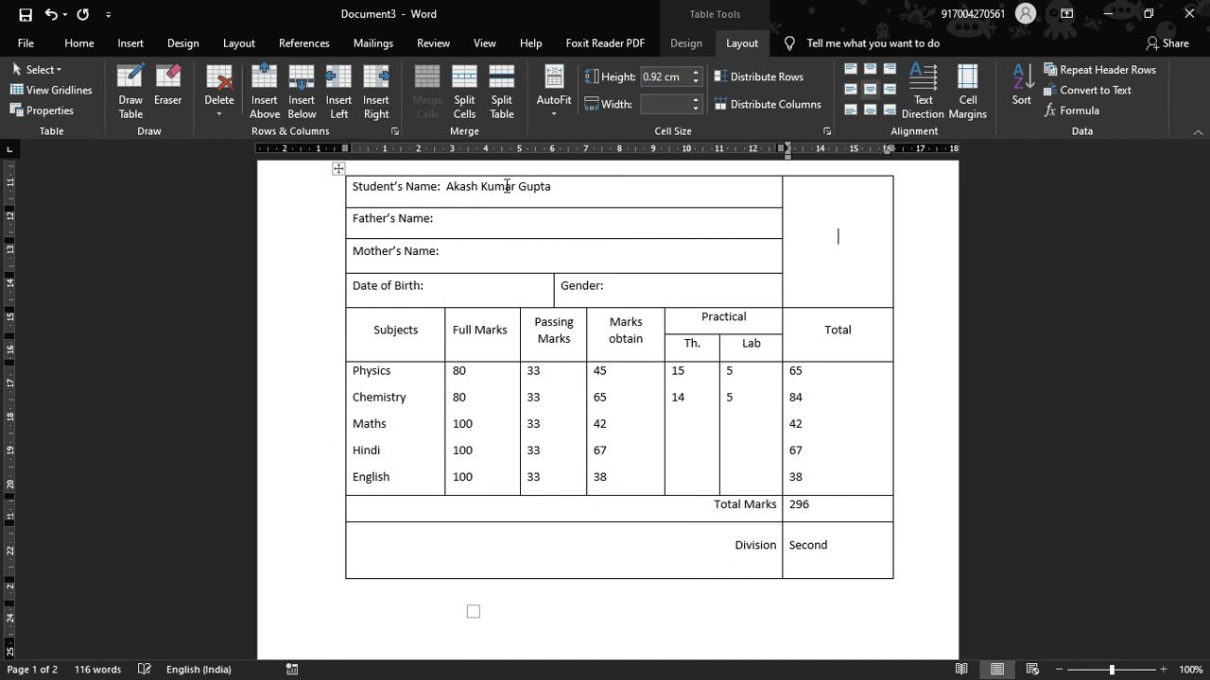
pyautogui.click(484, 218)
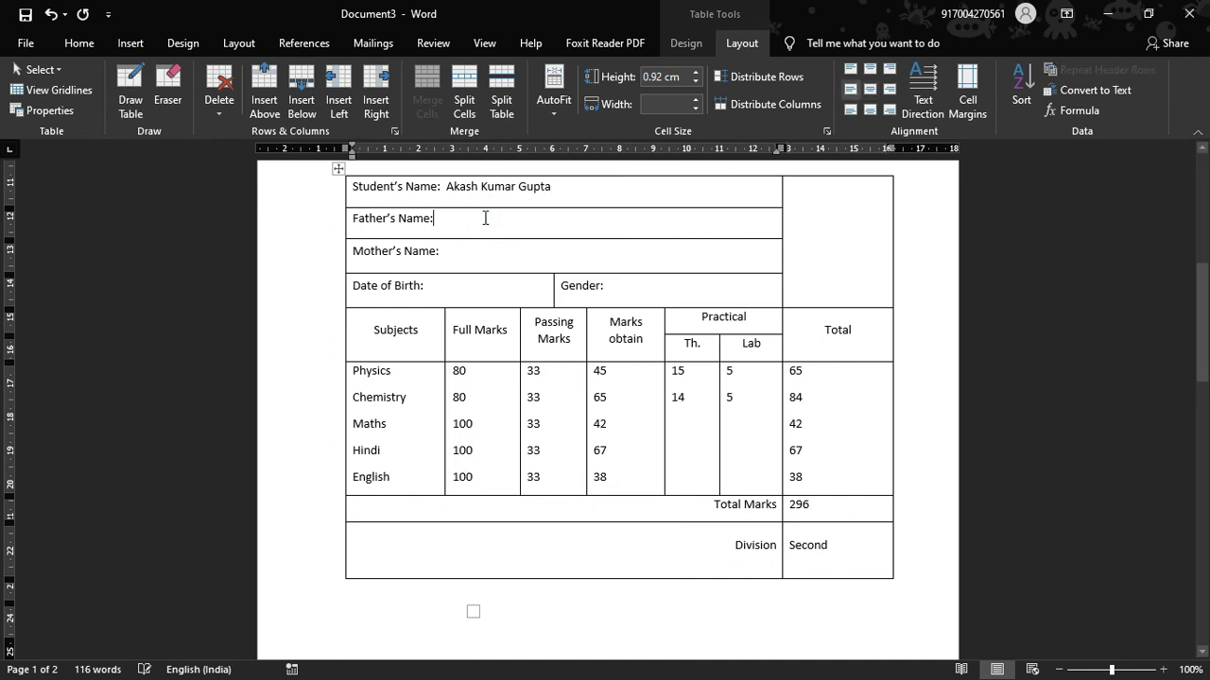
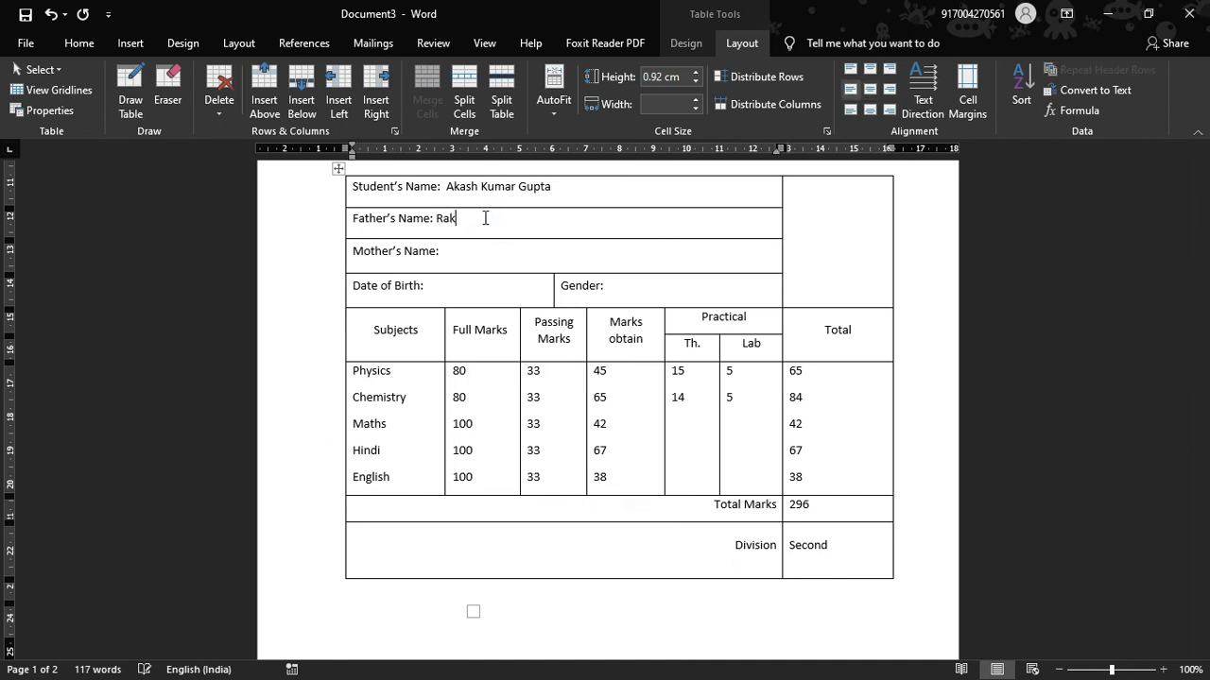
pyautogui.click(496, 248)
# - Enter the student's date of birth and set Gender to Male
pyautogui.click(490, 297)
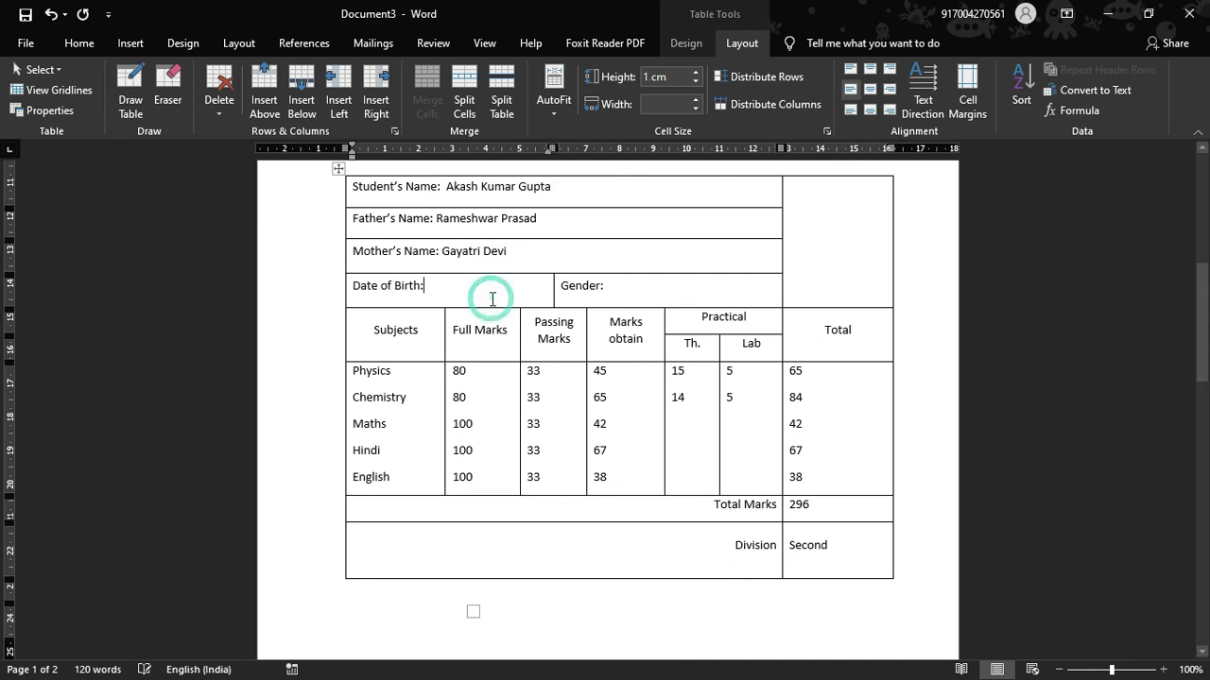
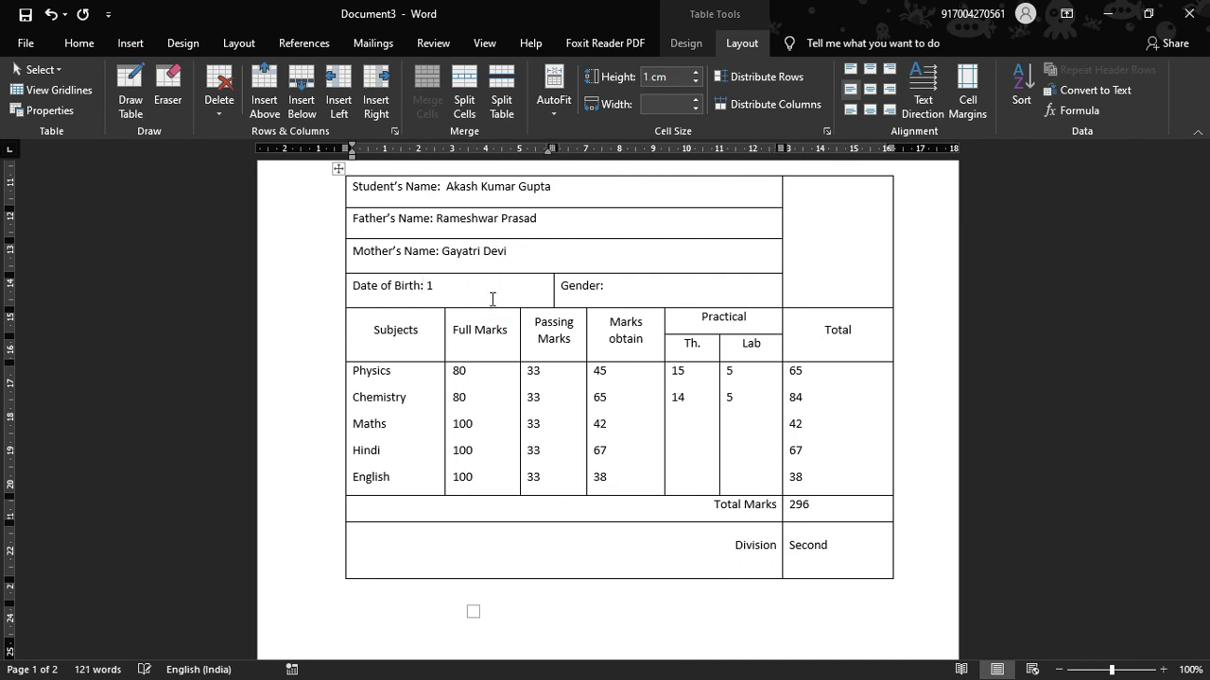
pyautogui.press('Tab')
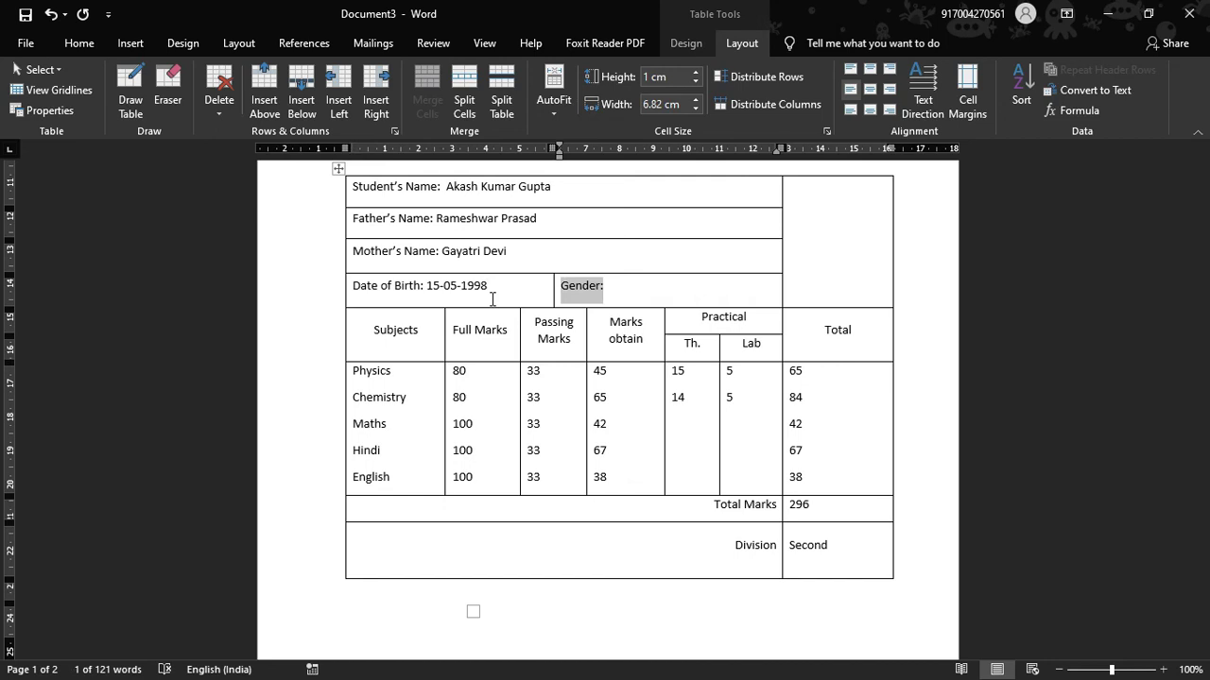
pyautogui.click(652, 293)
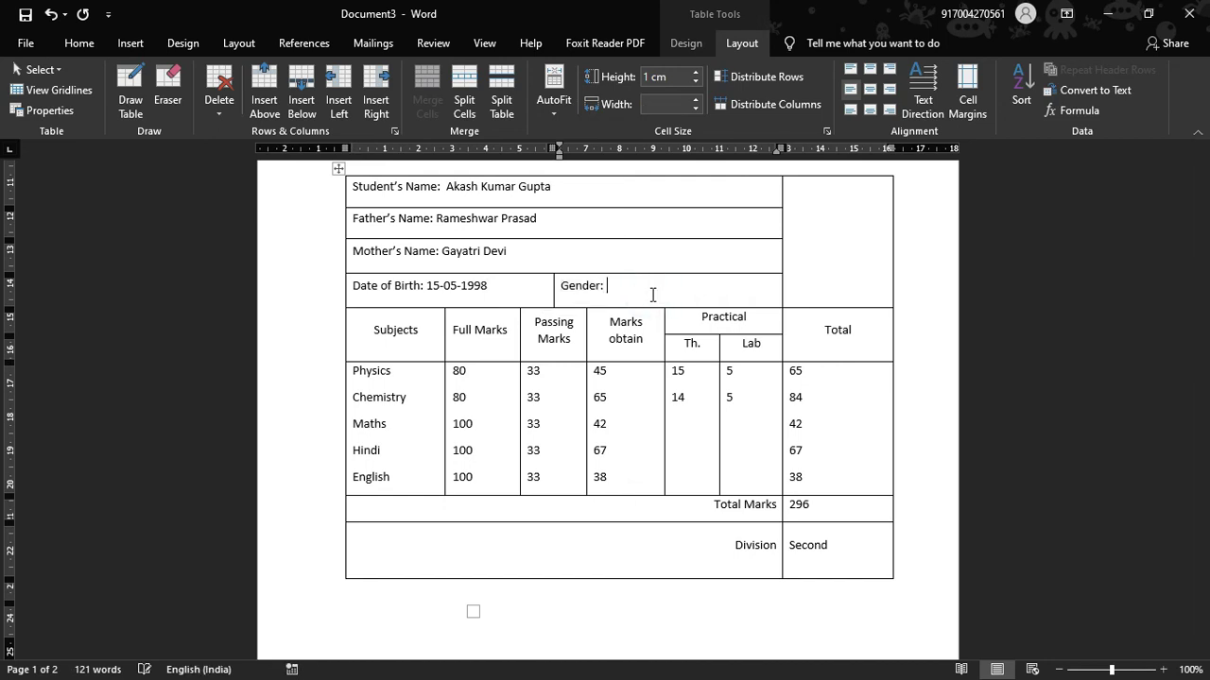
pyautogui.write('Male')
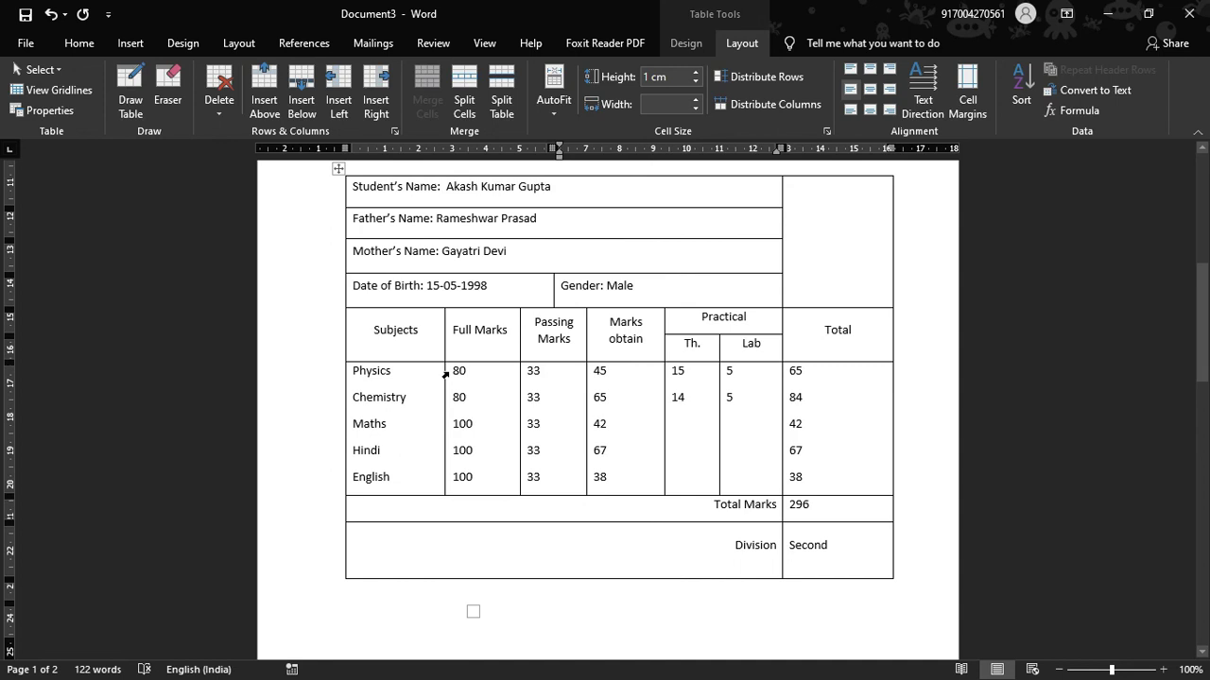
pyautogui.moveTo(446, 372)
pyautogui.mouseDown()
pyautogui.moveTo(743, 385)
pyautogui.moveTo(840, 426)
pyautogui.mouseUp()
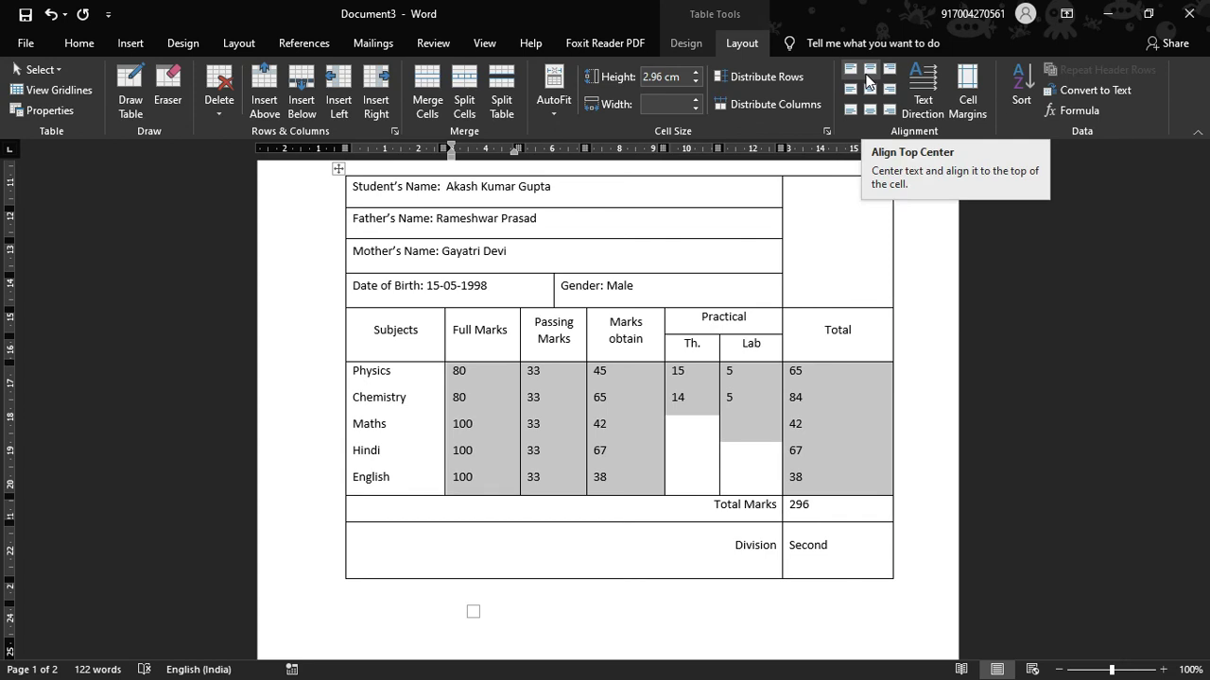
# - Centre the marks with Align Top Center, and centre 296 and Second in their cells
pyautogui.click(867, 83)
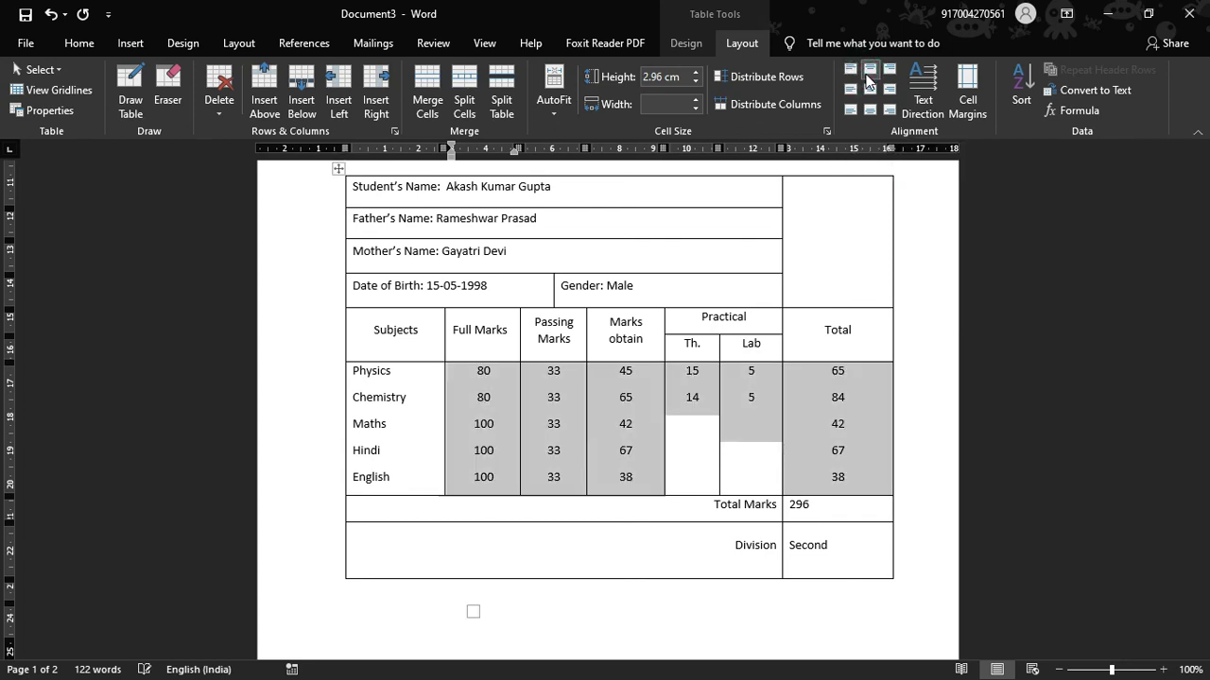
pyautogui.doubleClick(796, 505)
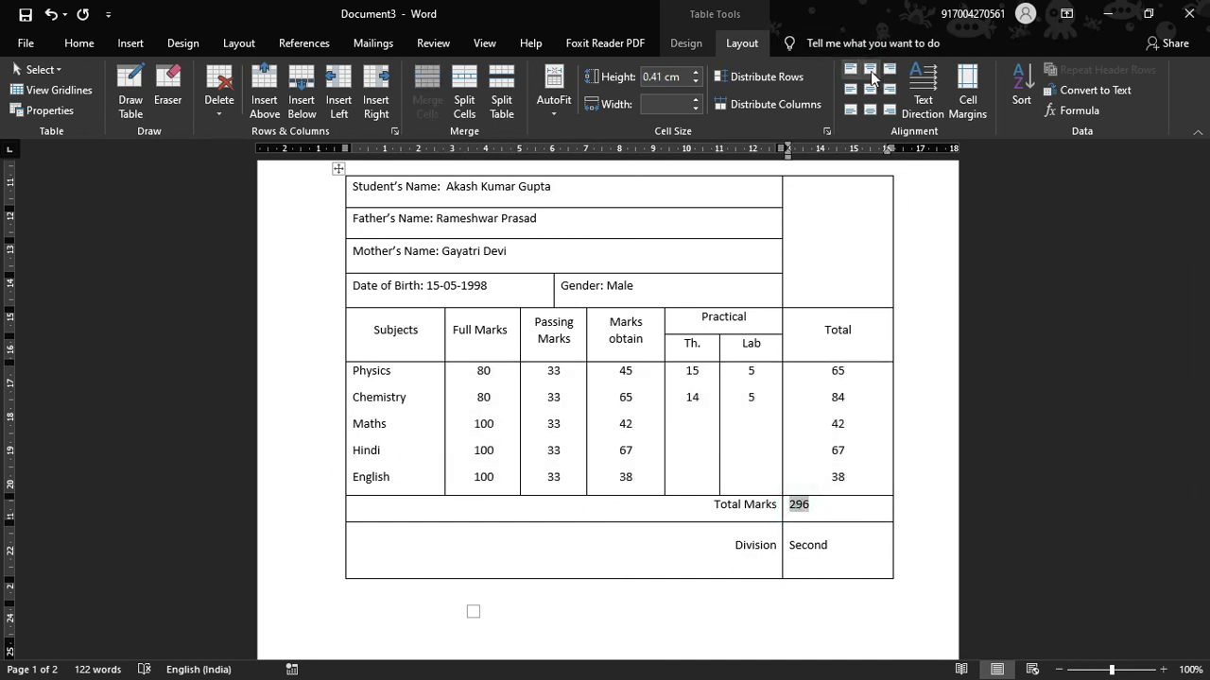
pyautogui.click(871, 72)
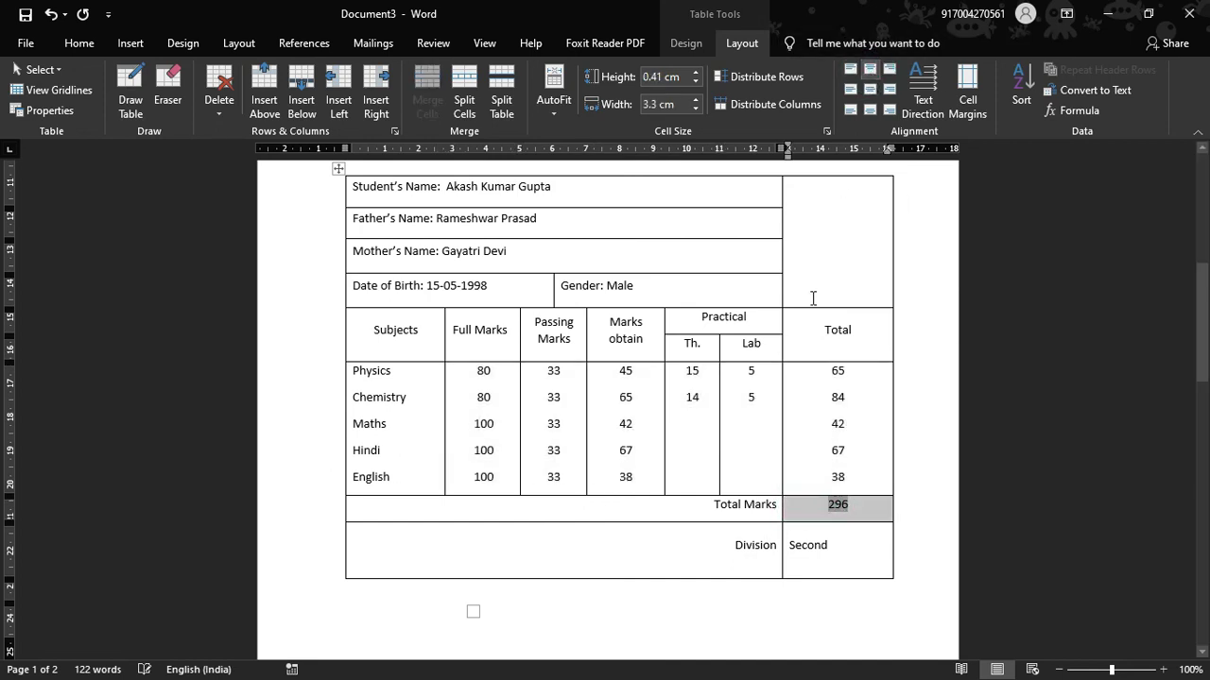
pyautogui.click(795, 548)
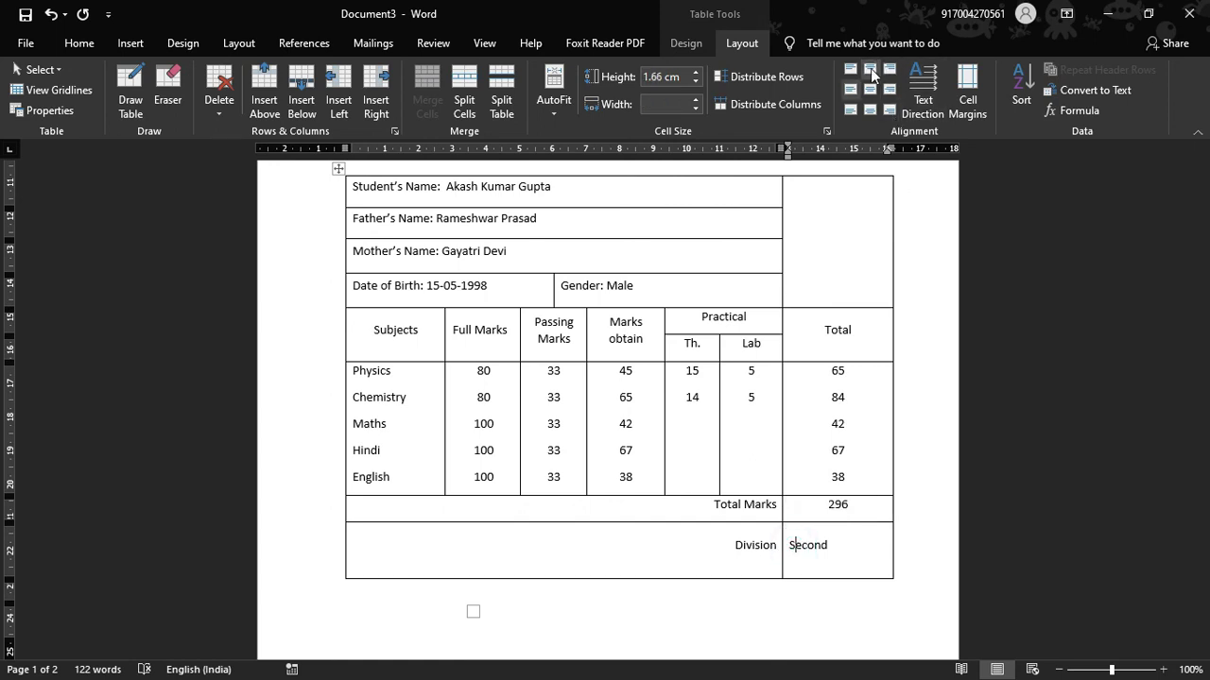
pyautogui.click(870, 72)
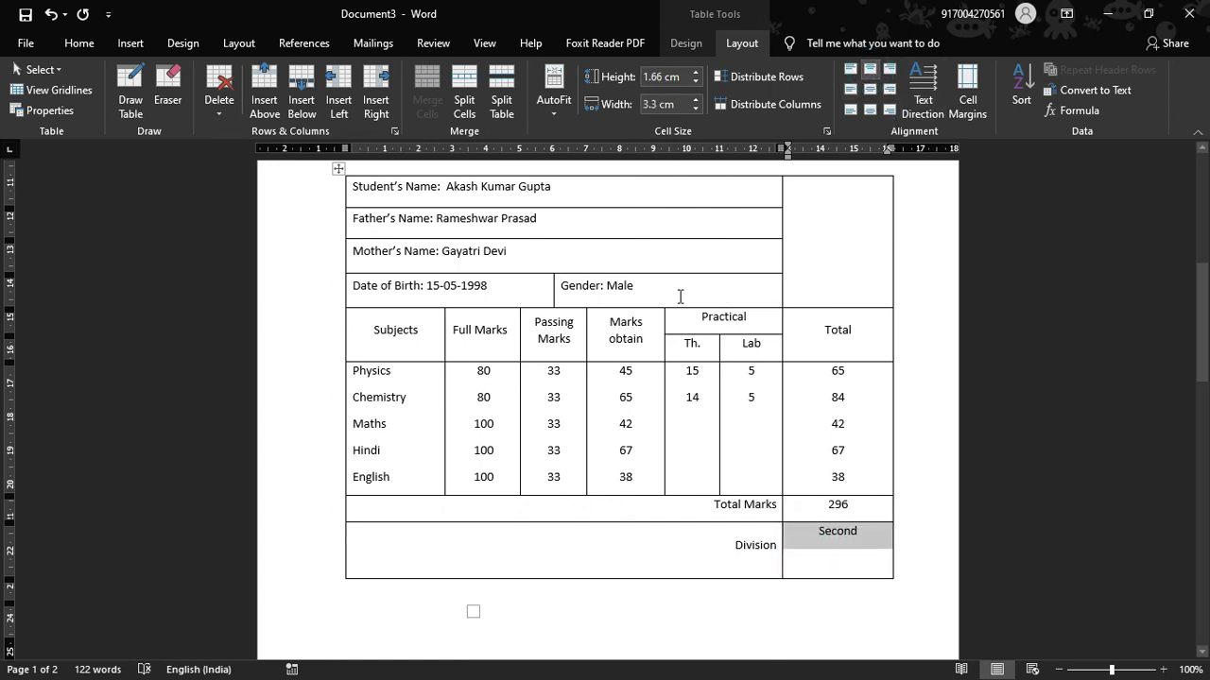
pyautogui.click(871, 89)
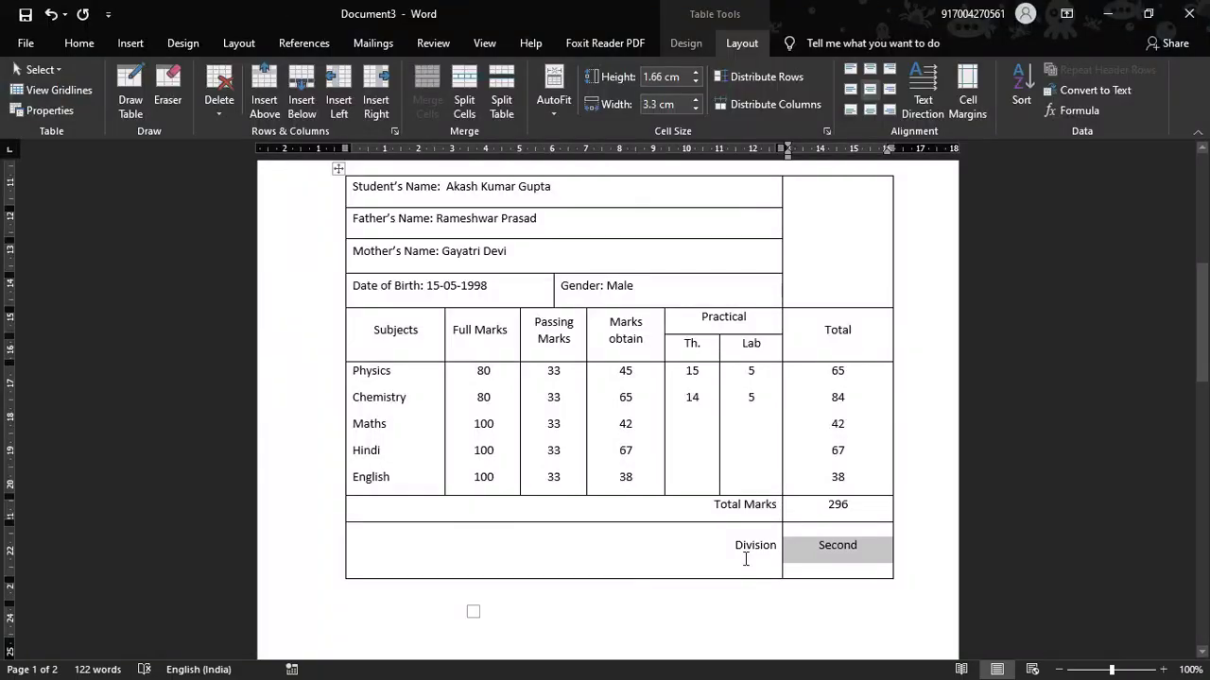
pyautogui.click(925, 579)
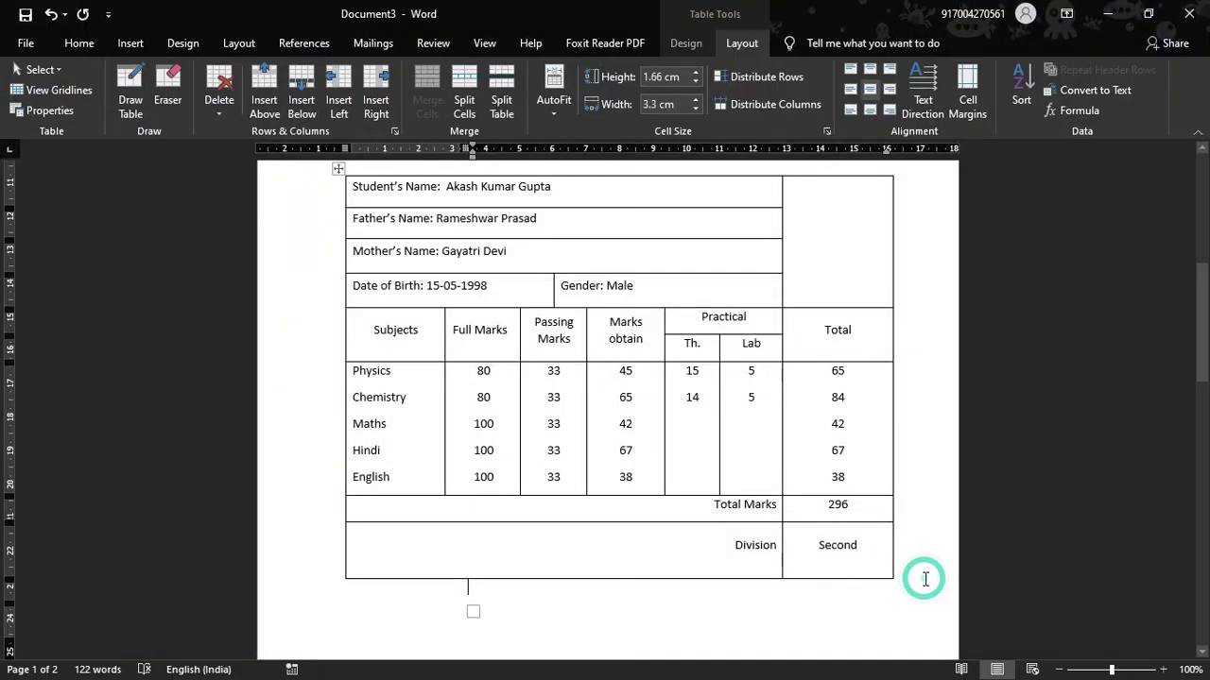
# - Add an empty line below the marksheet table and insert a page break for page 2
pyautogui.press('Return')
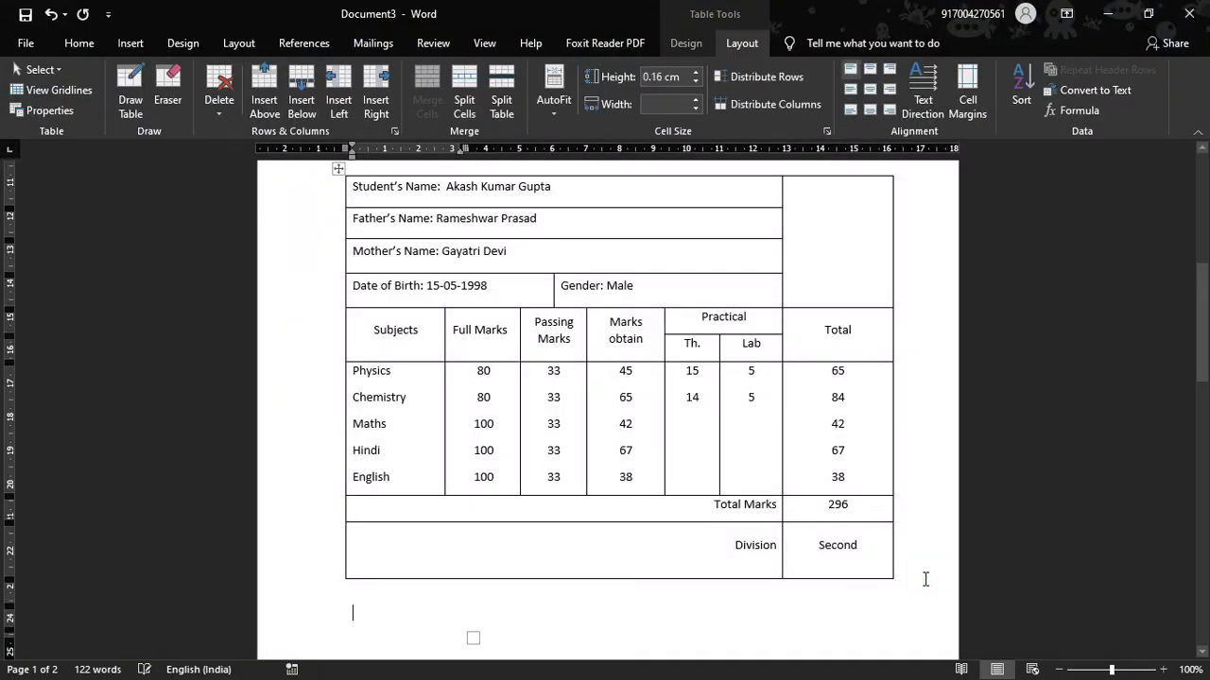
pyautogui.hotkey('ctrl', 'Return')
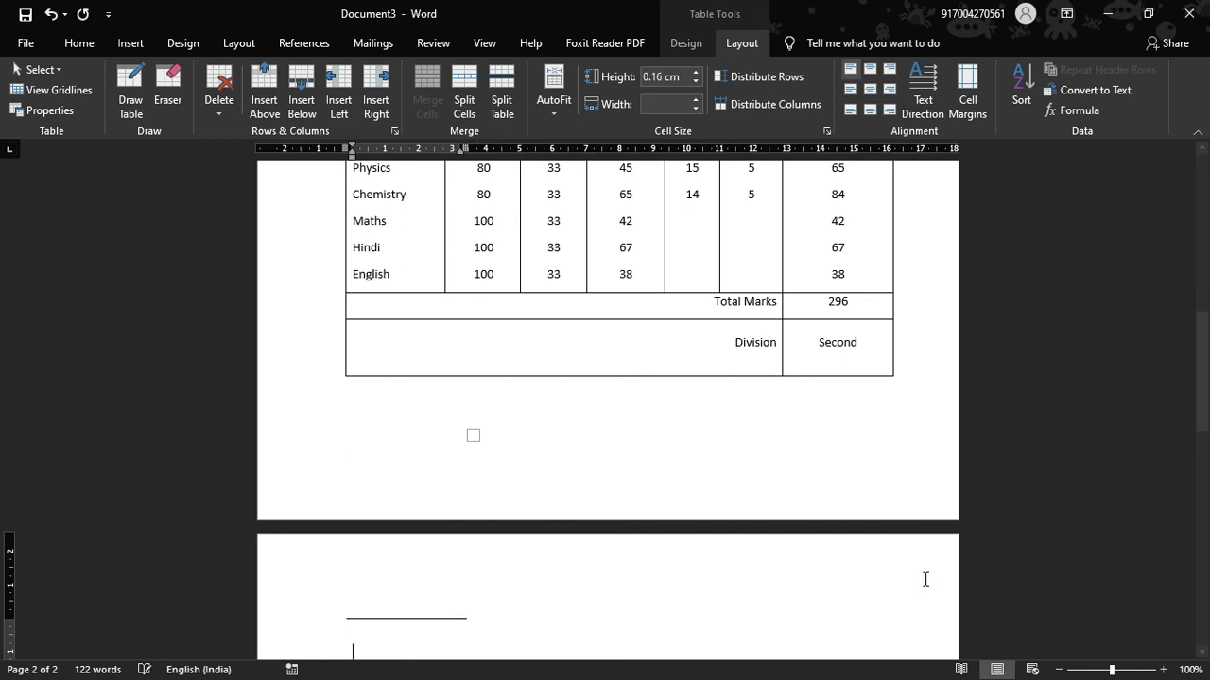
pyautogui.scroll(-1, 925, 579)
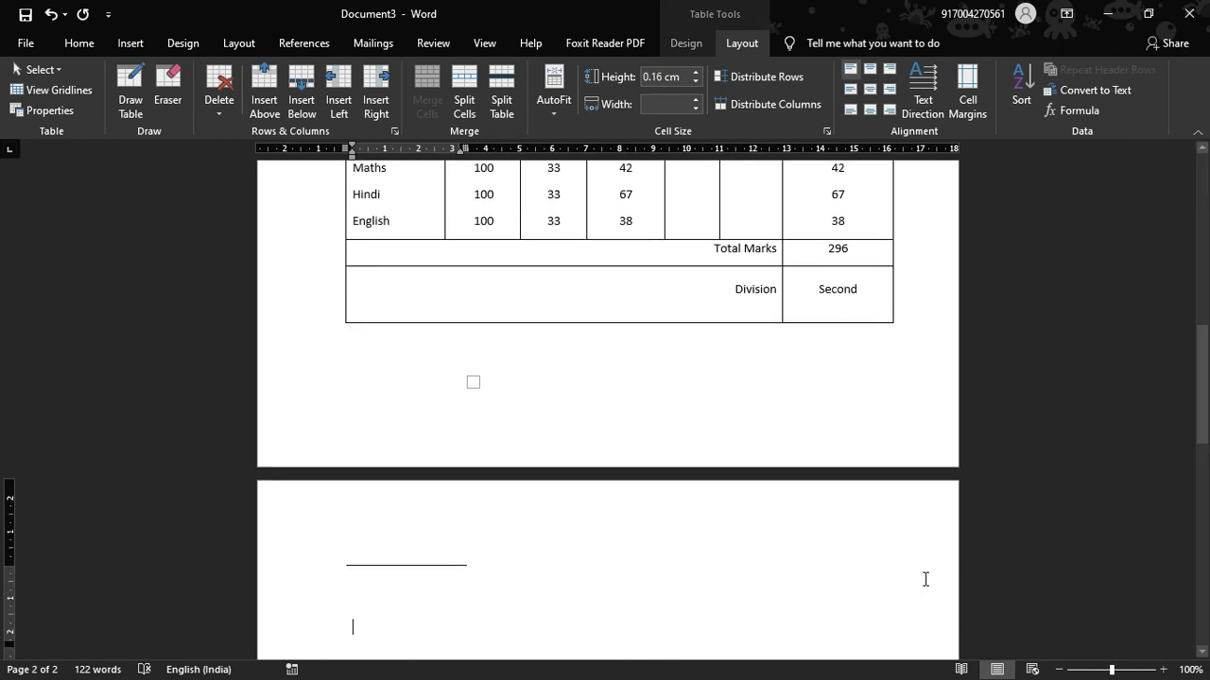
# - Clear the half-typed 'I hope you will under' line so page 2 starts blank
pyautogui.write('(I hope ')
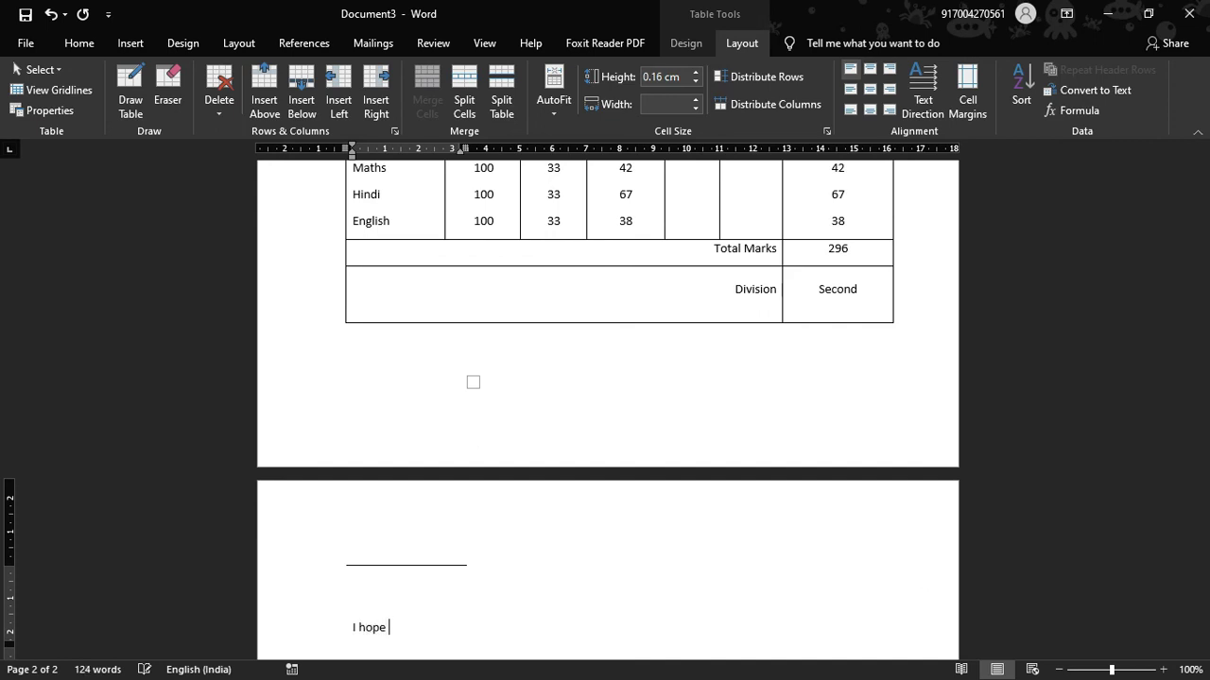
pyautogui.write('you will un')
pyautogui.write('der')
pyautogui.press('BackSpace')
pyautogui.press('BackSpace')
pyautogui.press('BackSpace')
pyautogui.press('BackSpace')
pyautogui.press('BackSpace')
pyautogui.press('BackSpace')
pyautogui.press('BackSpace')
pyautogui.press('BackSpace')
pyautogui.press('BackSpace')
pyautogui.press('BackSpace')
pyautogui.press('BackSpace')
pyautogui.press('BackSpace')
pyautogui.press('BackSpace')
pyautogui.press('BackSpace')
pyautogui.press('BackSpace')
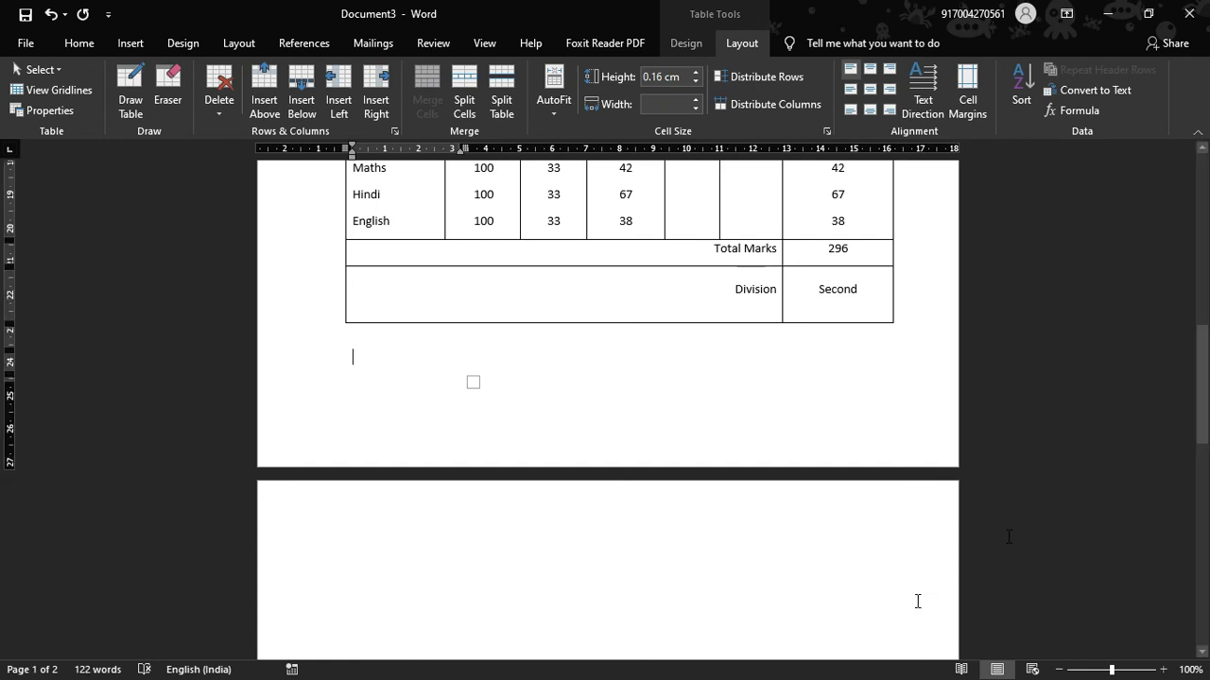
pyautogui.click(868, 609)
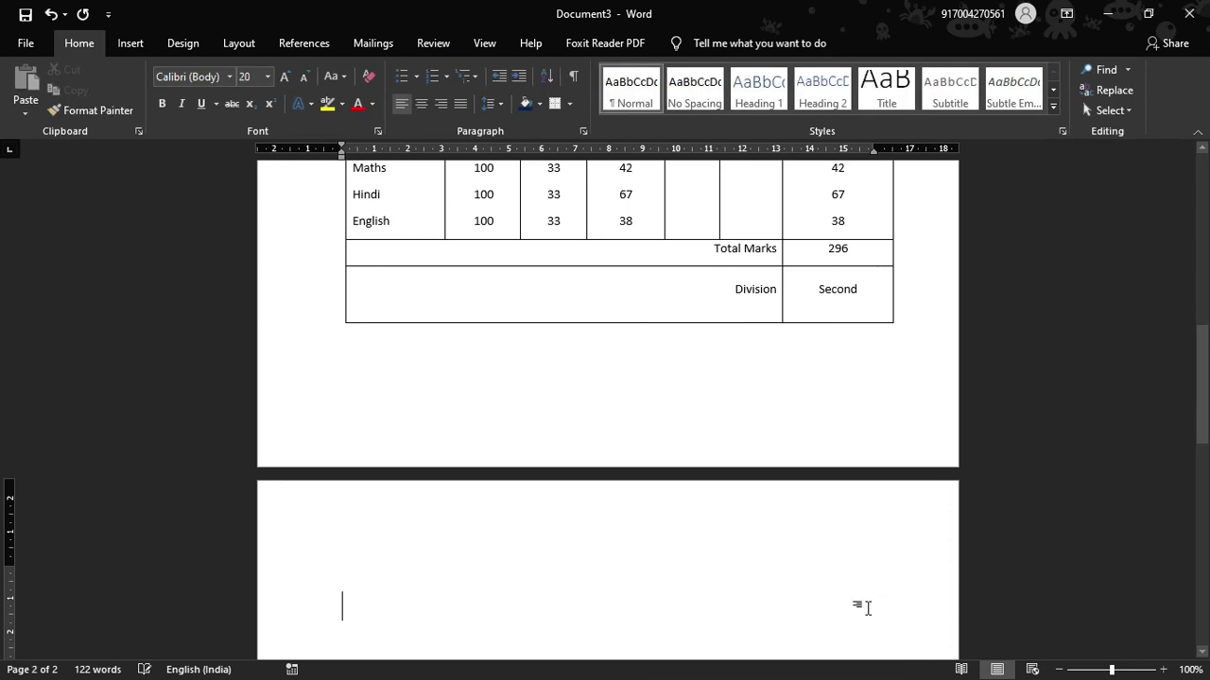
pyautogui.moveTo(1202, 431); pyautogui.dragTo(1202, 531)
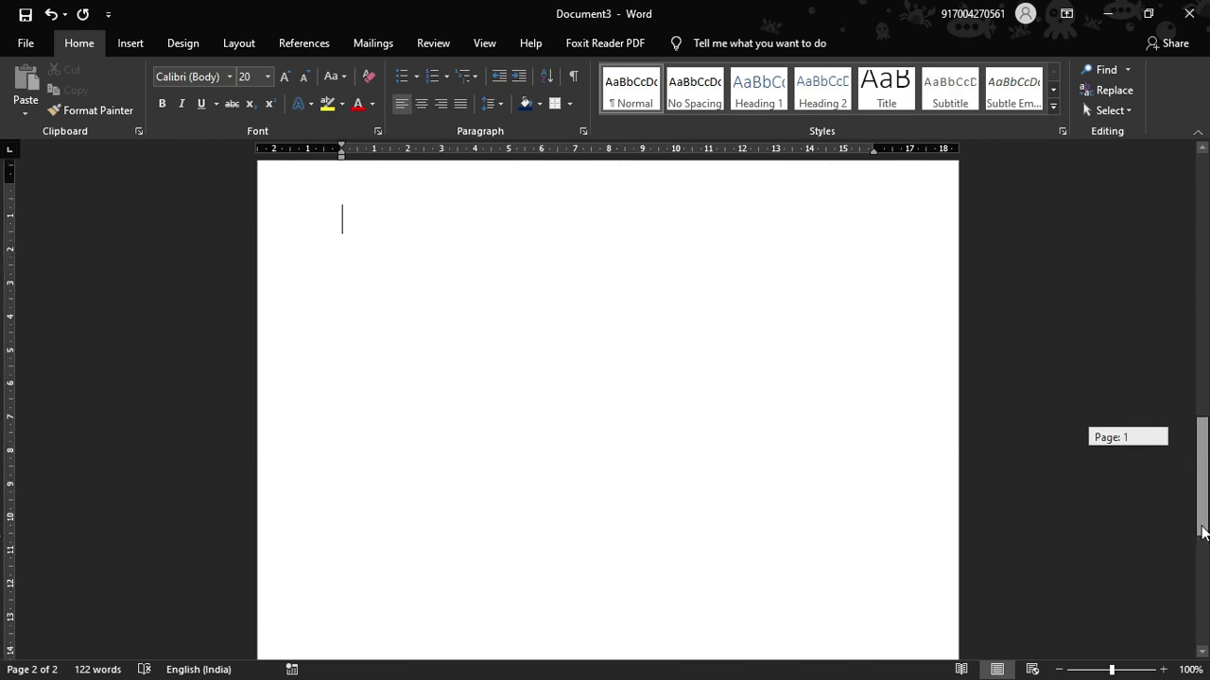
# - Type 'I Hope you will understand all the concept of this class and you can easily manage a table now.' on page 2
pyautogui.write('I Hope you will understand all the concept of the')
pyautogui.press('BackSpace')
pyautogui.write('is ')
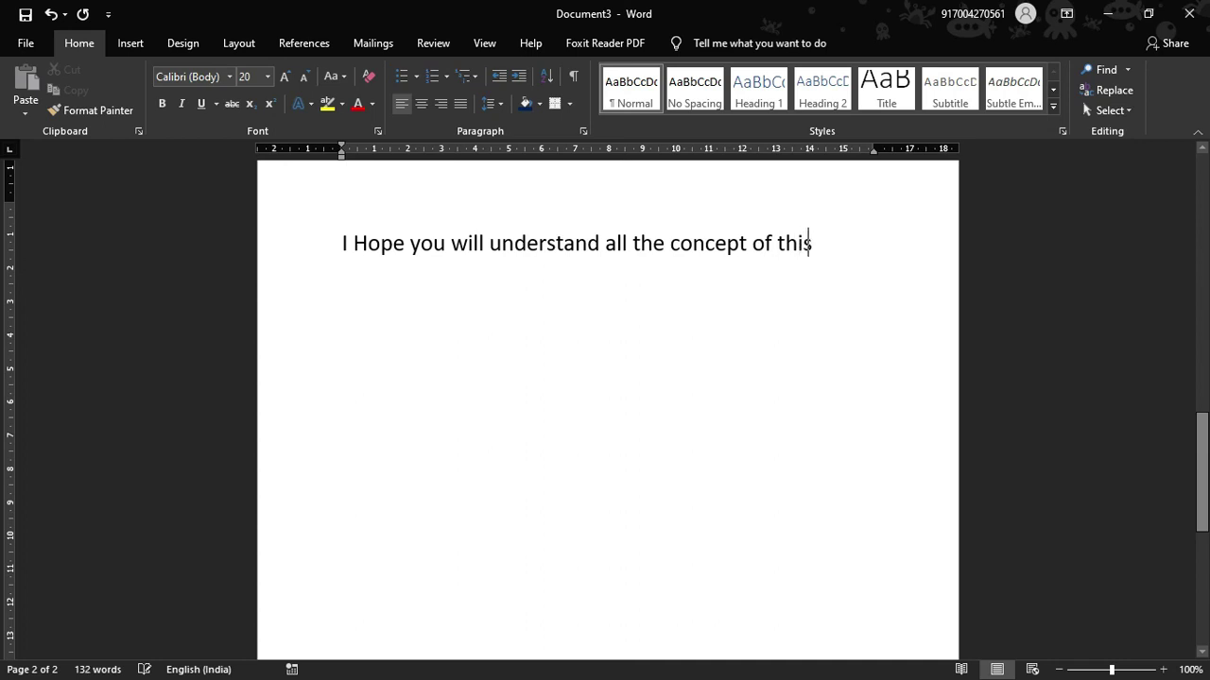
pyautogui.write('ca')
pyautogui.press('BackSpace')
pyautogui.write('lass and you can ')
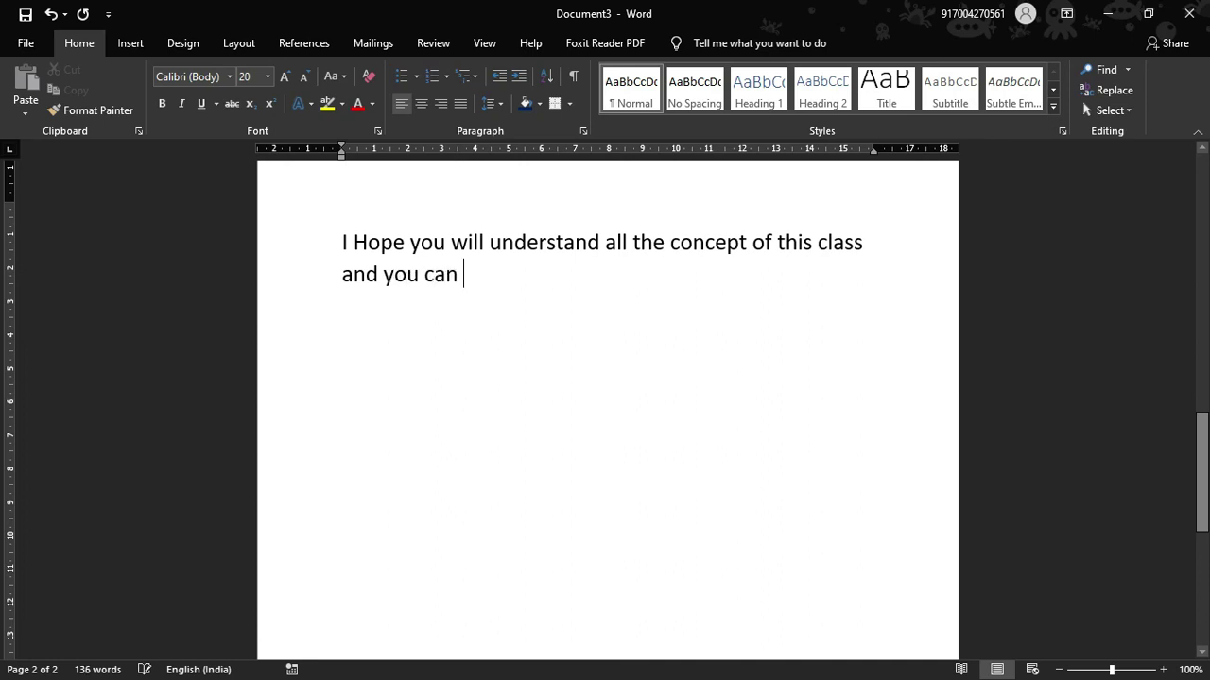
pyautogui.write('easily mang')
pyautogui.press('BackSpace')
pyautogui.write('age a b')
pyautogui.press('BackSpace')
pyautogui.write('table ')
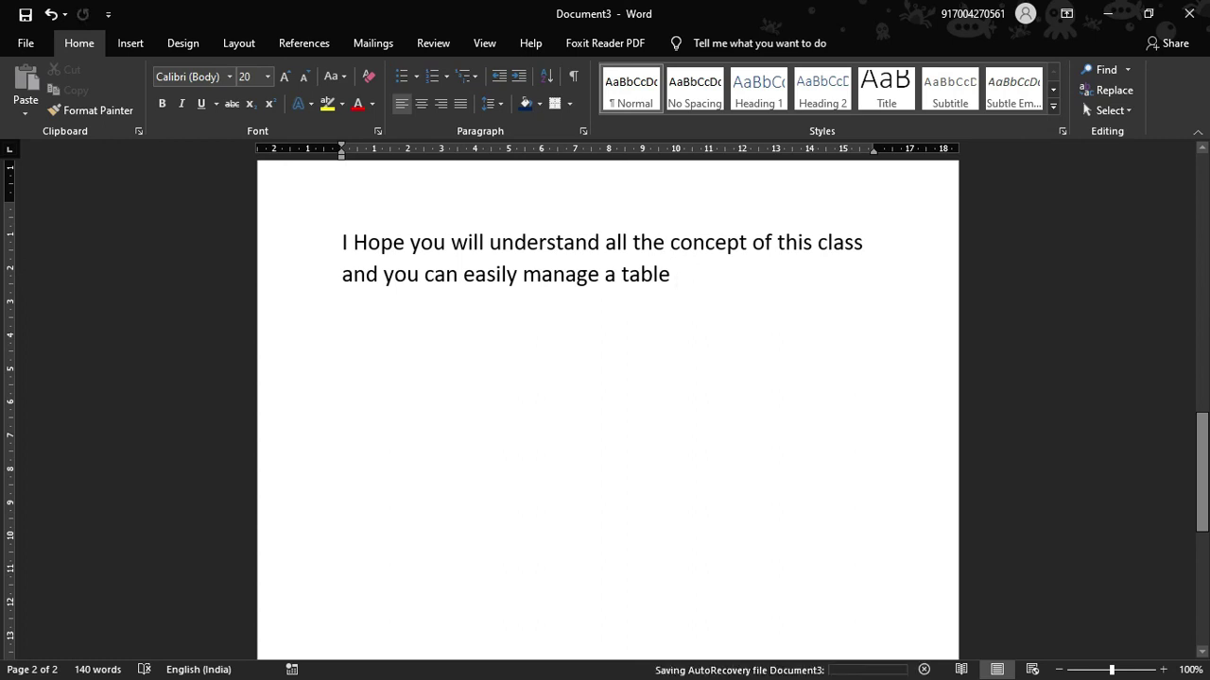
pyautogui.write('now.')
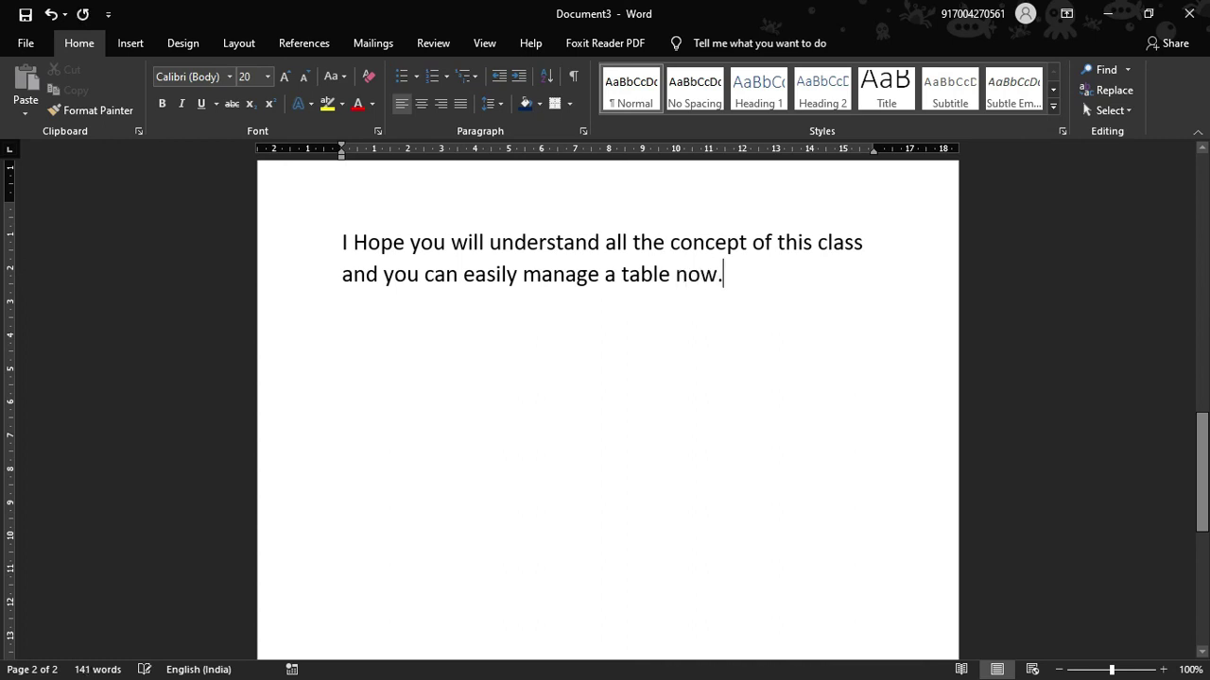
pyautogui.press('Return')
pyautogui.write('If this y')
# - Complete 'If this video is useful for you please like, share and subscribe my youtube channel The Programming Hub.' and add 'thank you' with dots
pyautogui.press('BackSpace')
pyautogui.write('vide')
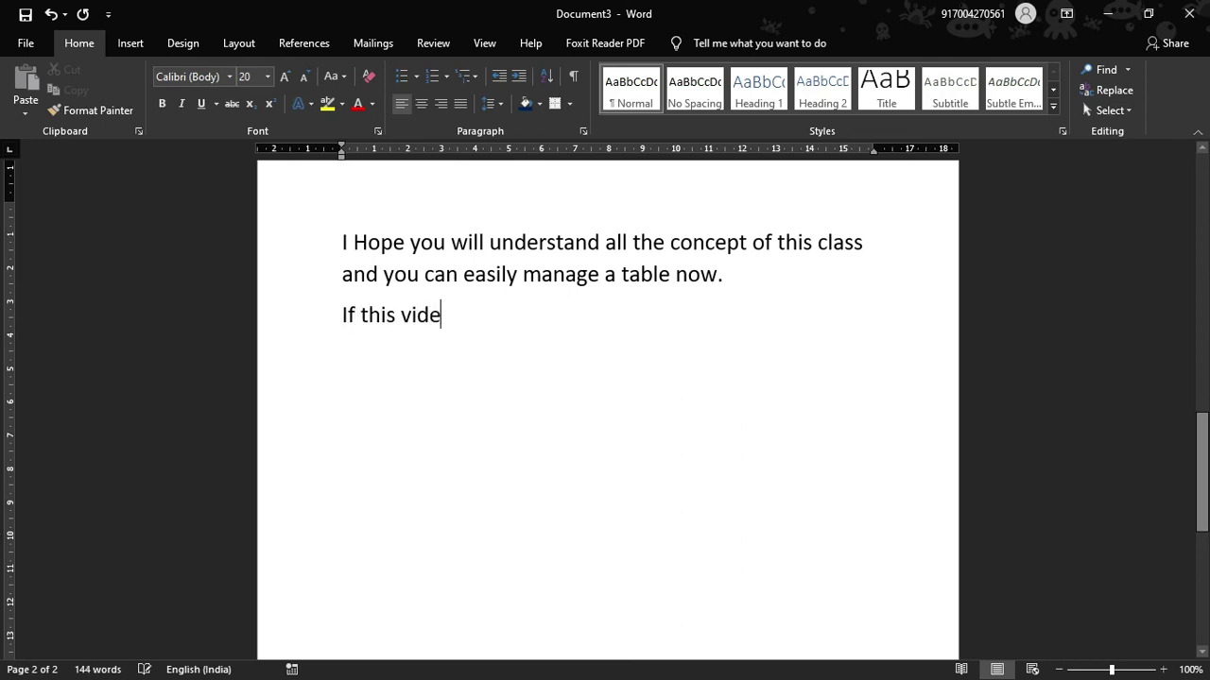
pyautogui.press('BackSpace')
pyautogui.write('ideo is use')
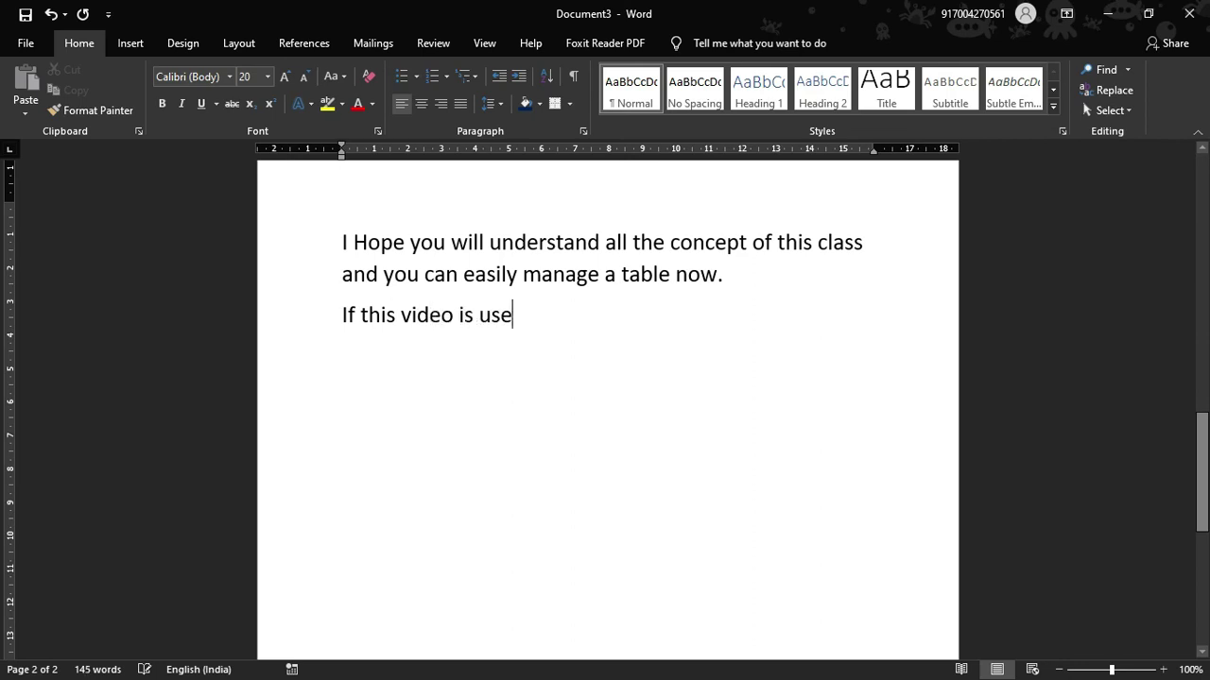
pyautogui.write('ful for you w')
pyautogui.press('BackSpace')
pyautogui.write('o')
pyautogui.press('BackSpace')
pyautogui.write('plaesa')
pyautogui.press('BackSpace')
pyautogui.press('BackSpace')
pyautogui.press('BackSpace')
pyautogui.press('BackSpace')
pyautogui.write('ease like, share and subs')
pyautogui.write('c')
pyautogui.write('ribe ')
pyautogui.write('my you')
pyautogui.write('tube cha')
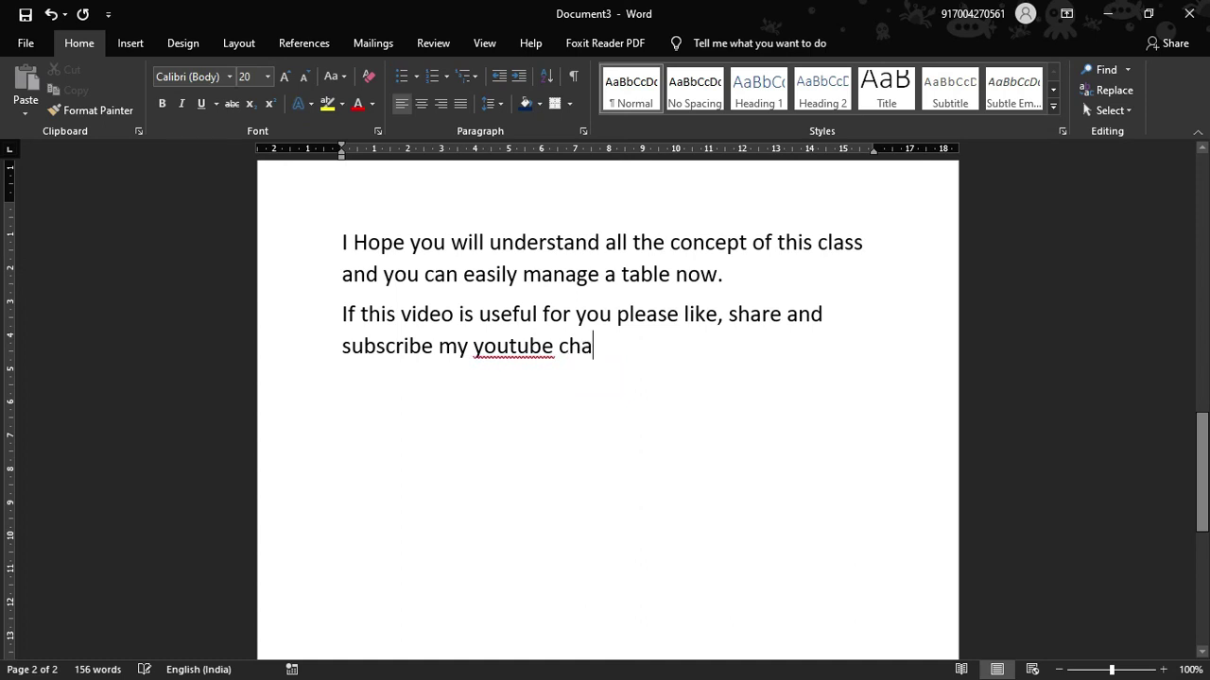
pyautogui.write('nnel ')
pyautogui.write('The Programming Hum')
pyautogui.press('BackSpace')
pyautogui.write('b.')
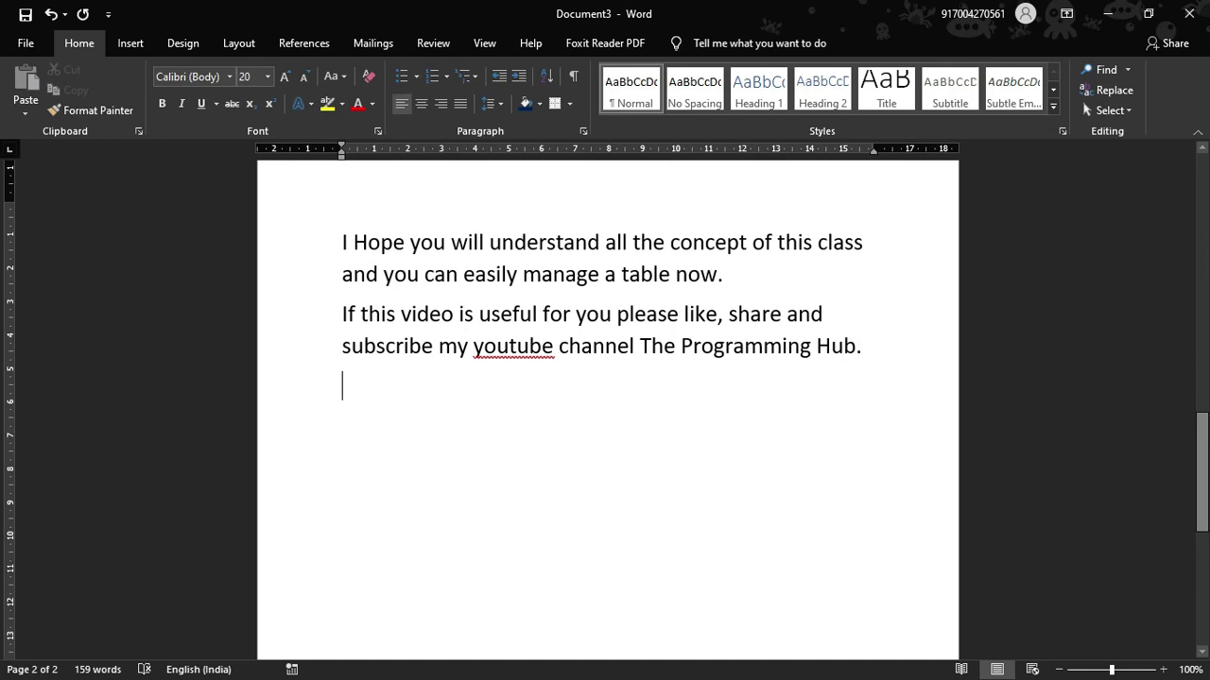
pyautogui.write('thank you ')
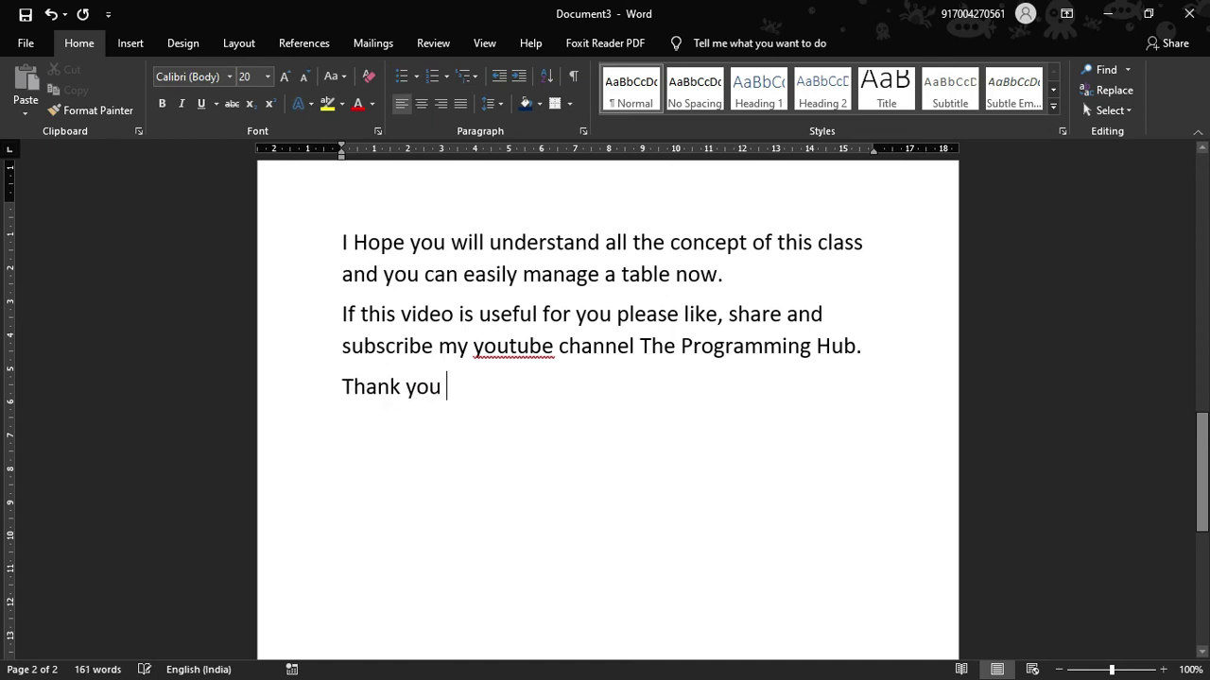
pyautogui.write('..................................')
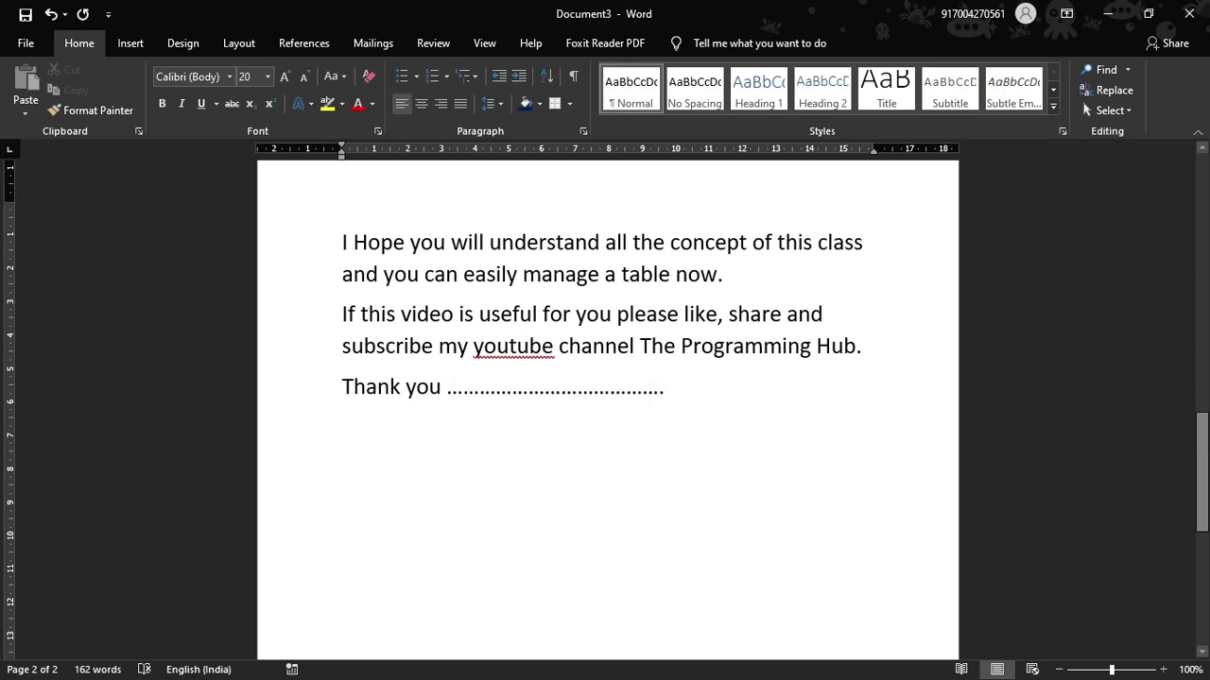